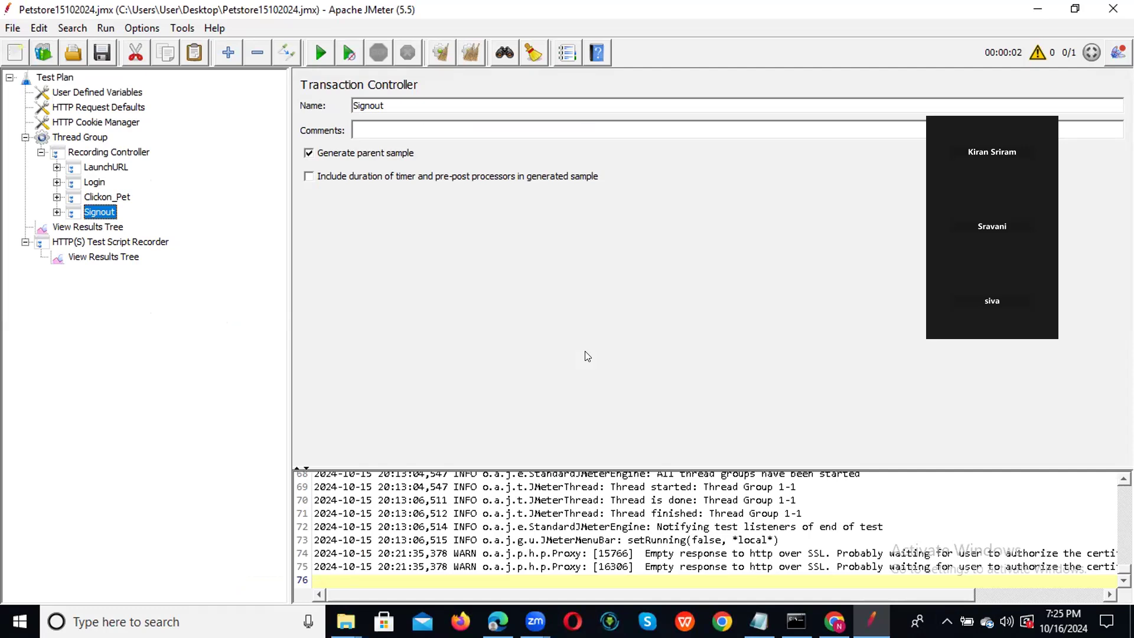
Restore and re-maximize the JMeter window showing the HTTP Cookie Manager plan
left_click(1074, 8)
left_click(957, 61)
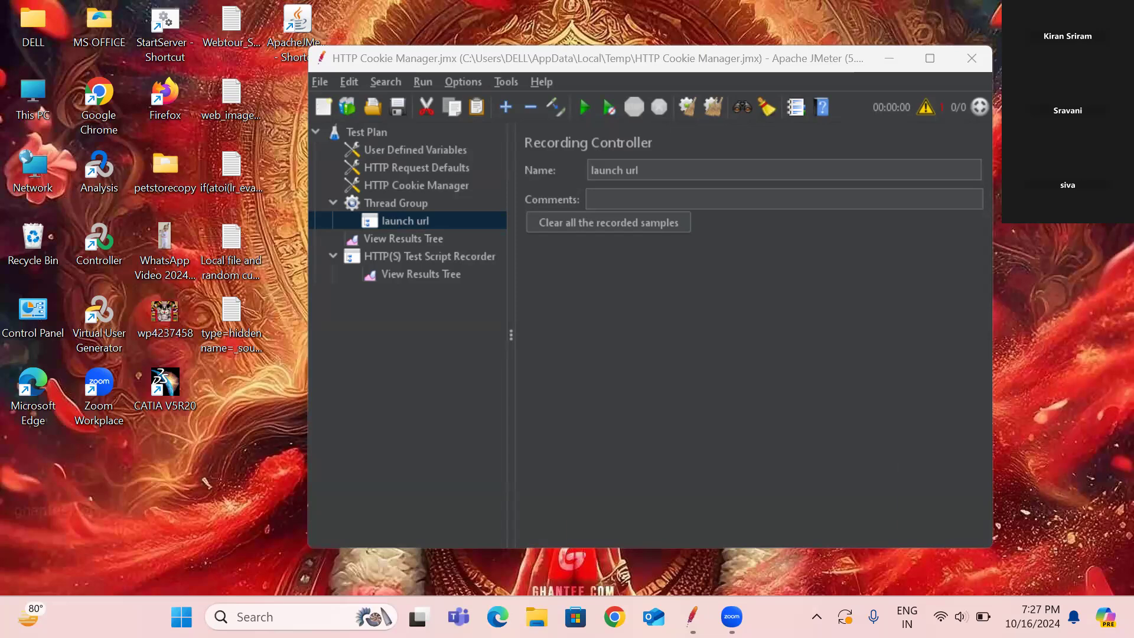
Bring JMeter forward and select the HTTP(S) Test Script Recorder in the tree
mouse_move(731, 616)
left_click(656, 452)
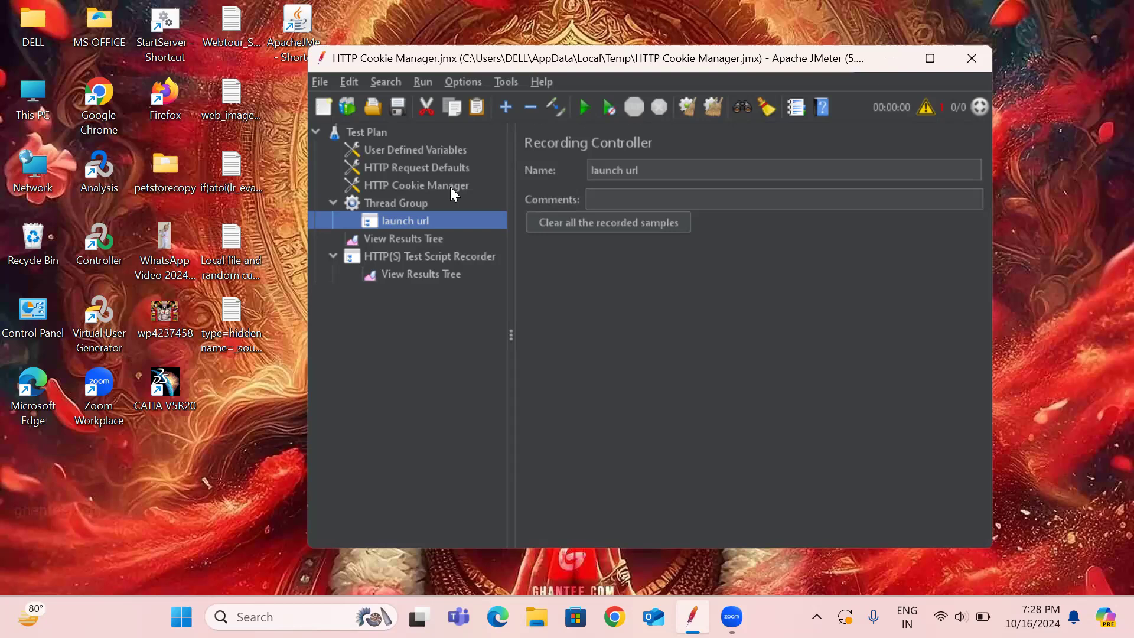
left_click(437, 256)
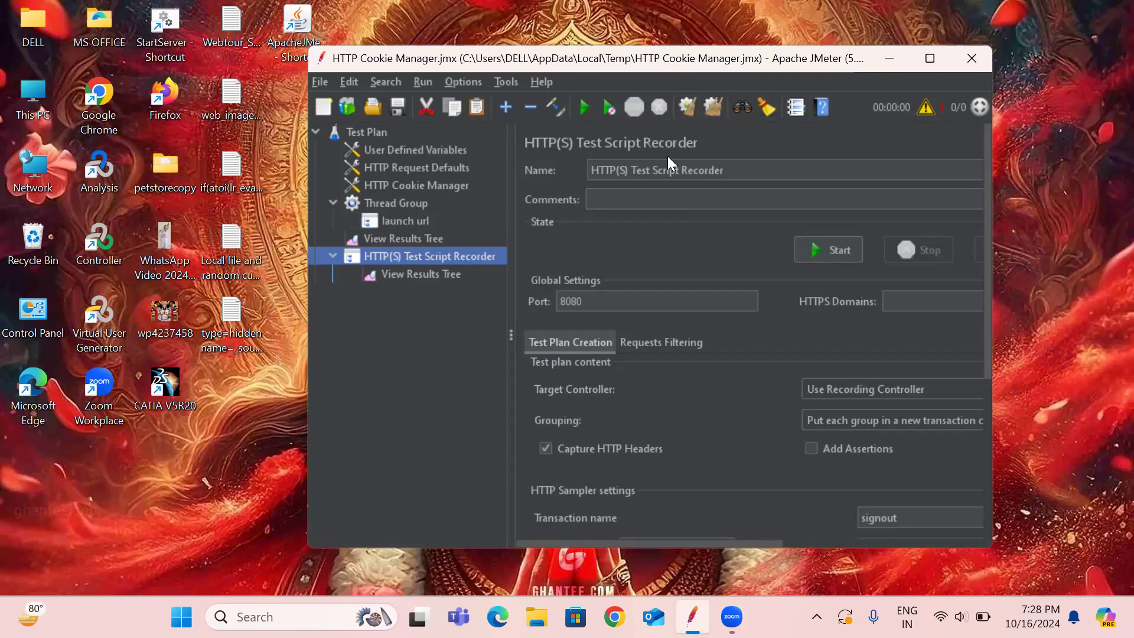
Shift the window left, review the Target Controller choices, and choose File > New
left_click_drag(663, 63, 583, 67)
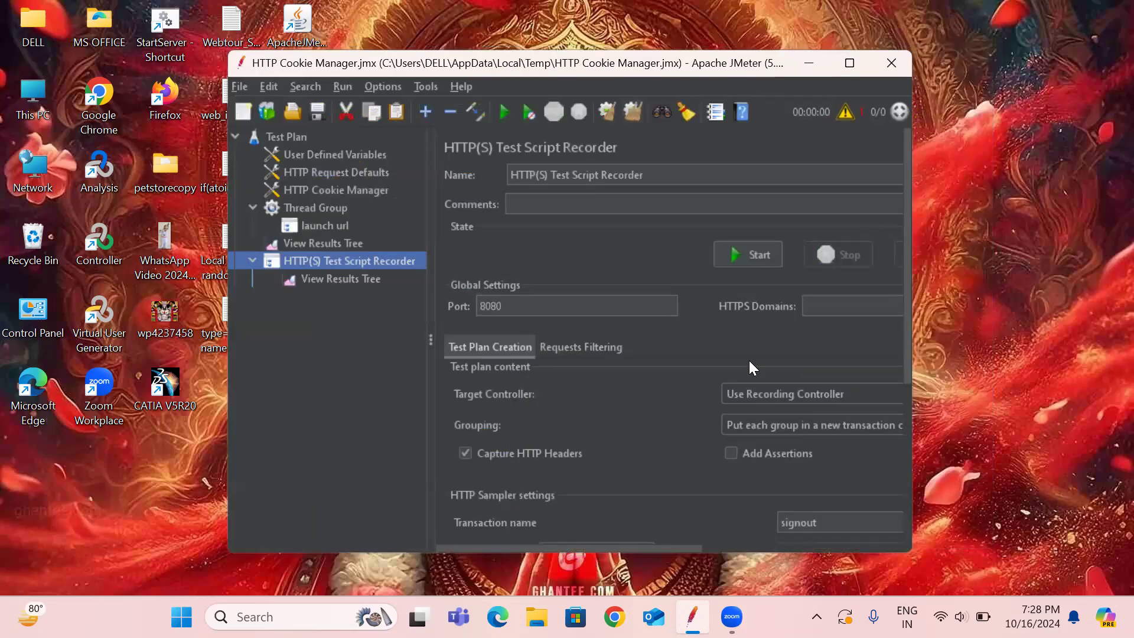
left_click(860, 395)
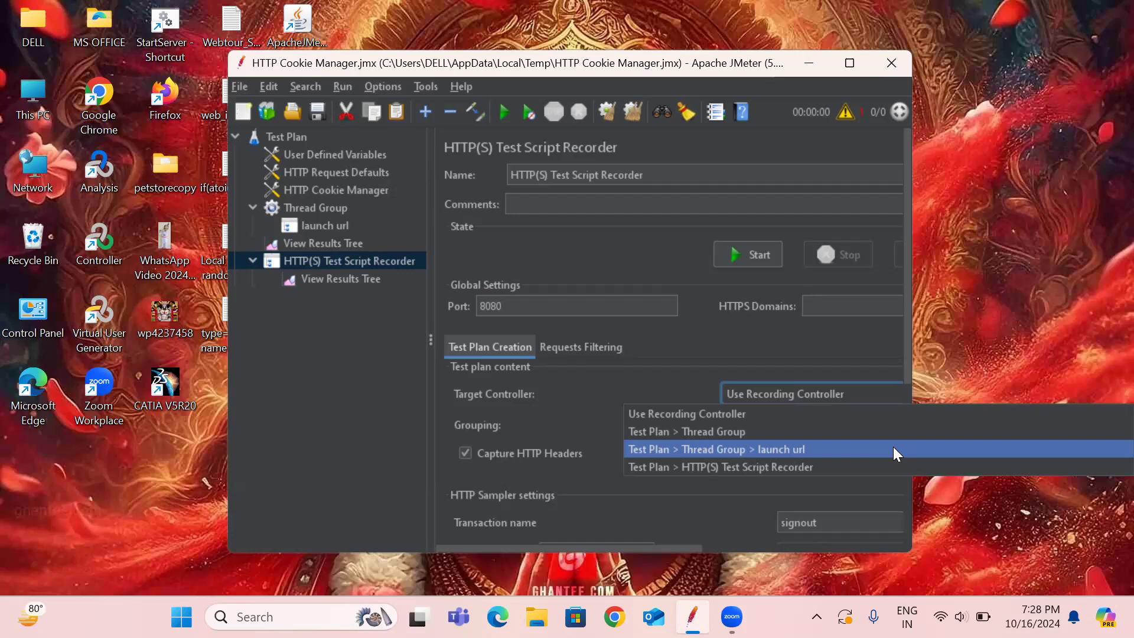
left_click(240, 88)
left_click(243, 106)
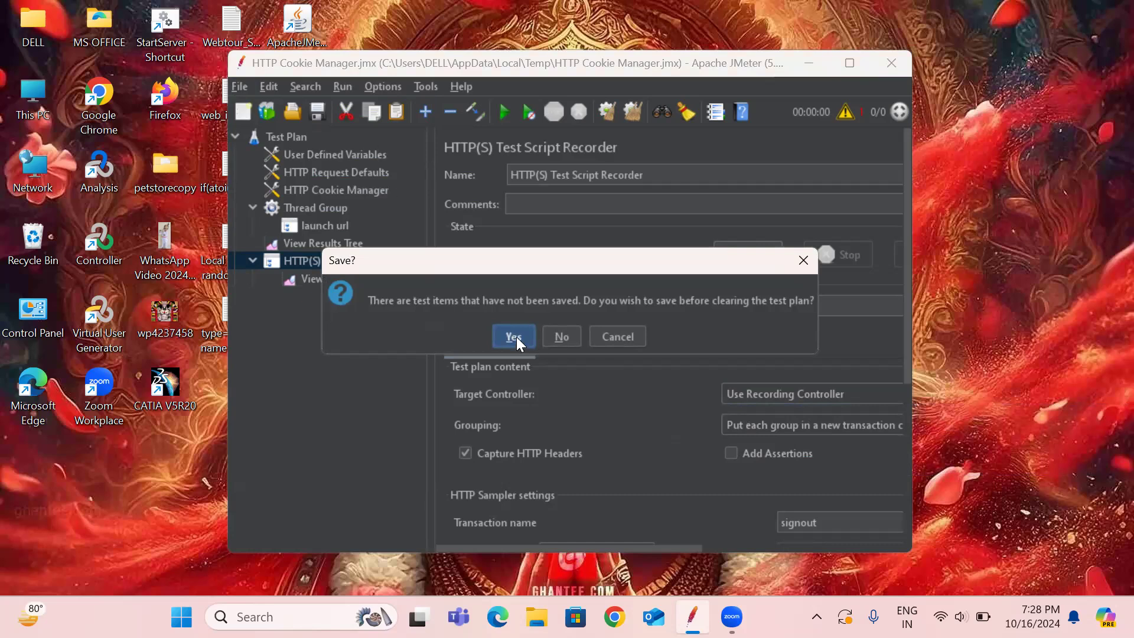
Discard the unsaved plan and create a new plan from the Recording template
left_click(575, 333)
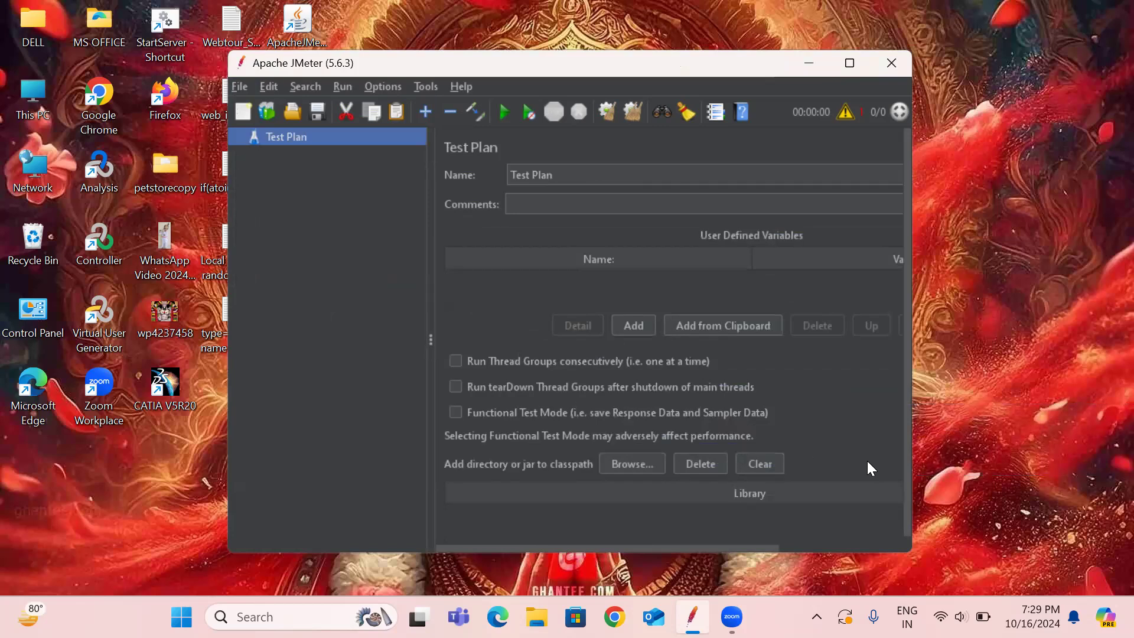
left_click(268, 107)
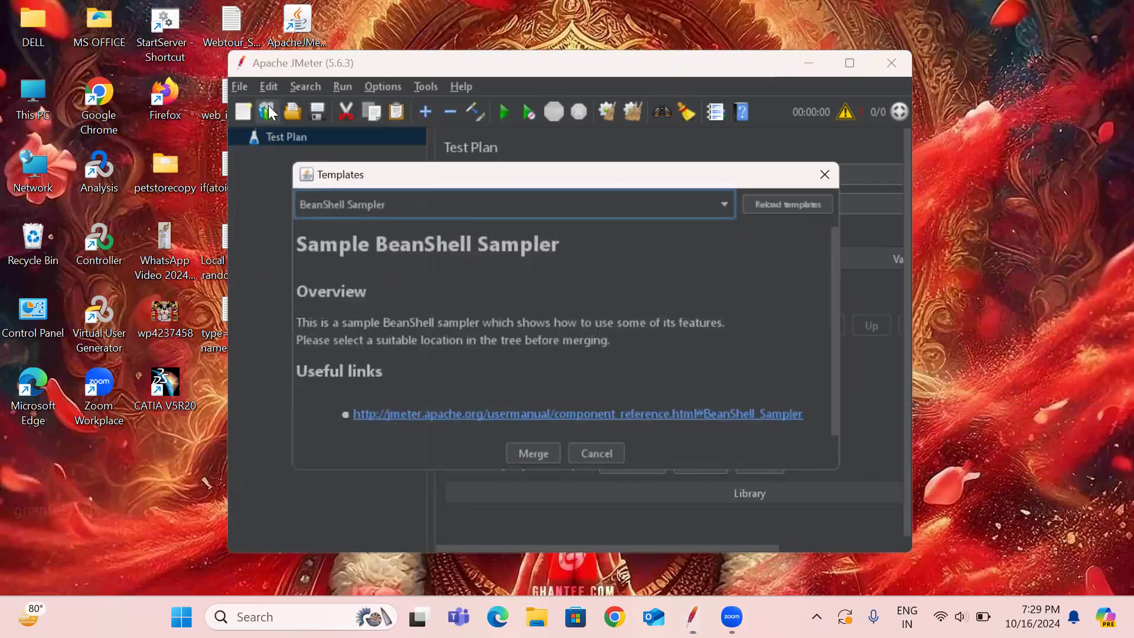
left_click(728, 208)
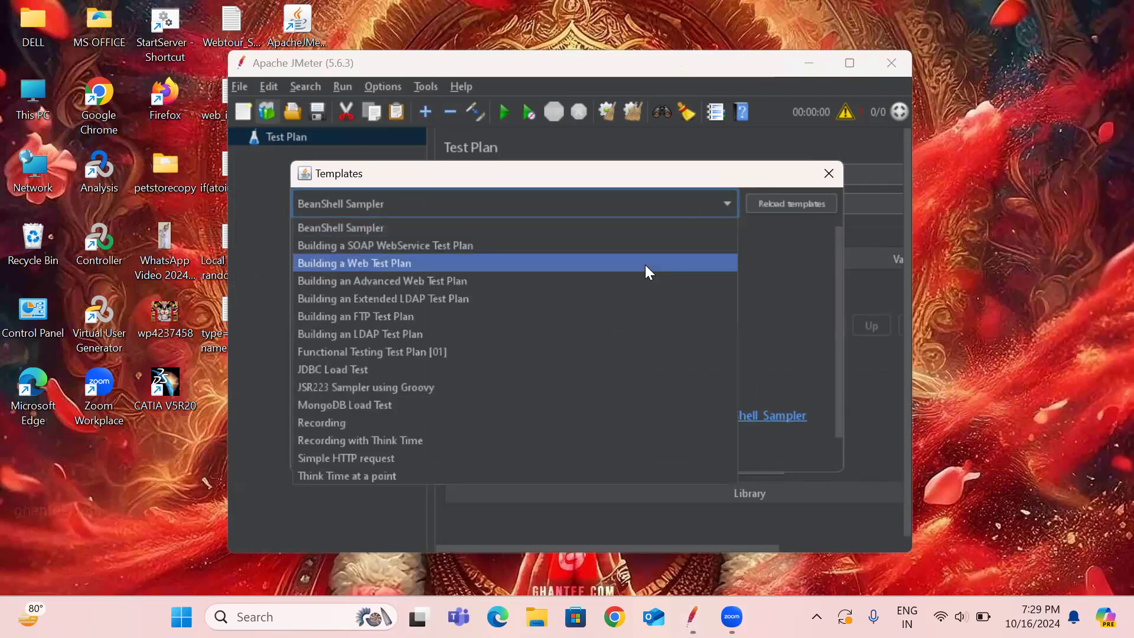
key("r")
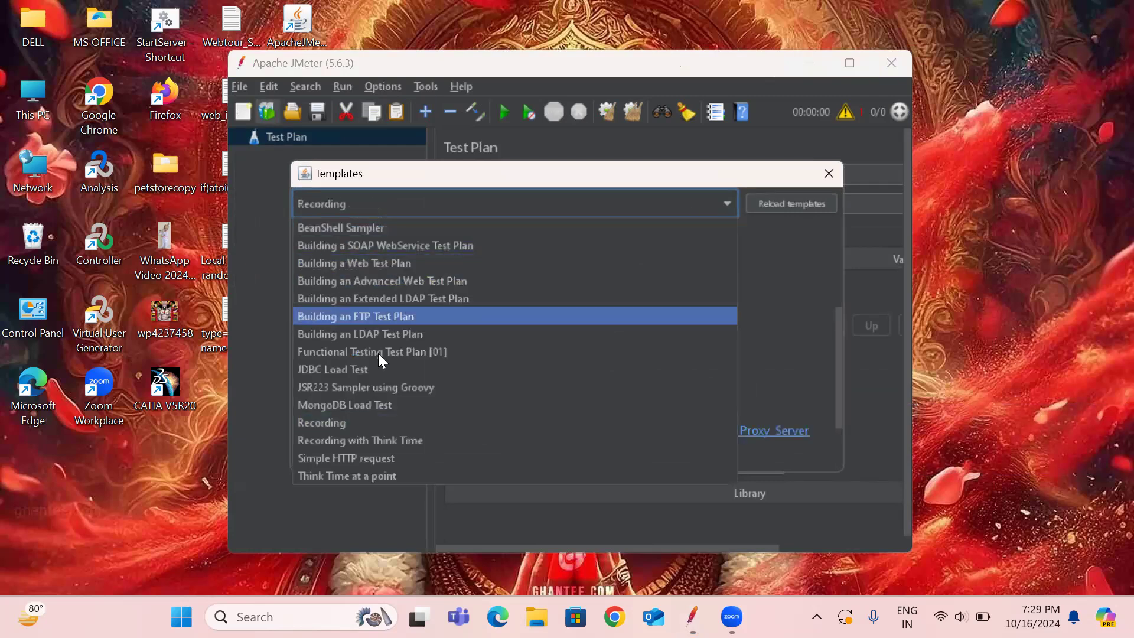
left_click(366, 426)
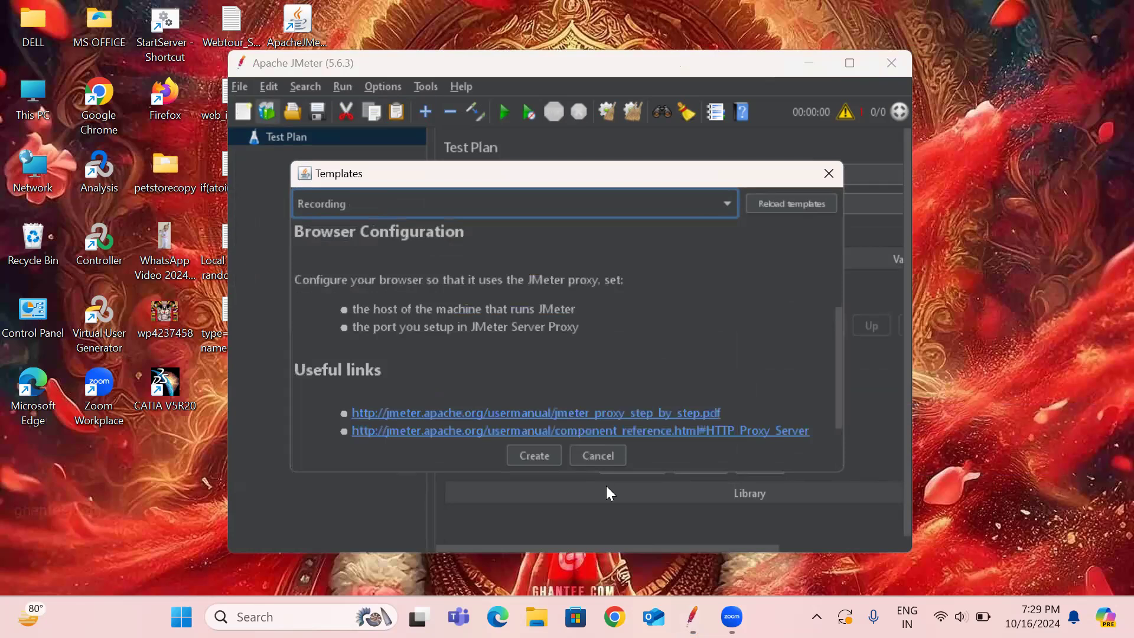
left_click(548, 457)
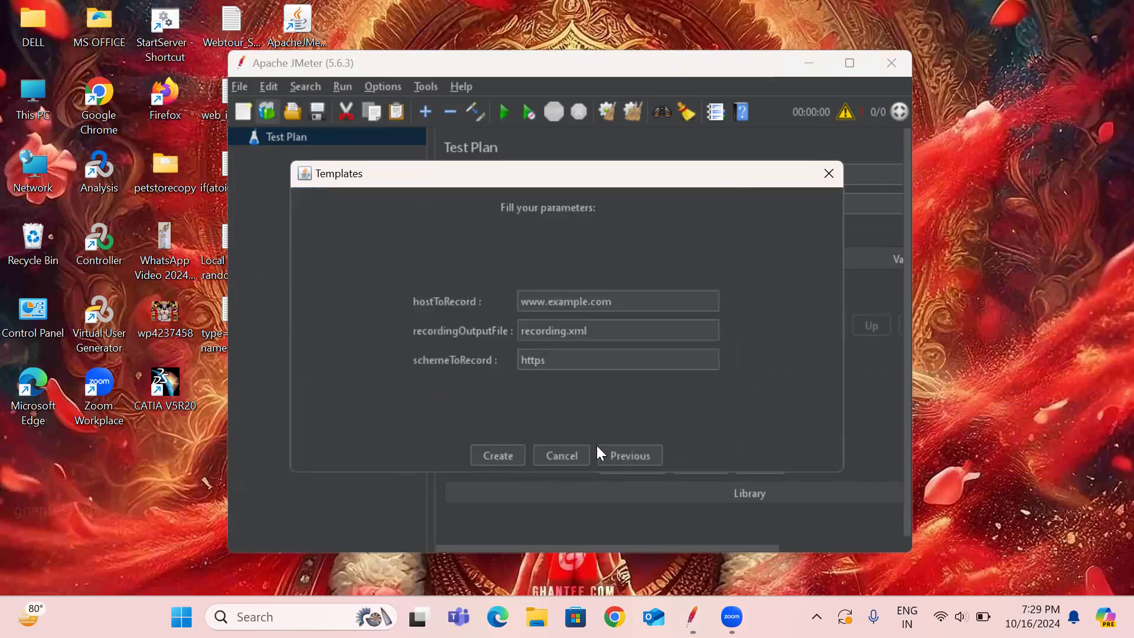
left_click(500, 456)
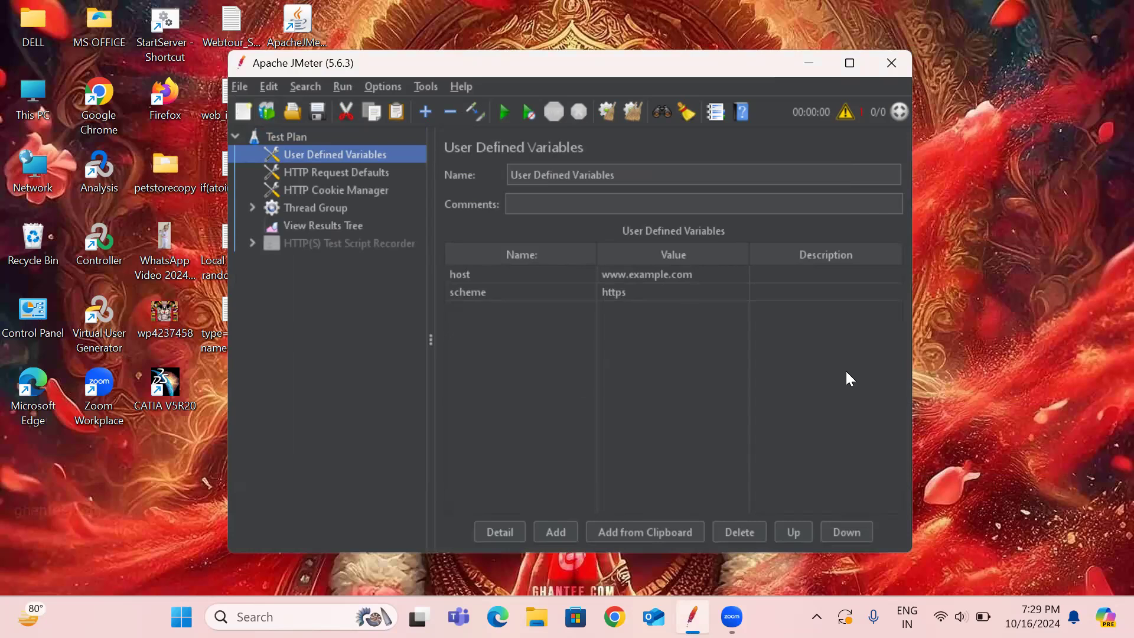
Expand the Thread Group and enable the disabled HTTP(S) Test Script Recorder
double_click(301, 208)
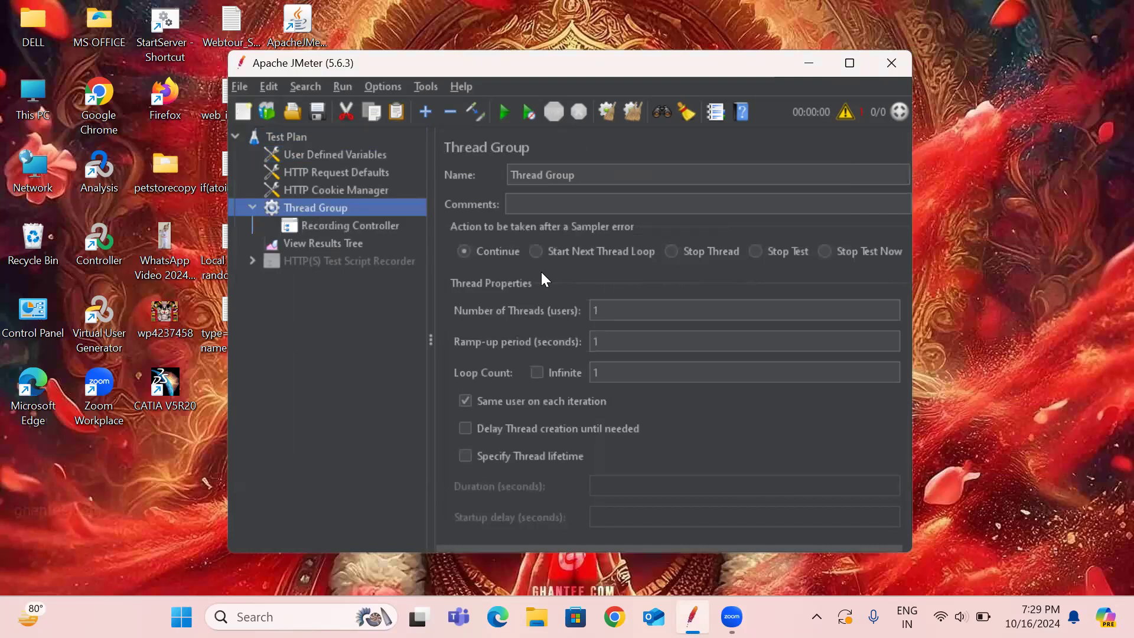
left_click(639, 306)
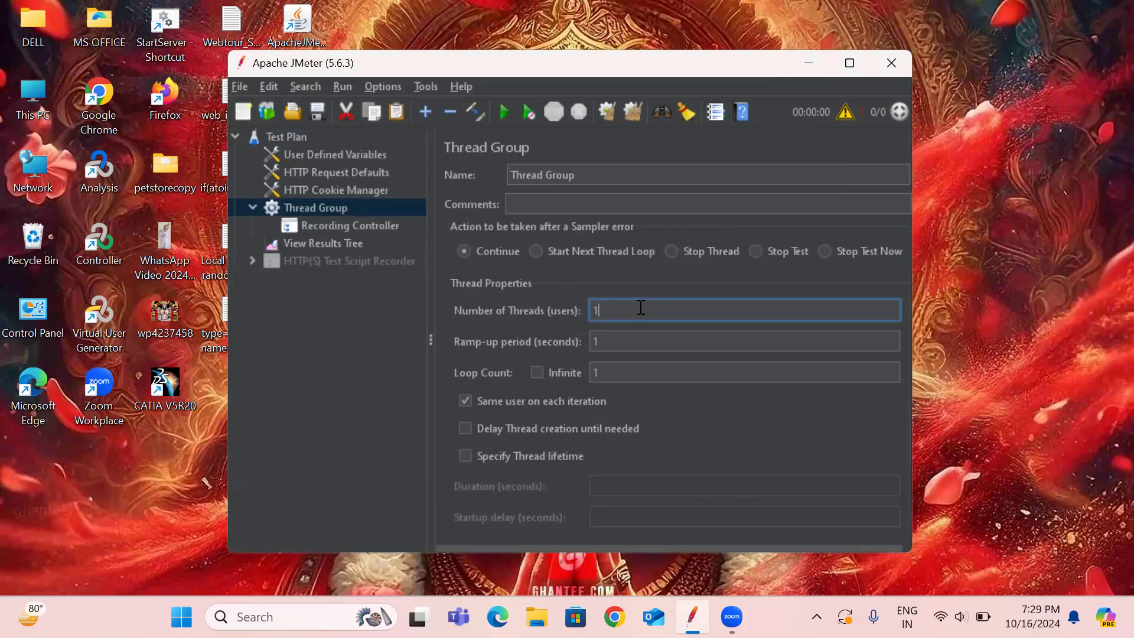
left_click(339, 261)
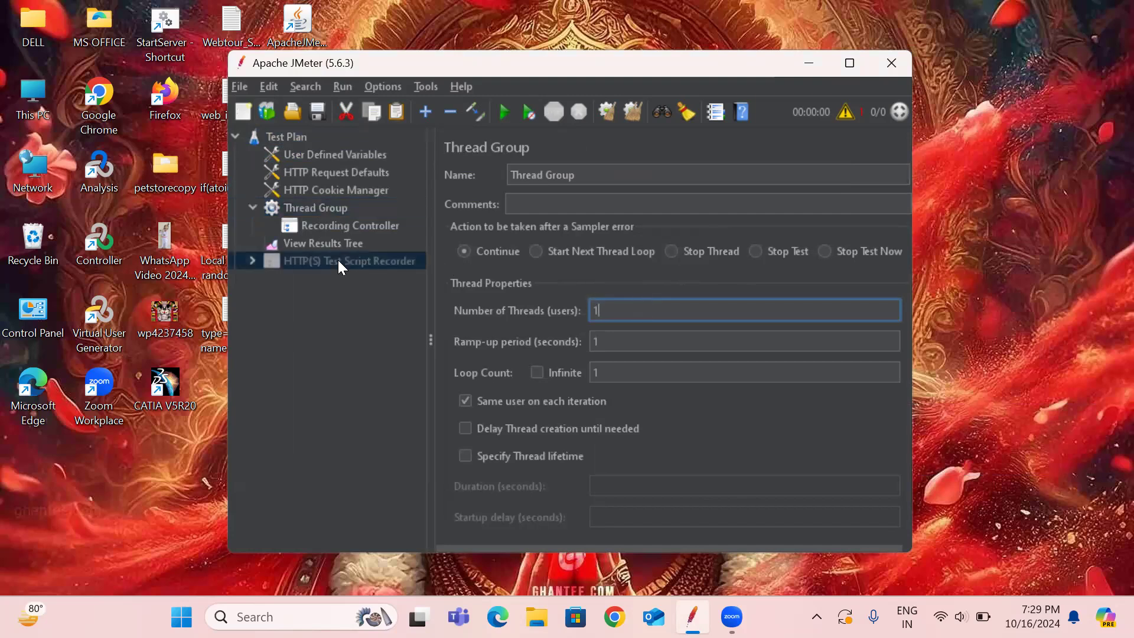
right_click(338, 260)
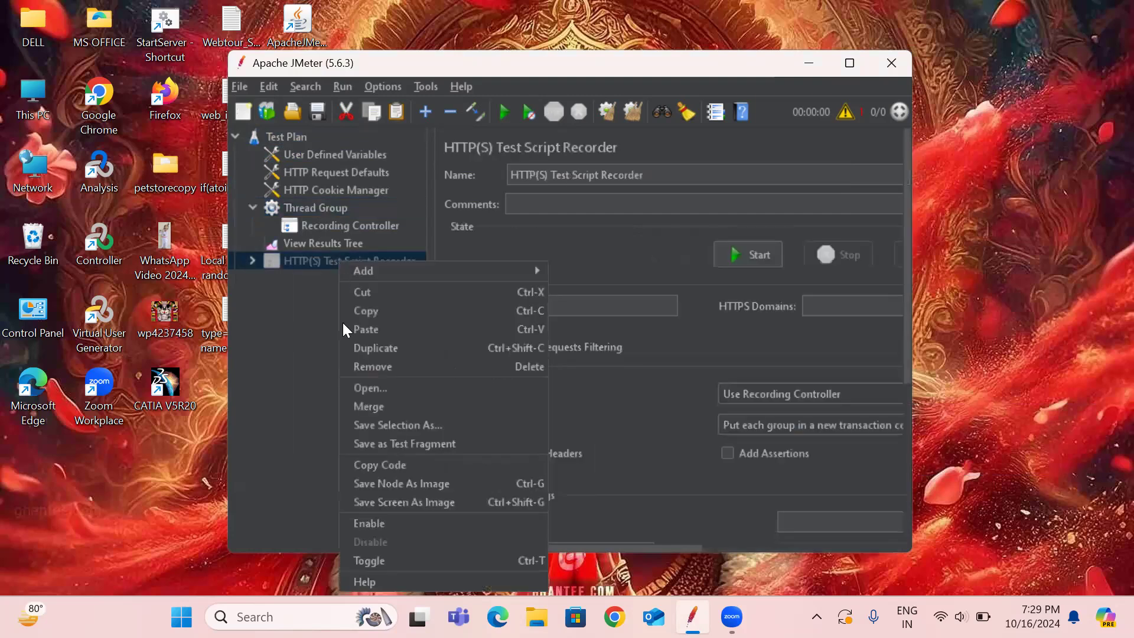
left_click(378, 525)
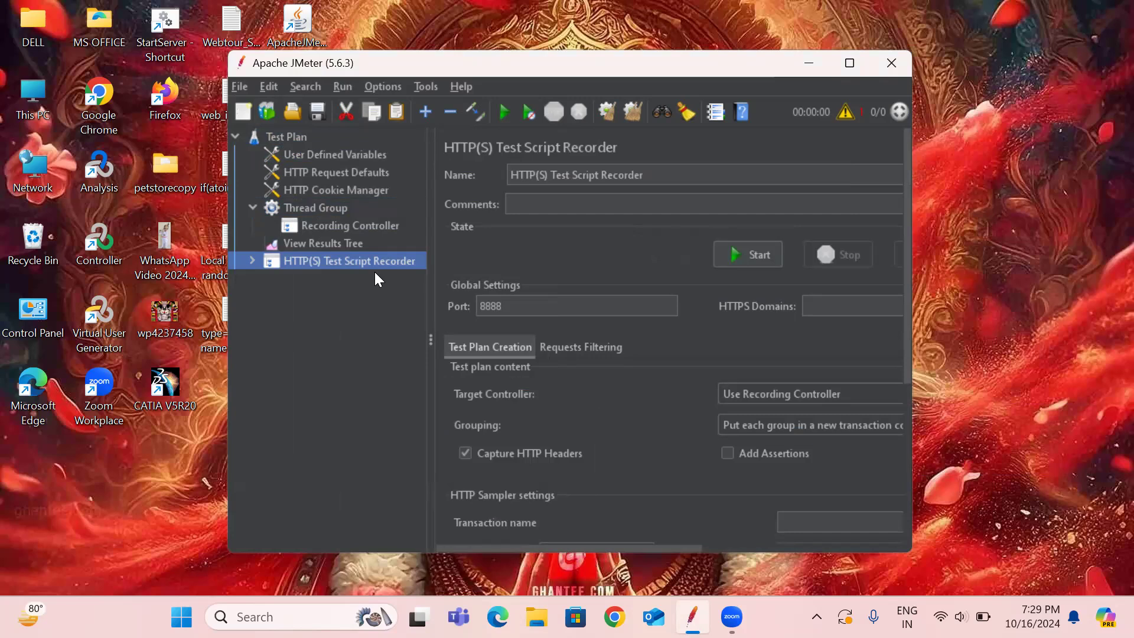
Set the recorder's Target Controller to Thread Group > Recording Controller and launch Chrome
left_click(769, 394)
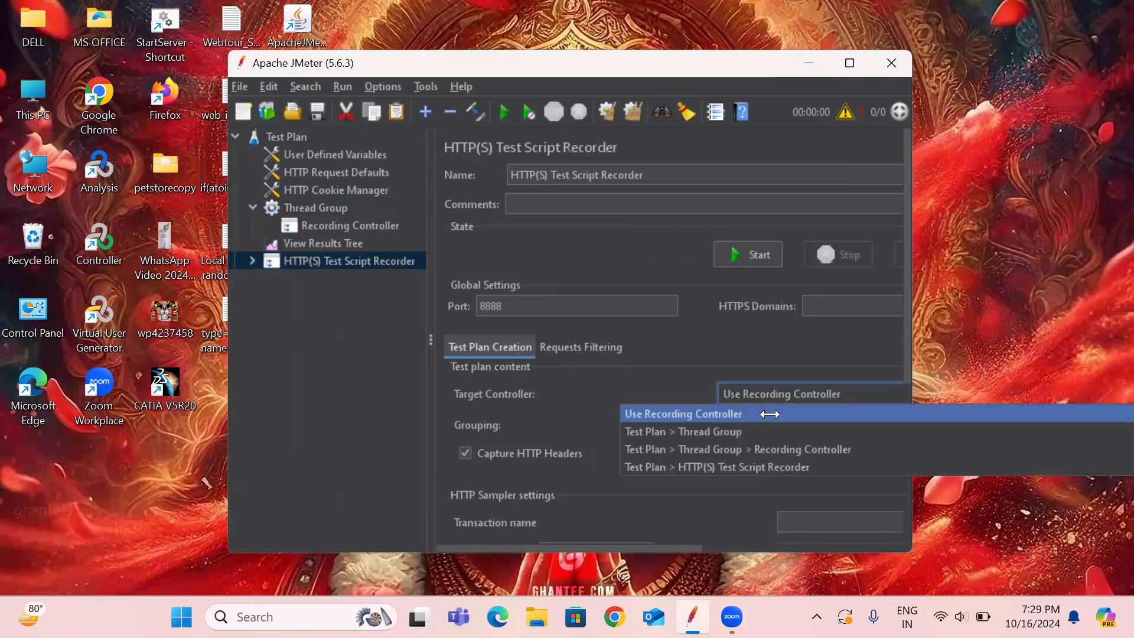
left_click(780, 449)
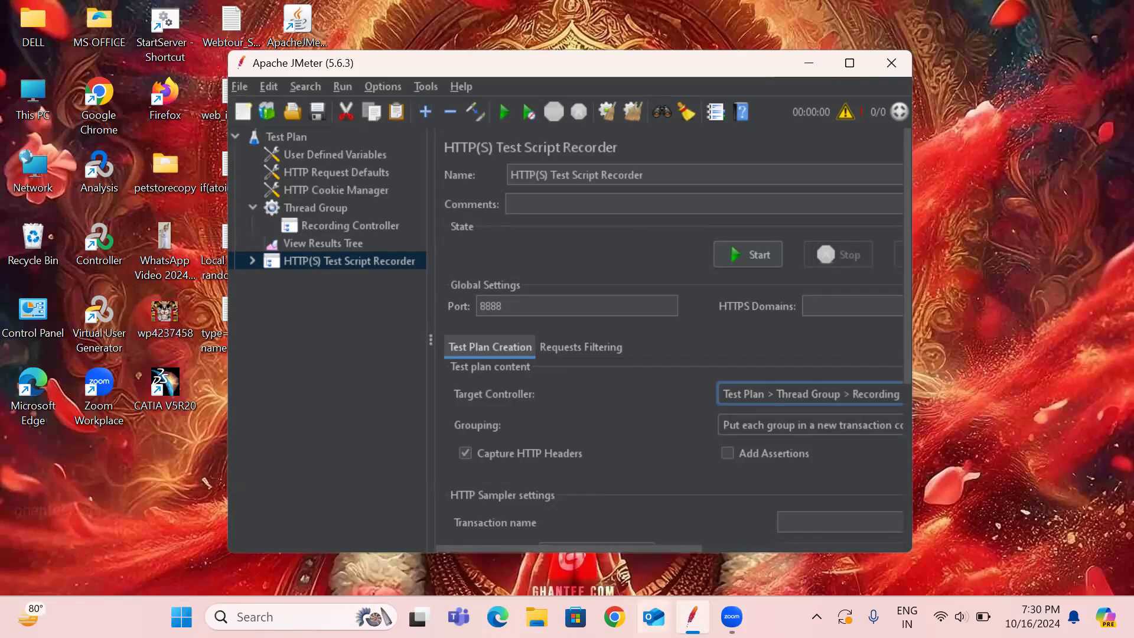
left_click(615, 617)
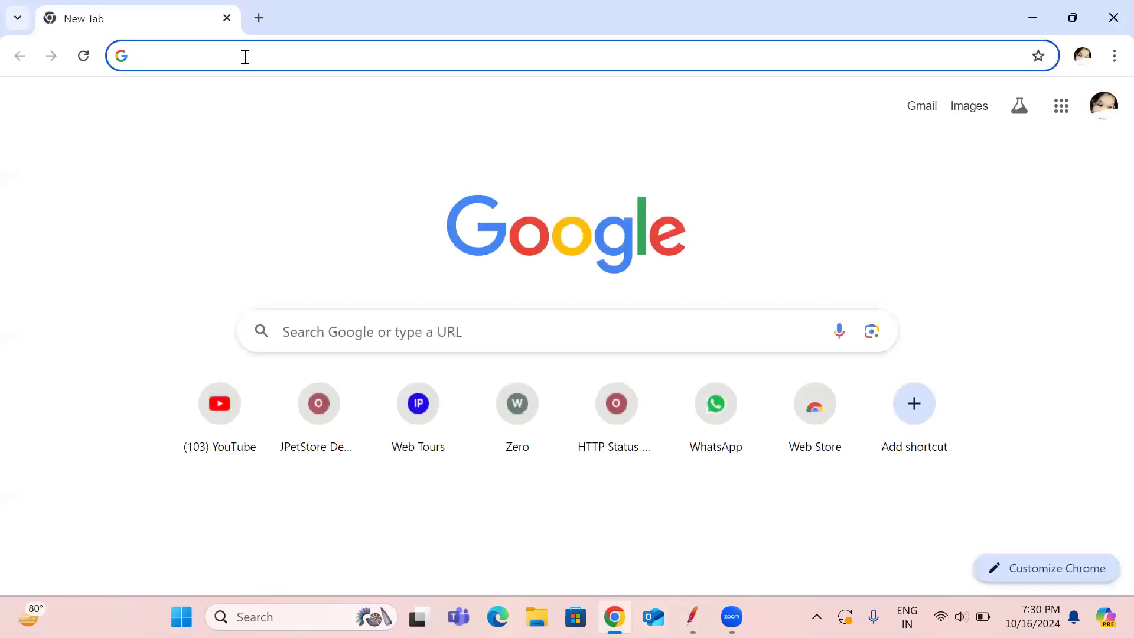
Look through Chrome's address bar and main menu, then close the Chrome window
left_click(244, 56)
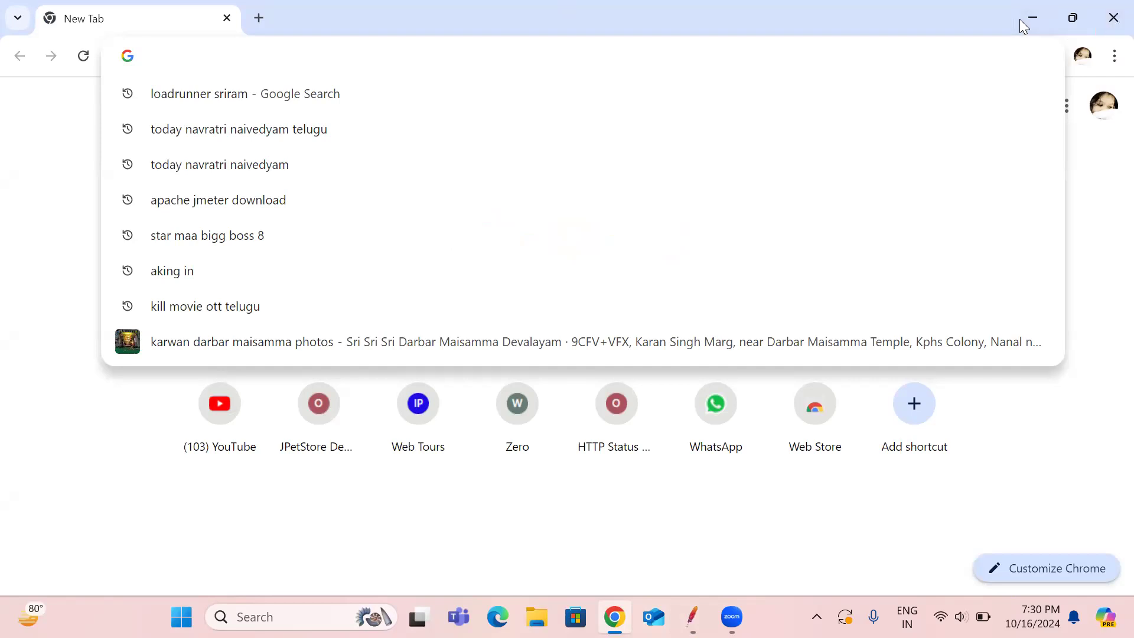
left_click(1113, 56)
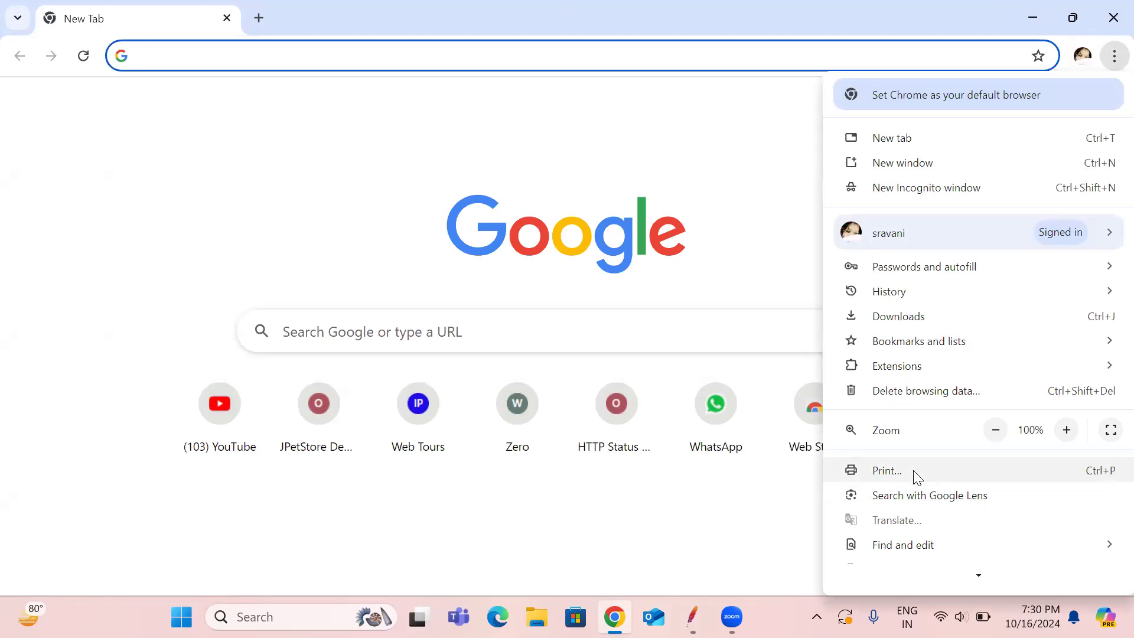
scroll(916, 476, "down", 2)
mouse_move(919, 498)
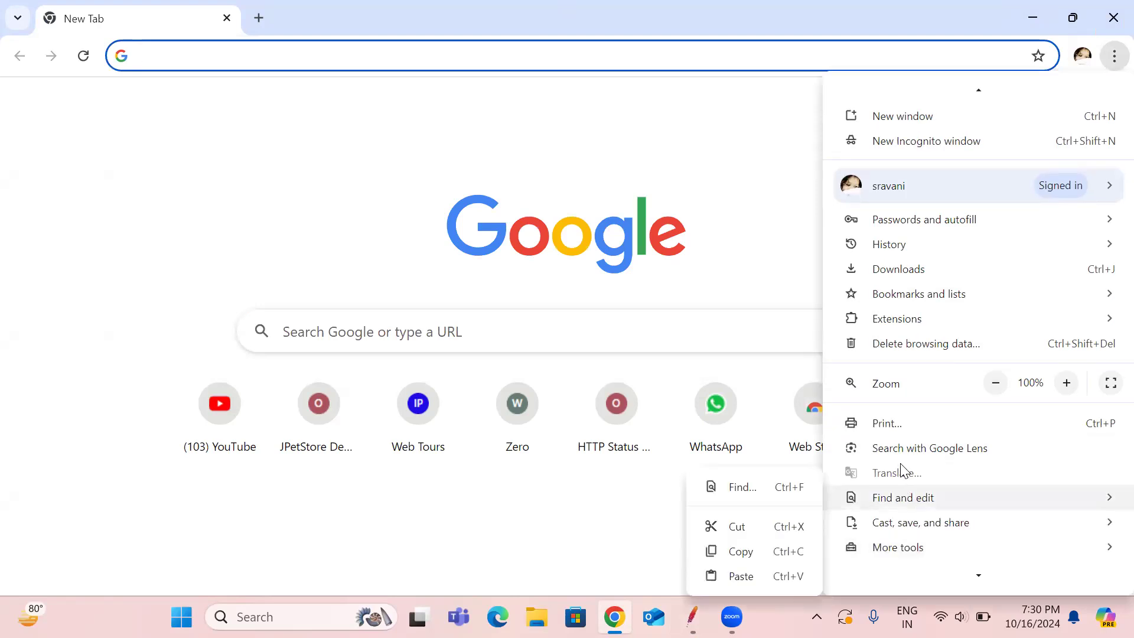
scroll(907, 384, "up", 2)
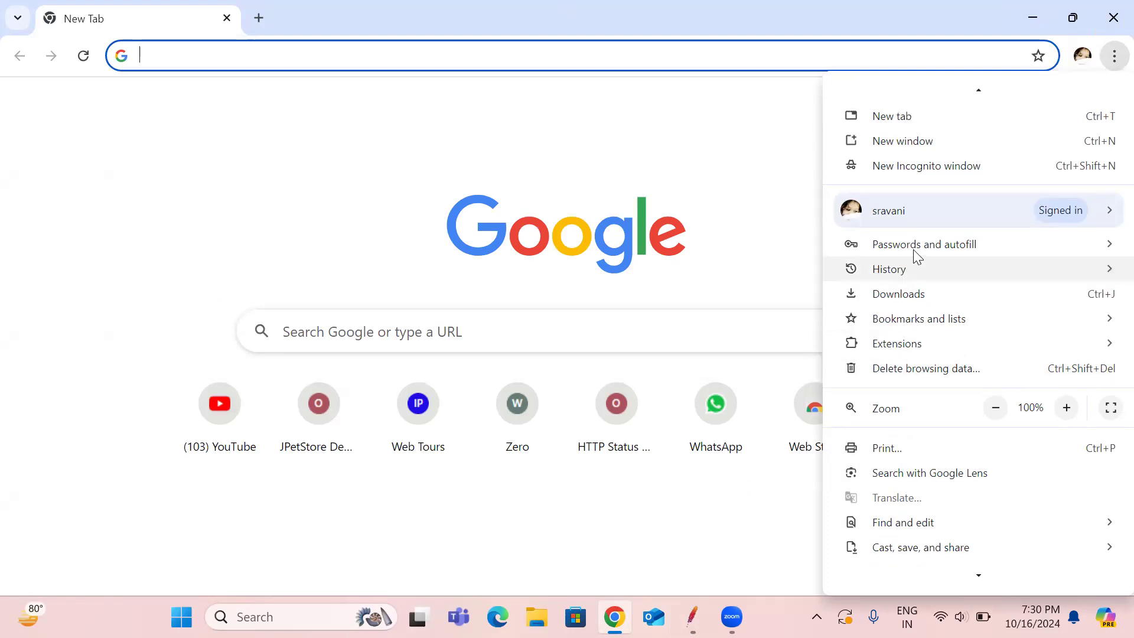
mouse_move(919, 217)
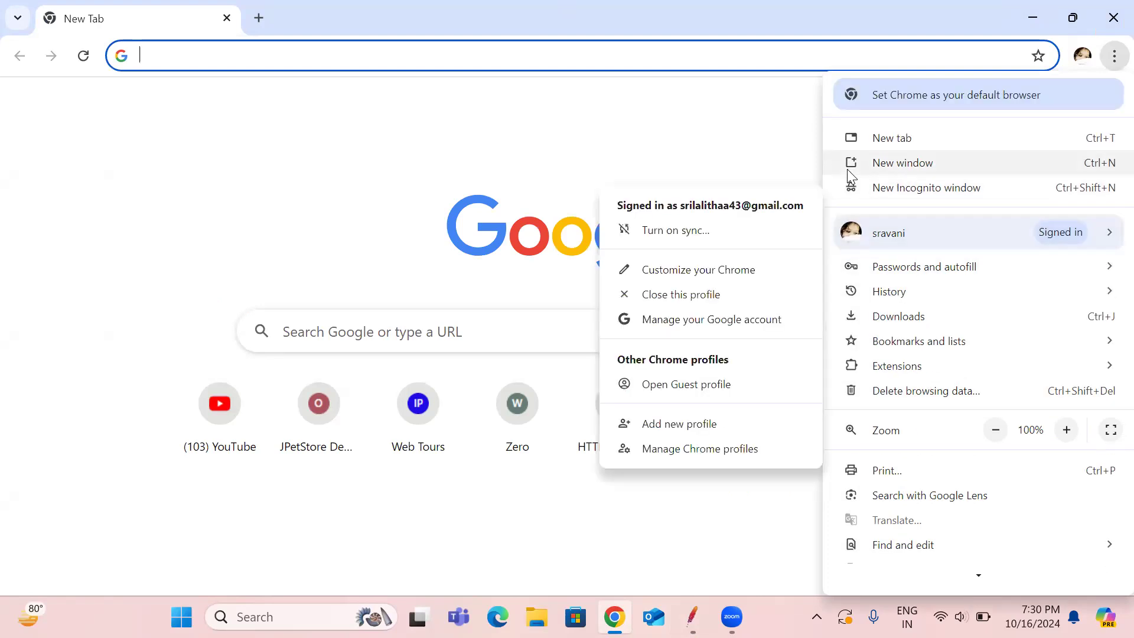
left_click(1107, 61)
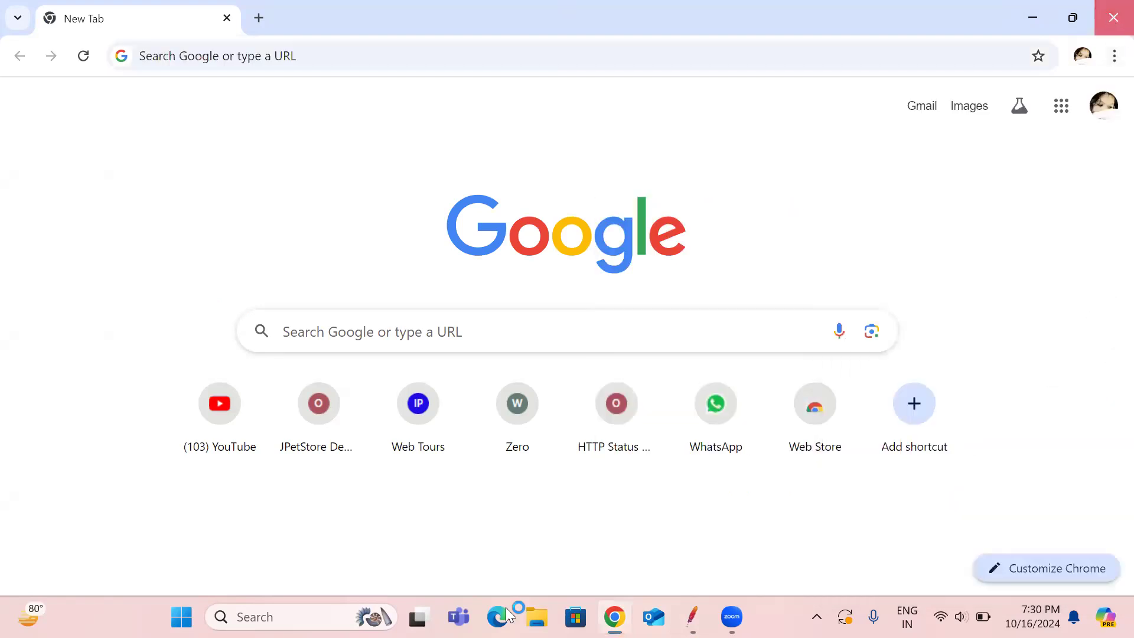
left_click(1113, 17)
Search Edge settings for 'proxy' and open the computer's Windows proxy settings page
left_click(1077, 48)
left_click(873, 499)
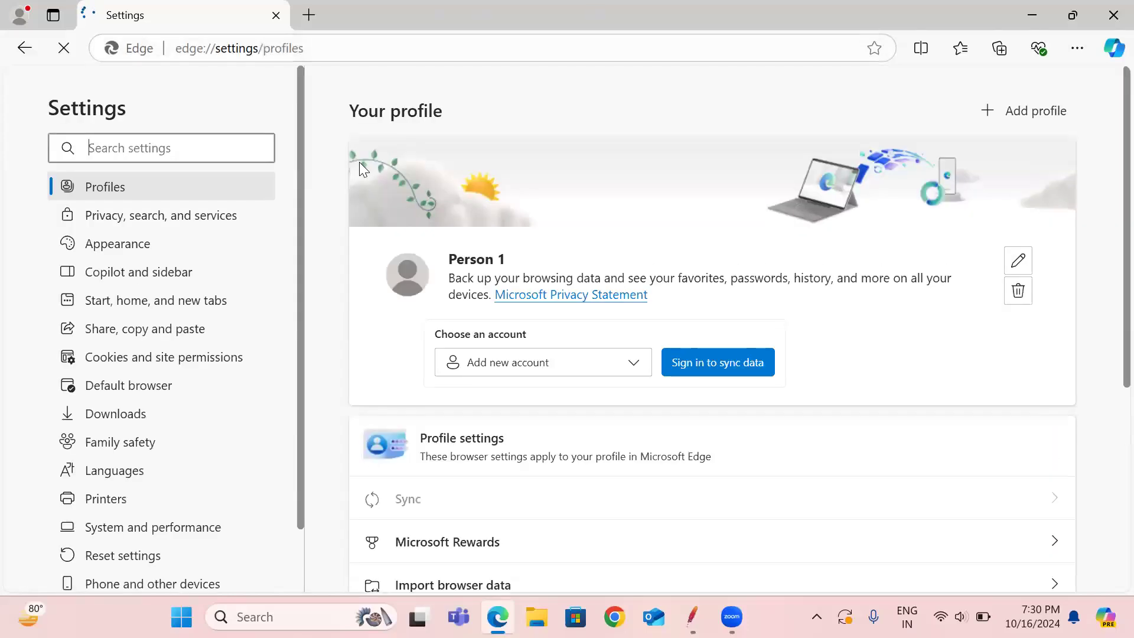
scroll(551, 349, "down", 1)
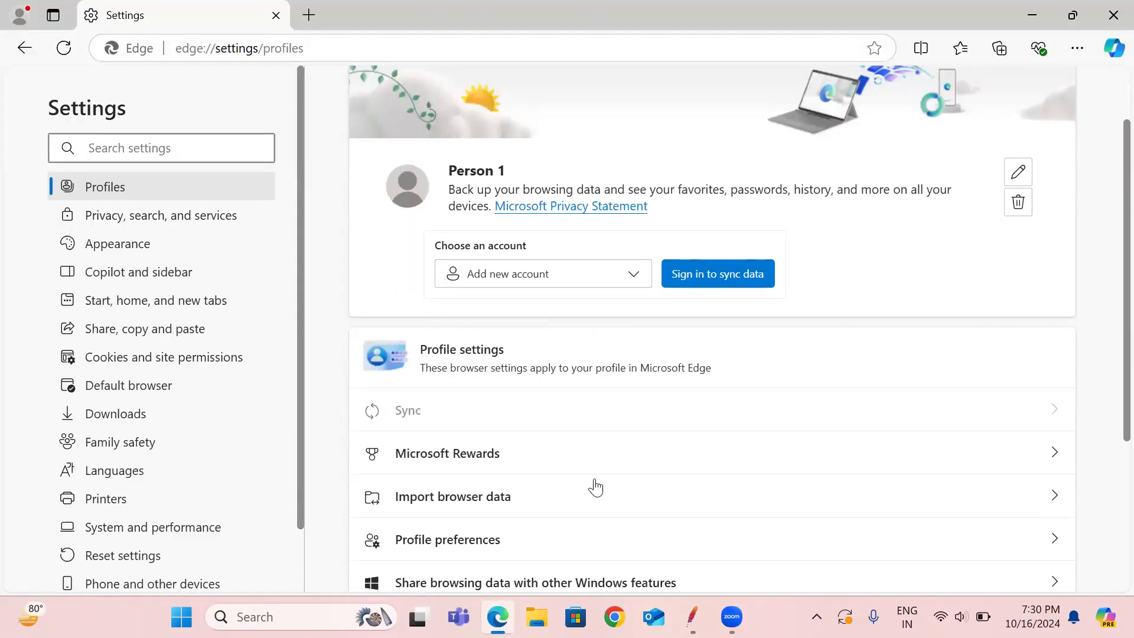
scroll(594, 486, "down", 1)
scroll(552, 251, "up", 3)
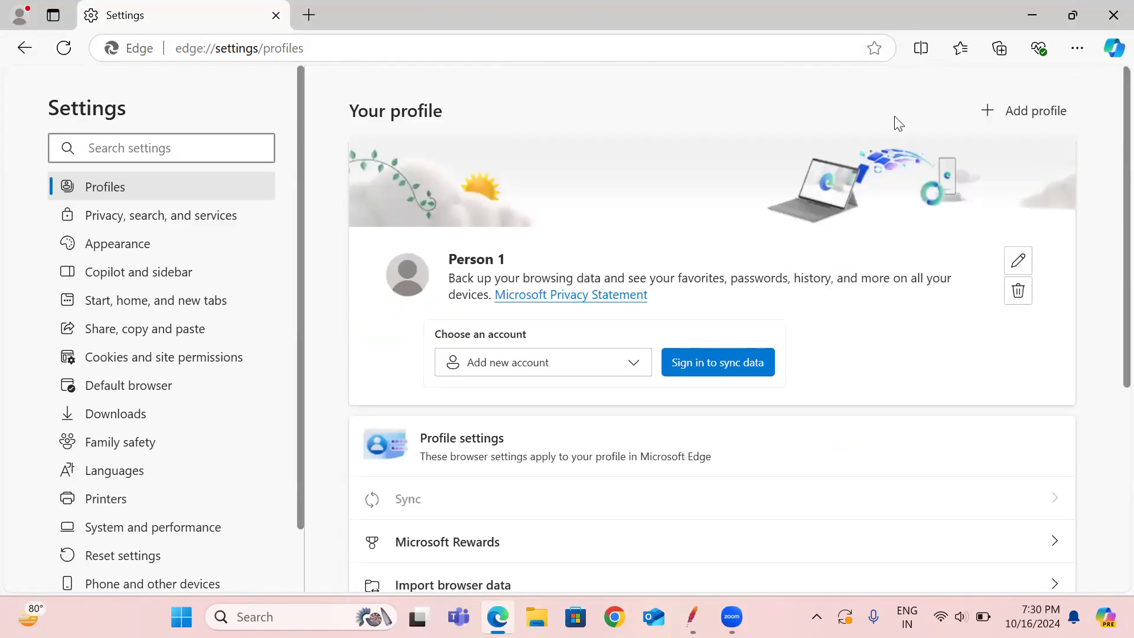
scroll(676, 275, "down", 1)
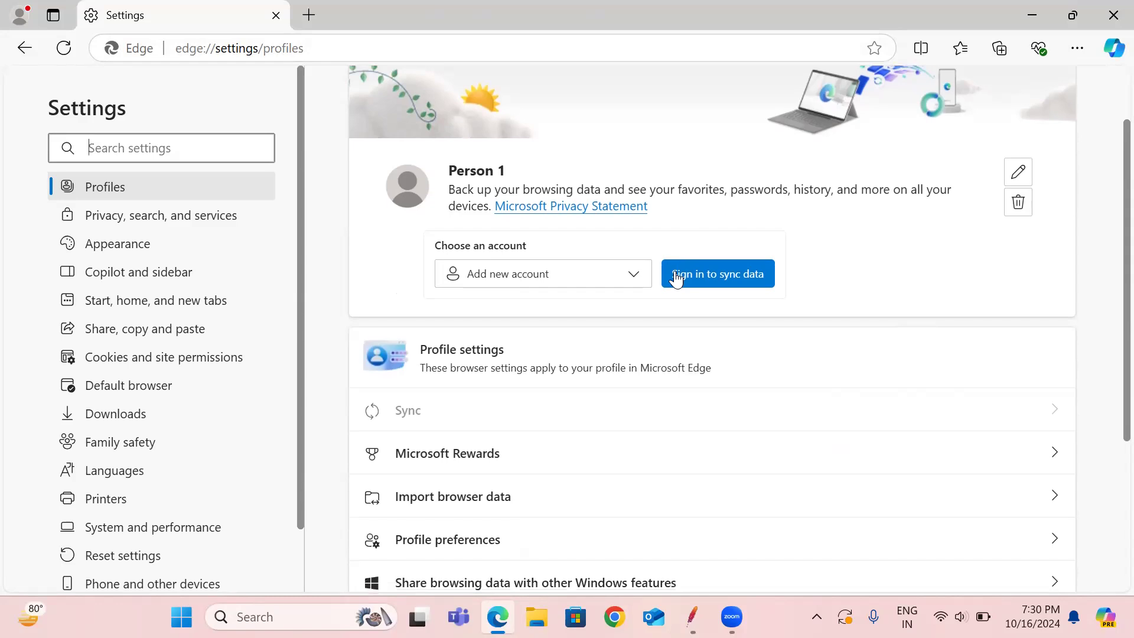
scroll(676, 277, "down", 3)
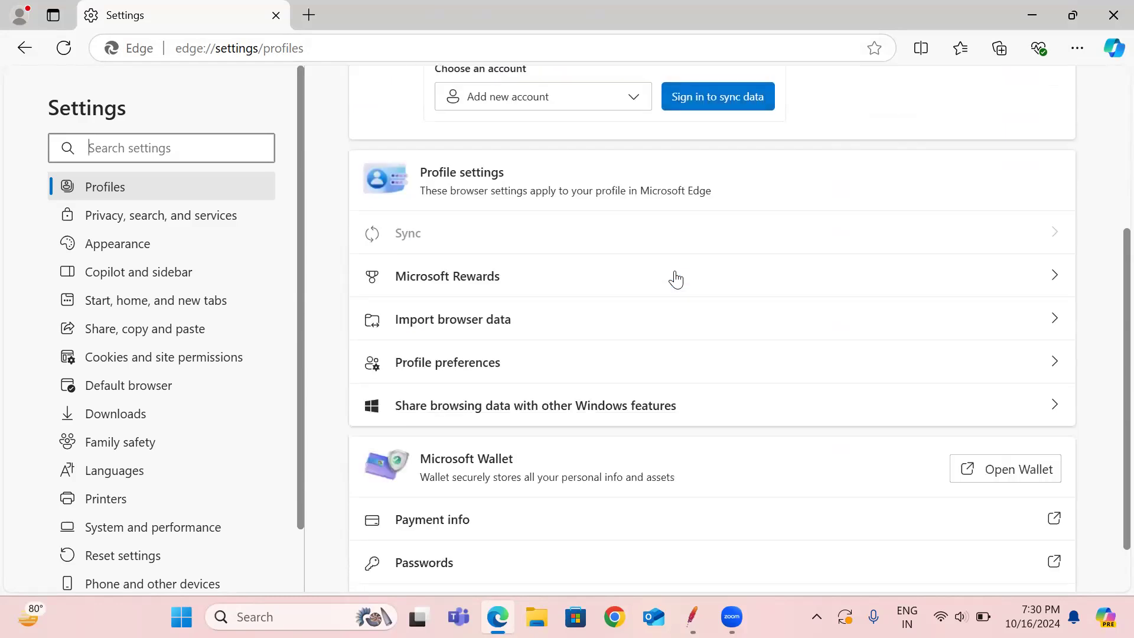
scroll(544, 131, "up", 5)
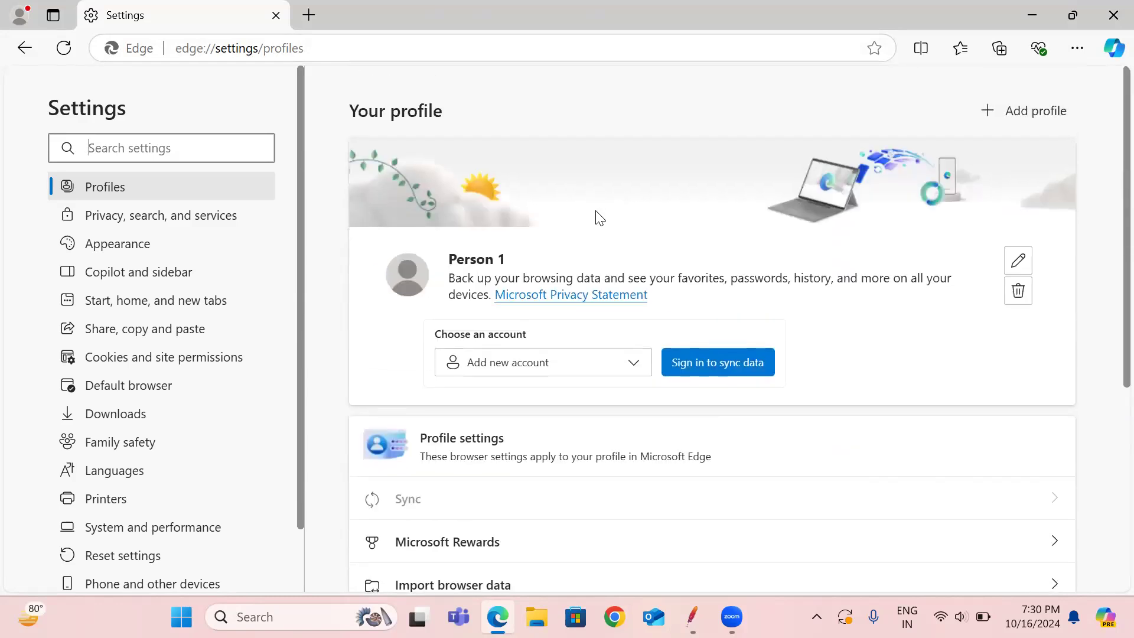
type("p")
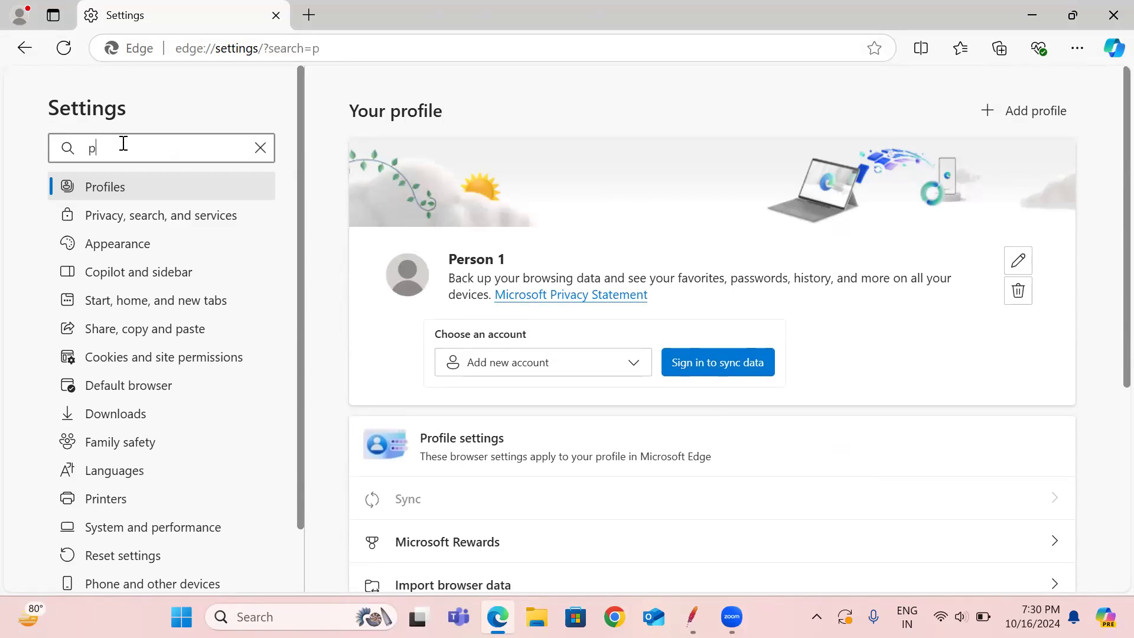
type("r")
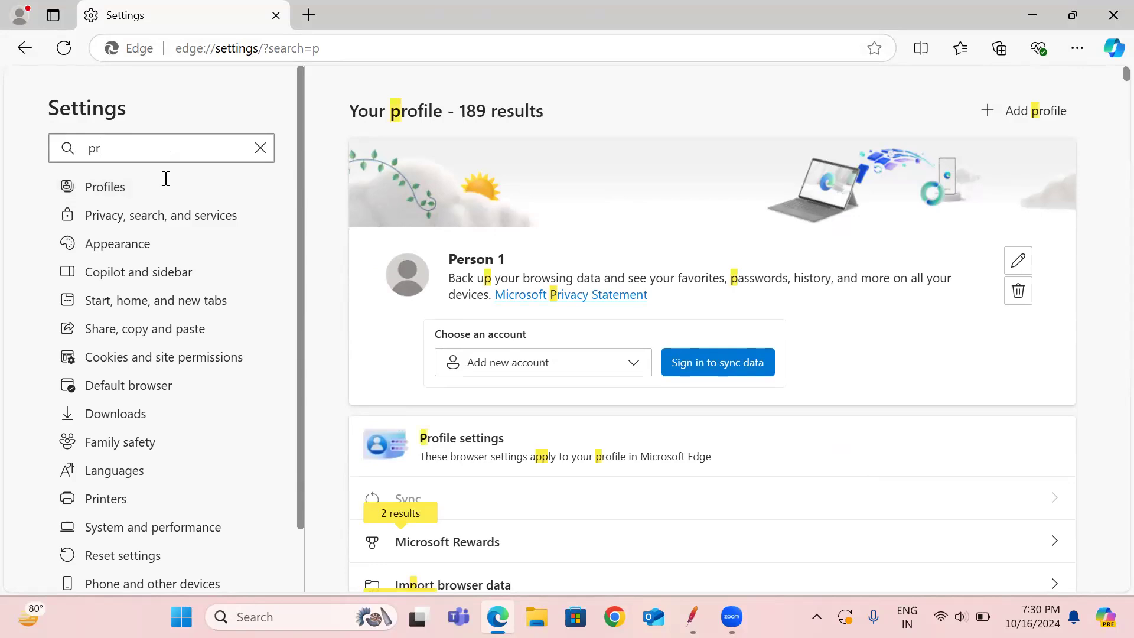
type("oxy")
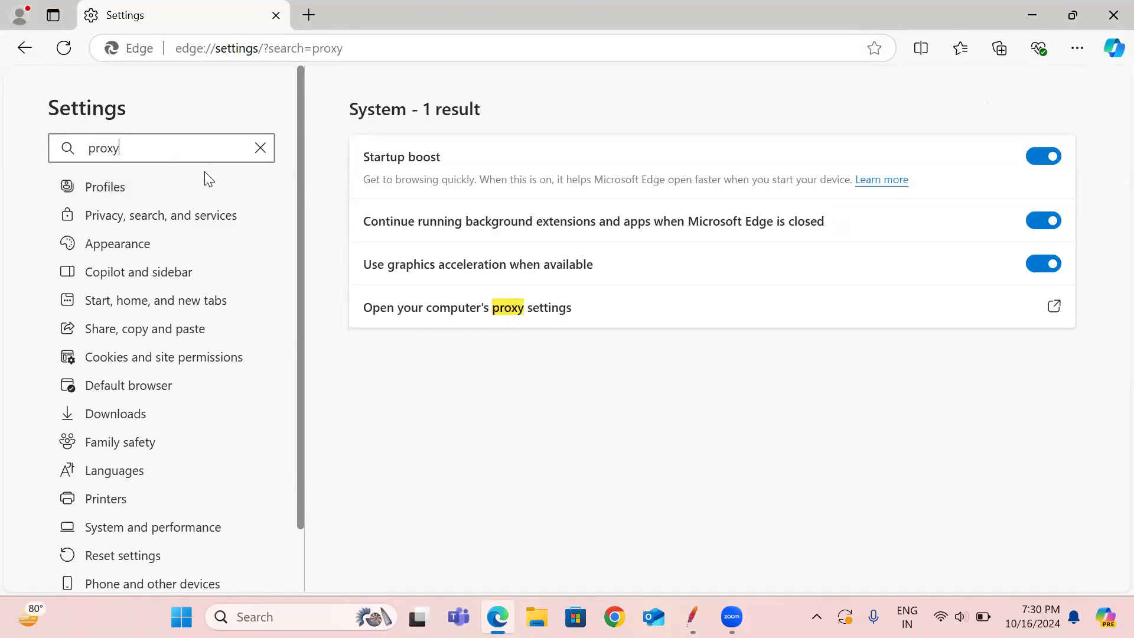
left_click(535, 302)
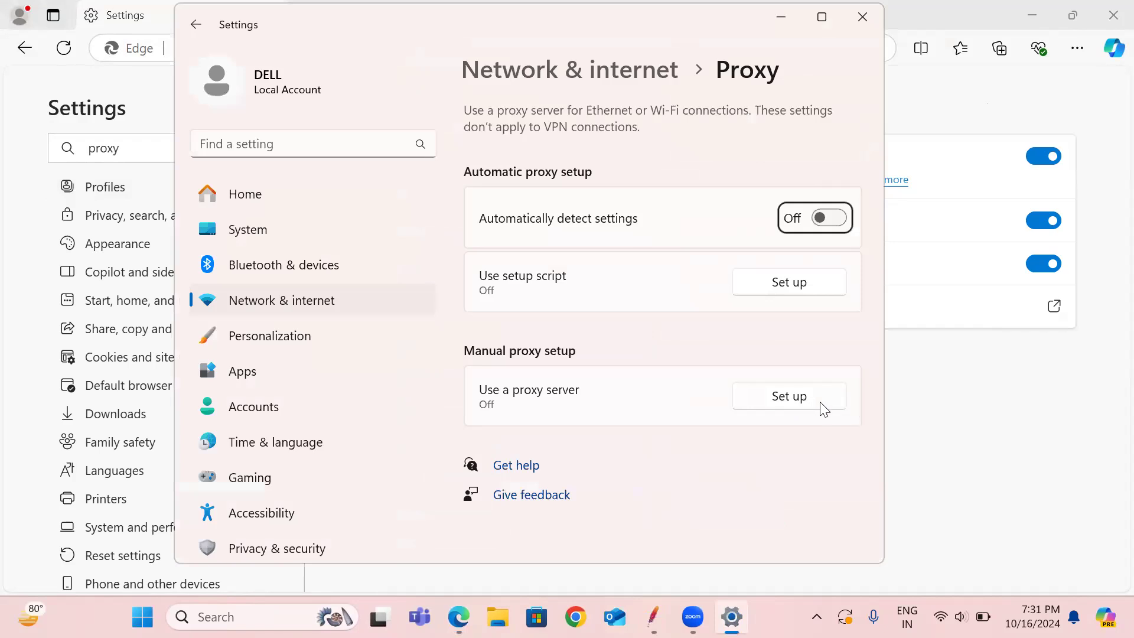
left_click(822, 409)
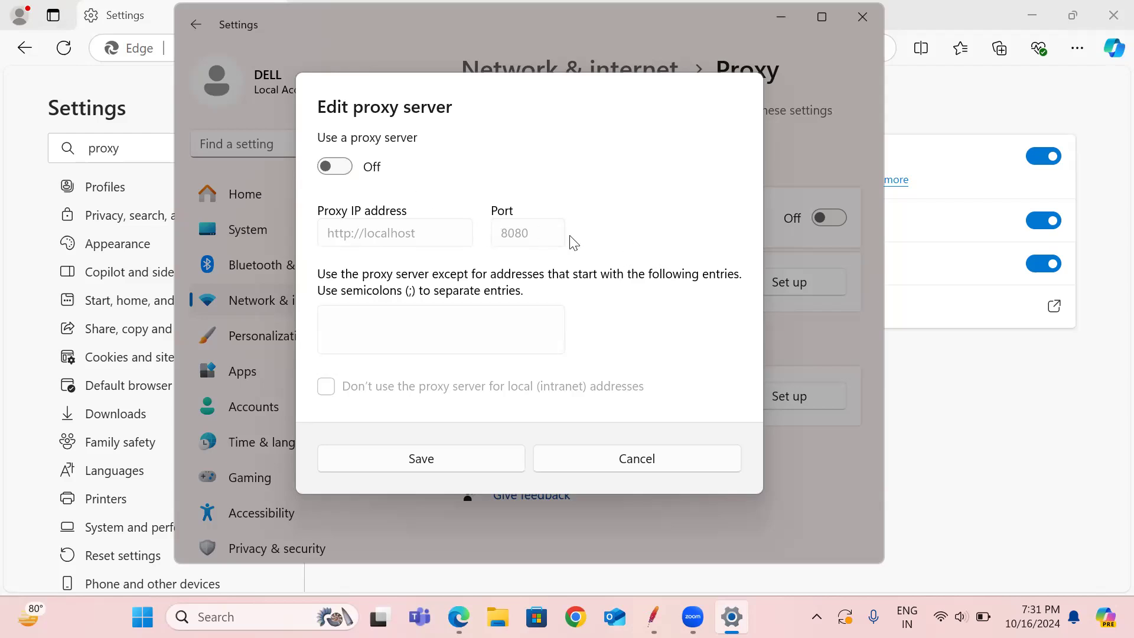
left_click(349, 174)
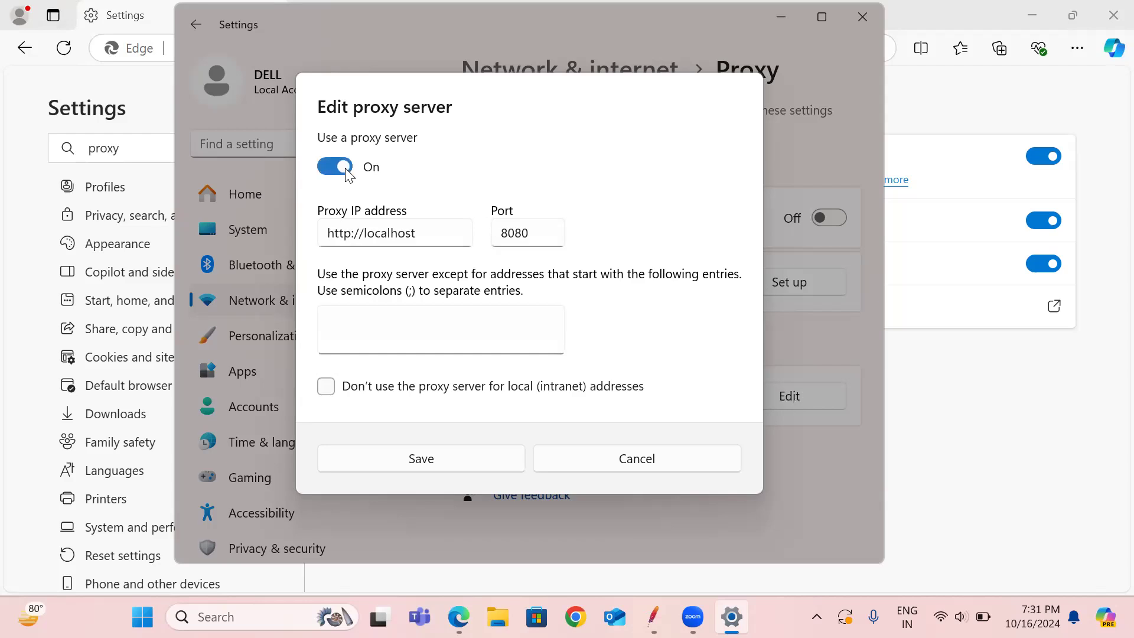
left_click(430, 467)
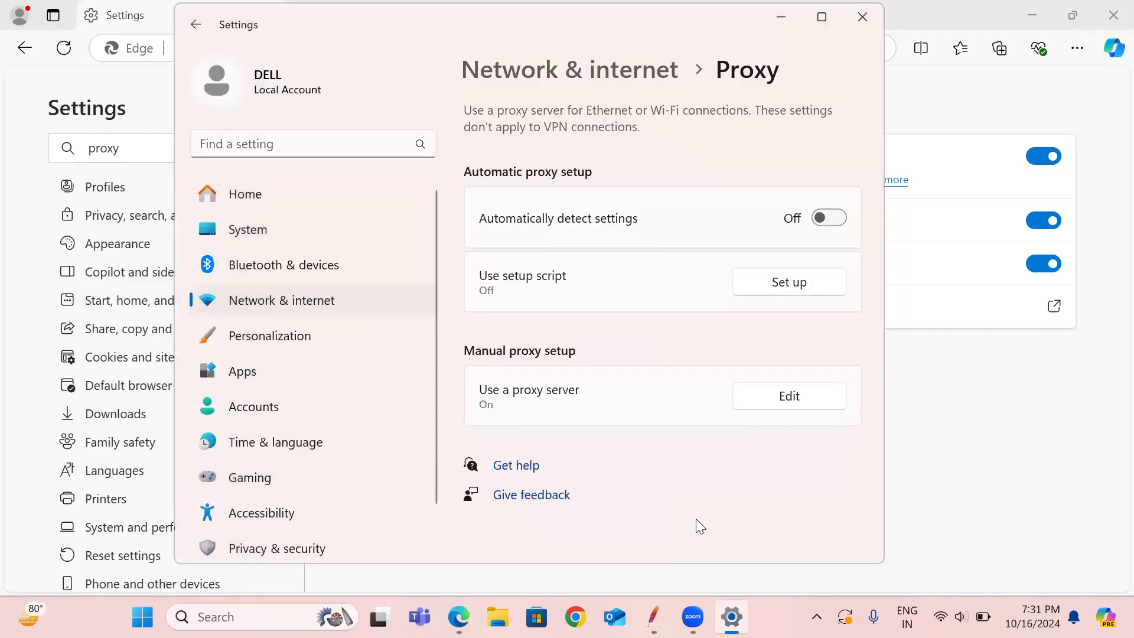
left_click(861, 29)
Load the petstore.octoperf.com Catalog page in a new Edge tab, which fails with a proxy error
mouse_move(693, 616)
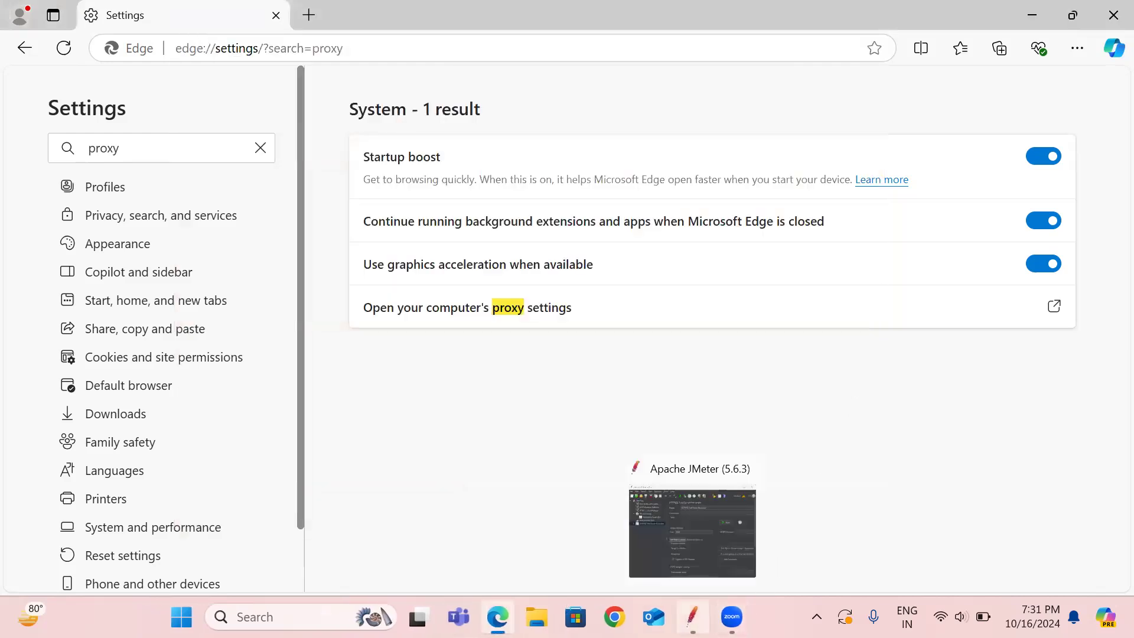
left_click(716, 501)
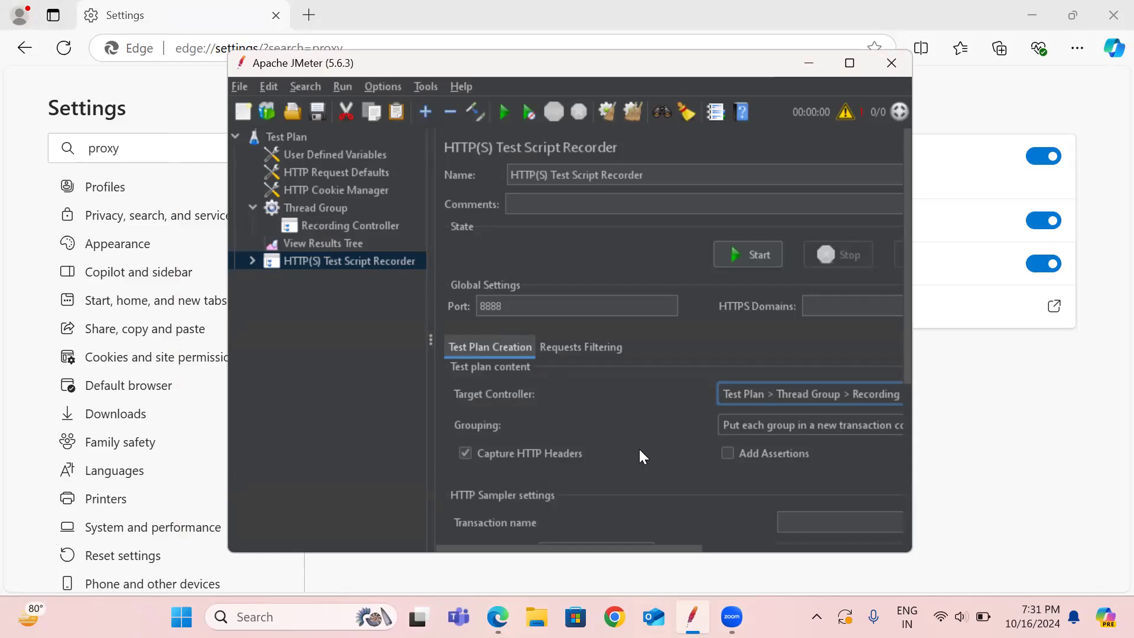
left_click(498, 617)
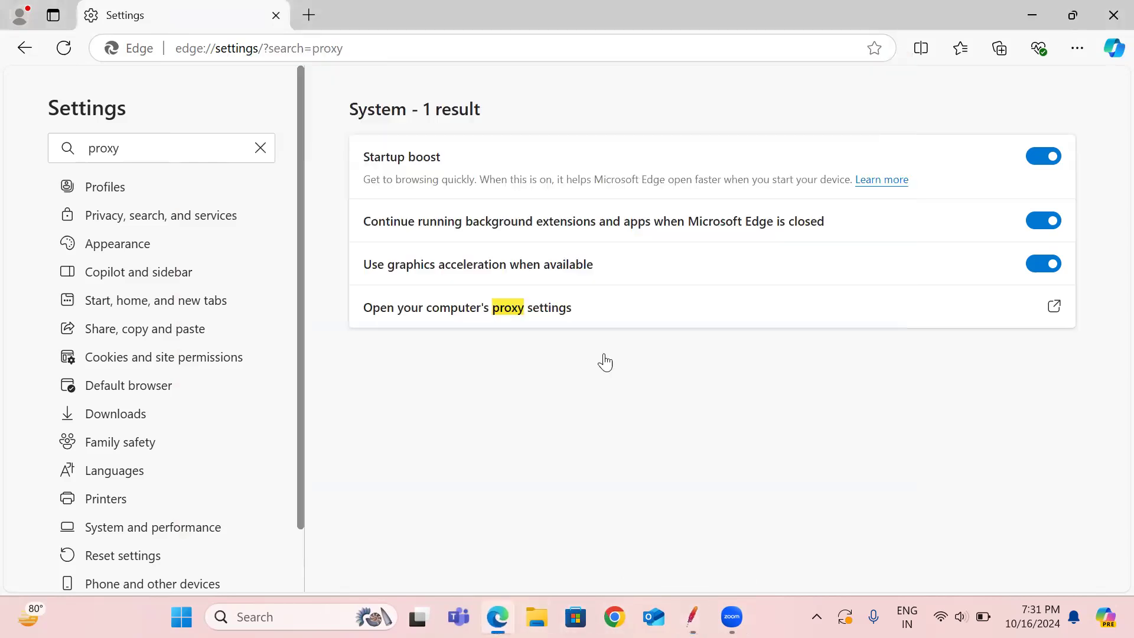
left_click(306, 15)
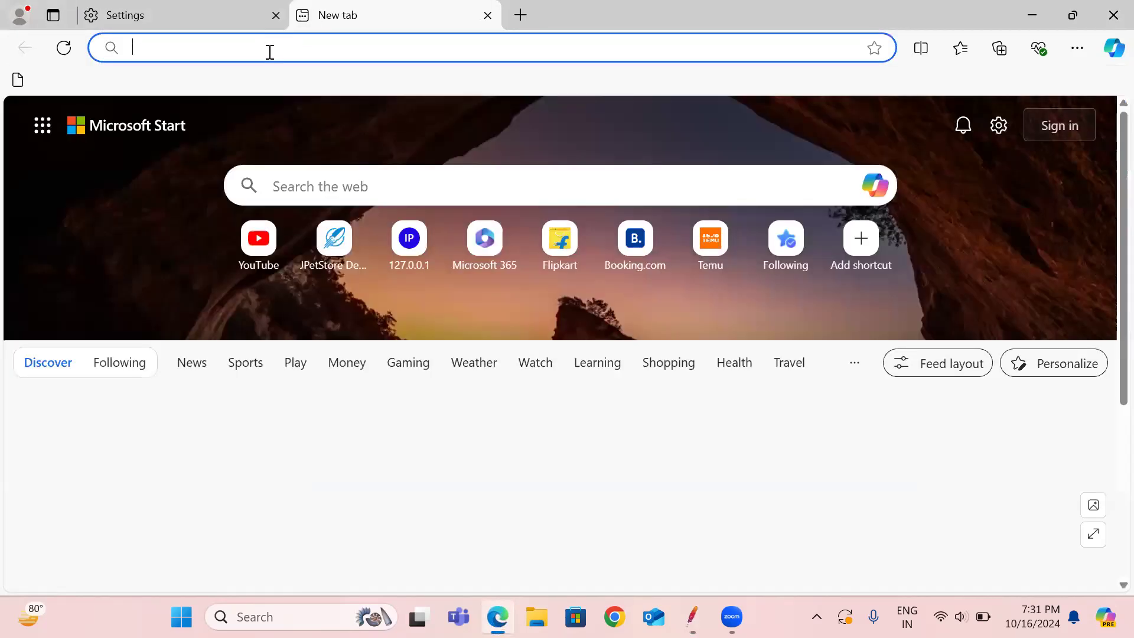
left_click(270, 52)
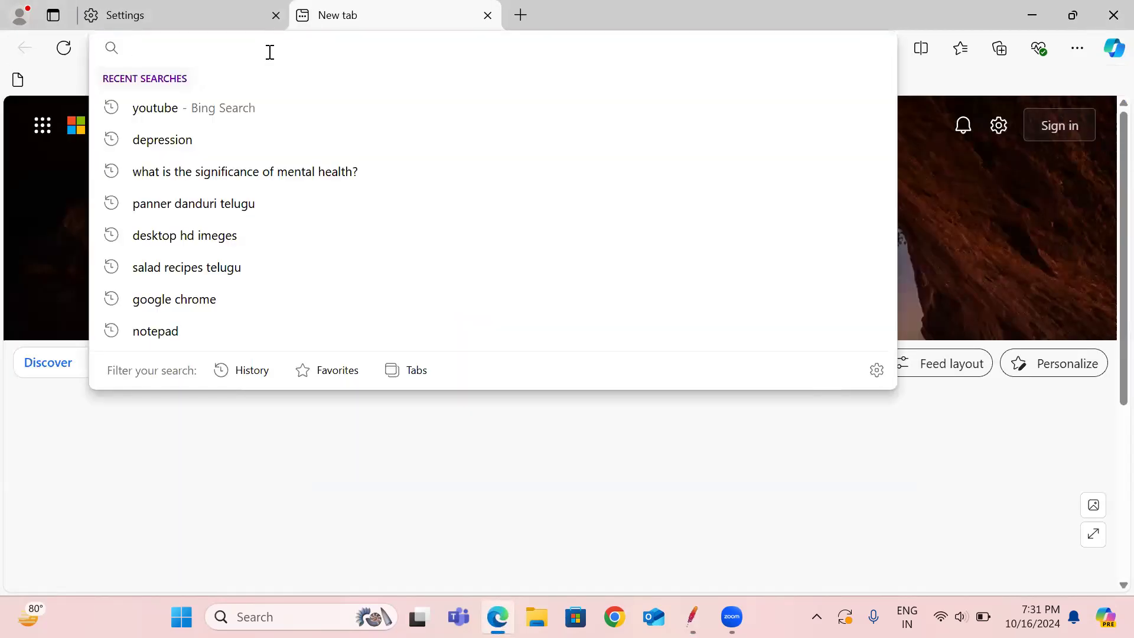
left_click(692, 617)
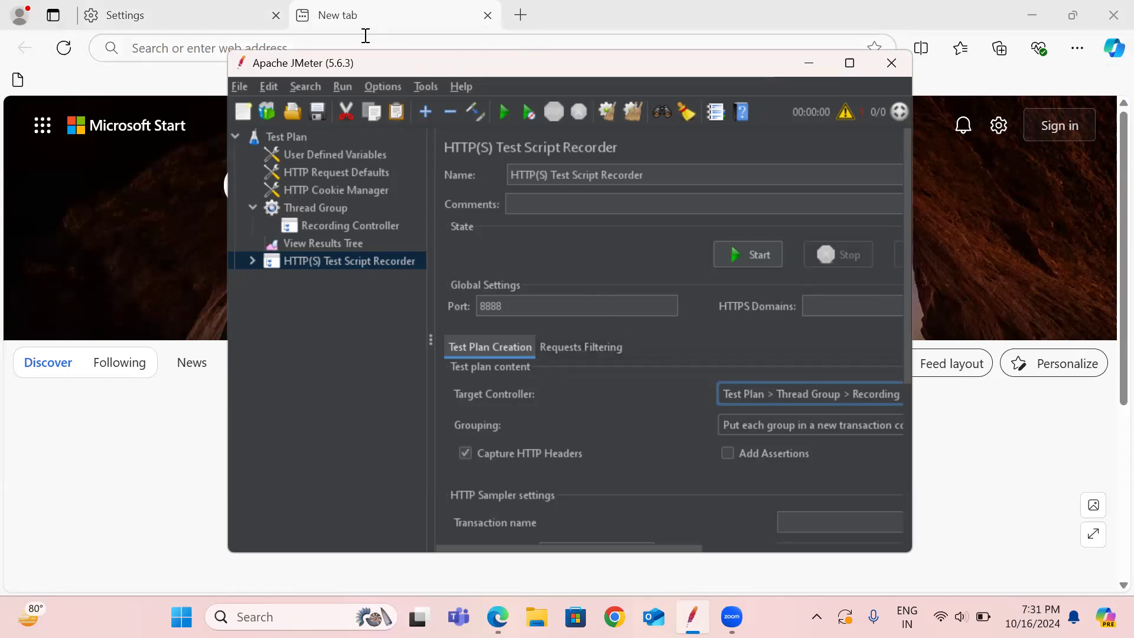
left_click(176, 48)
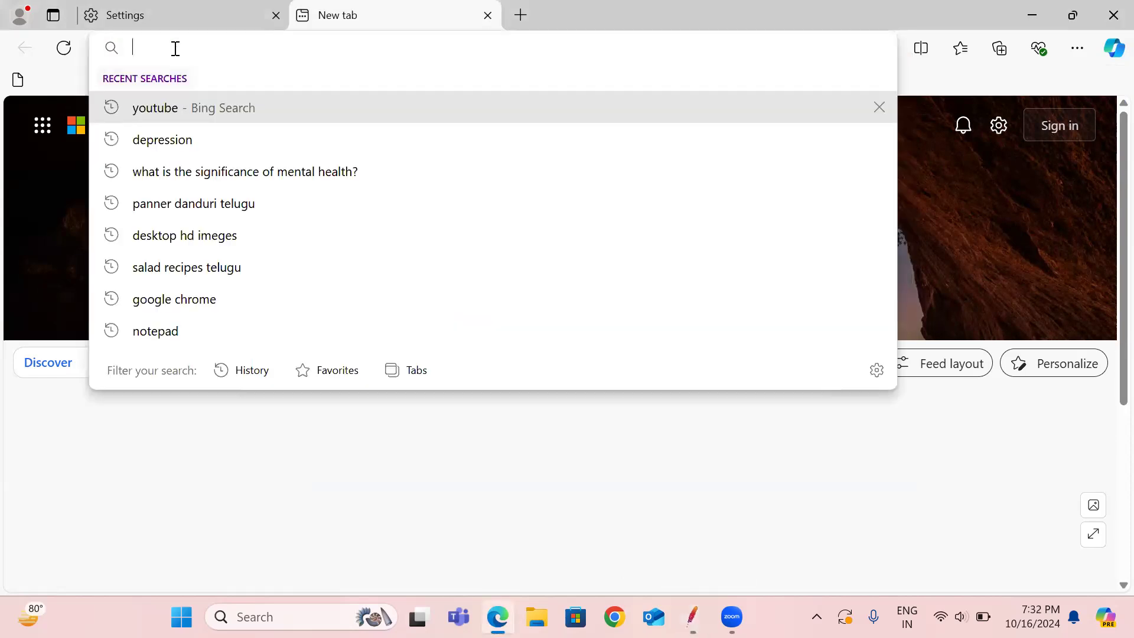
type("p")
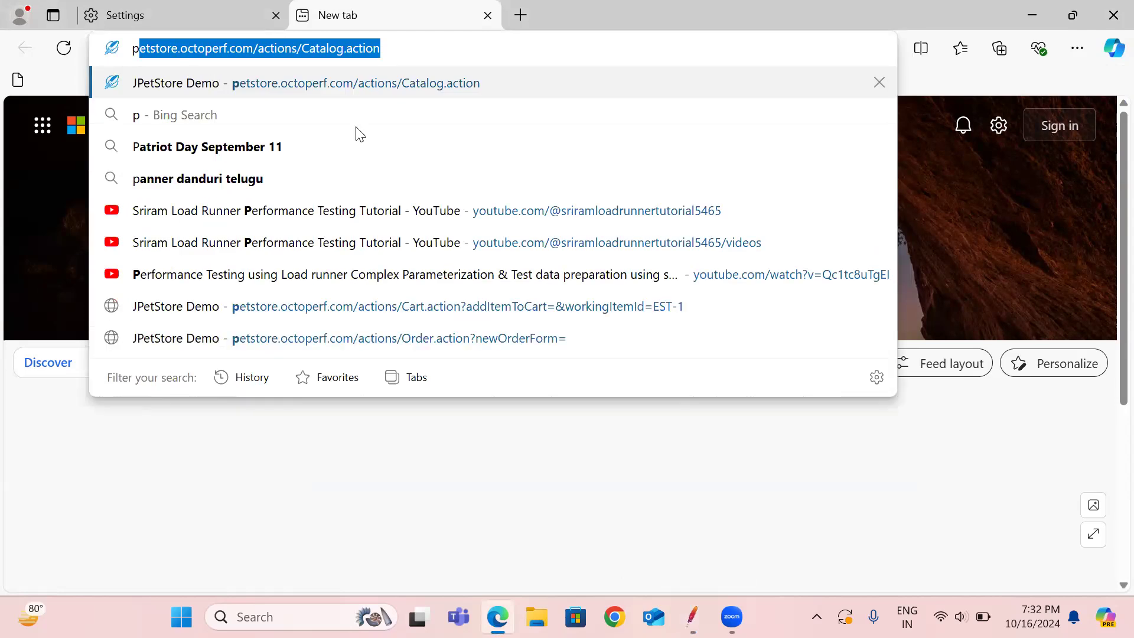
key("Return")
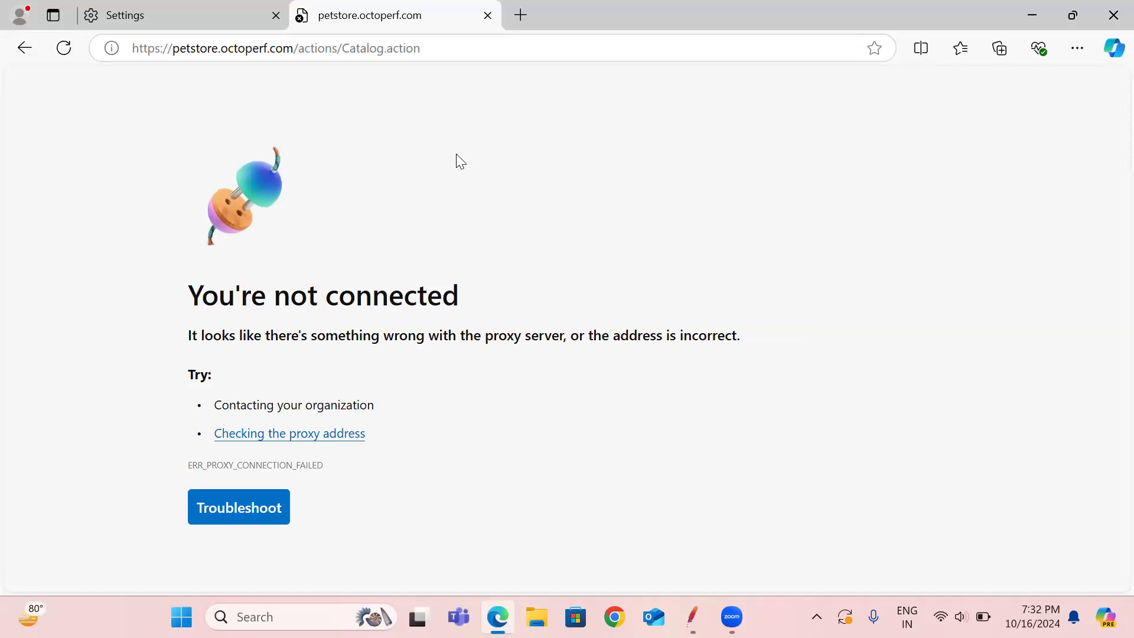
Close Edge's Settings tab and return to JMeter
left_click(234, 21)
left_click(275, 16)
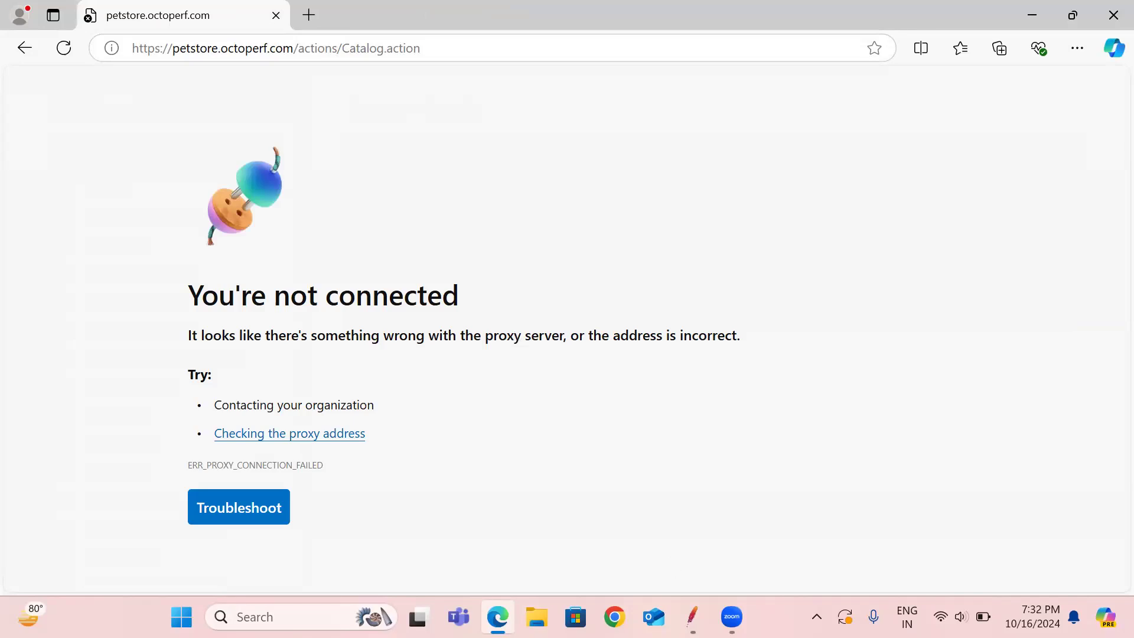
left_click(692, 617)
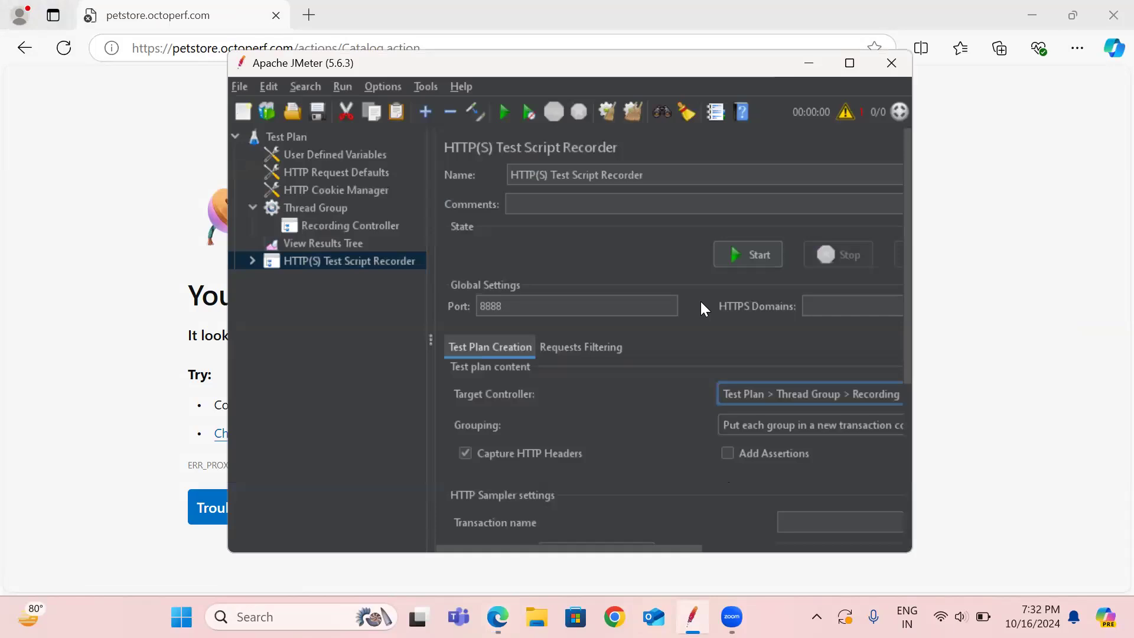
Start the recorder, accept the Root CA notice, and name the transaction 'launch url'
left_click(731, 250)
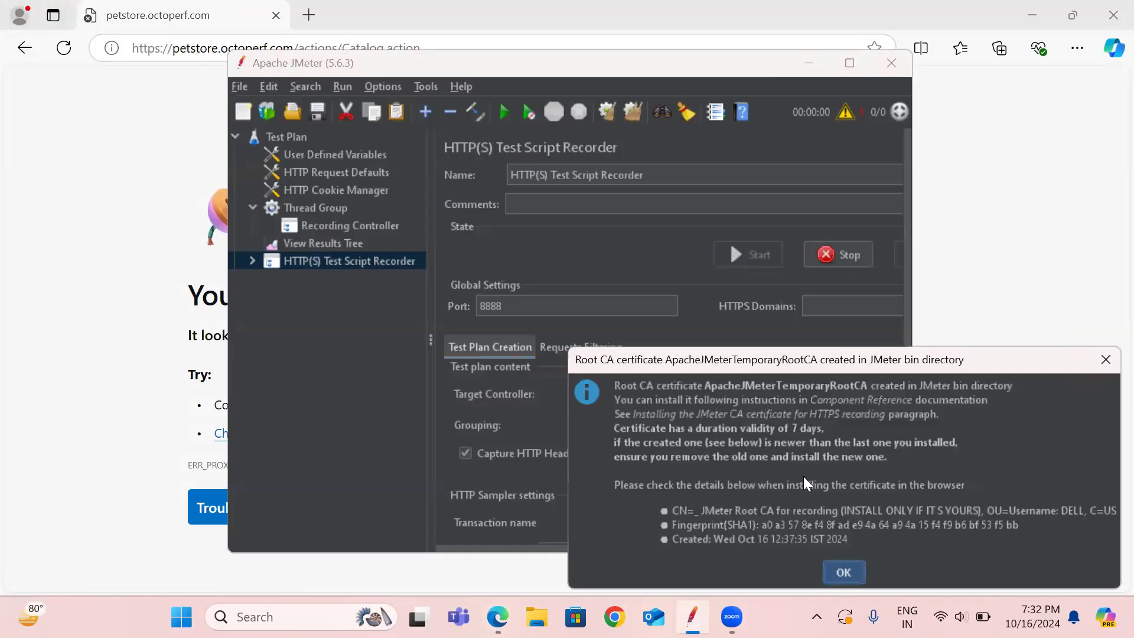
left_click(844, 572)
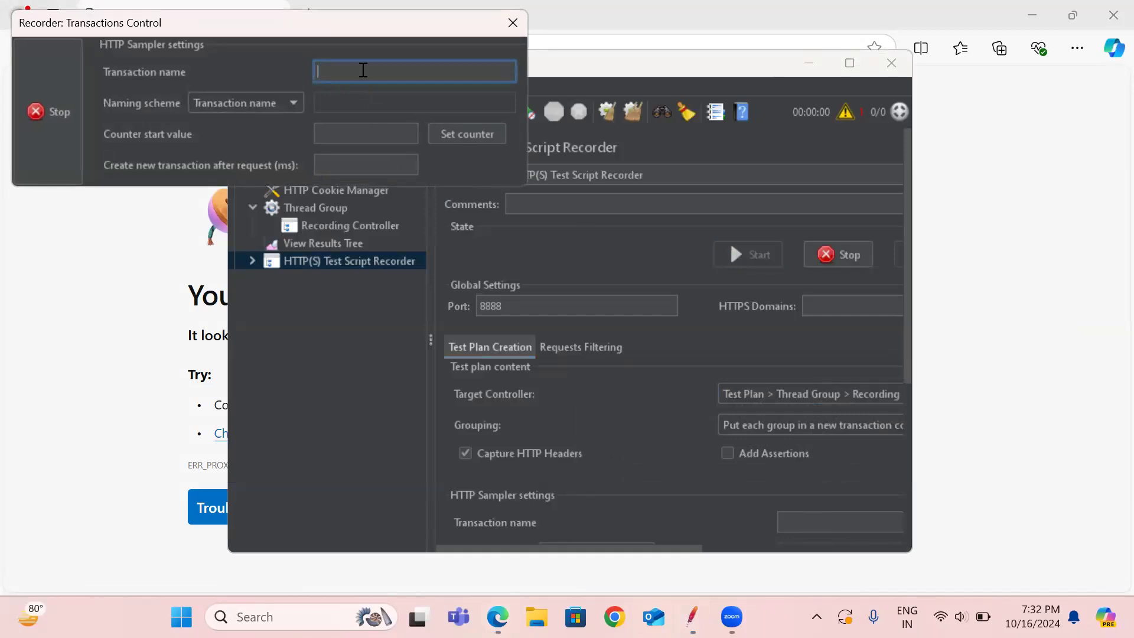
type("launch url")
left_click_drag(385, 37, 546, 135)
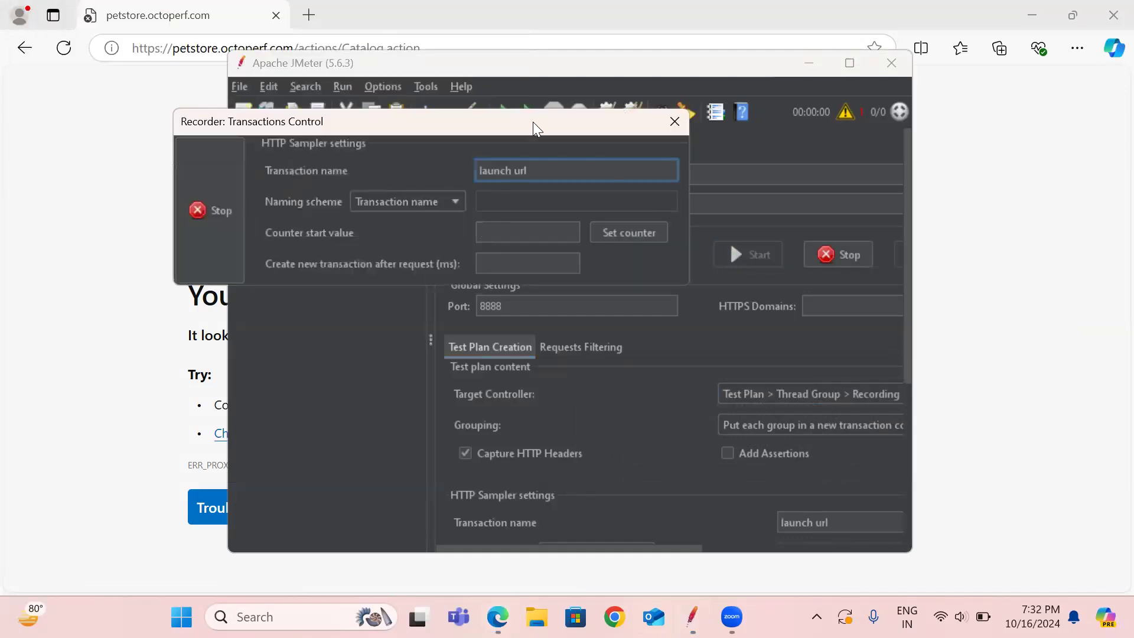
left_click(511, 18)
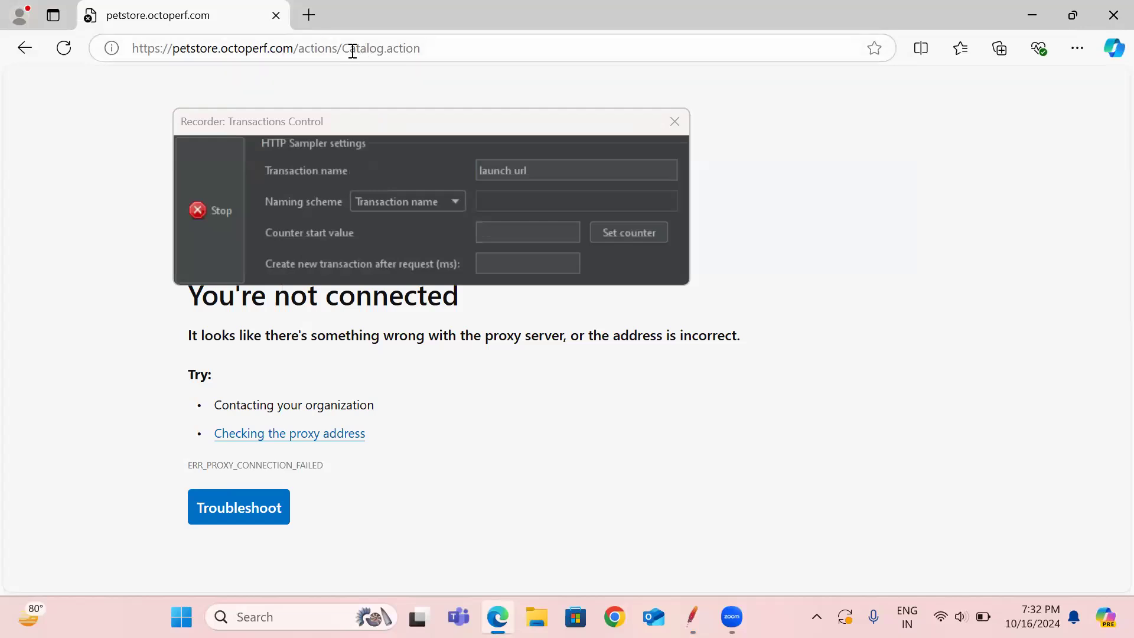
Reload the petstore Catalog page in Edge twice; it still fails, then return to JMeter
left_click(429, 56)
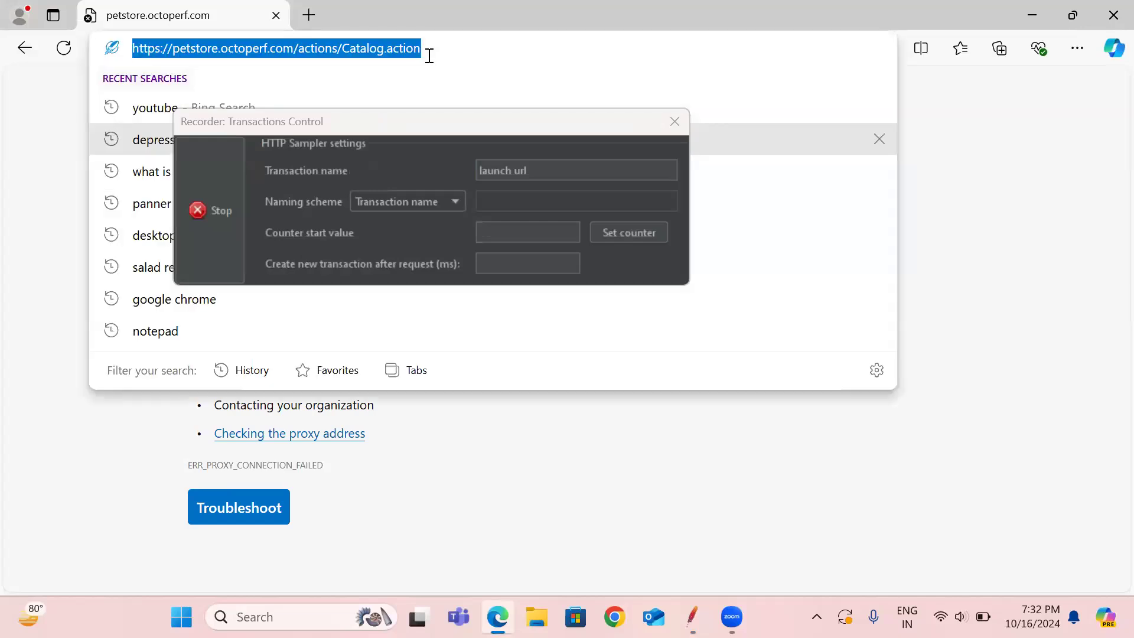
key("Return")
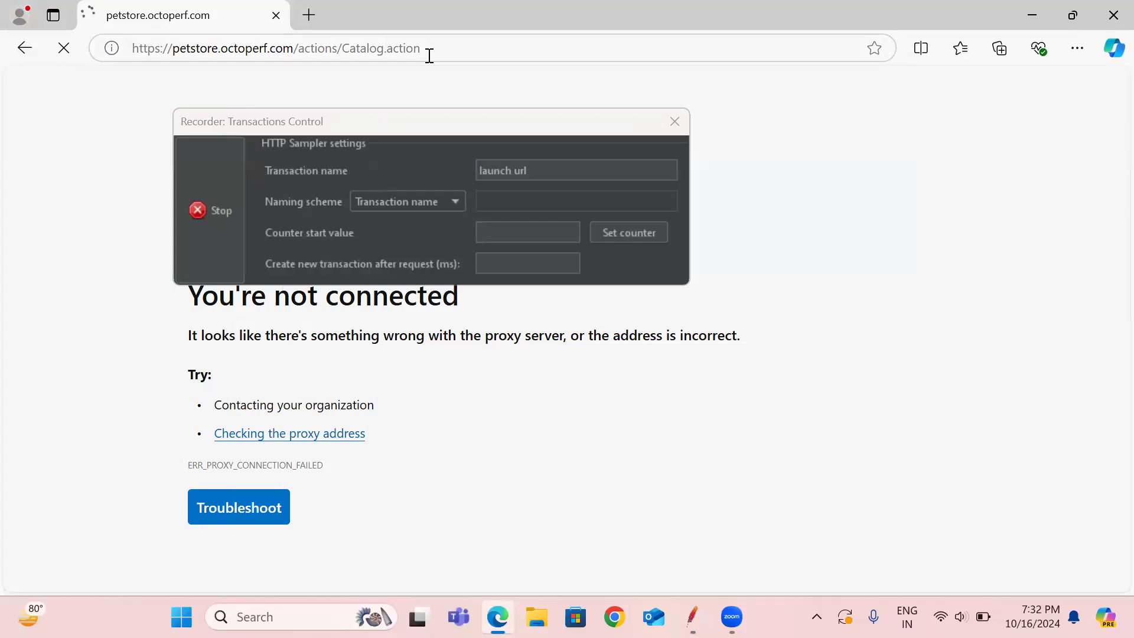
left_click_drag(459, 124, 693, 127)
left_click(453, 42)
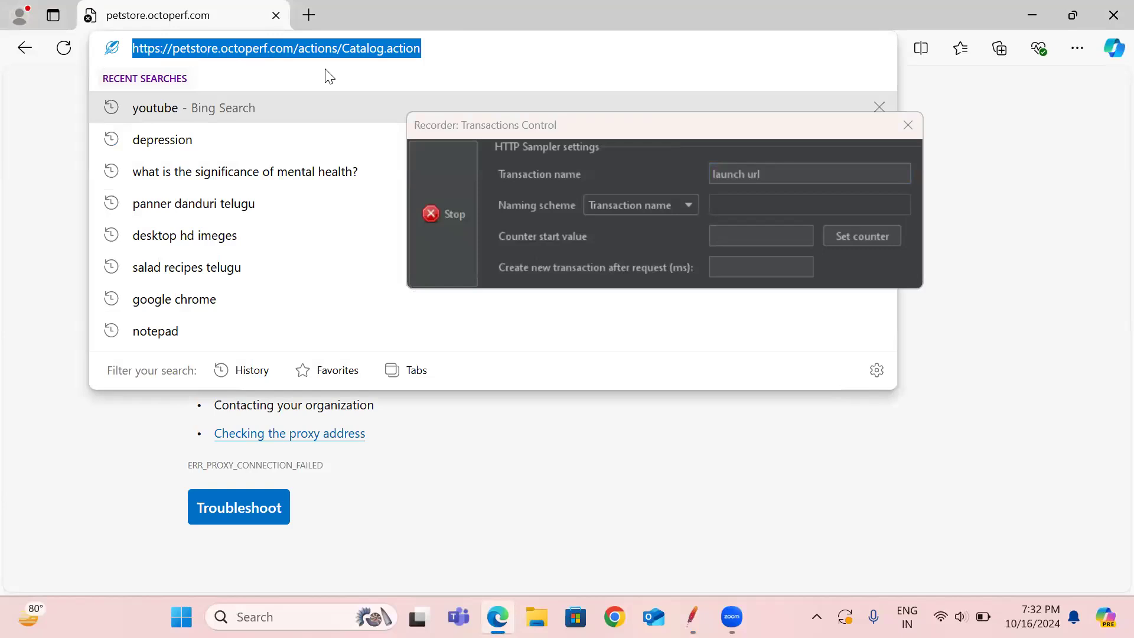
key("Return")
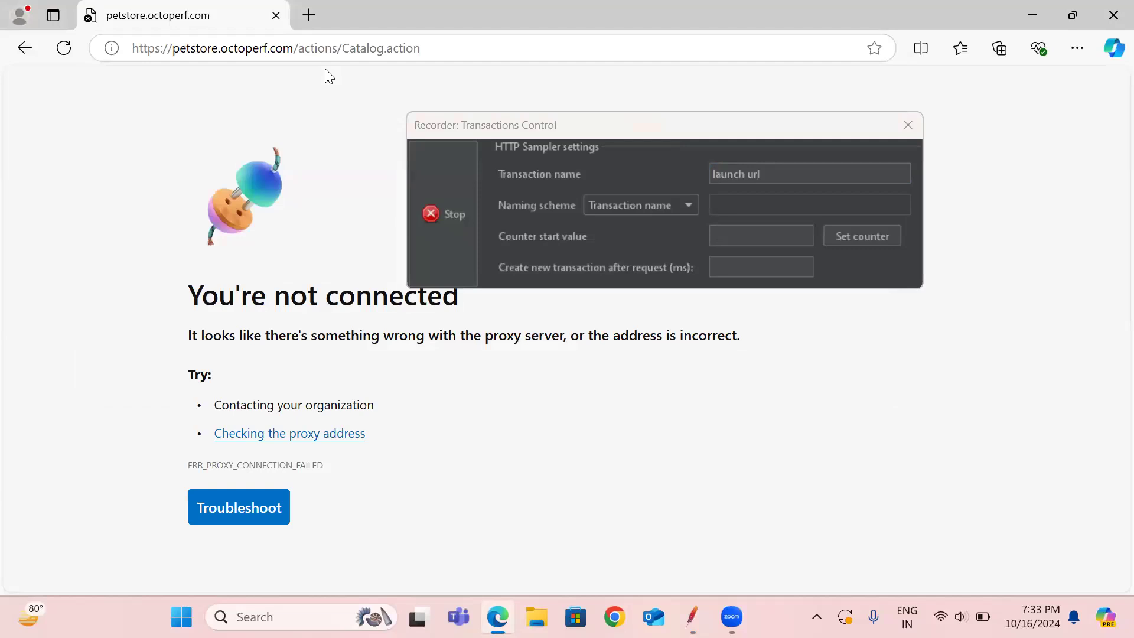
left_click(693, 616)
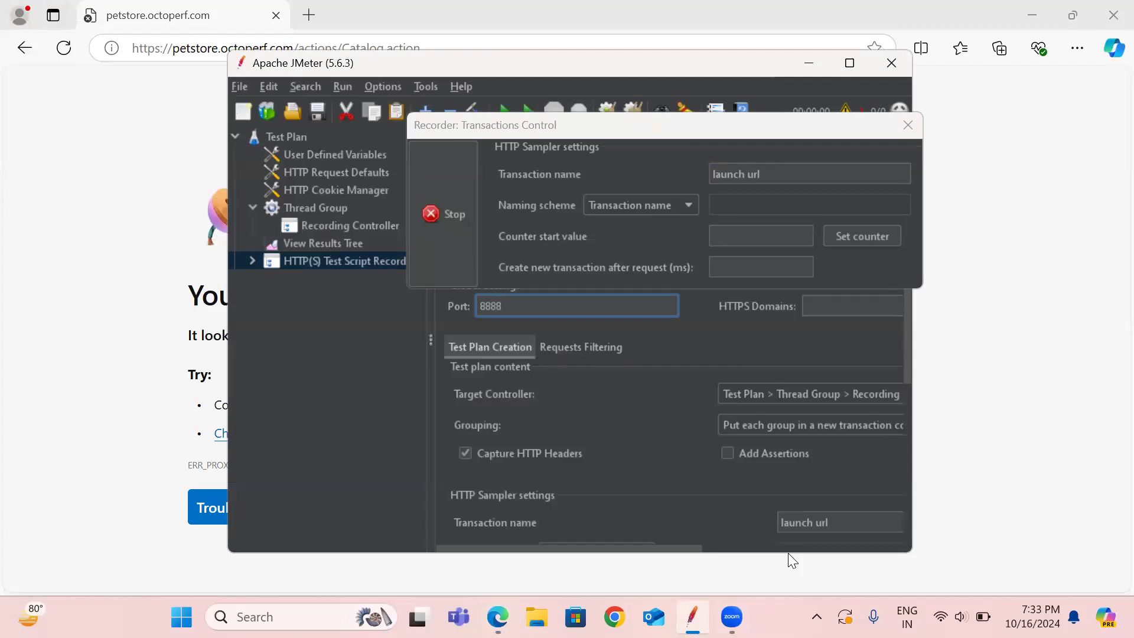
Stop the recording and change the recorder port from 8888 to 8080
left_click(704, 129)
left_click_drag(704, 133, 784, 380)
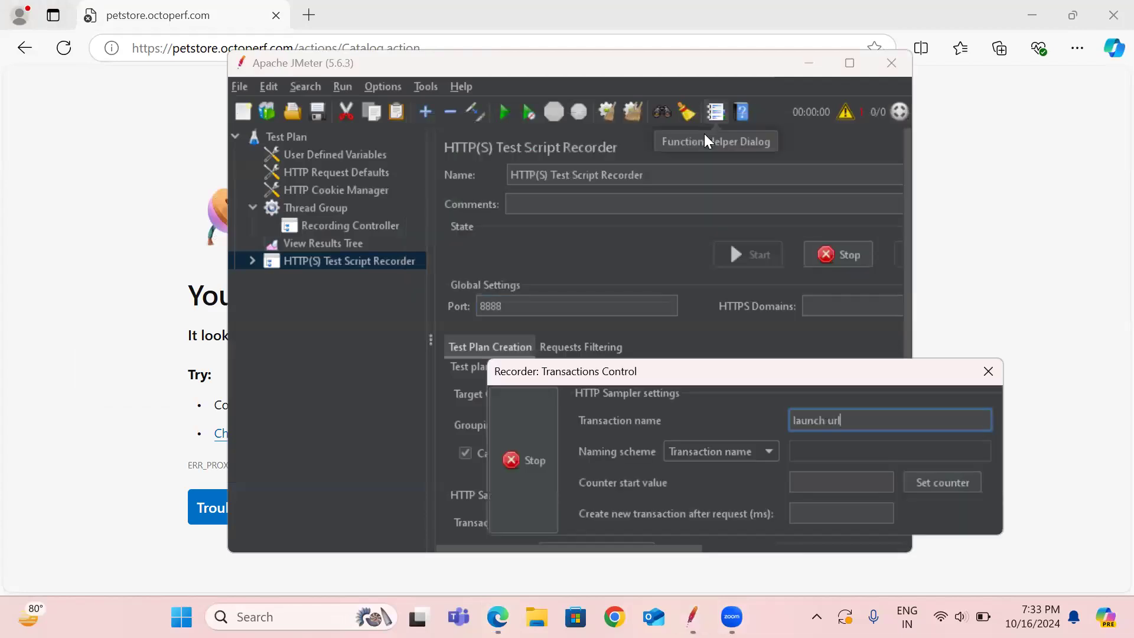
left_click(507, 306)
key("BackSpace")
key("BackSpace")
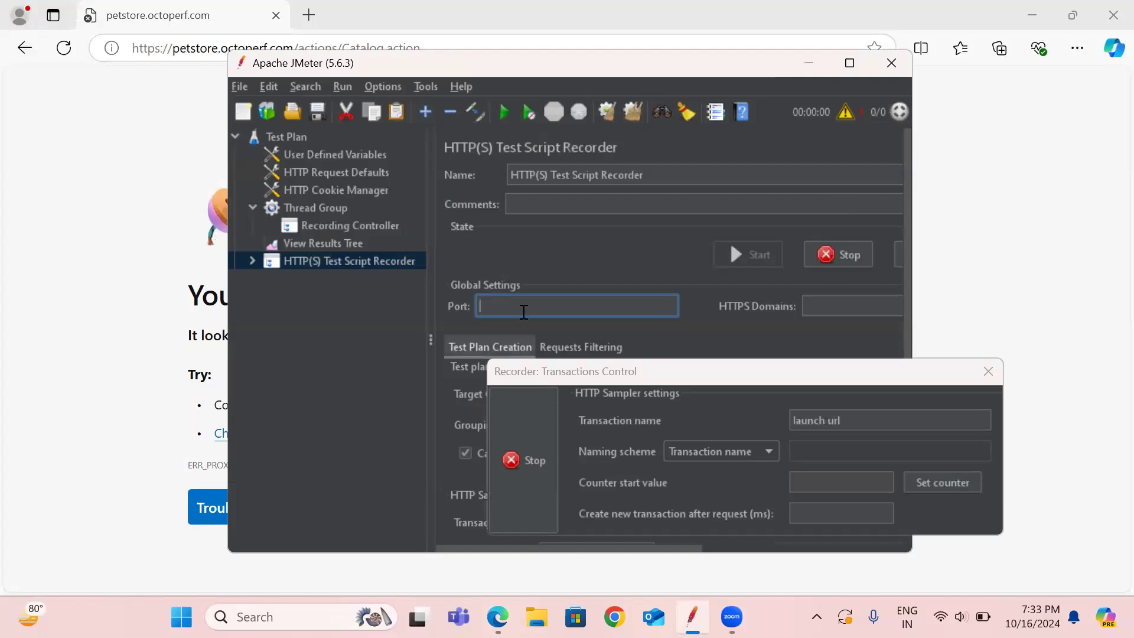
left_click(516, 456)
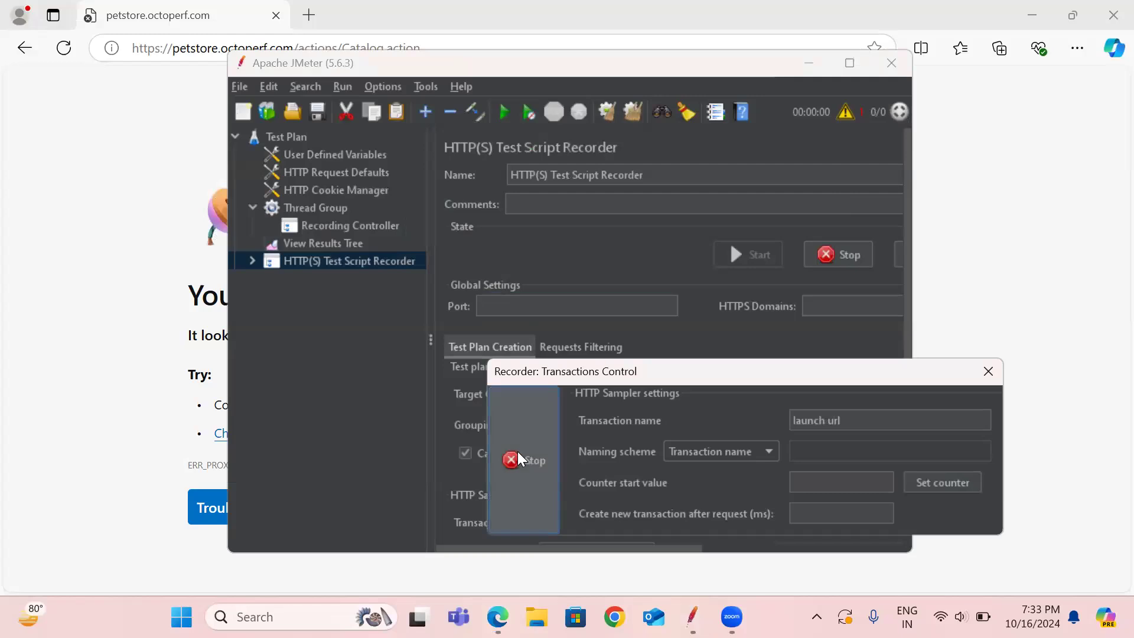
type("8080")
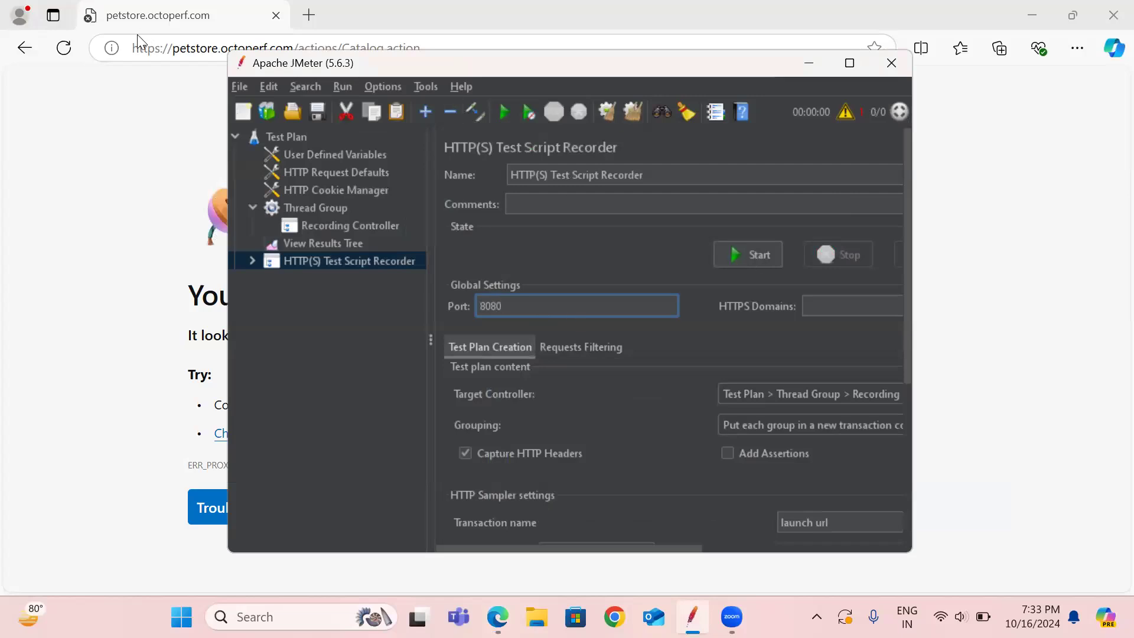
Search Edge's settings for 'proxy' and follow the link to the computer's proxy settings
left_click(164, 49)
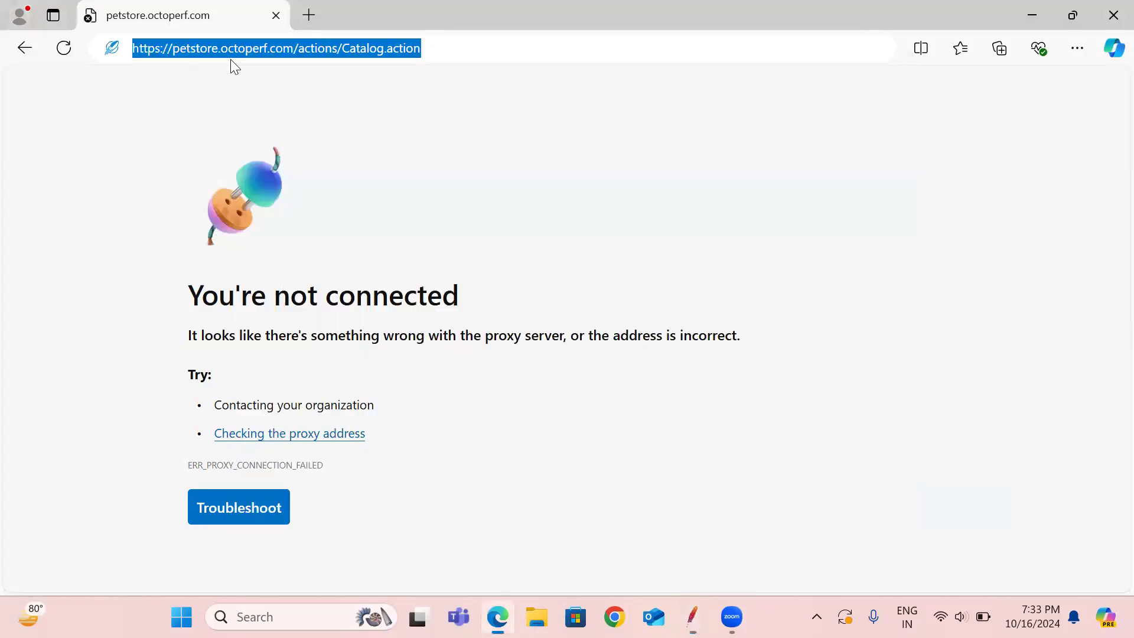
left_click(1073, 49)
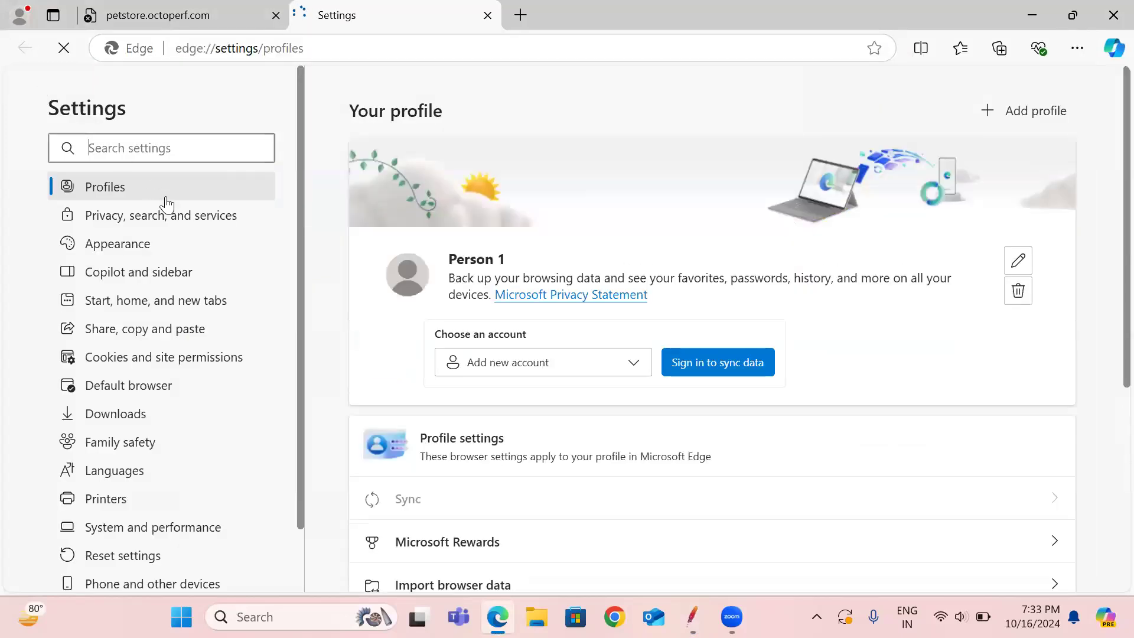
left_click(134, 142)
type("p")
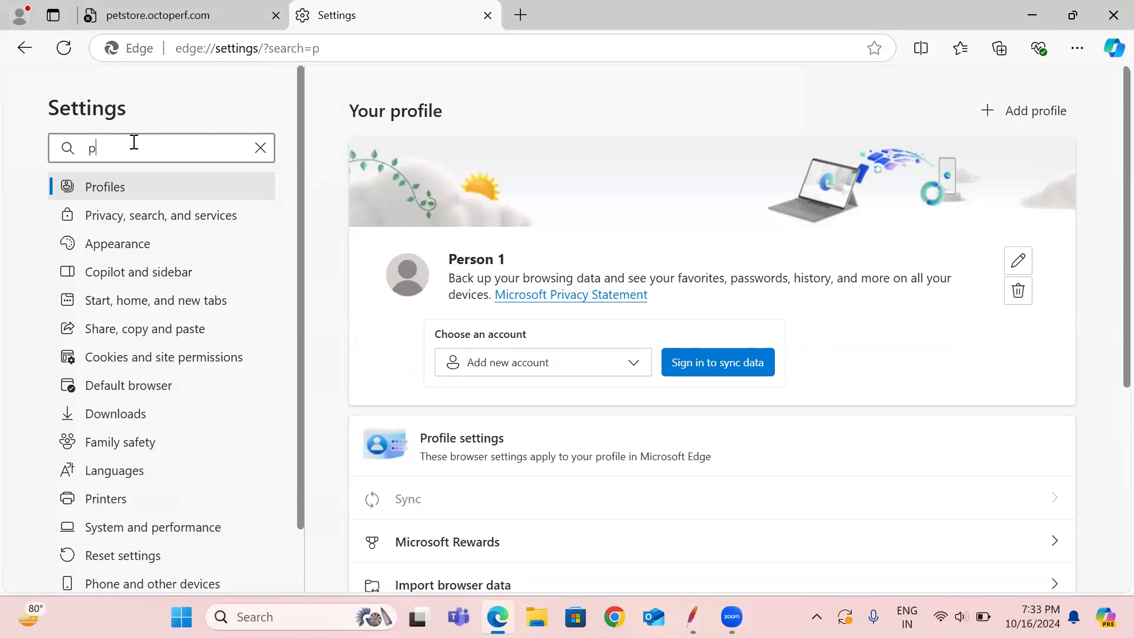
type("roxy")
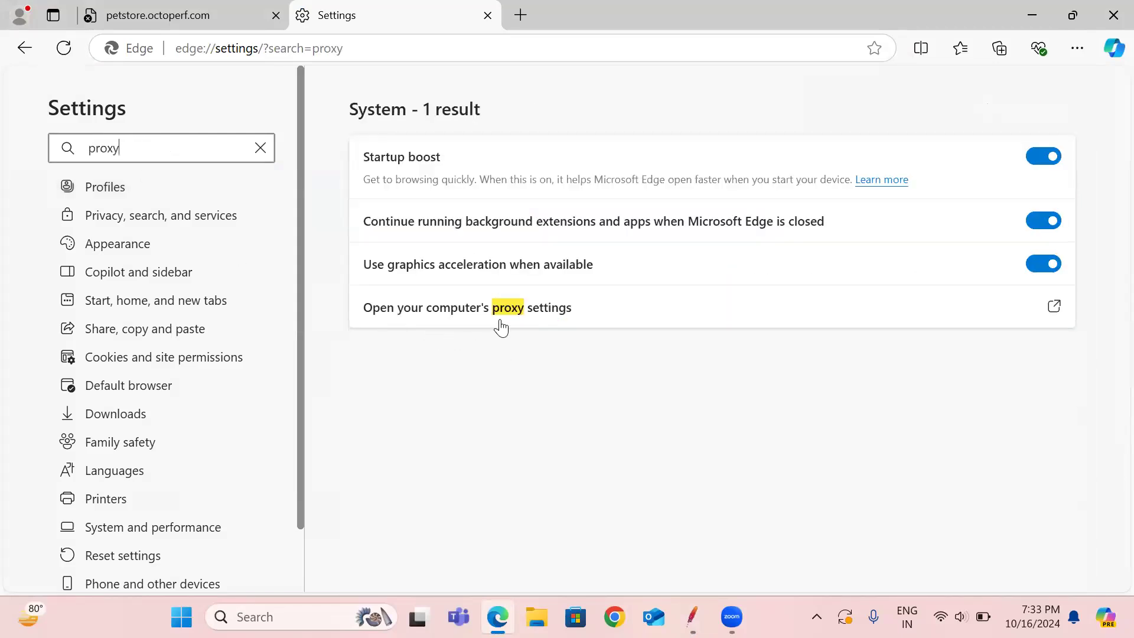
left_click(502, 325)
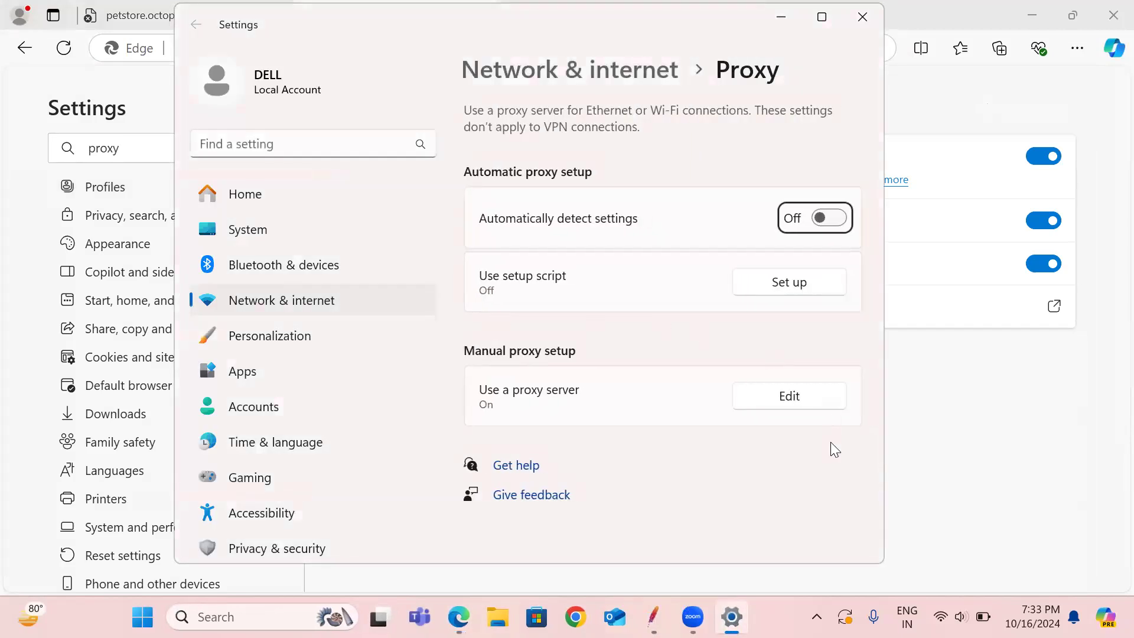
left_click(791, 396)
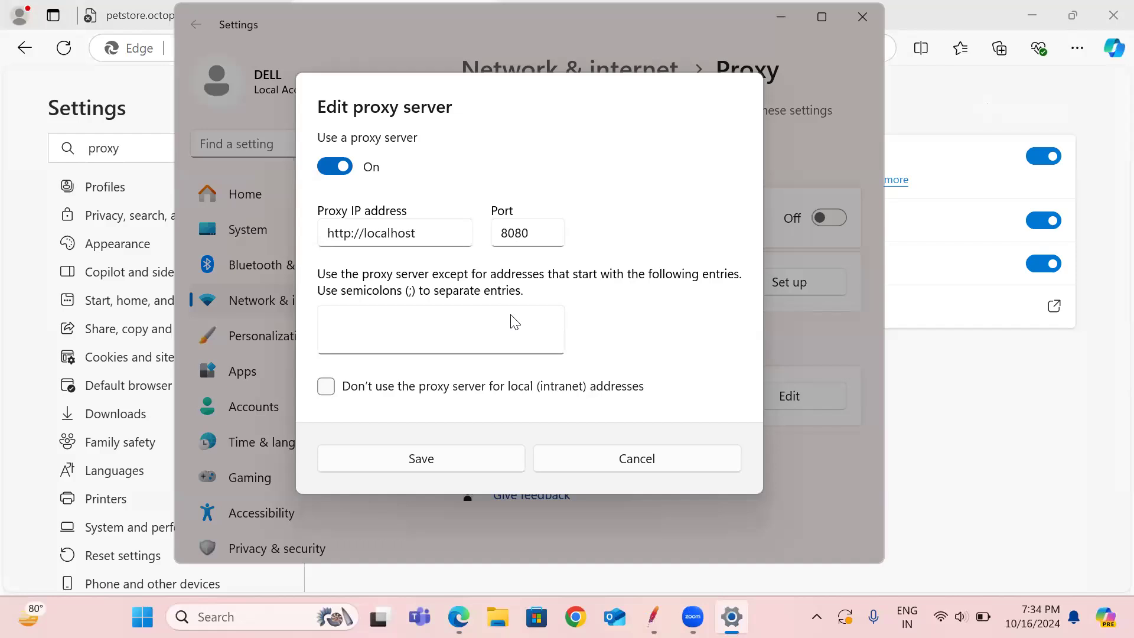
left_click(452, 472)
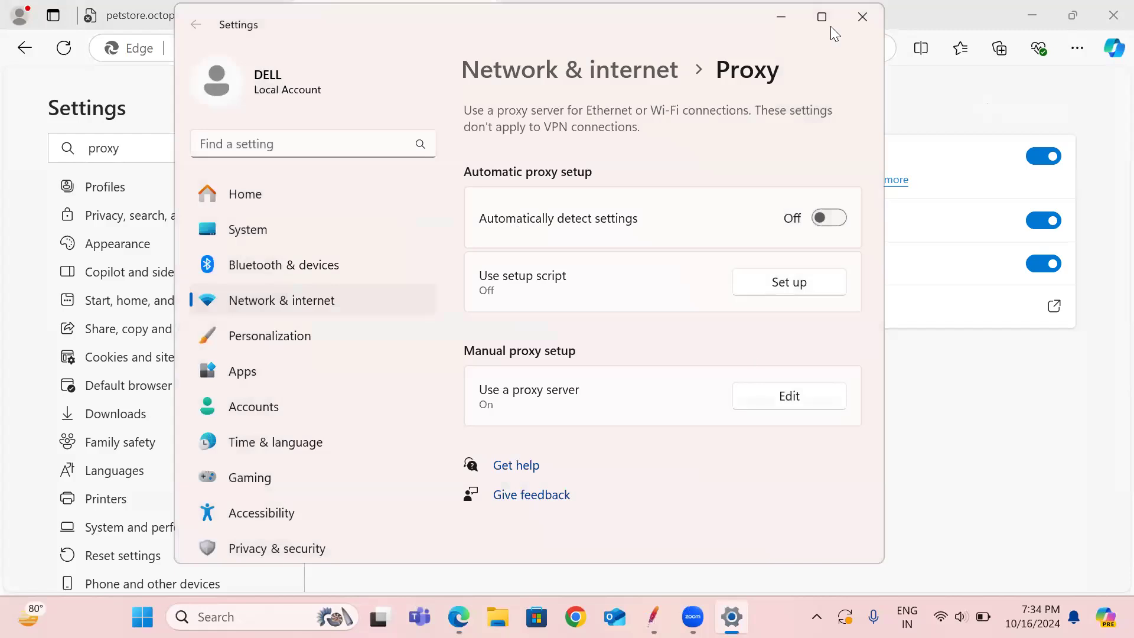
left_click(862, 17)
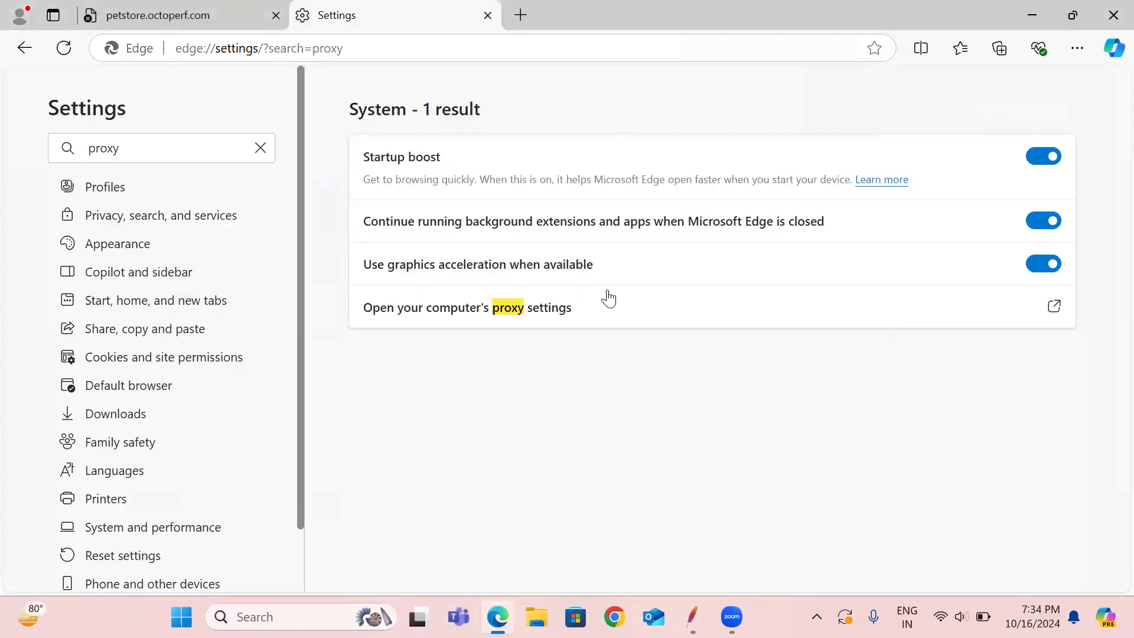
Close Edge, start the JMeter recorder, acknowledge the root CA notice, and reopen Edge
left_click(1093, 18)
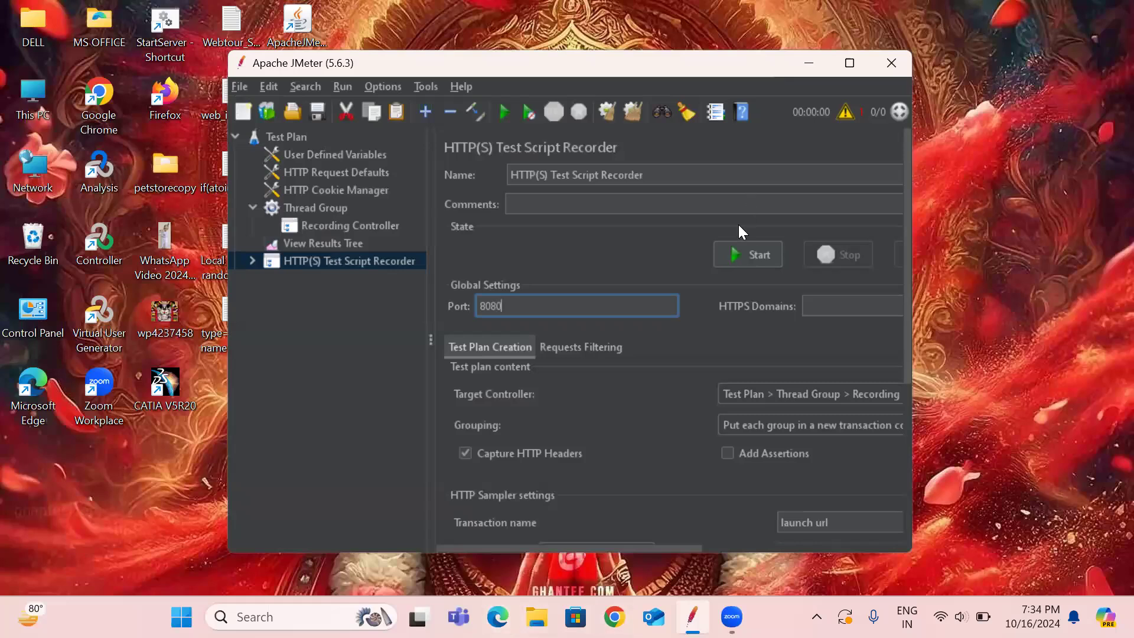
left_click(736, 253)
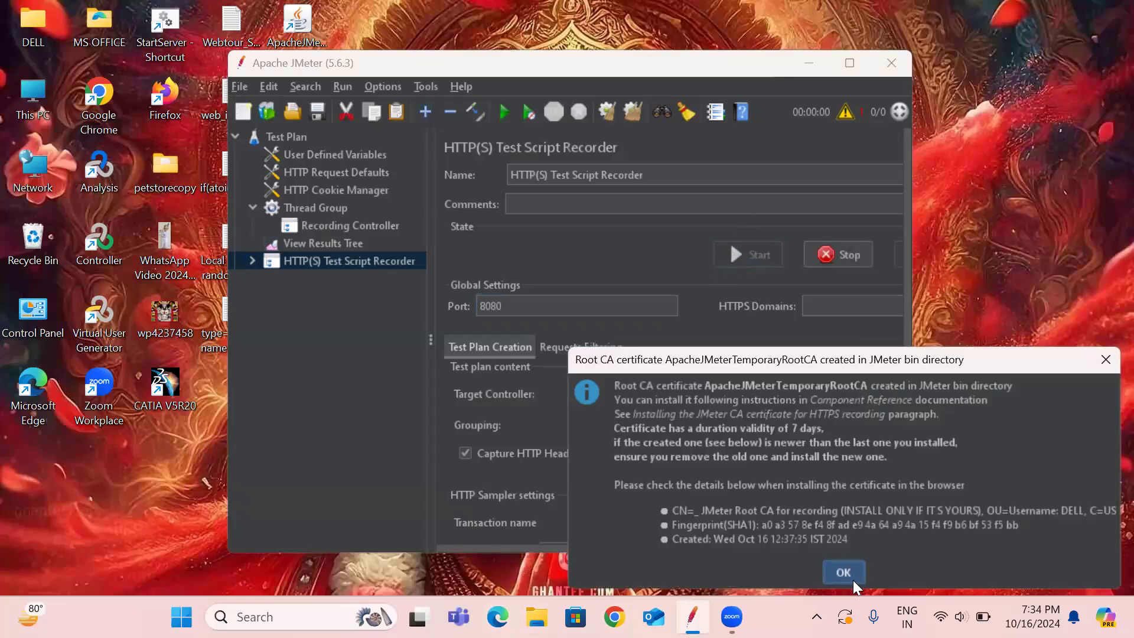
left_click(854, 583)
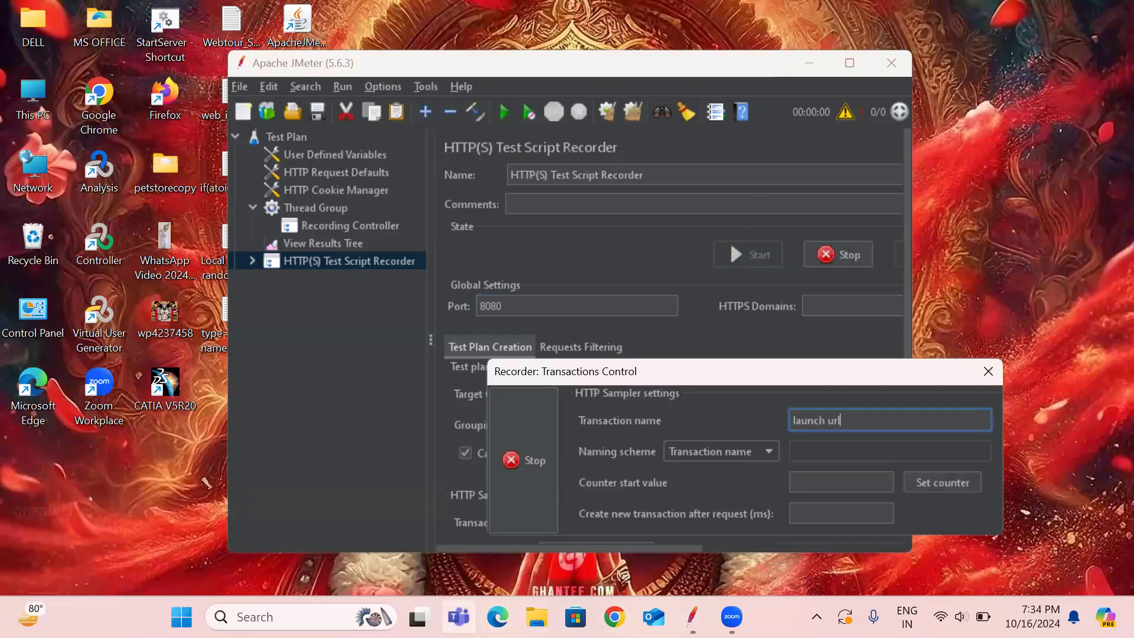
left_click(498, 616)
left_click(381, 52)
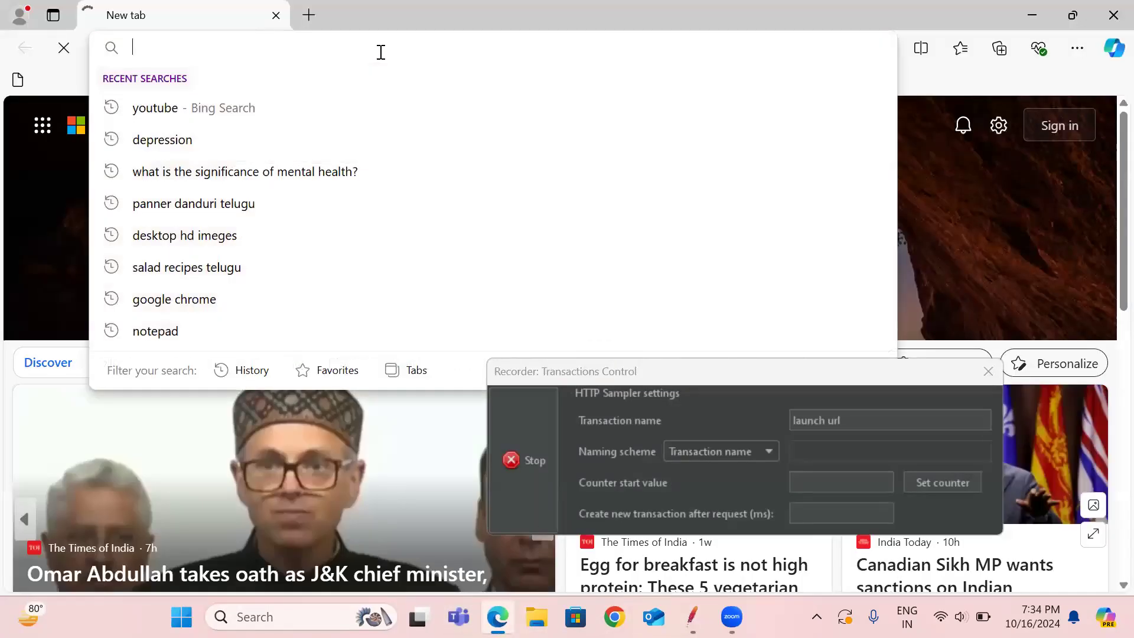
Load petstore.octoperf.com/actions/Catalog.action by typing 'pet' and accepting the autocomplete
type("j")
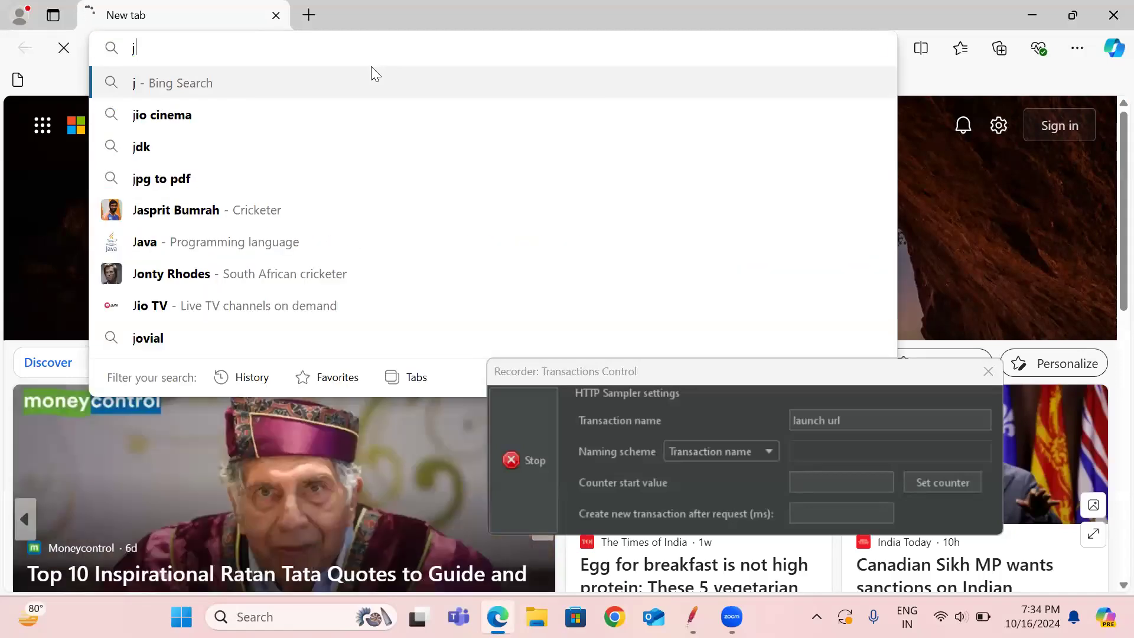
key("BackSpace")
type("pet")
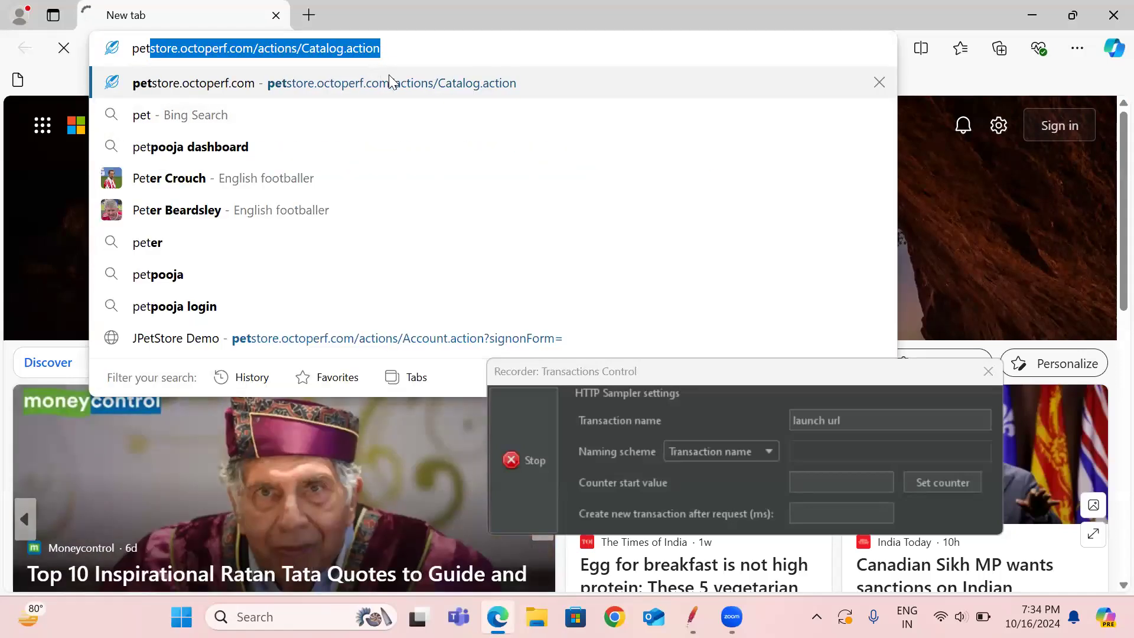
key("Return")
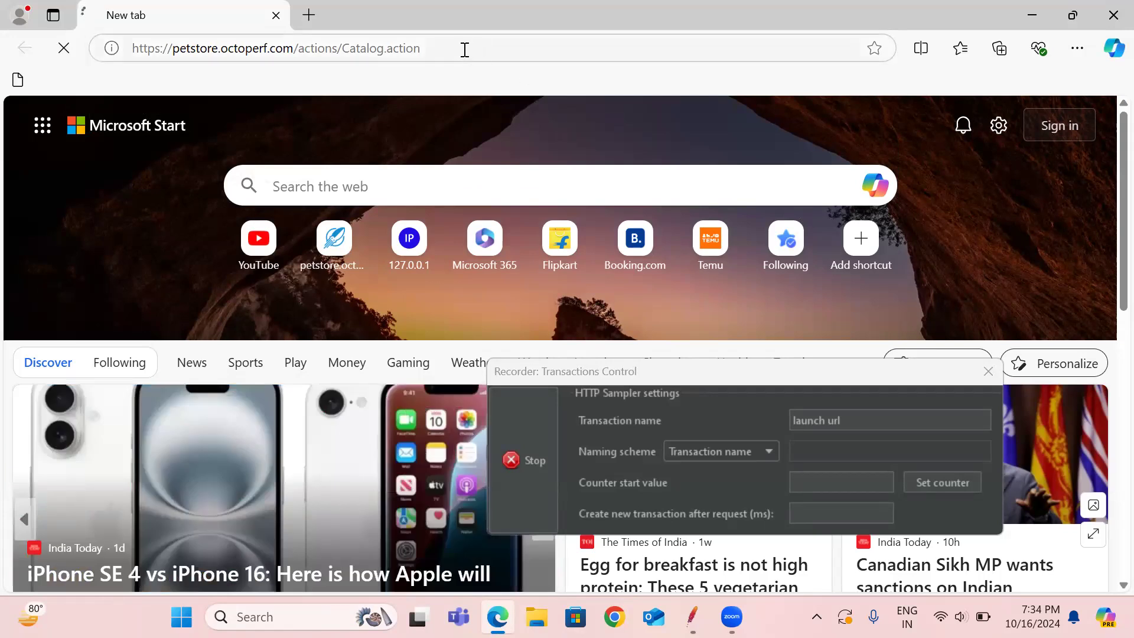
left_click(464, 50)
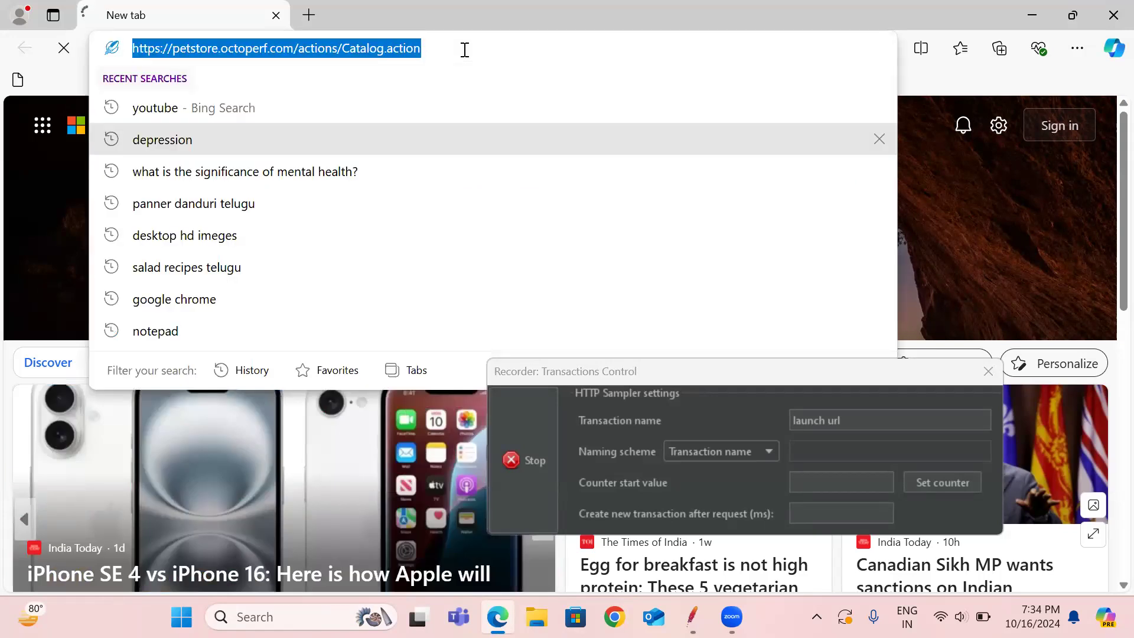
left_click(465, 50)
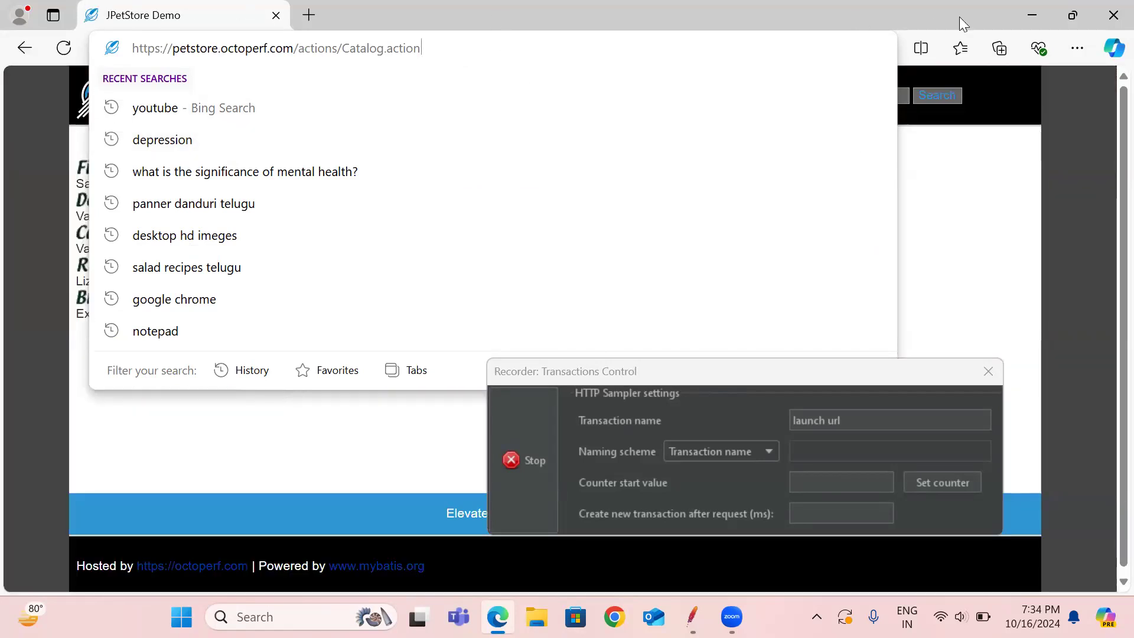
left_click(1077, 133)
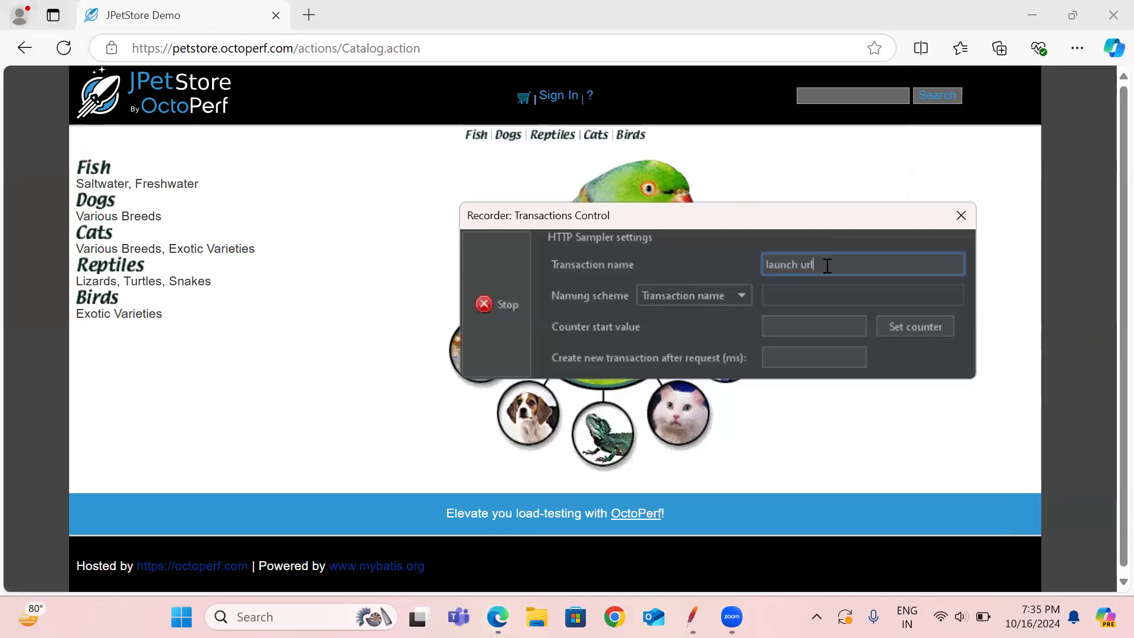
Rename the recorder transaction to 'login' and open the JPetStore sign-in form
left_click_drag(801, 264, 729, 264)
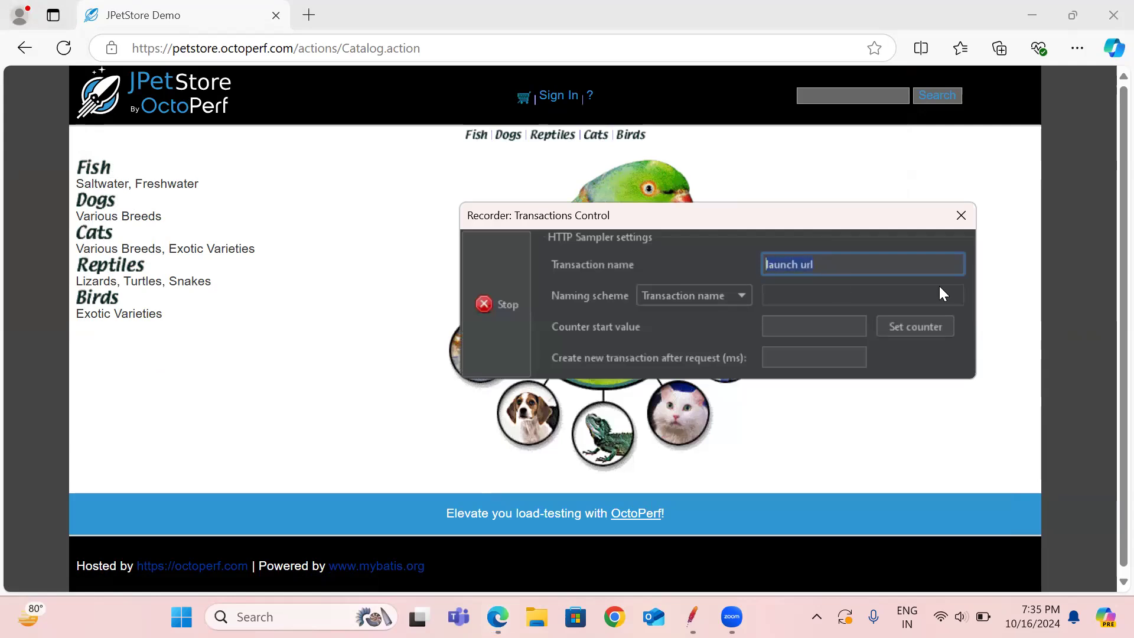
type("login")
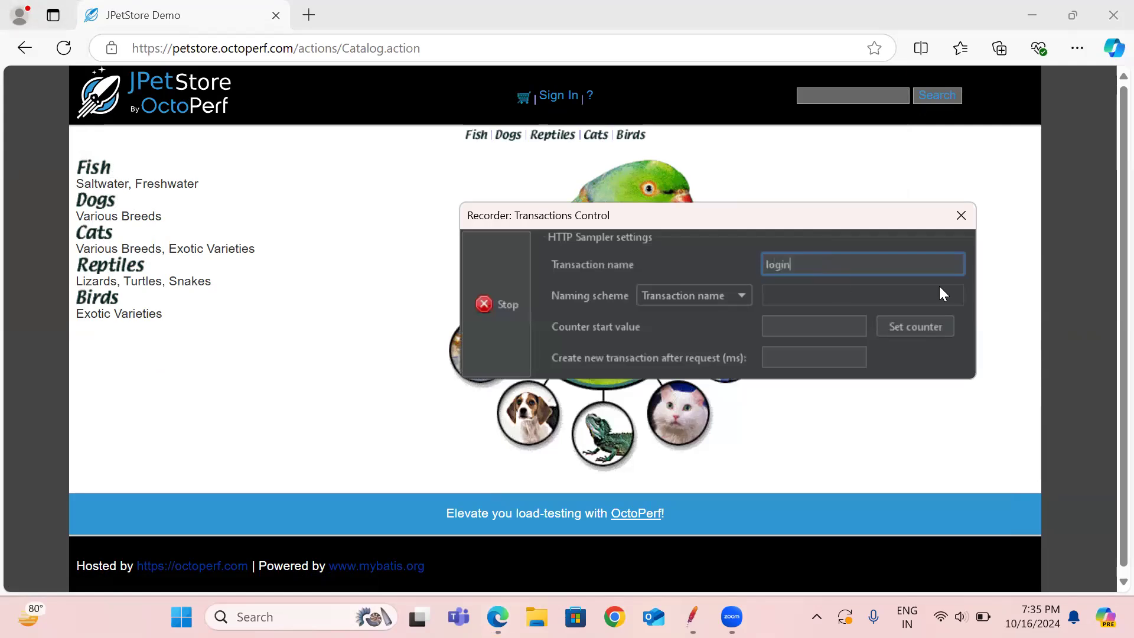
left_click(559, 102)
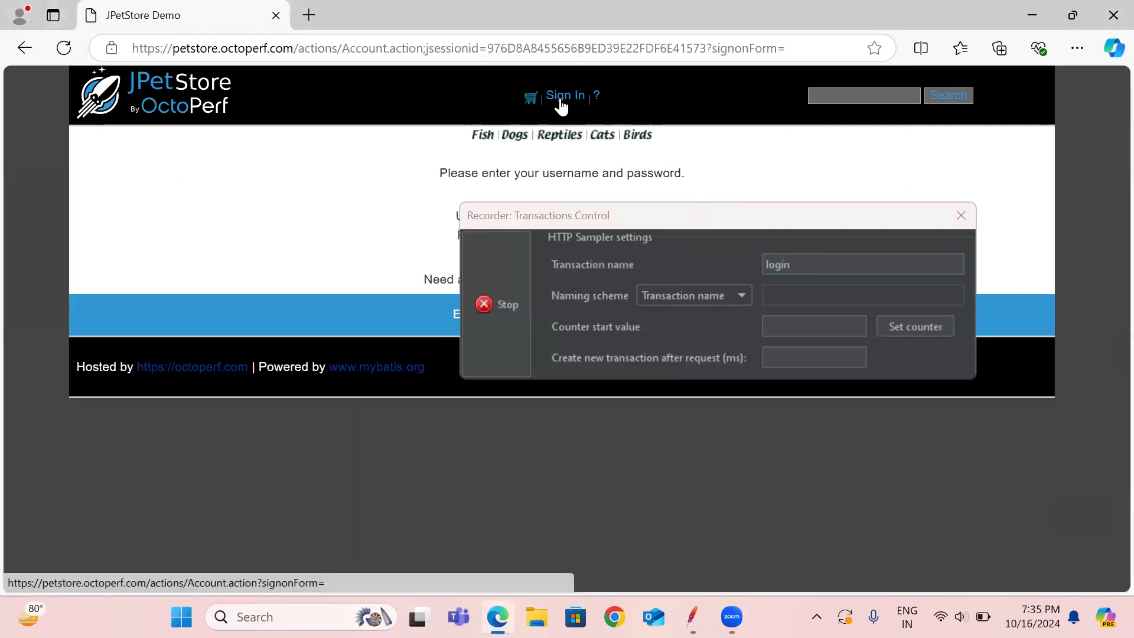
left_click_drag(639, 217, 629, 292)
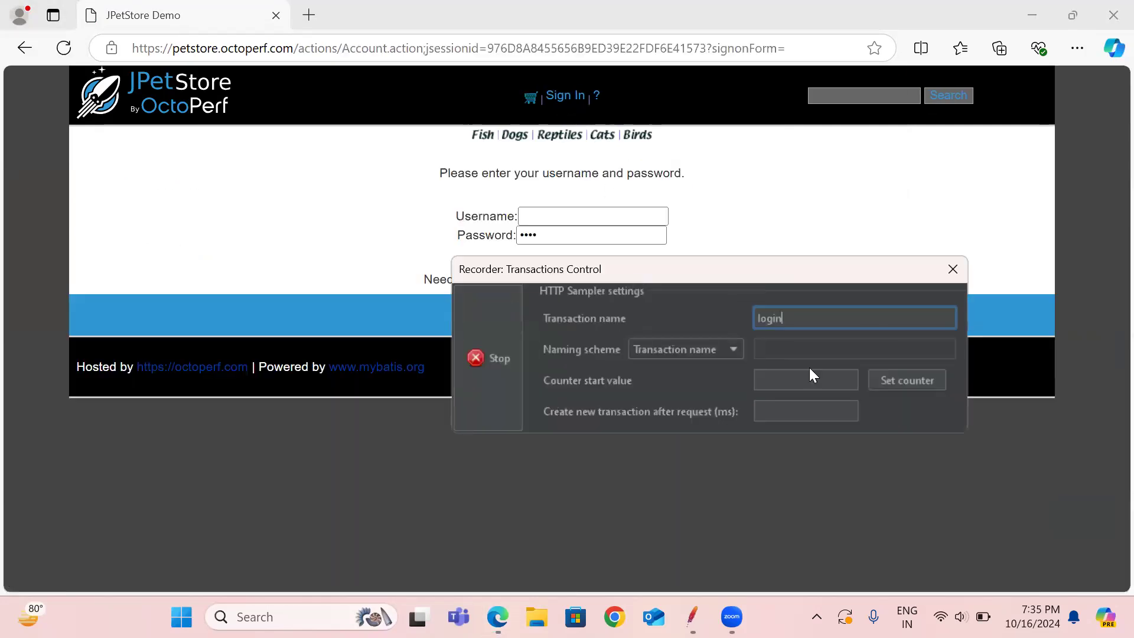
Sign in with the demo username and password, declining to save the password
left_click(553, 214)
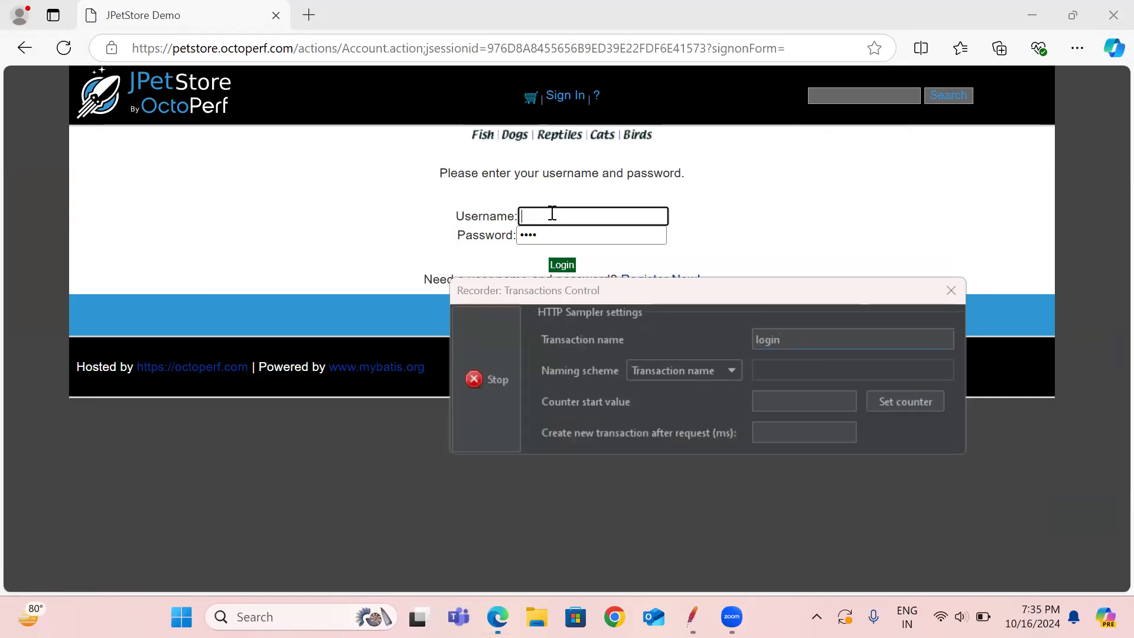
type("j2ee")
left_click(562, 243)
key("BackSpace")
key("BackSpace")
key("BackSpace")
key("BackSpace")
type("j2ee")
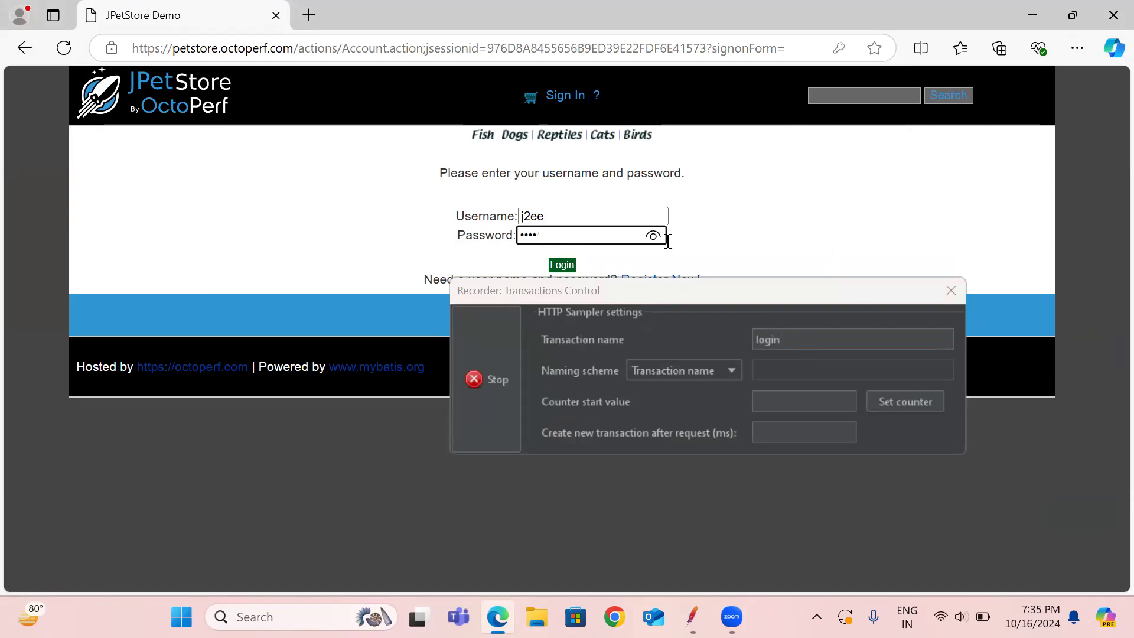
left_click(562, 265)
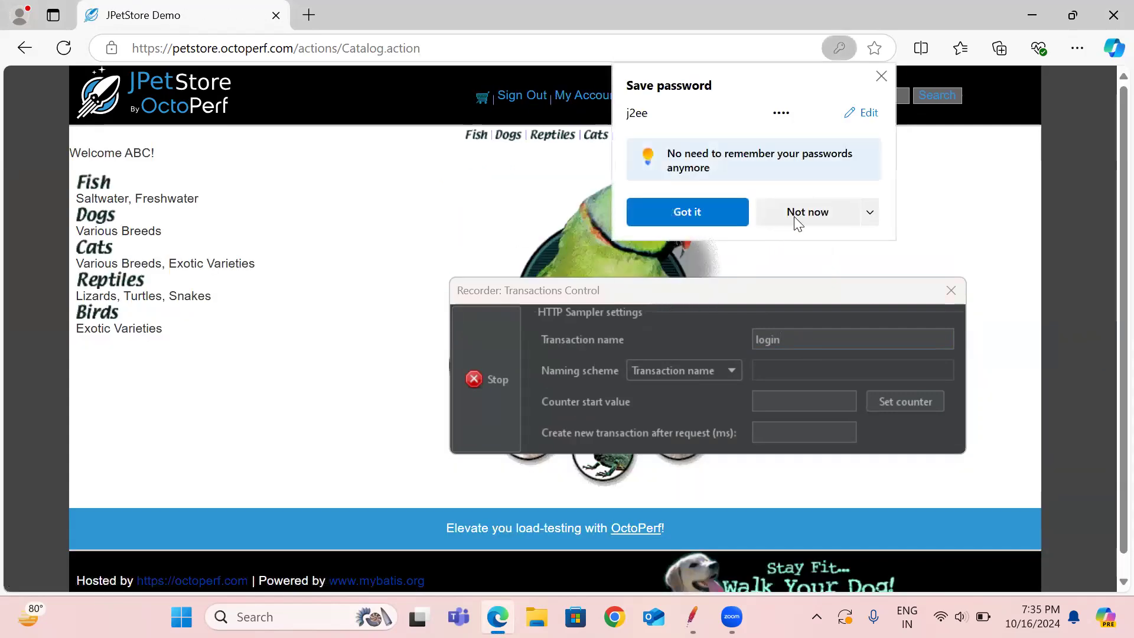
left_click(798, 216)
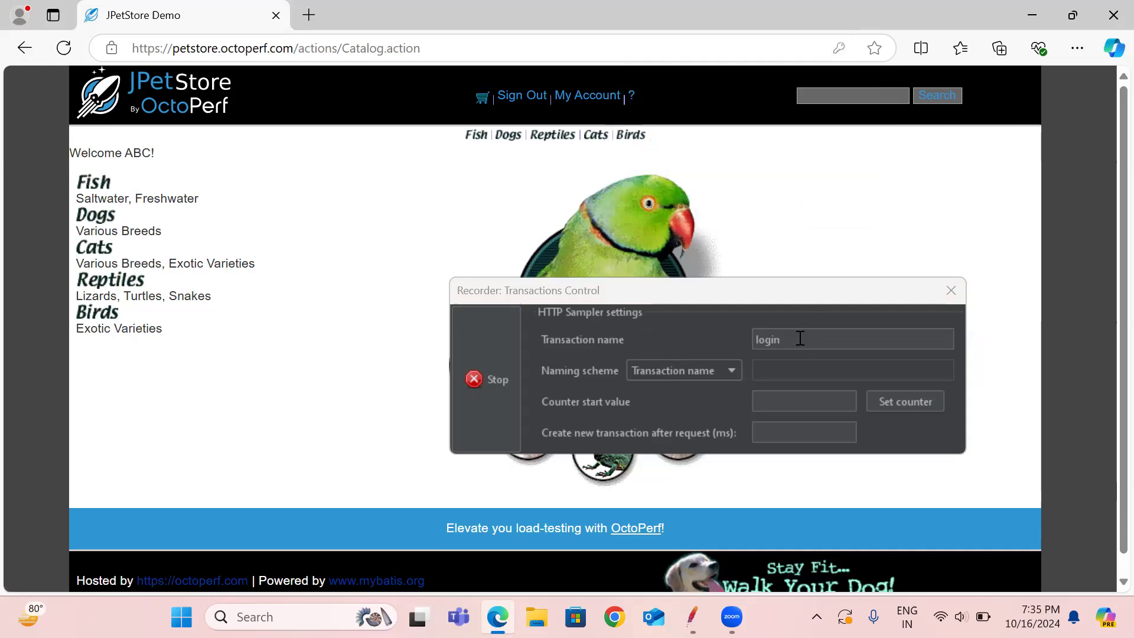
left_click(800, 339)
double_click(800, 339)
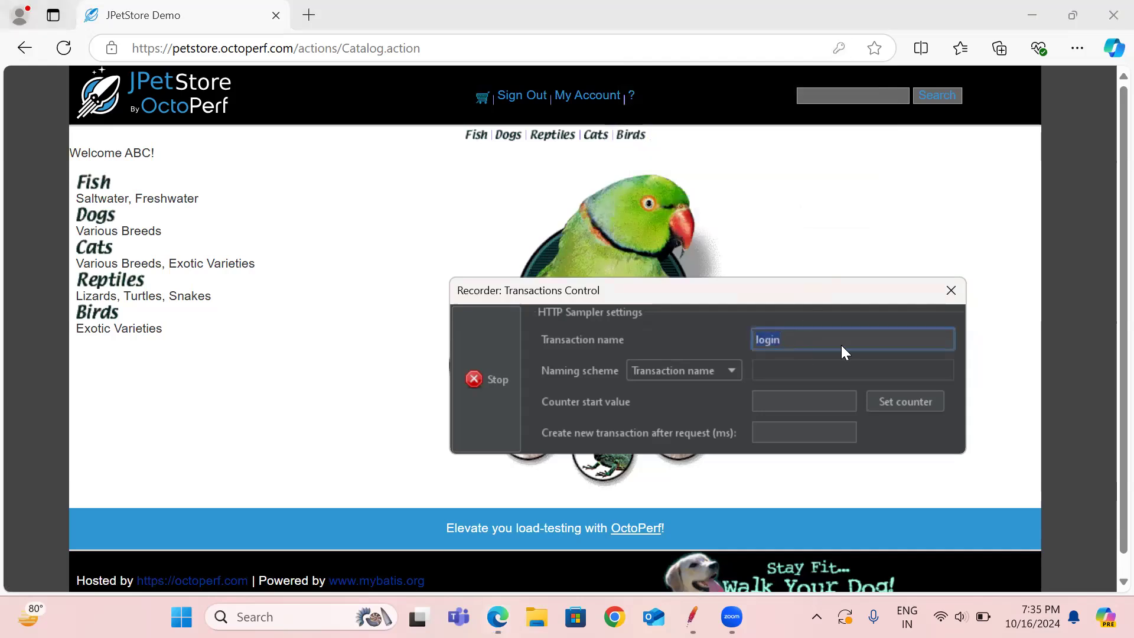
Rename the transaction to 'click pet' and open the Fish category
type("click p")
type("et")
left_click(482, 142)
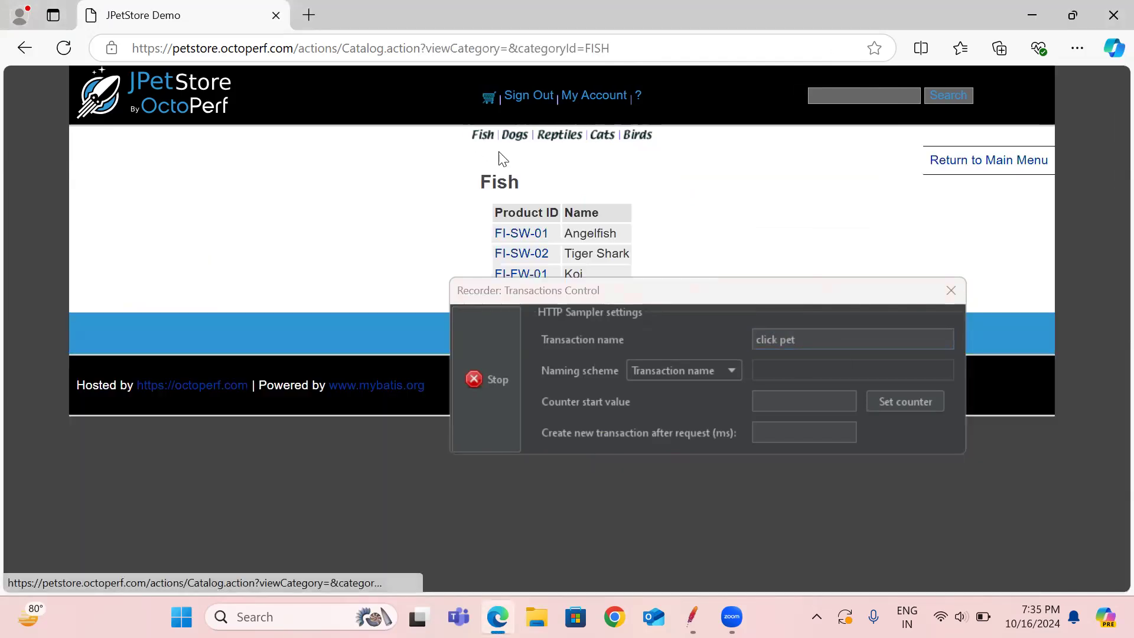
Rename the transaction to 'logout', sign out, and stop the recorder
left_click(828, 341)
left_click_drag(758, 338, 858, 342)
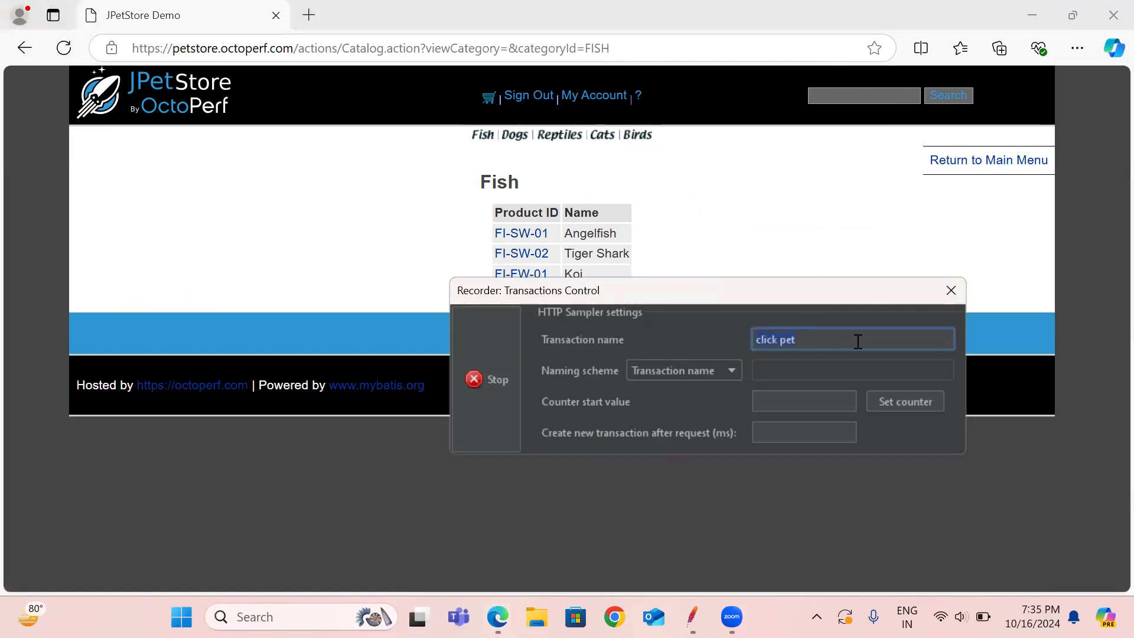
type("logout")
left_click(520, 97)
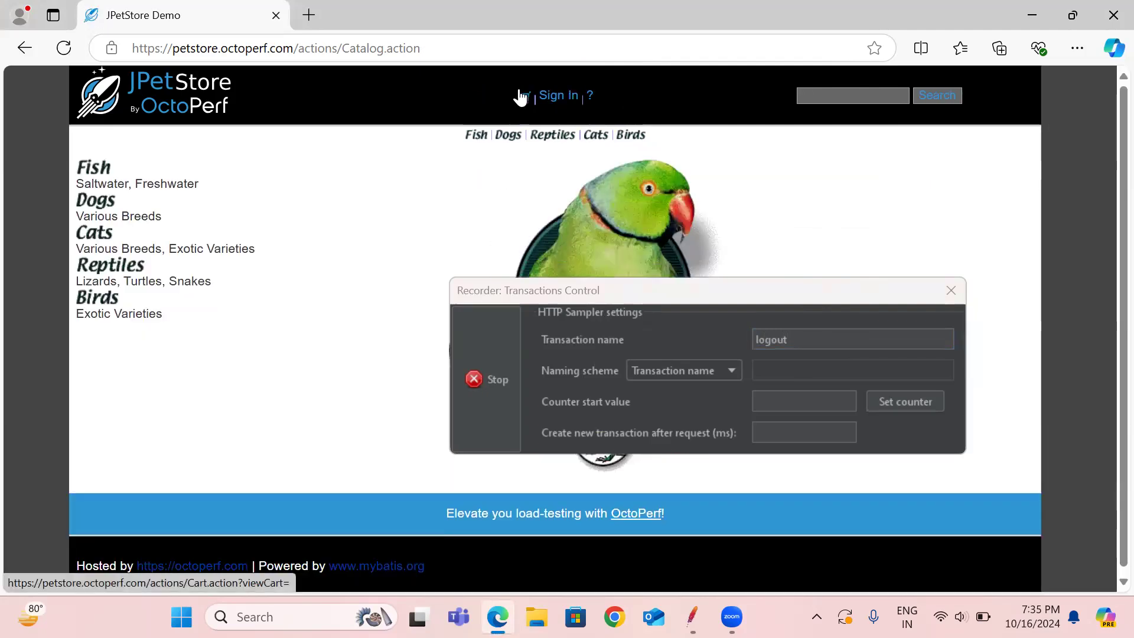
left_click(478, 375)
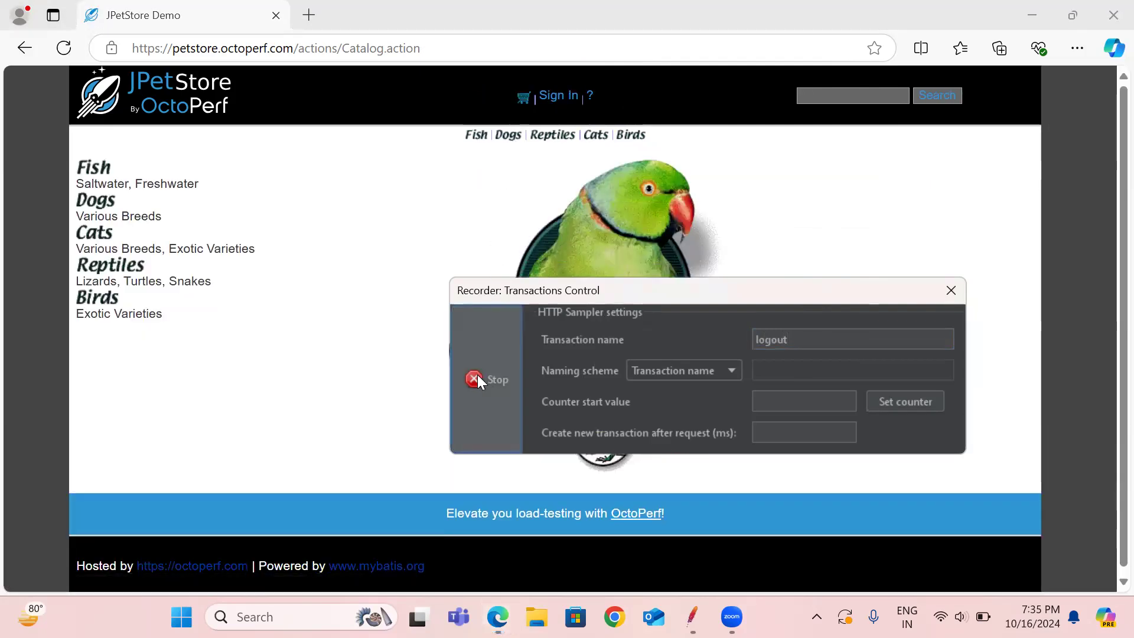
left_click(478, 379)
left_click(692, 616)
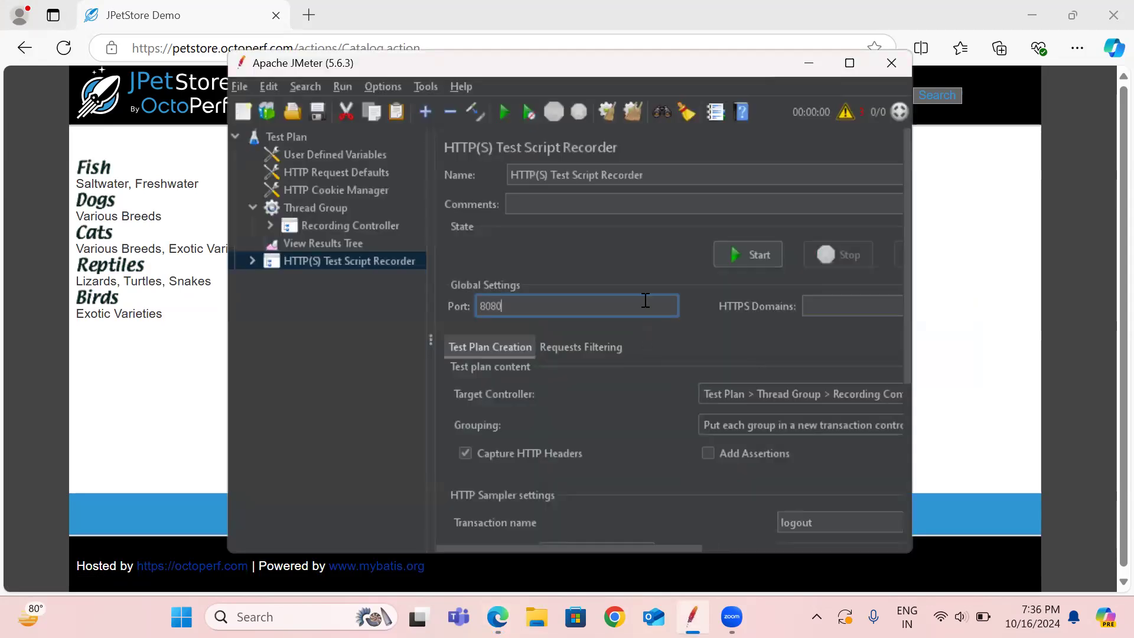
Expand the Recording Controller to show LaunchURL, Login, Clickon_Pet and Signout
double_click(329, 225)
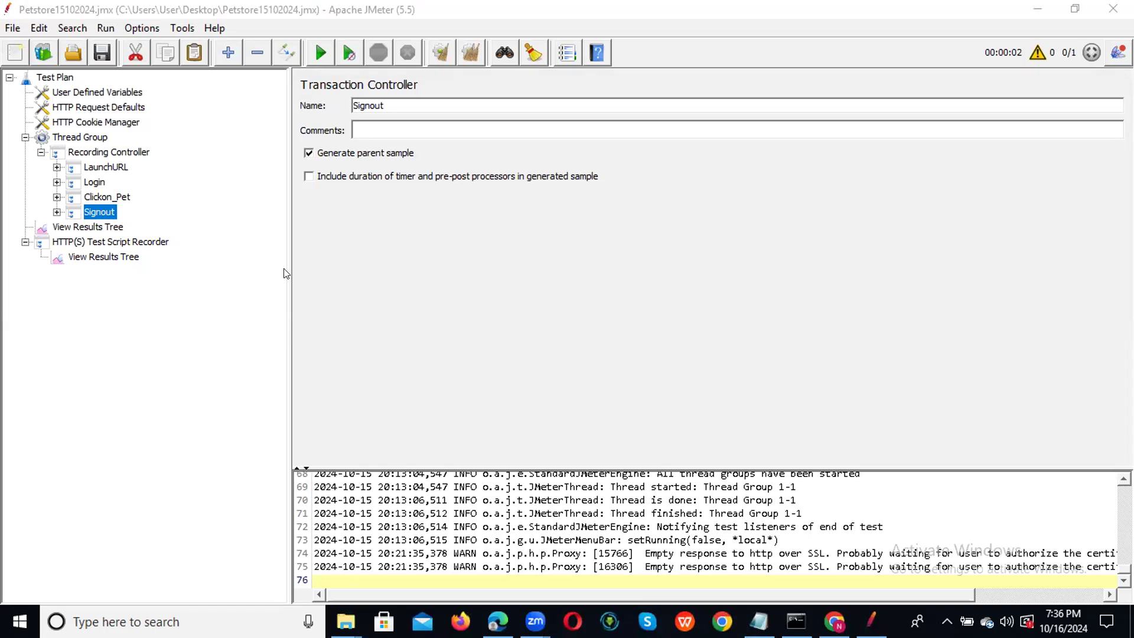
Select the LaunchURL transaction controller, then bring up the Notepad setup notes
left_click(95, 166)
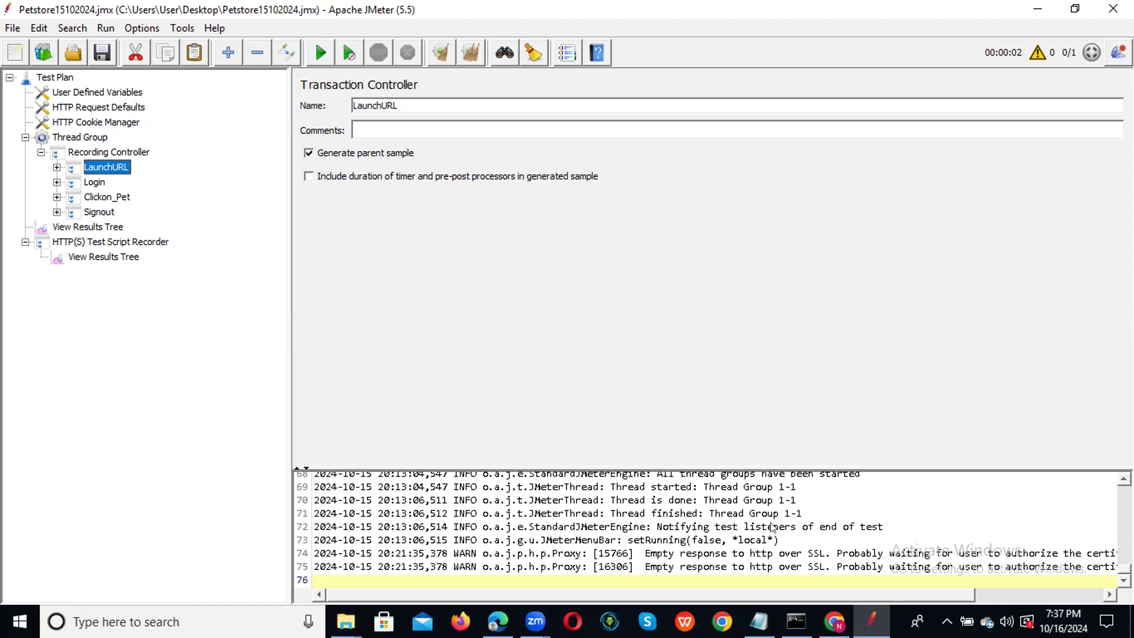
left_click(759, 621)
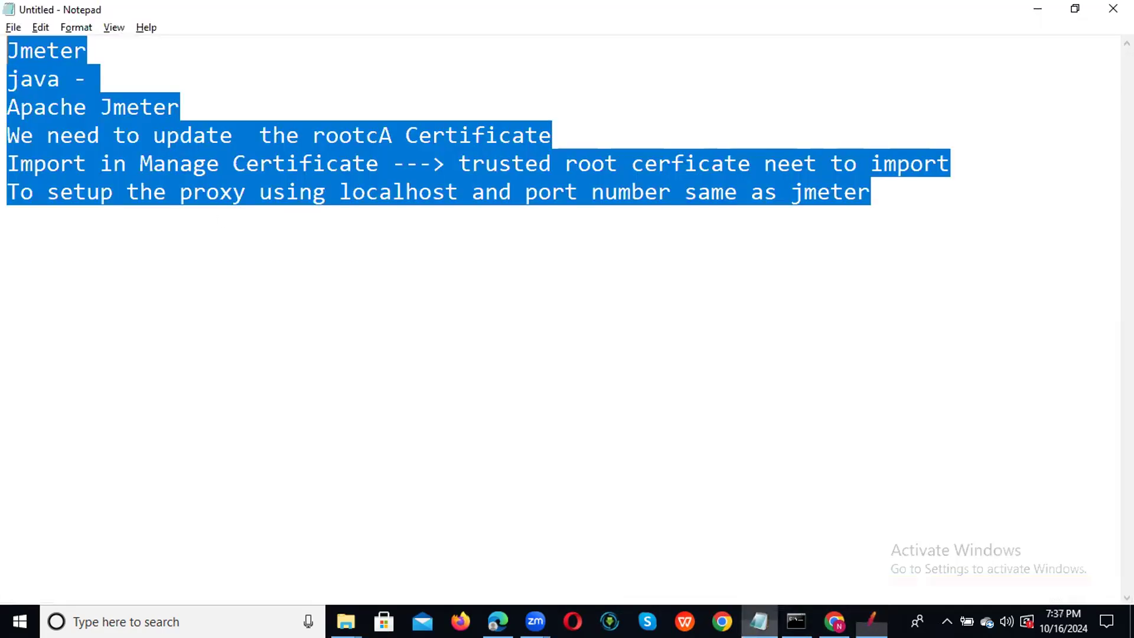
Append a 'Scripting Enhencements' heading listing 1. Pre-processor, 2. Post-Processor, 3. Validation points
left_click(881, 182)
key("Return")
key("Return")
type("Scripting Enhence")
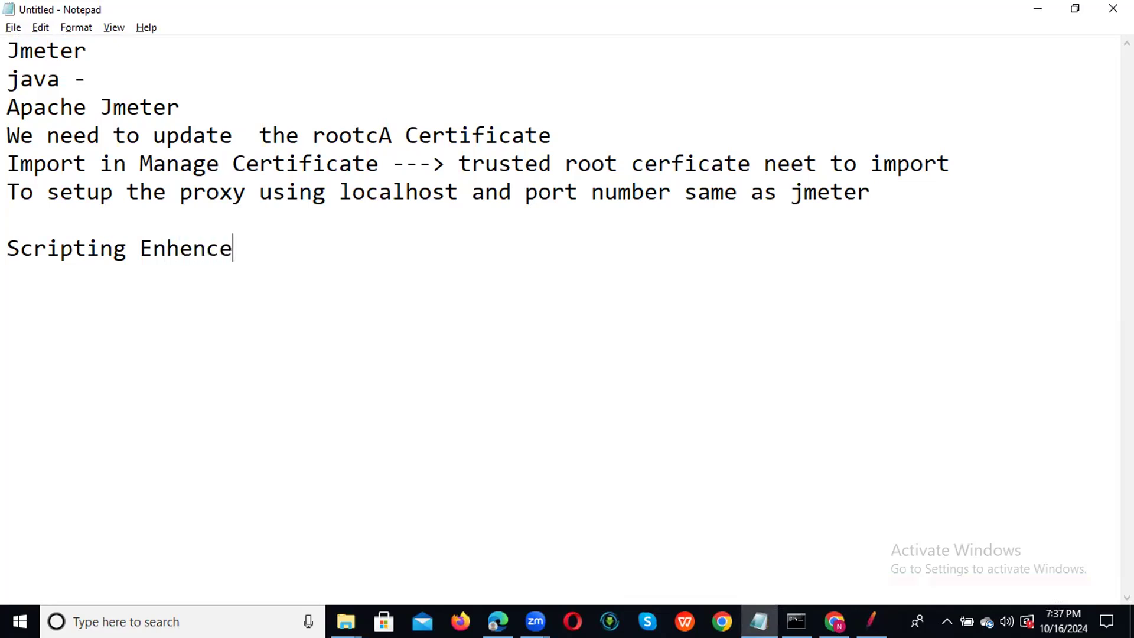
type("ments")
key("Return")
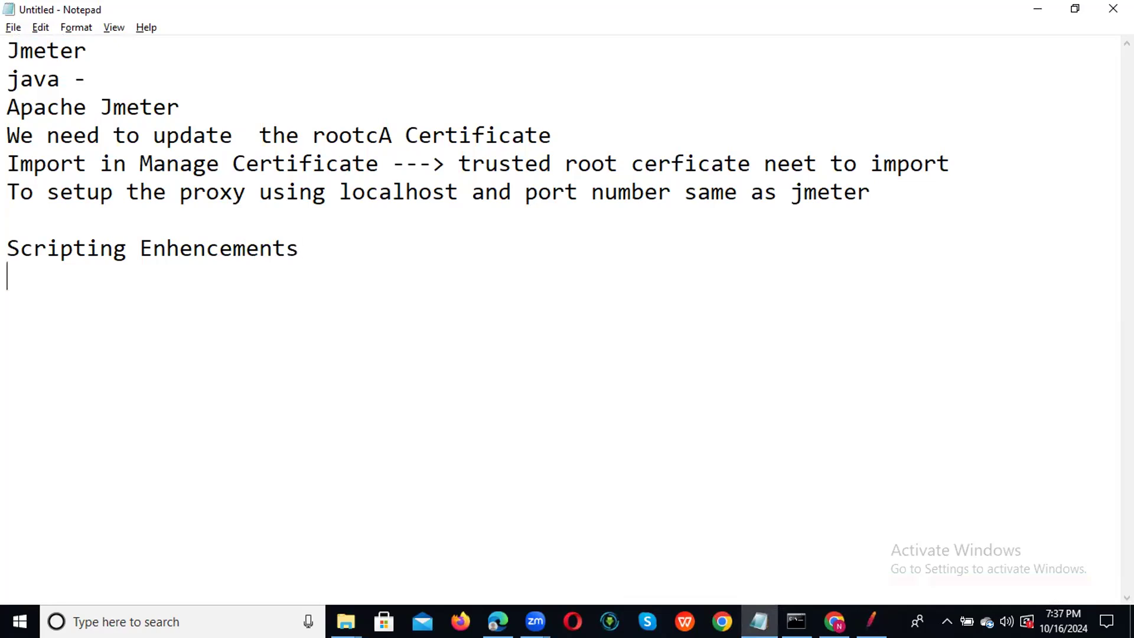
type("1. Pre-p")
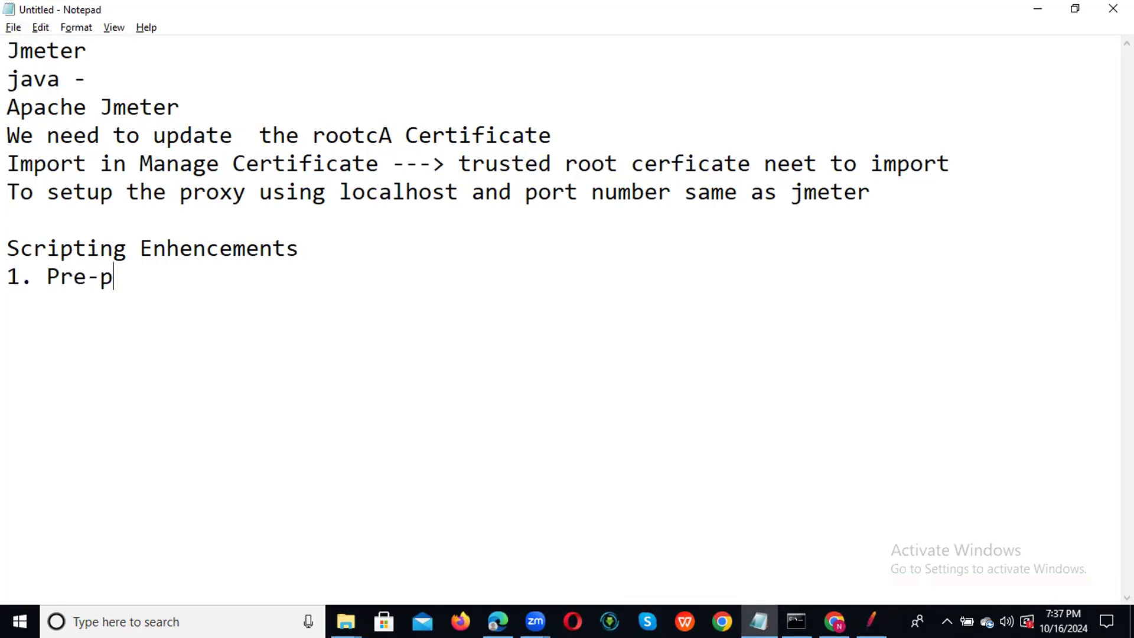
type("rocessor")
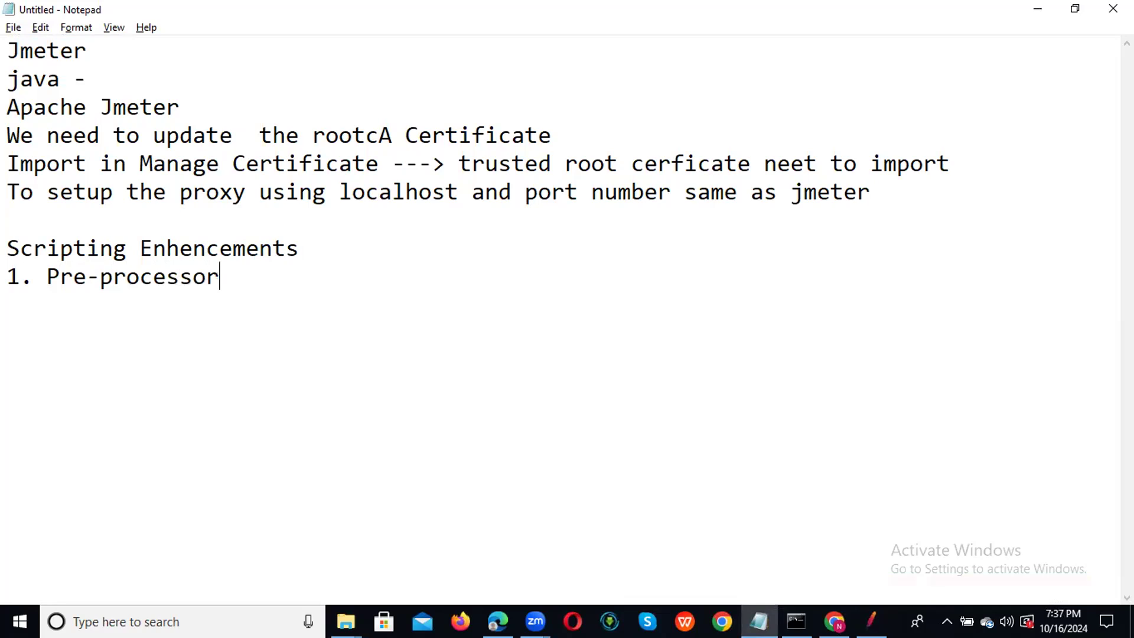
key("Return")
type("2. Post")
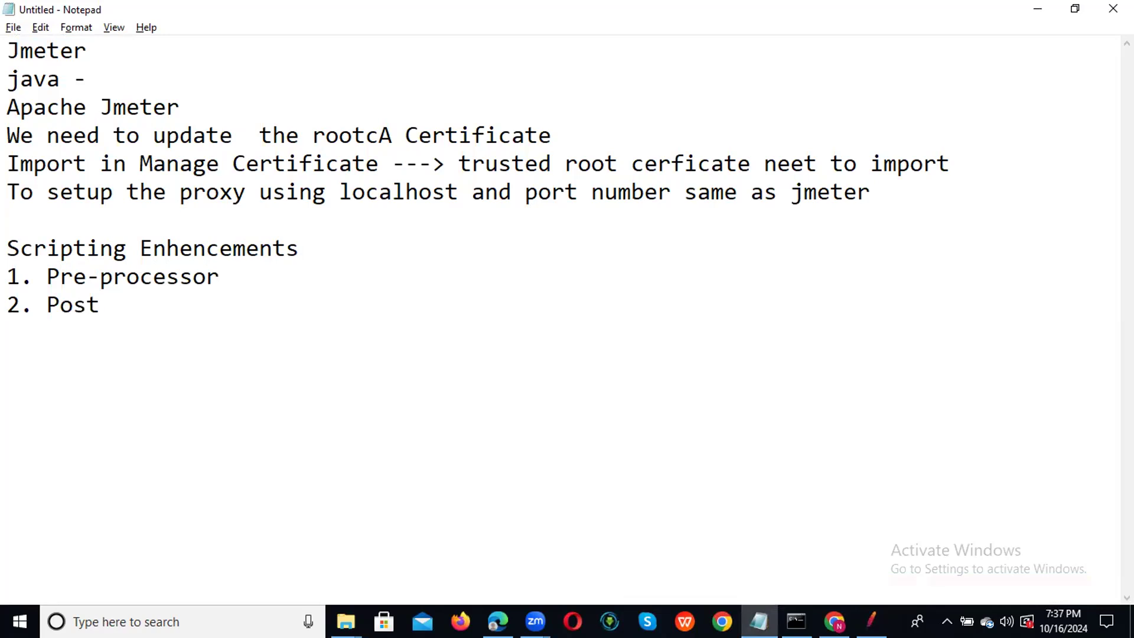
type("-Processor")
key("Return")
type("3")
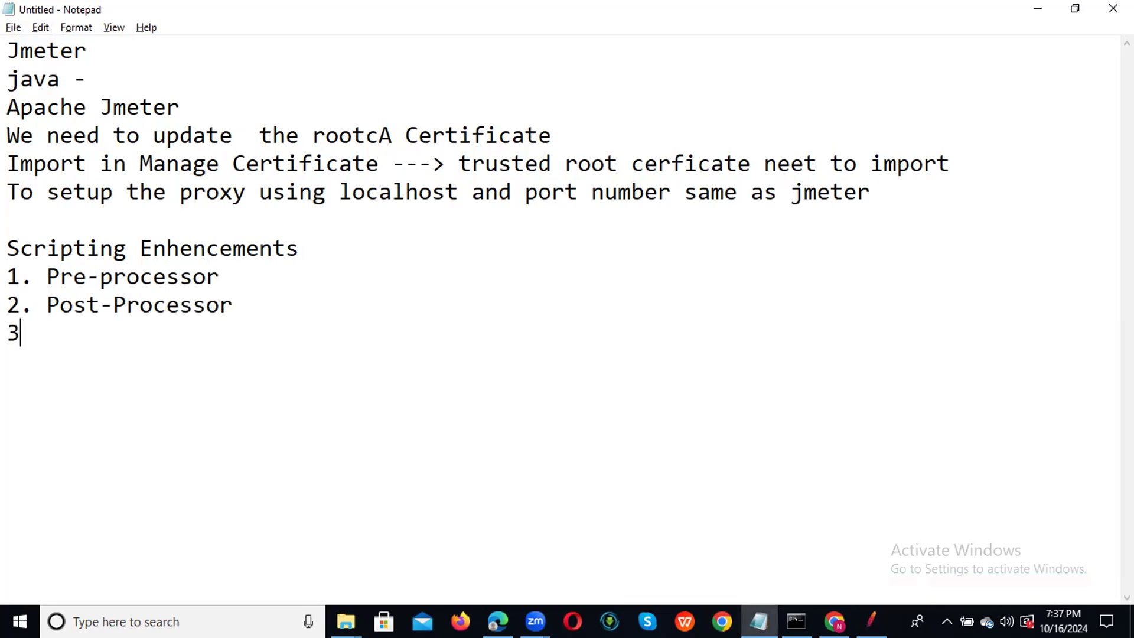
type(". Validation ")
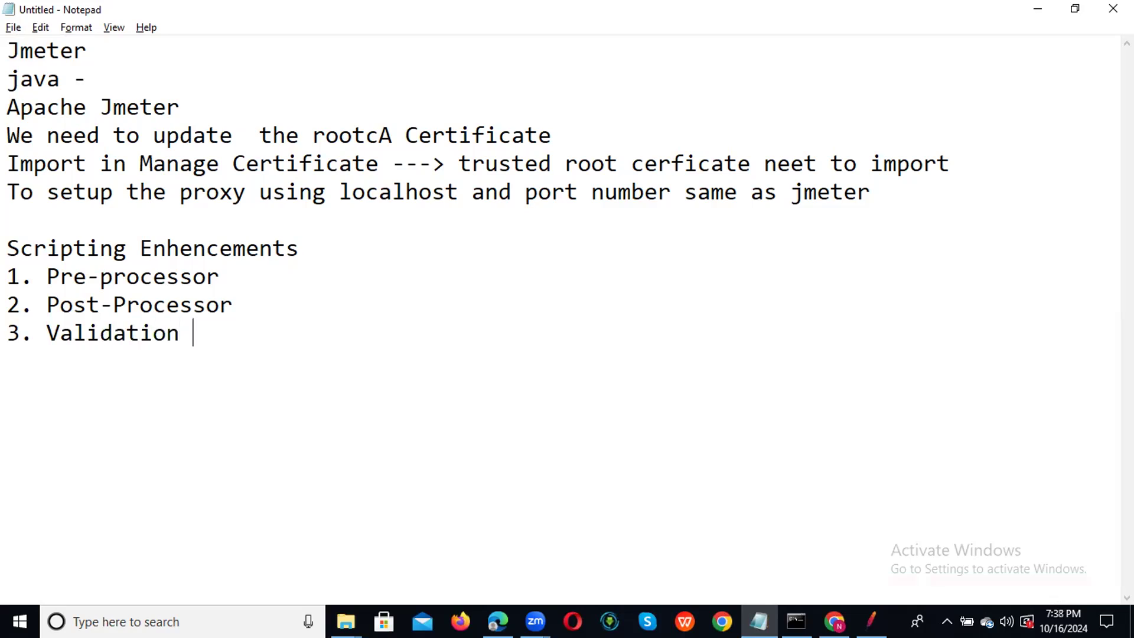
type("points")
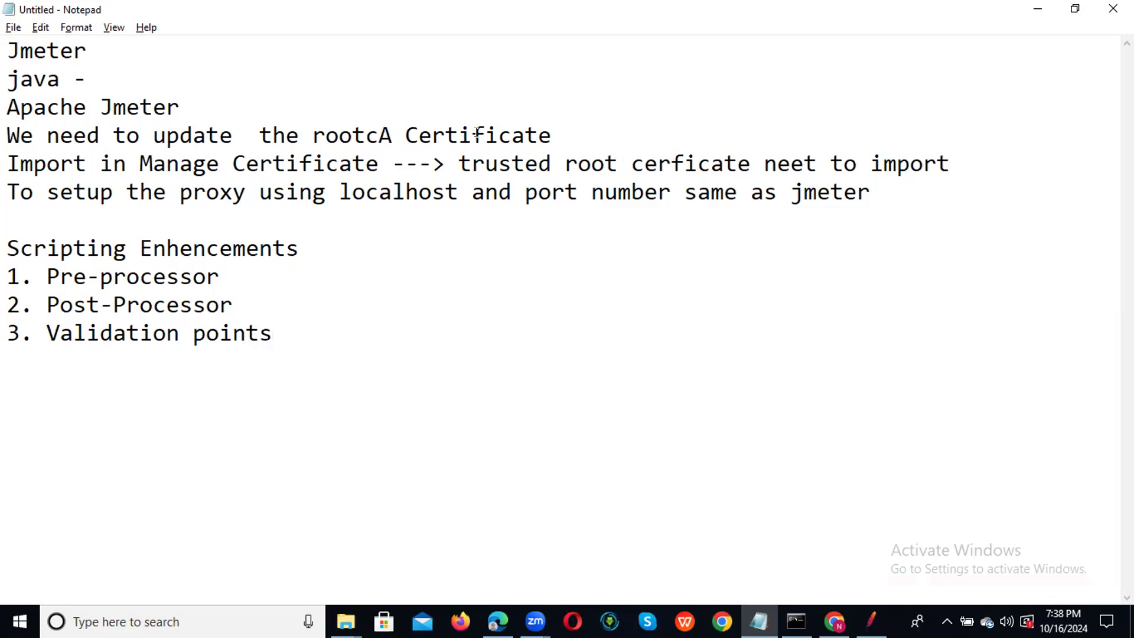
left_click_drag(218, 277, 48, 277)
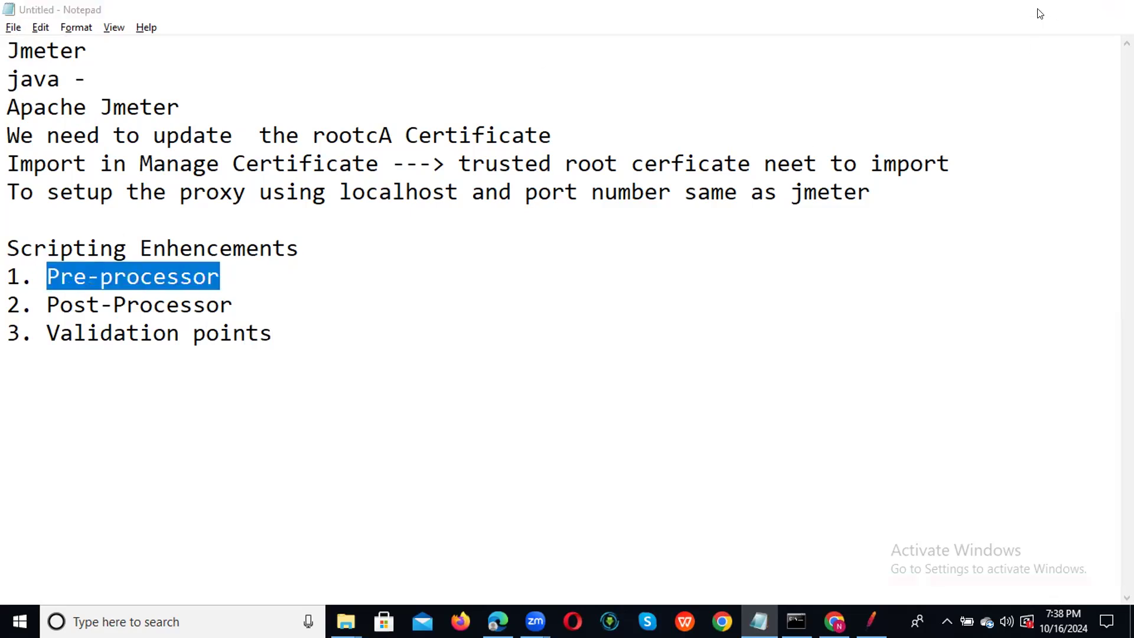
left_click(1037, 9)
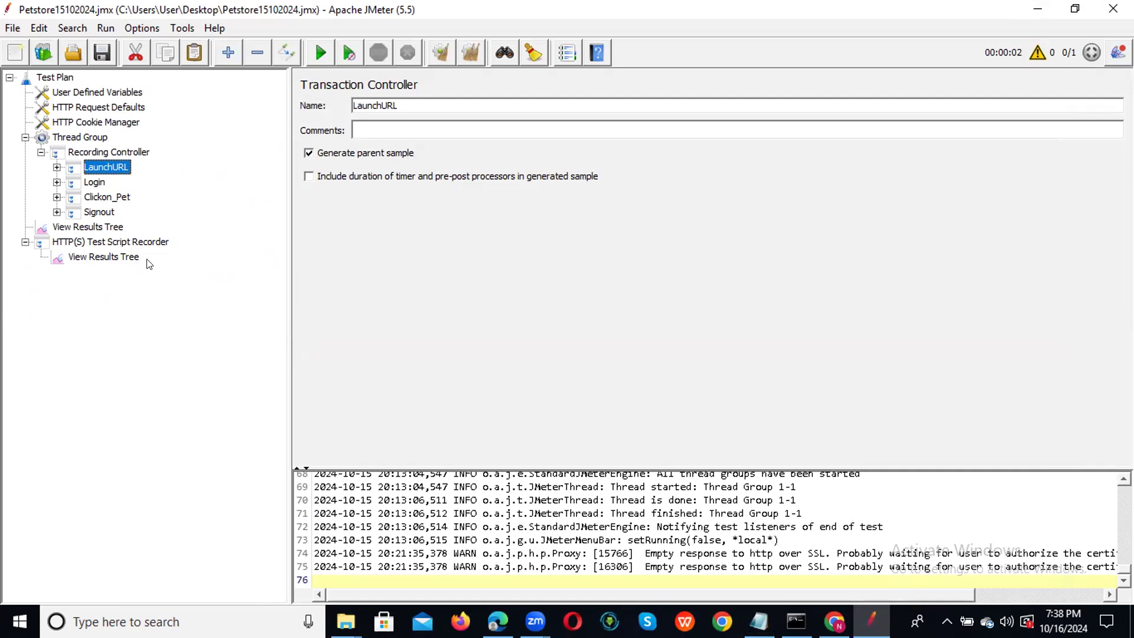
Expand LaunchURL and review its LaunchURL-1 and LaunchURL-3 requests
left_click(56, 167)
left_click(126, 182)
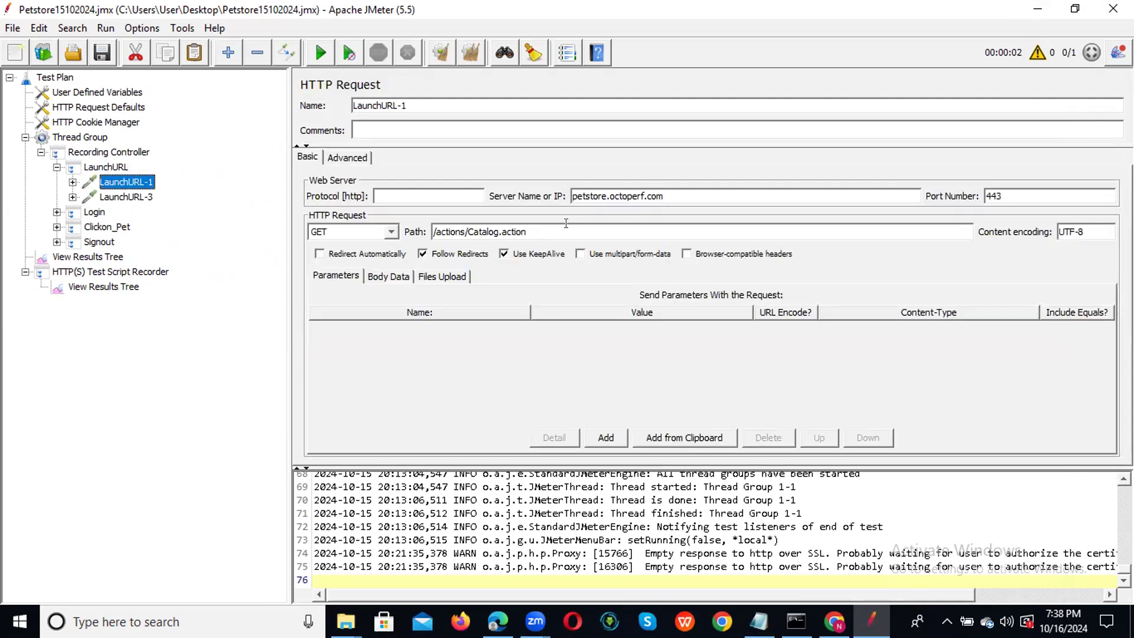
left_click(125, 200)
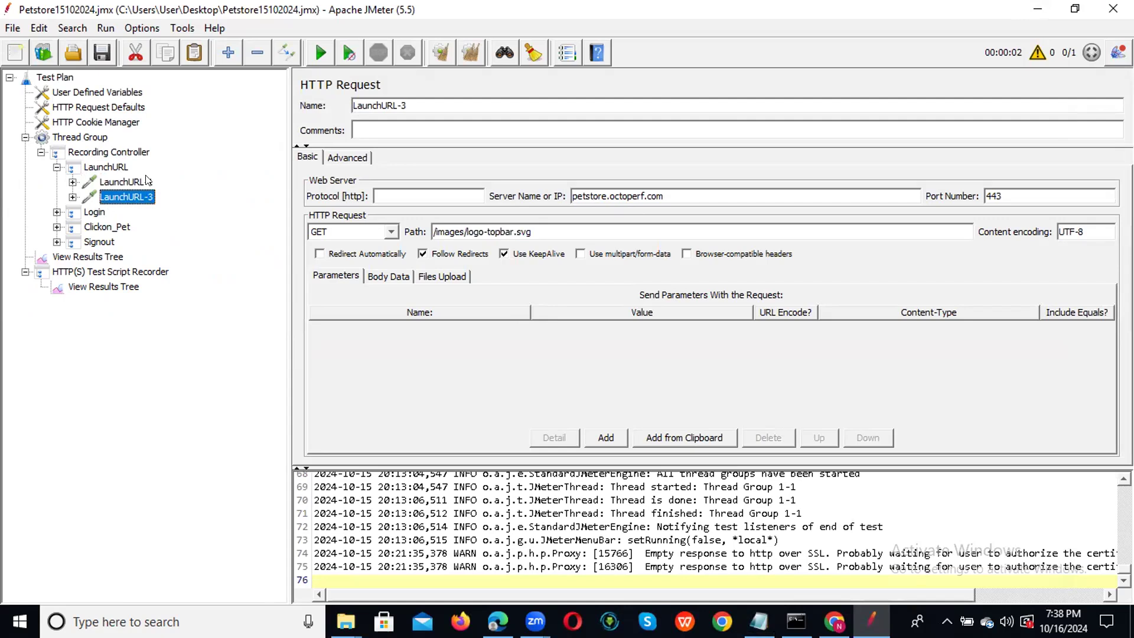
Expand Login, inspect Login-20 and Login-23's username and password parameters, then open User Defined Variables
left_click(56, 211)
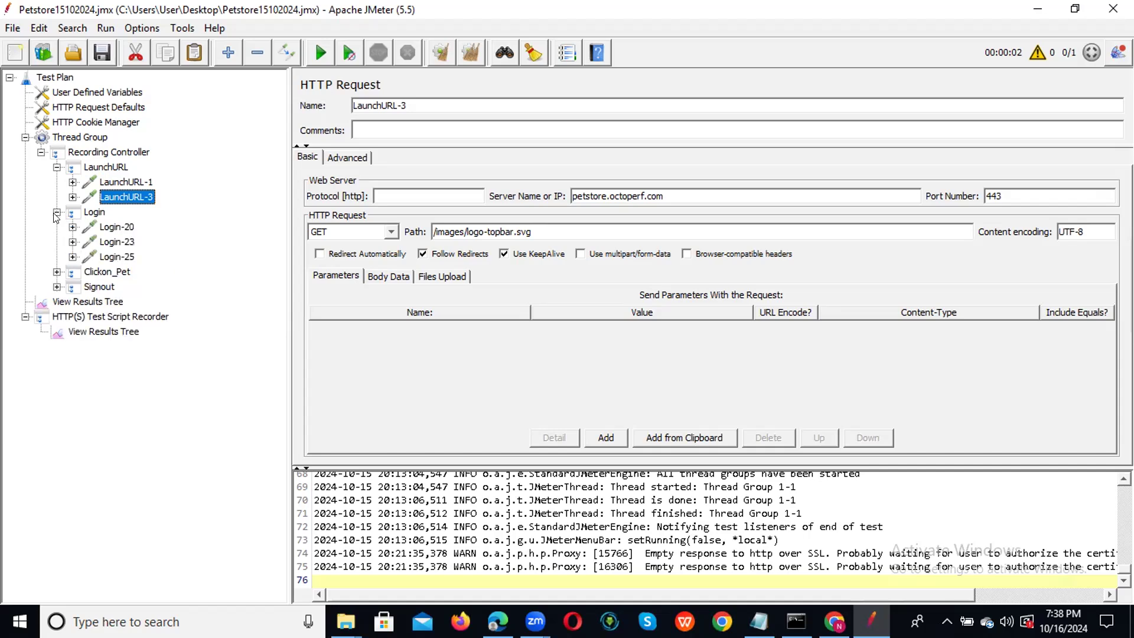
left_click(114, 229)
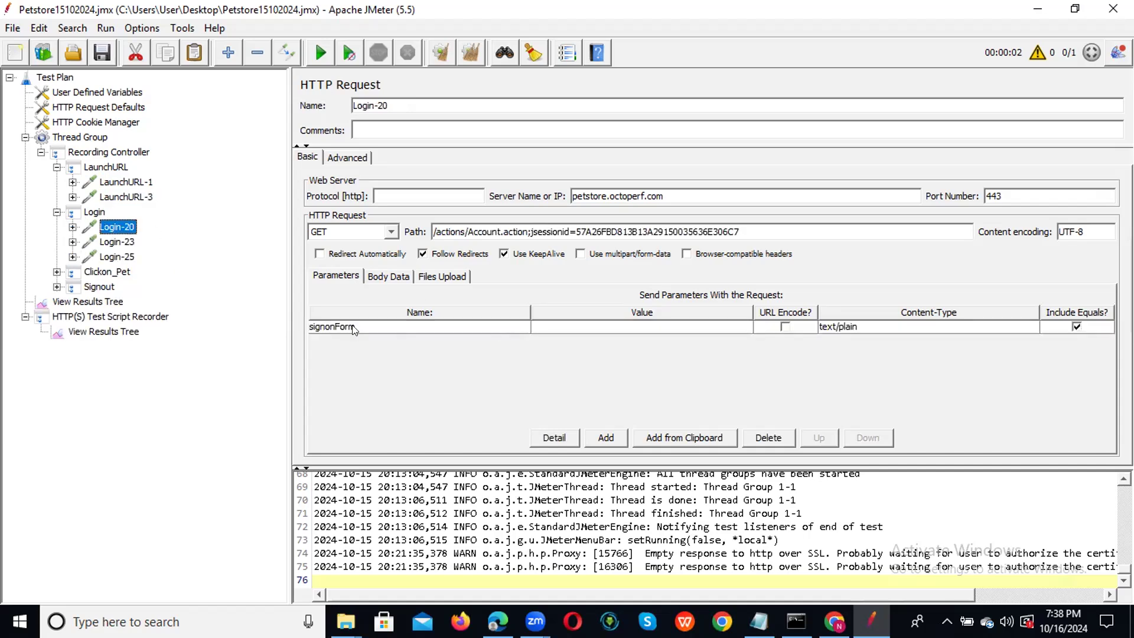
left_click(123, 243)
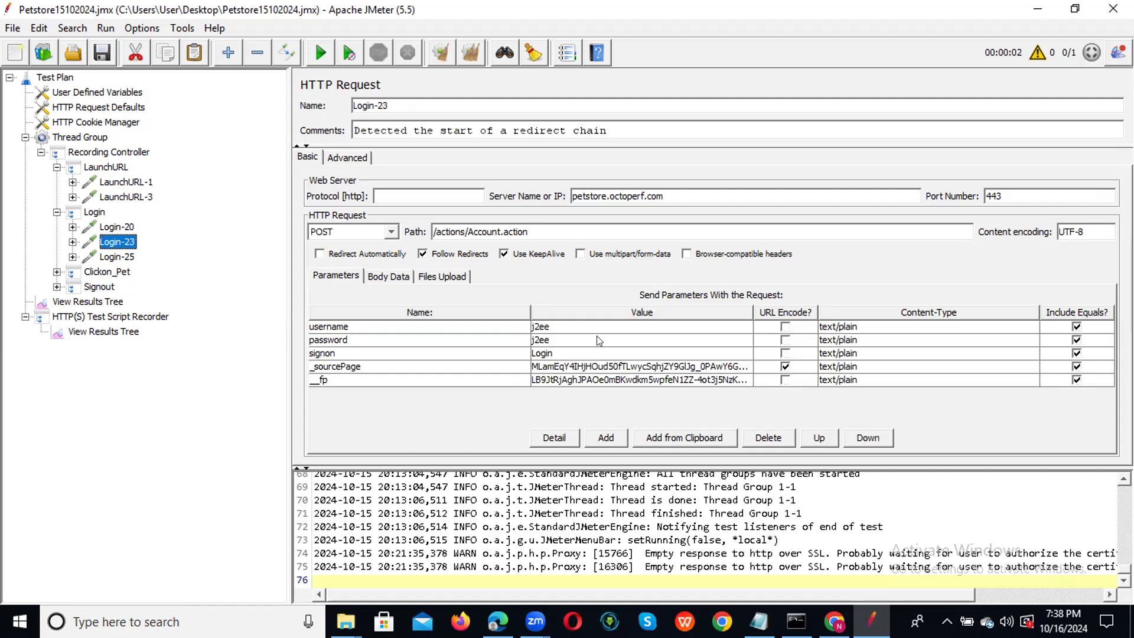
left_click(549, 326)
left_click(550, 339)
left_click(551, 326)
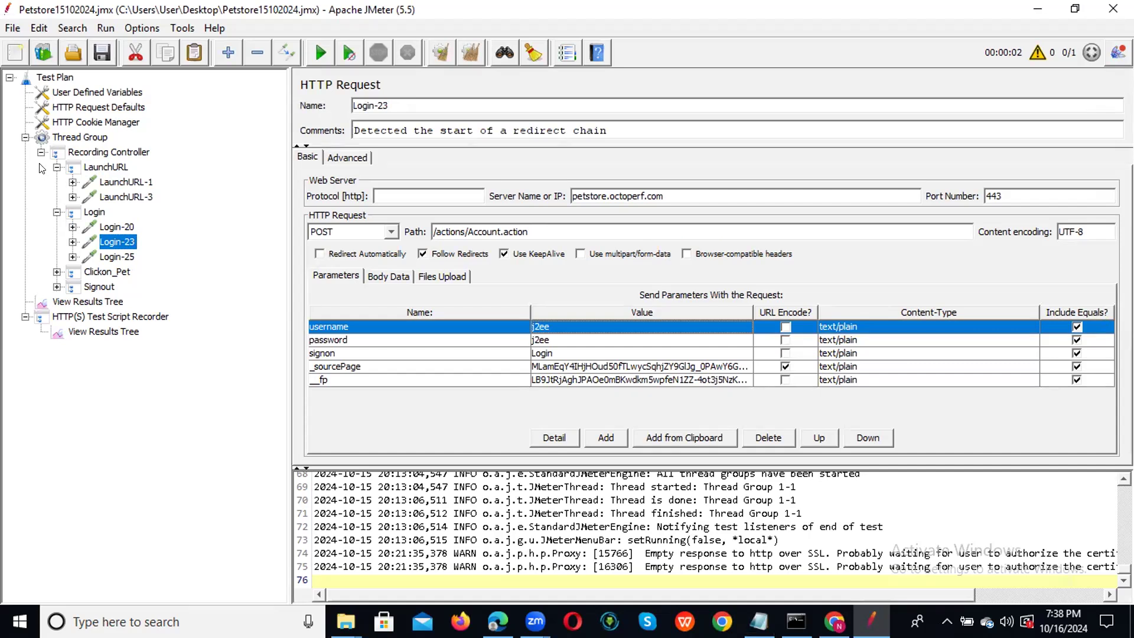
left_click(123, 96)
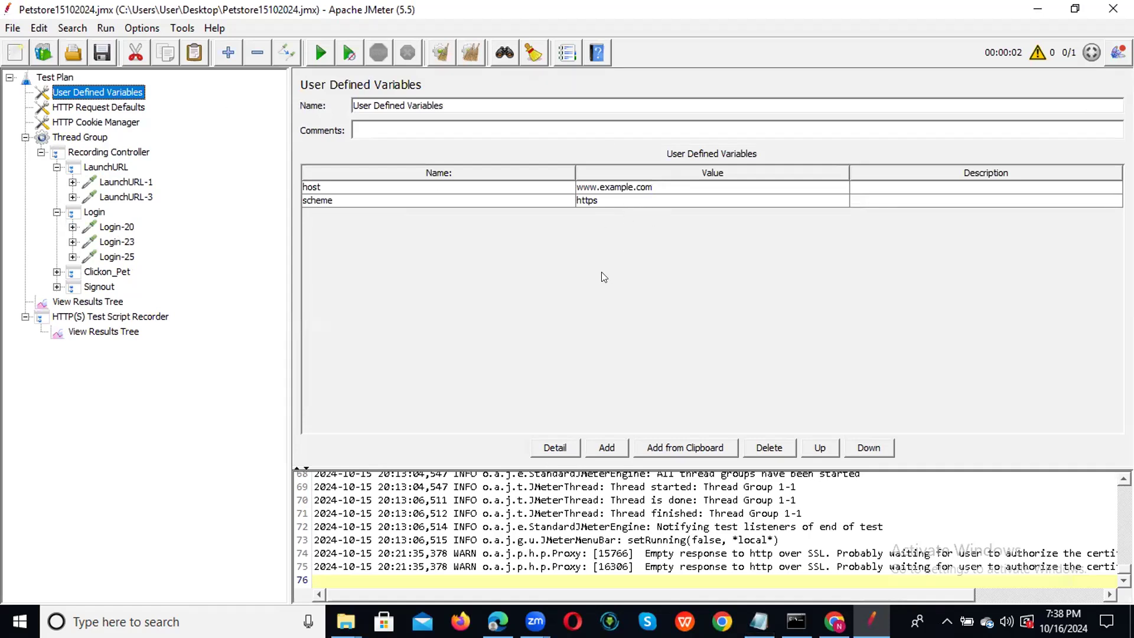
Add a UserName variable holding the demo account's username
left_click(606, 448)
double_click(337, 213)
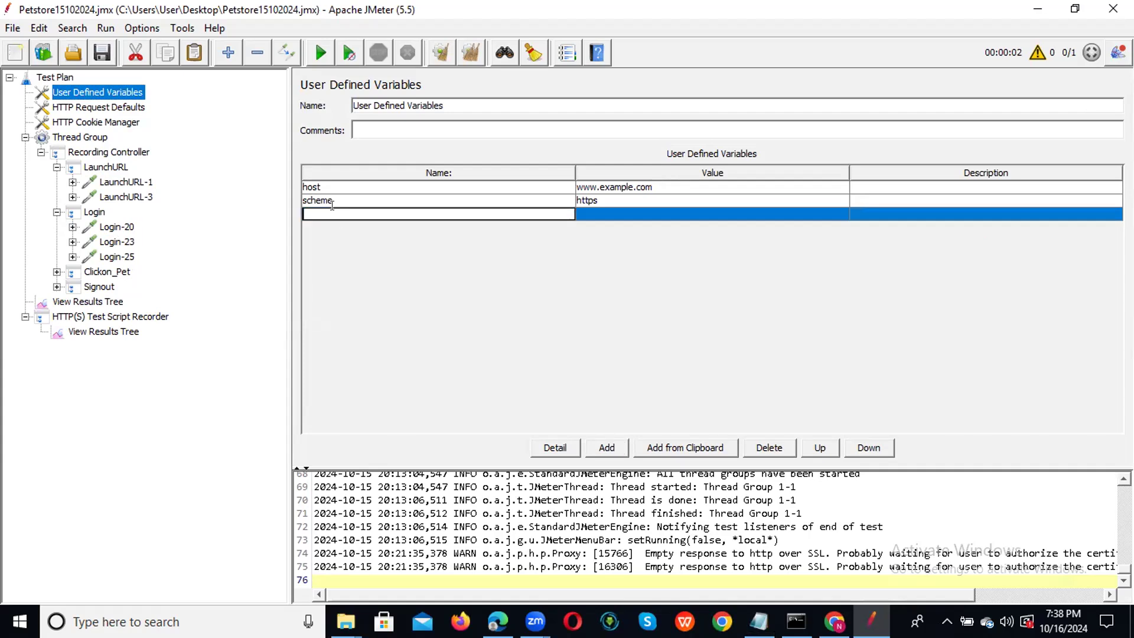
type("UserName")
double_click(592, 208)
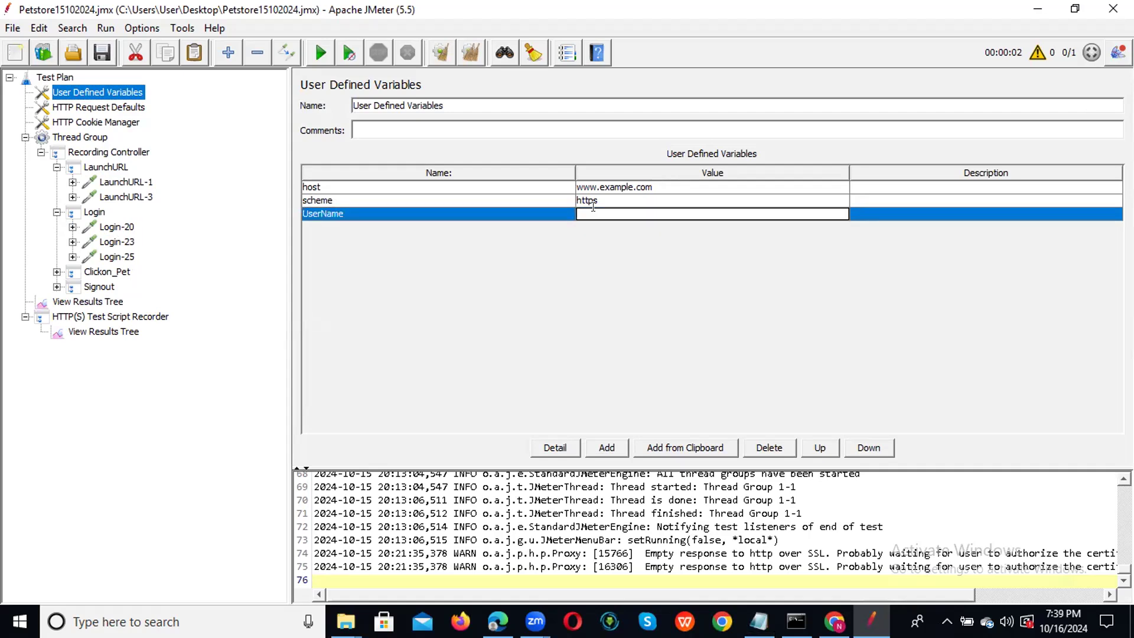
type("j2ee")
Add a Pwd variable holding the demo account's password, then return to Login-20
left_click(592, 449)
double_click(344, 220)
type("Pwd")
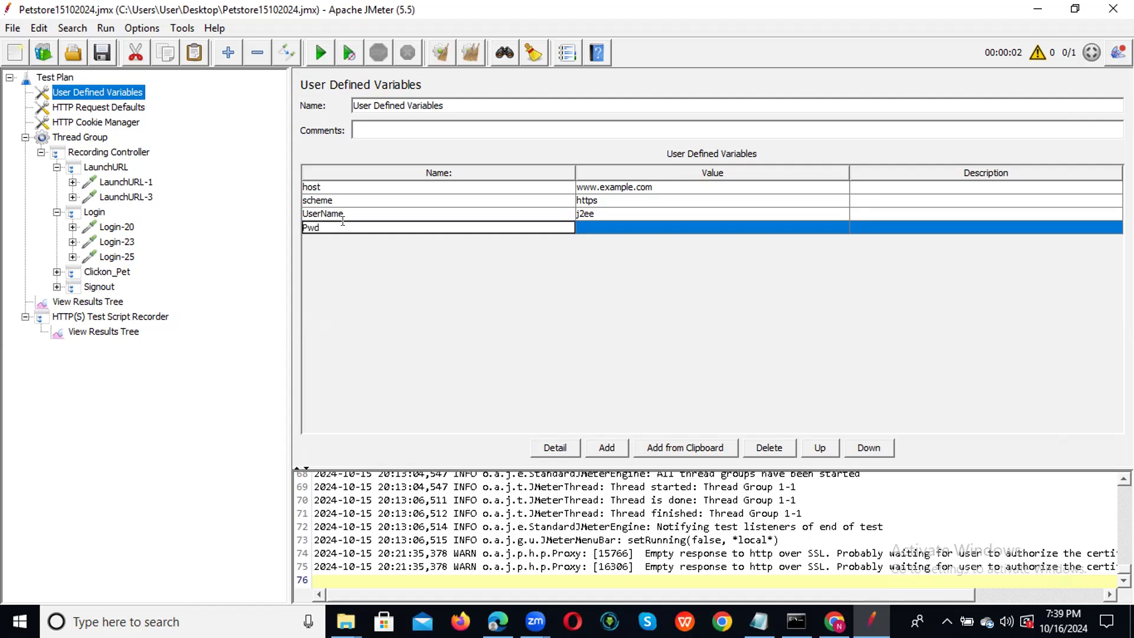
double_click(590, 227)
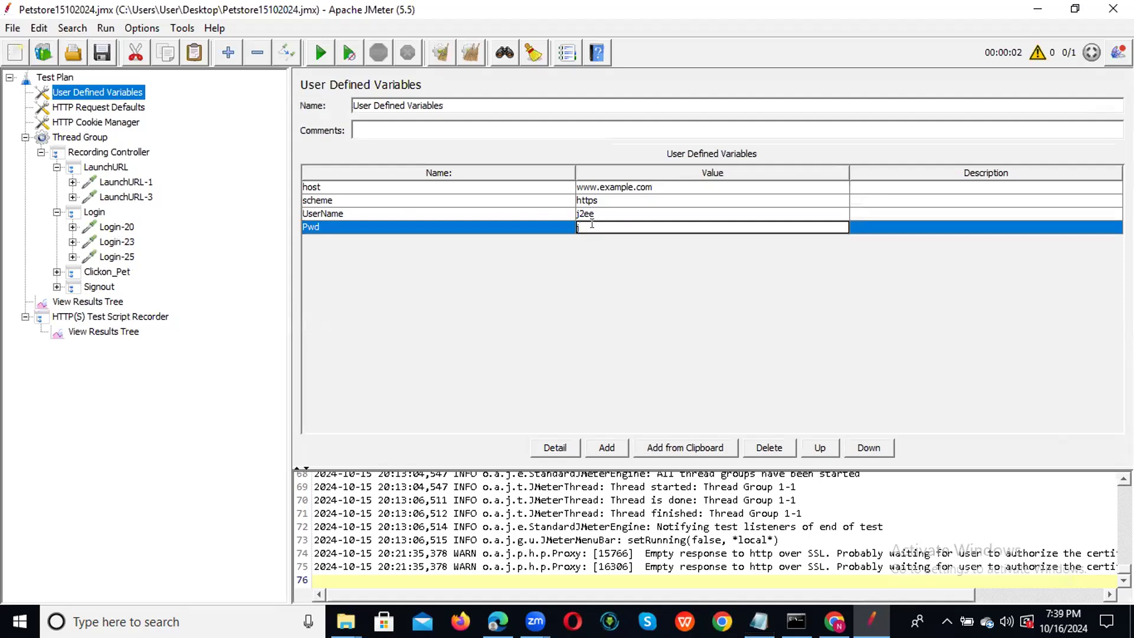
type("j2ee")
left_click(619, 217)
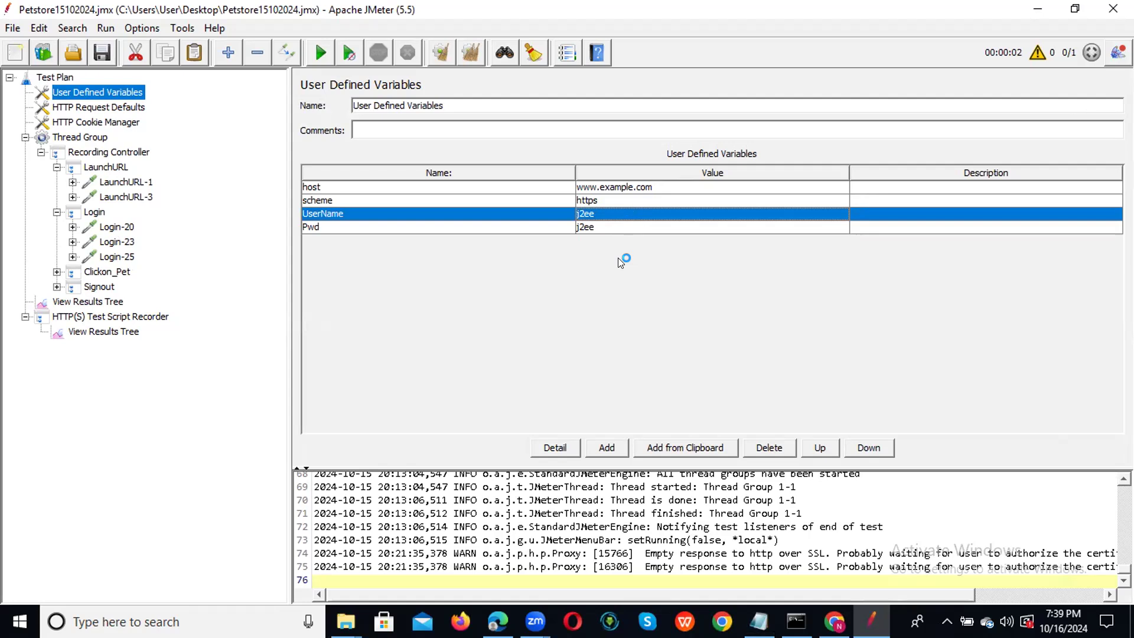
left_click(117, 227)
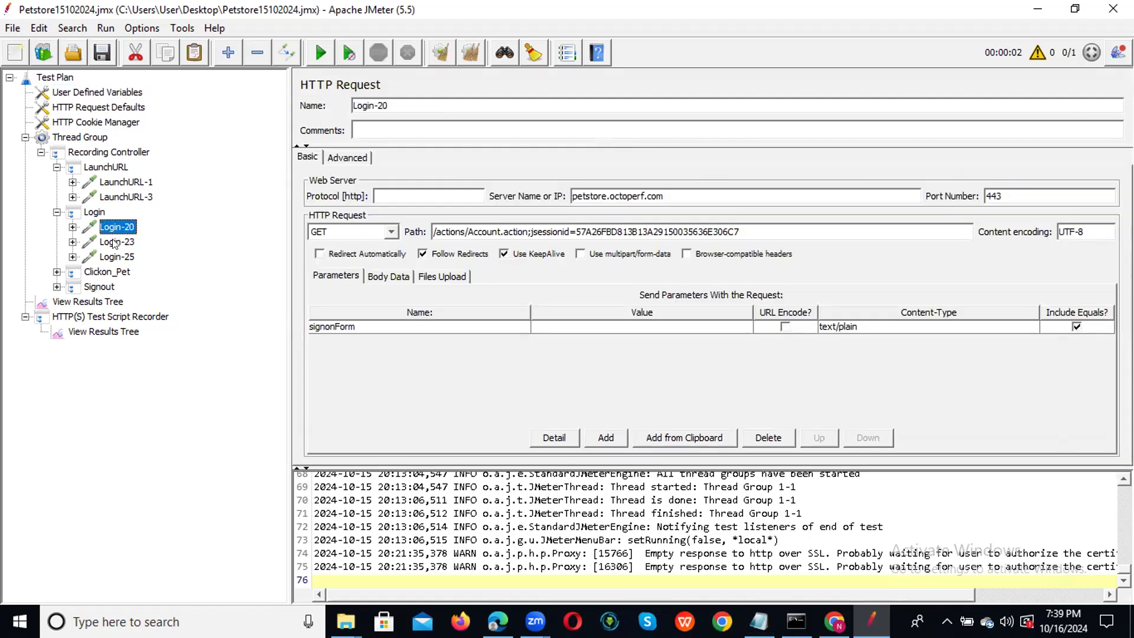
Replace Login-23's hard-coded username parameter value with ${UserName}
left_click(115, 242)
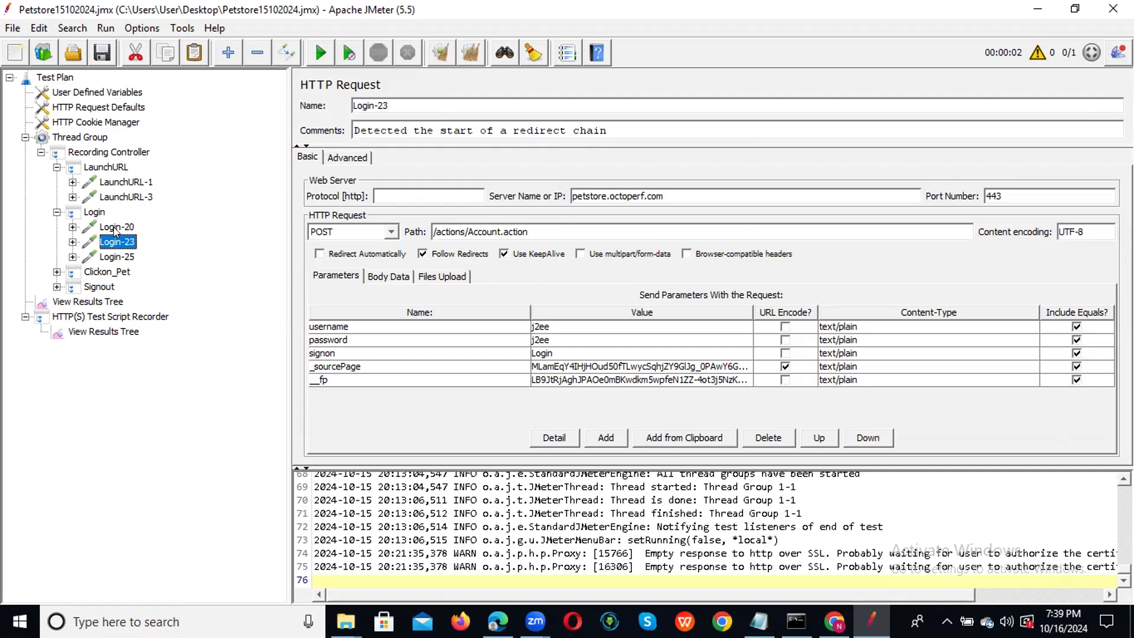
double_click(555, 323)
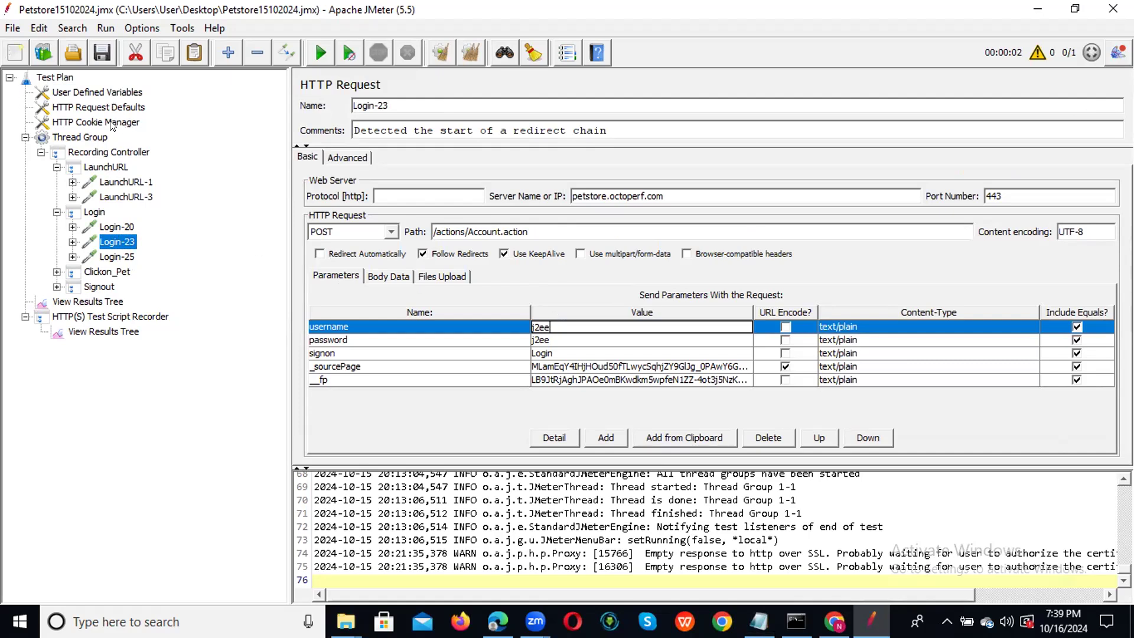
left_click(112, 93)
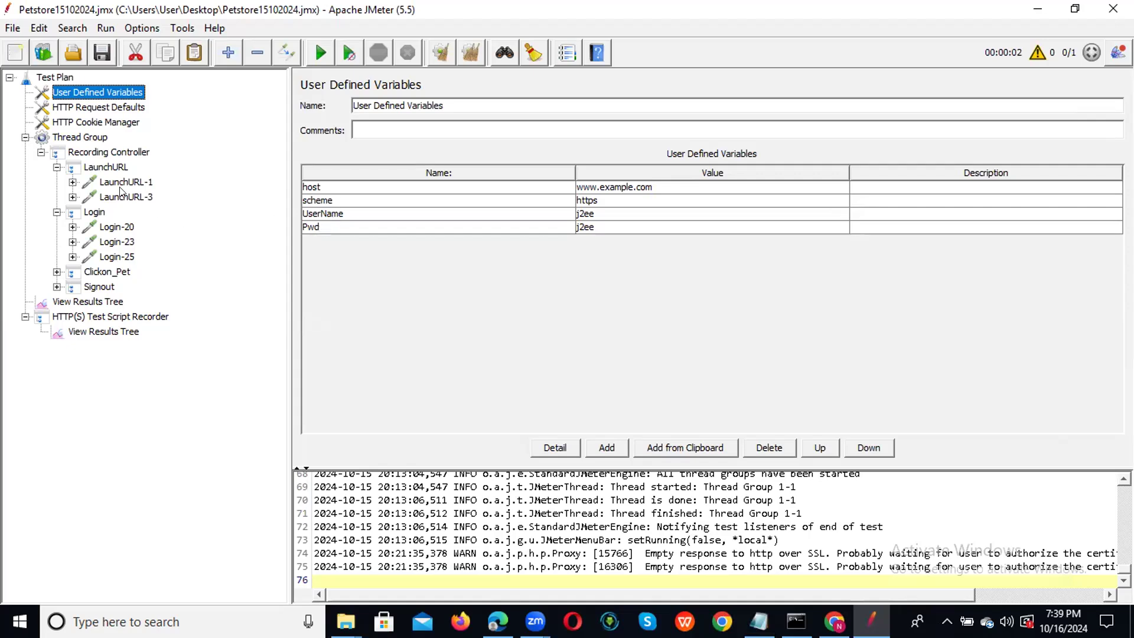
left_click(112, 225)
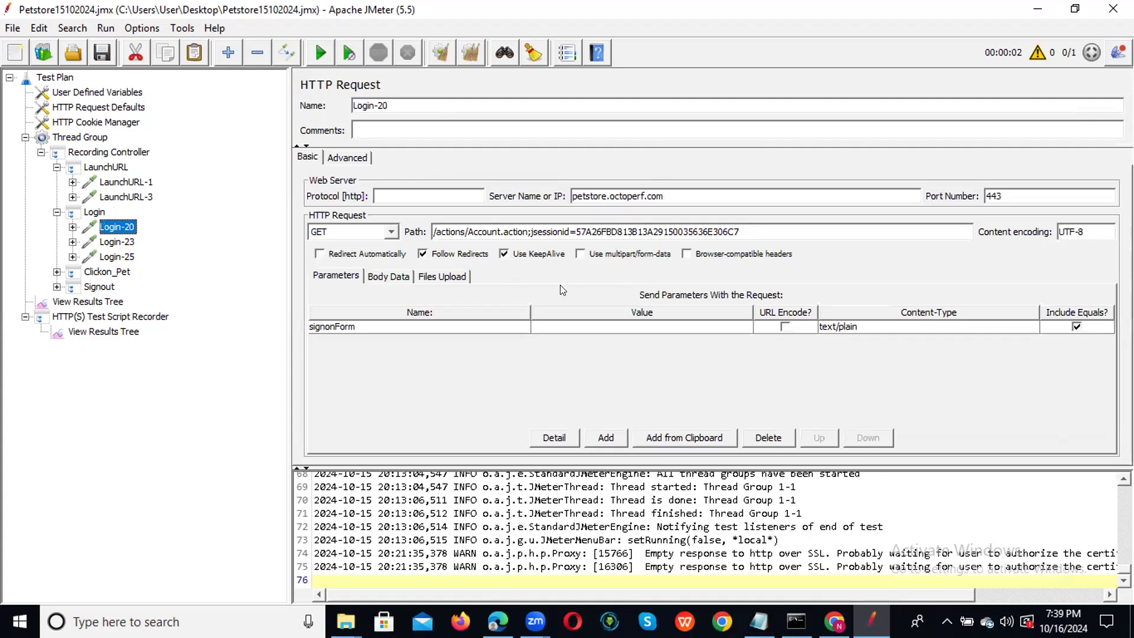
left_click(124, 243)
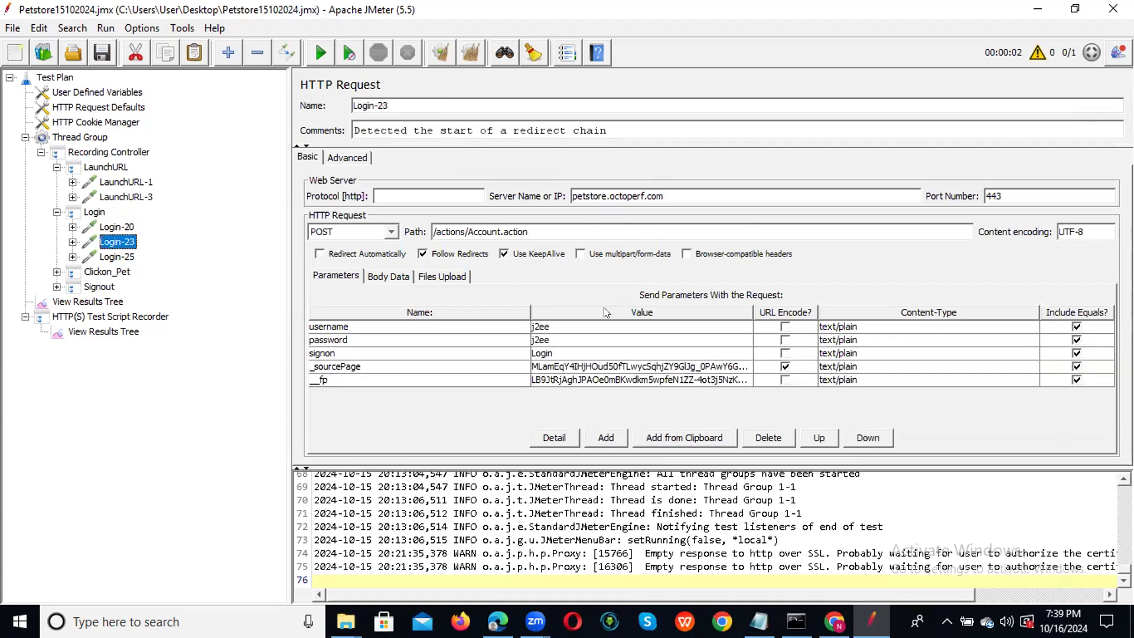
left_click(549, 326)
double_click(549, 326)
left_click_drag(550, 326, 529, 326)
key("BackSpace")
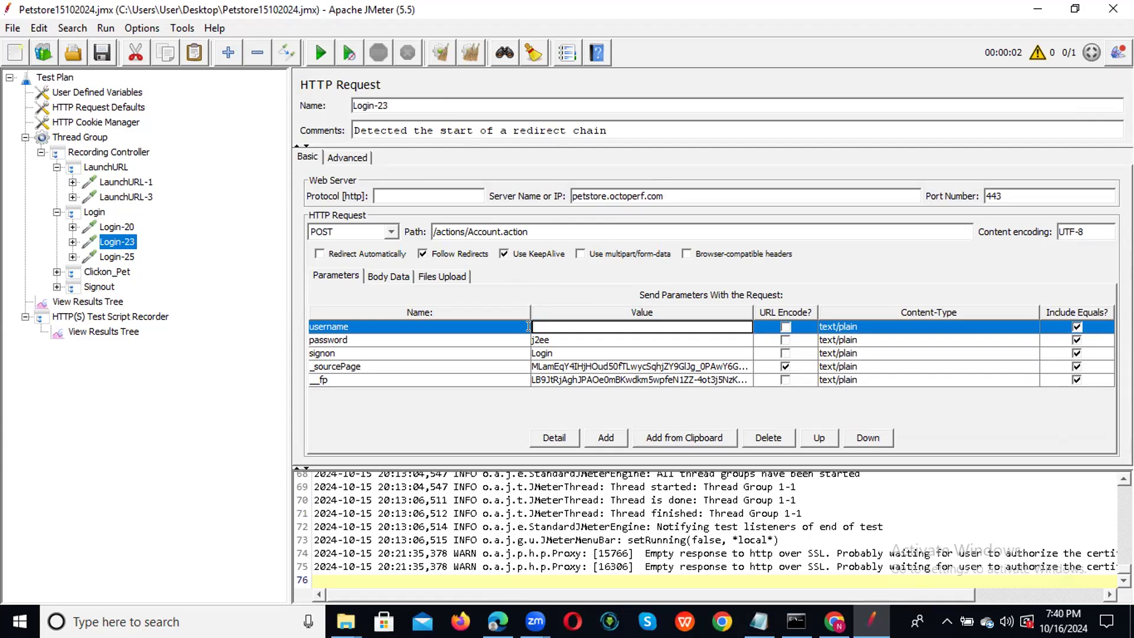
type("${UserName}")
Replace Login-23's password parameter value with ${Pwd} and compare it against Login-25
double_click(552, 341)
left_click_drag(554, 341, 522, 338)
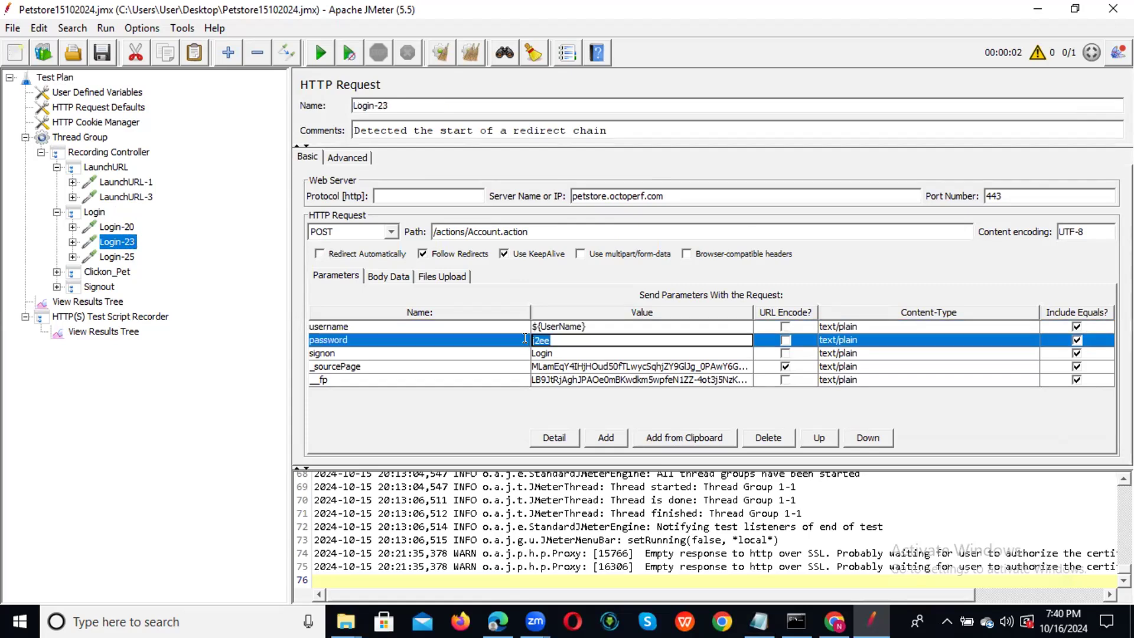
key("BackSpace")
type("${Pwd}")
left_click(116, 258)
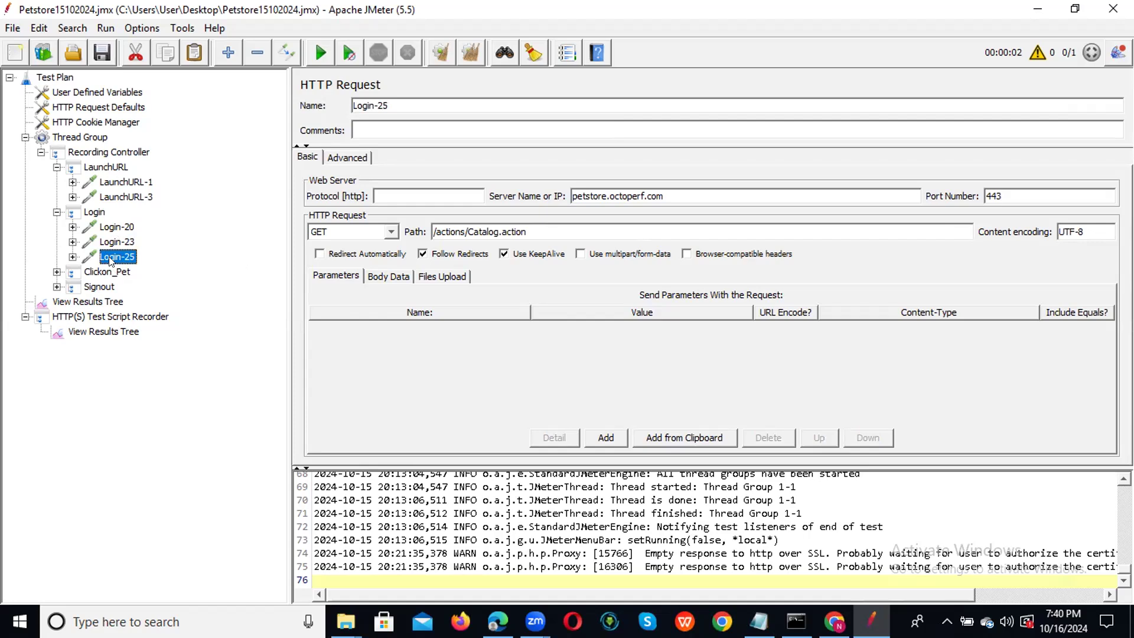
left_click(109, 245)
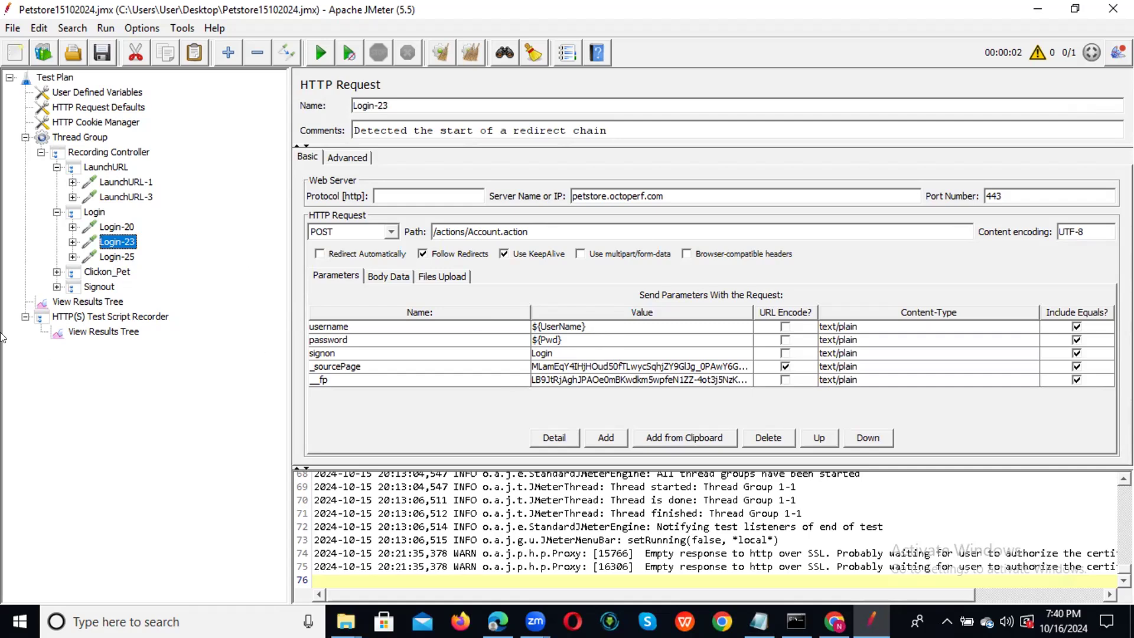
left_click(83, 303)
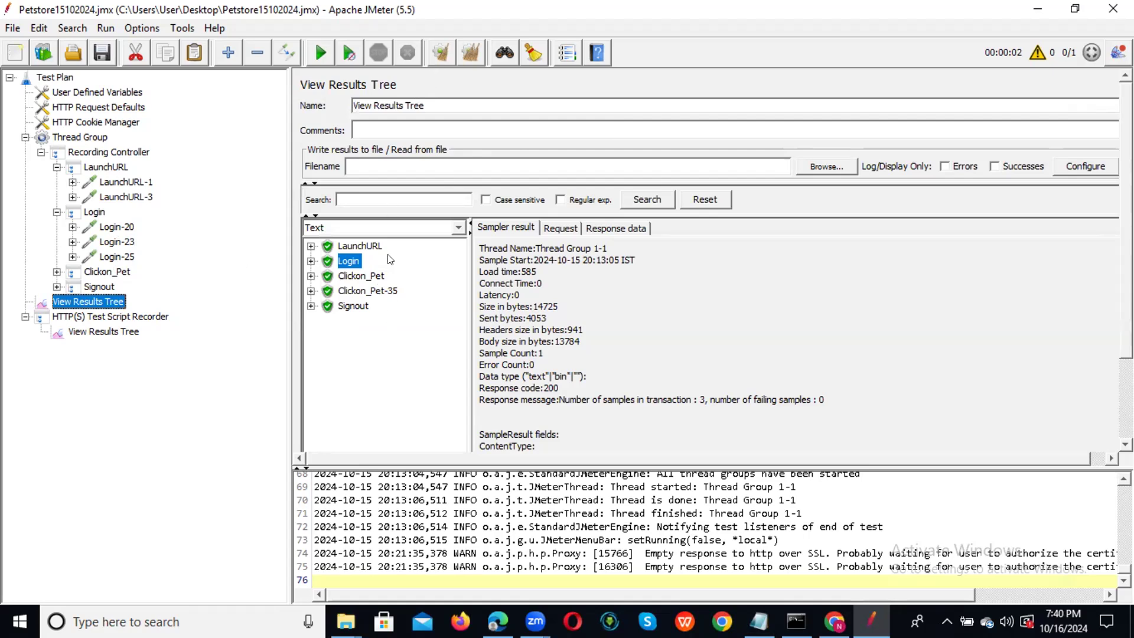
Clear the previous results and add a Debug Sampler under the Thread Group
left_click(442, 49)
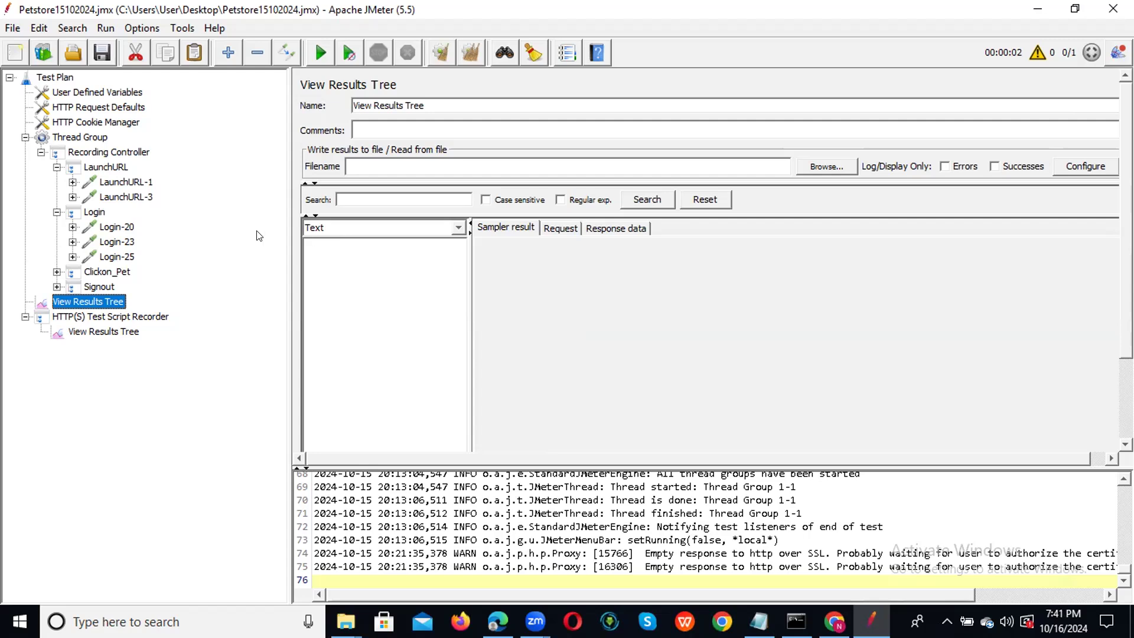
left_click(75, 137)
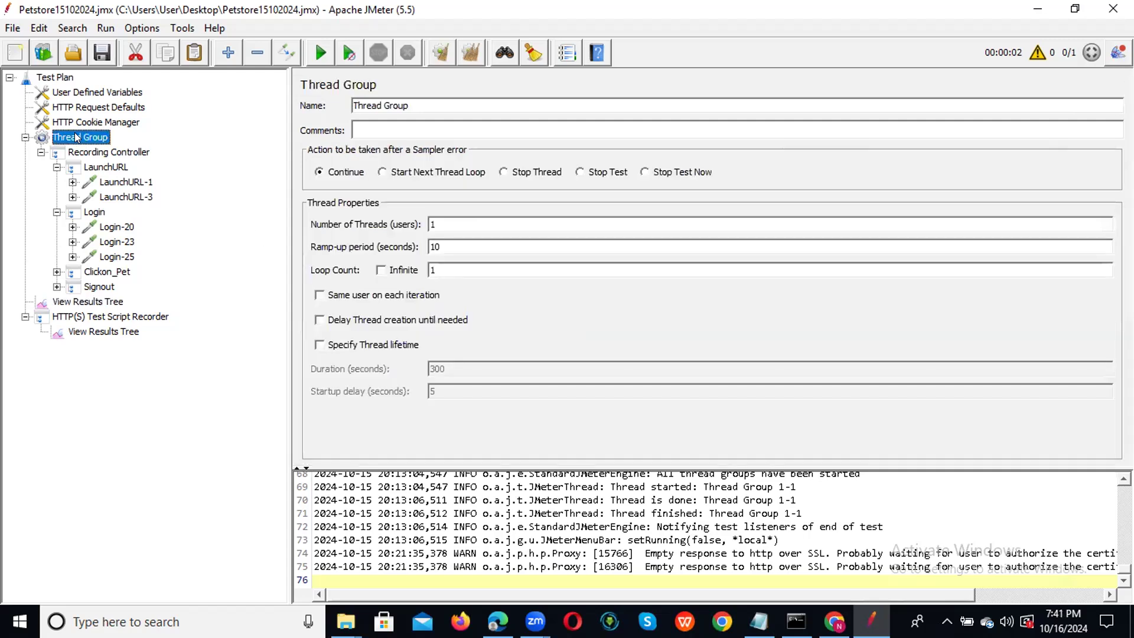
right_click(75, 136)
mouse_move(218, 142)
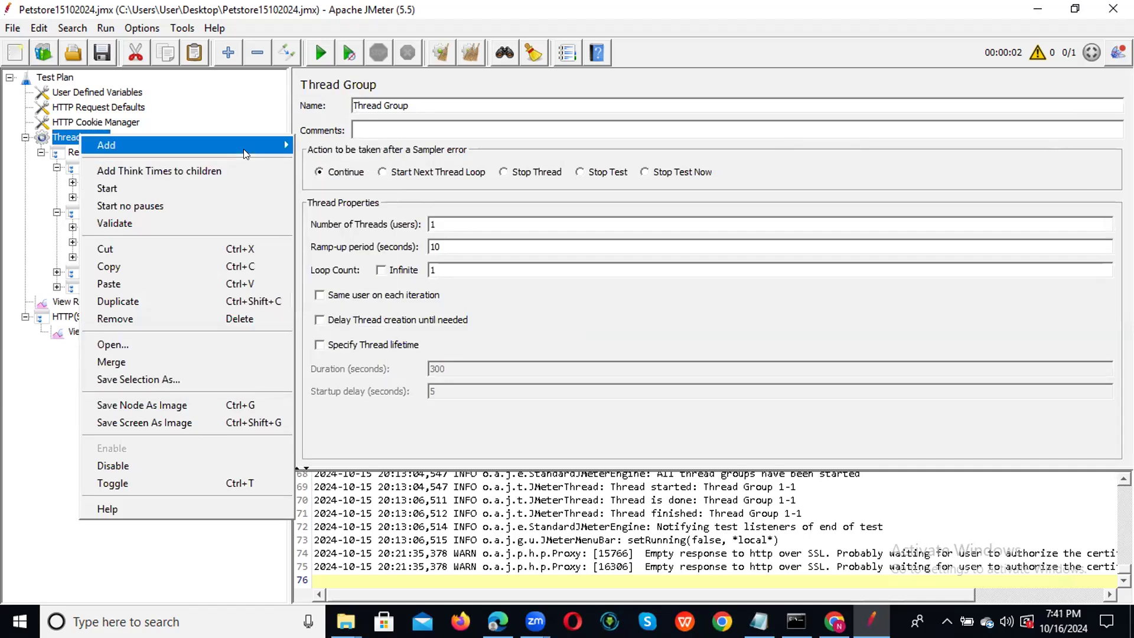
mouse_move(319, 145)
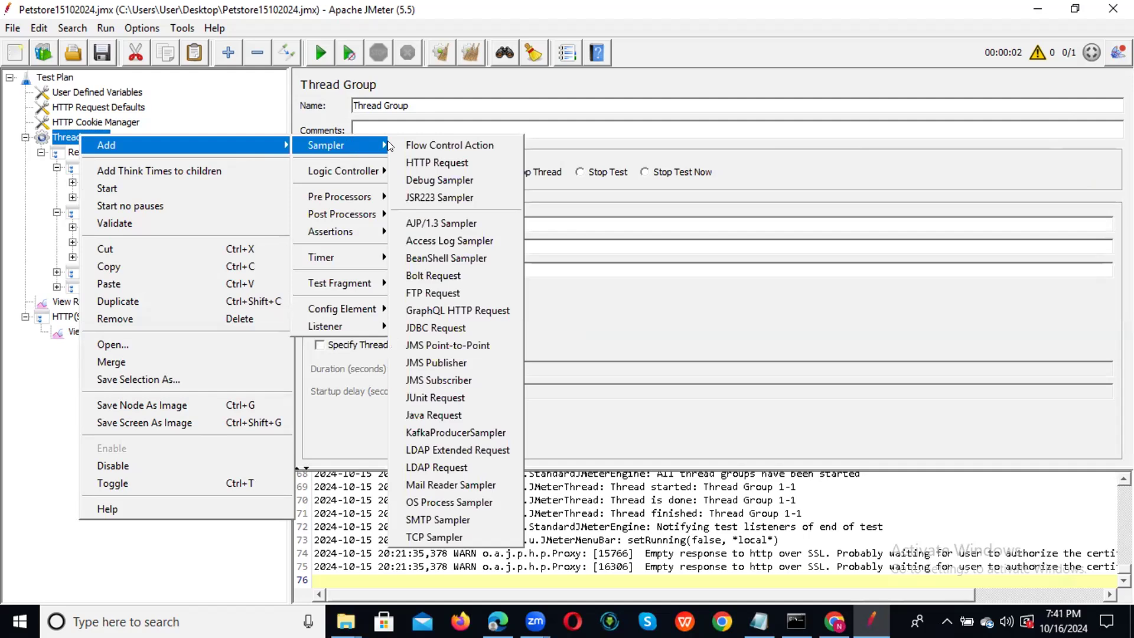
left_click(432, 181)
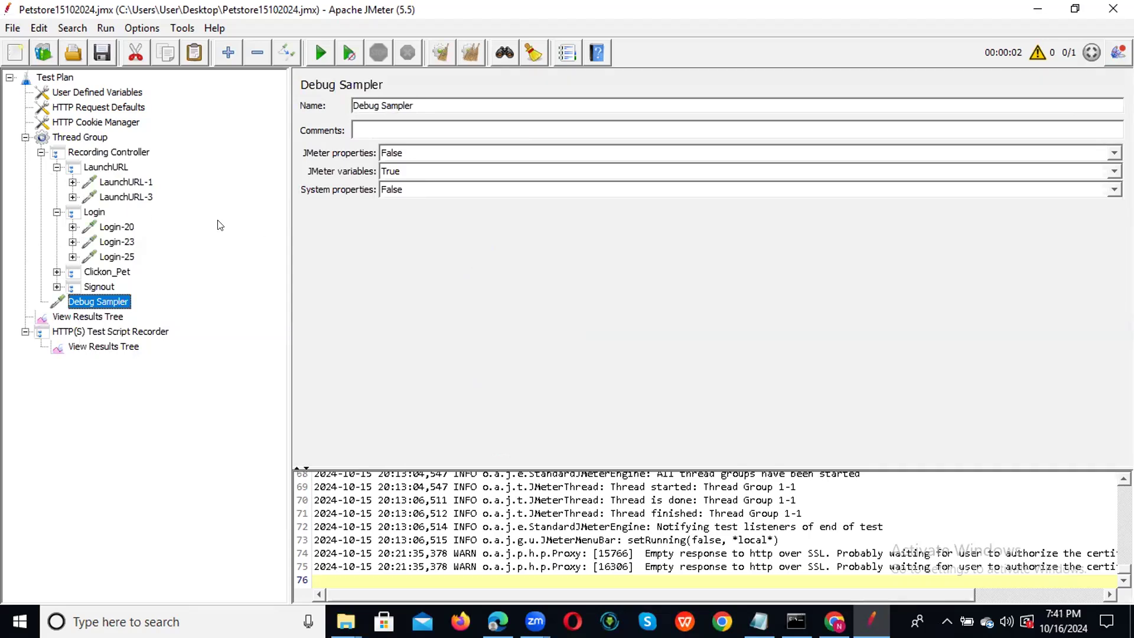
left_click(99, 316)
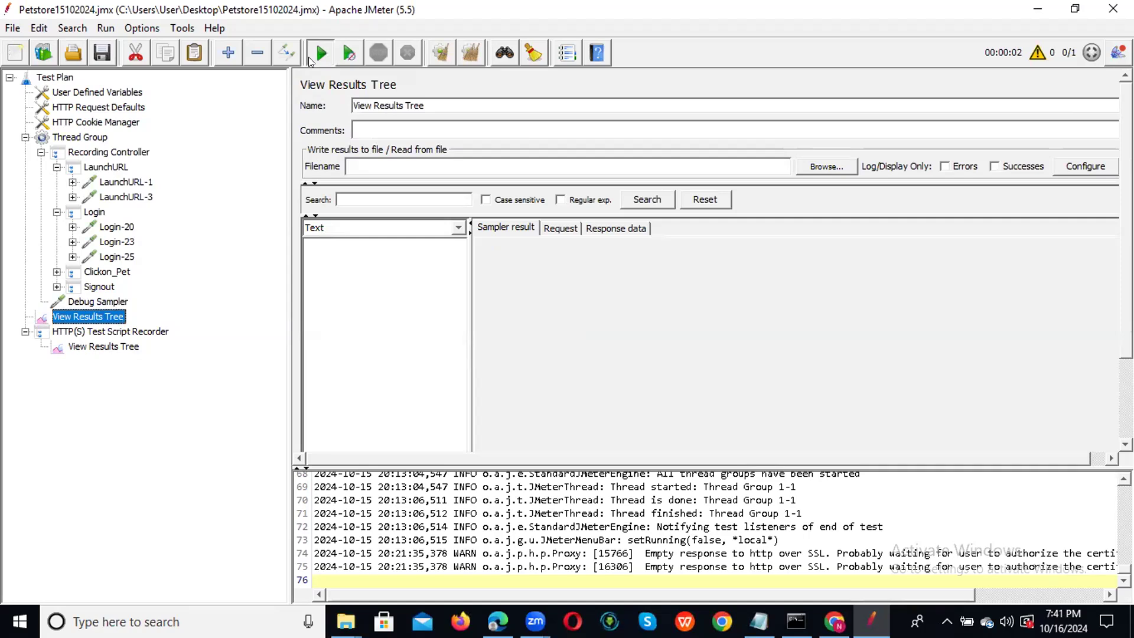
left_click(311, 56)
Append results to the existing file and check the Debug Sampler's response data for UserName and Pwd
left_click(450, 330)
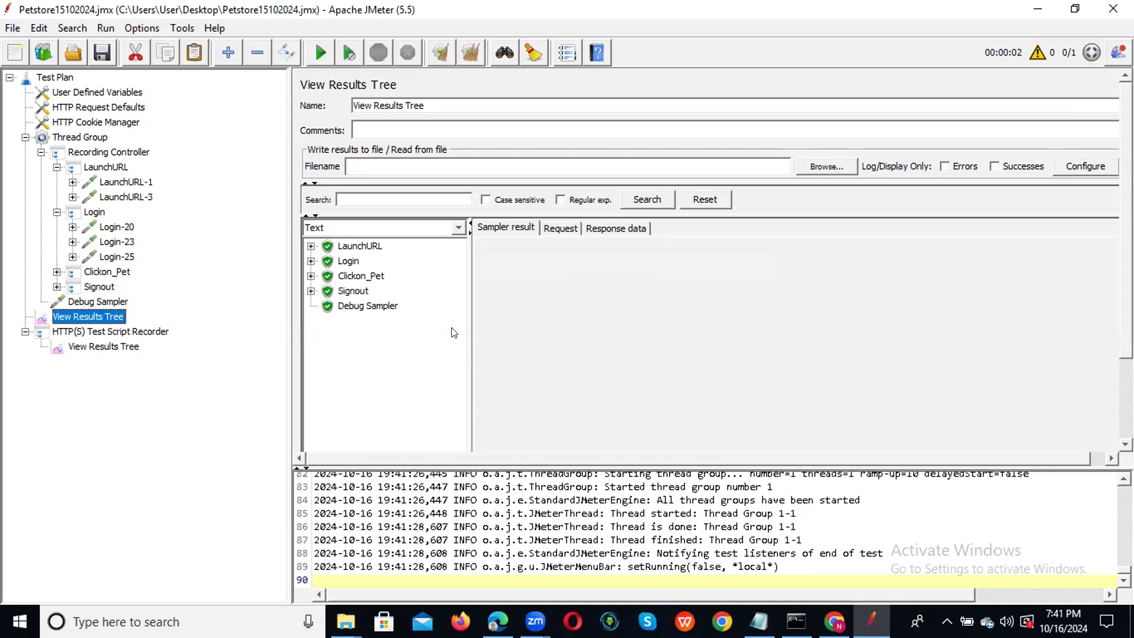
left_click(354, 312)
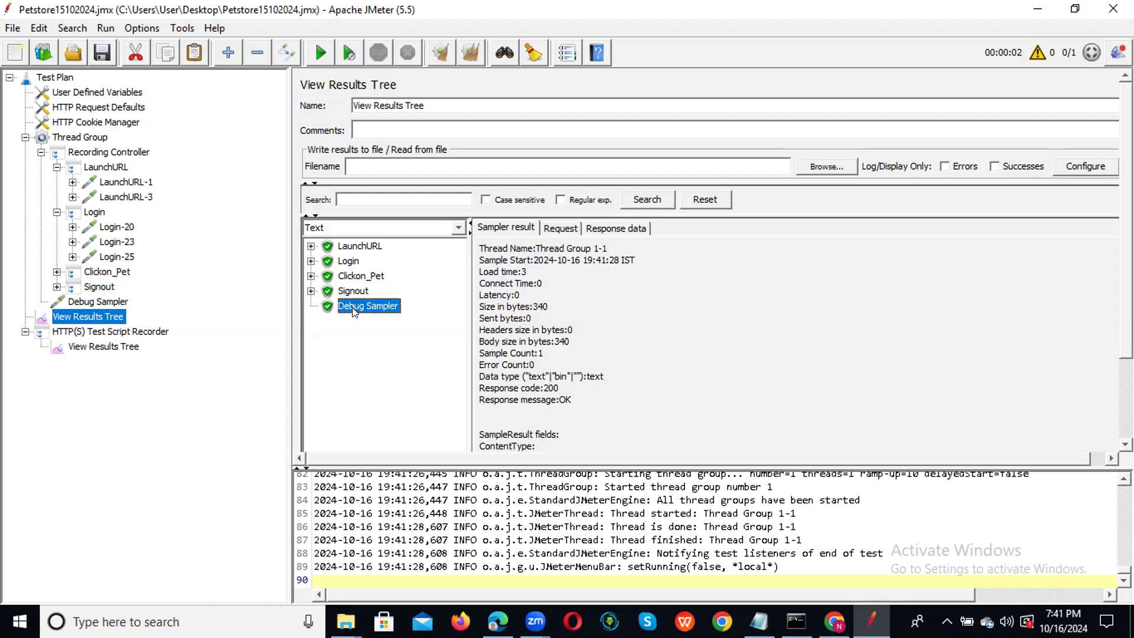
left_click(614, 230)
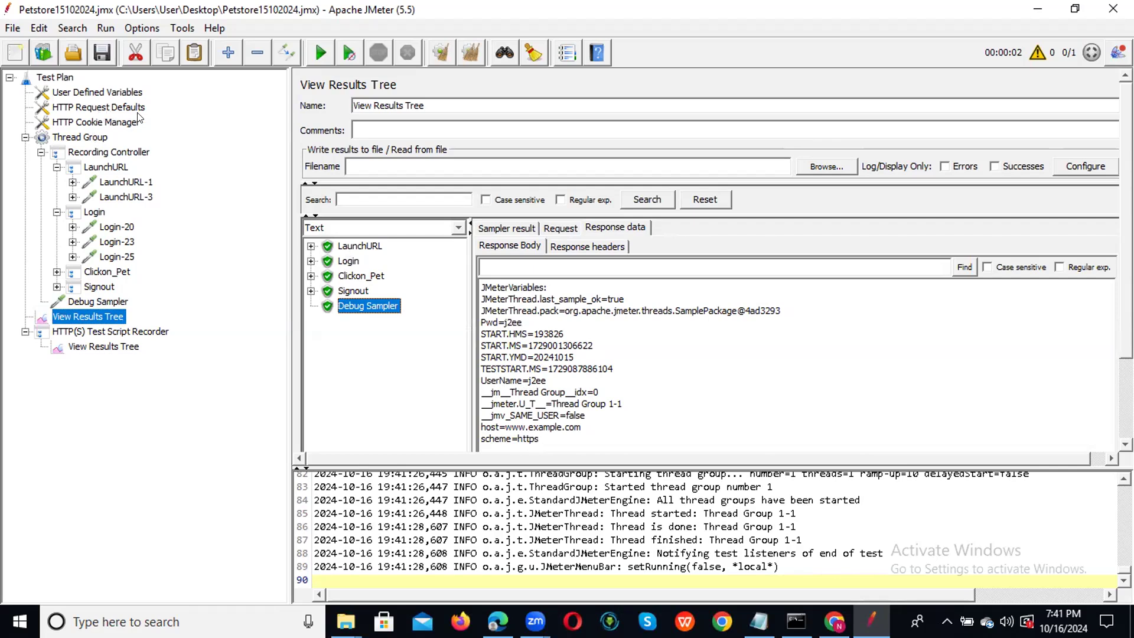
left_click(112, 96)
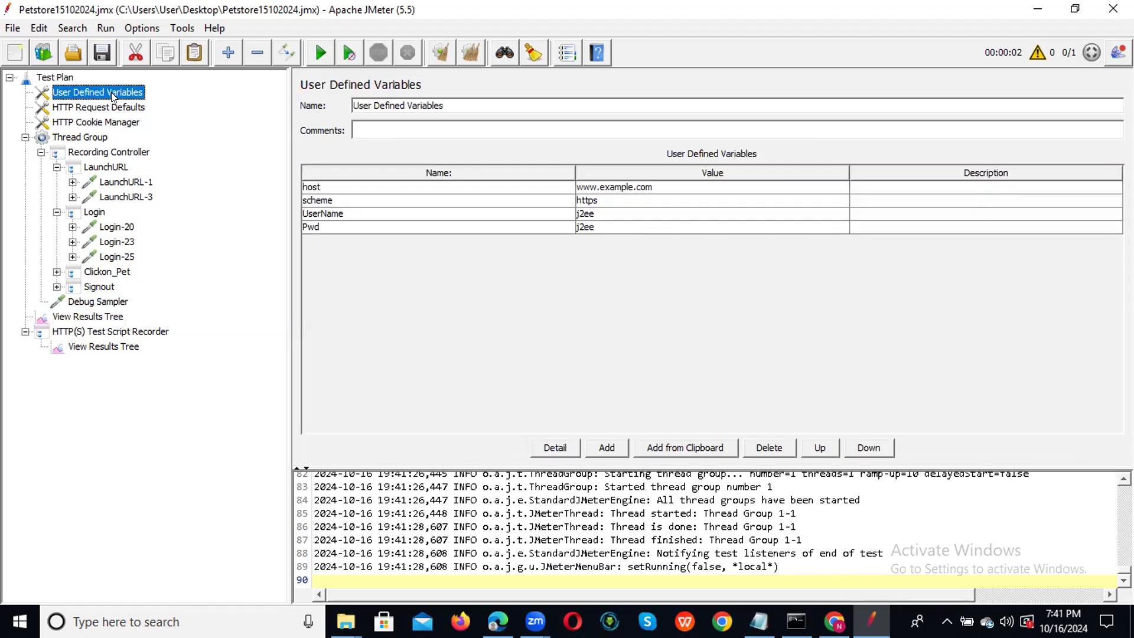
Append extra digits to both the UserName and Pwd values in User Defined Variables
left_click(606, 218)
left_click(606, 216)
type("12")
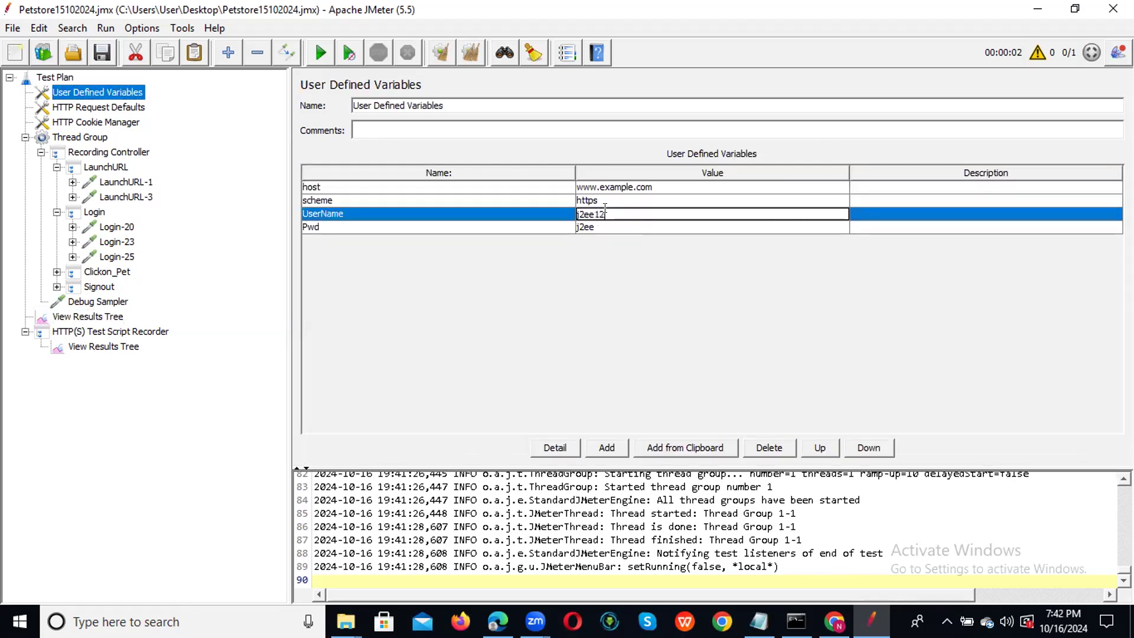
type("3")
left_click(619, 228)
type("665")
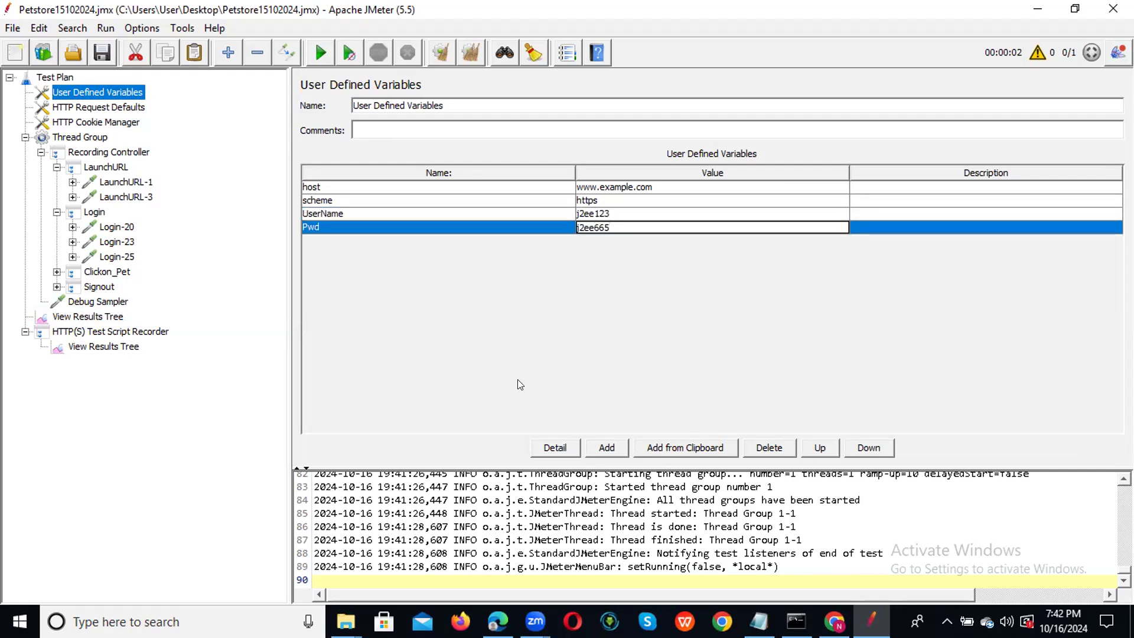
left_click(102, 55)
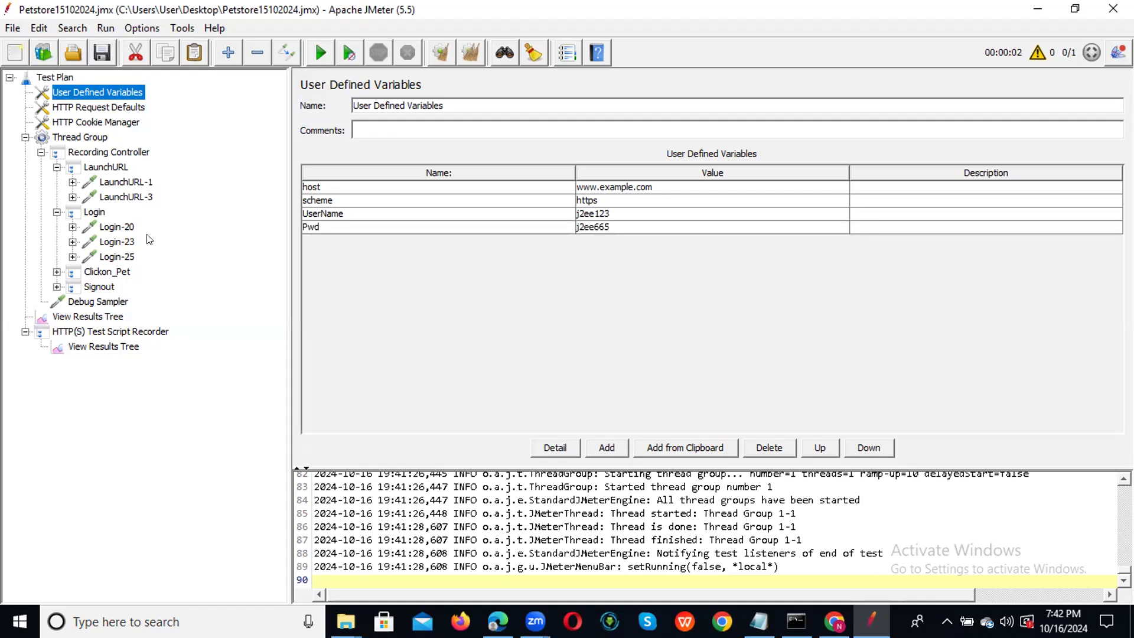
Clear the results, rerun appending to the existing file, and verify the Debug Sampler shows the new credentials
left_click(98, 317)
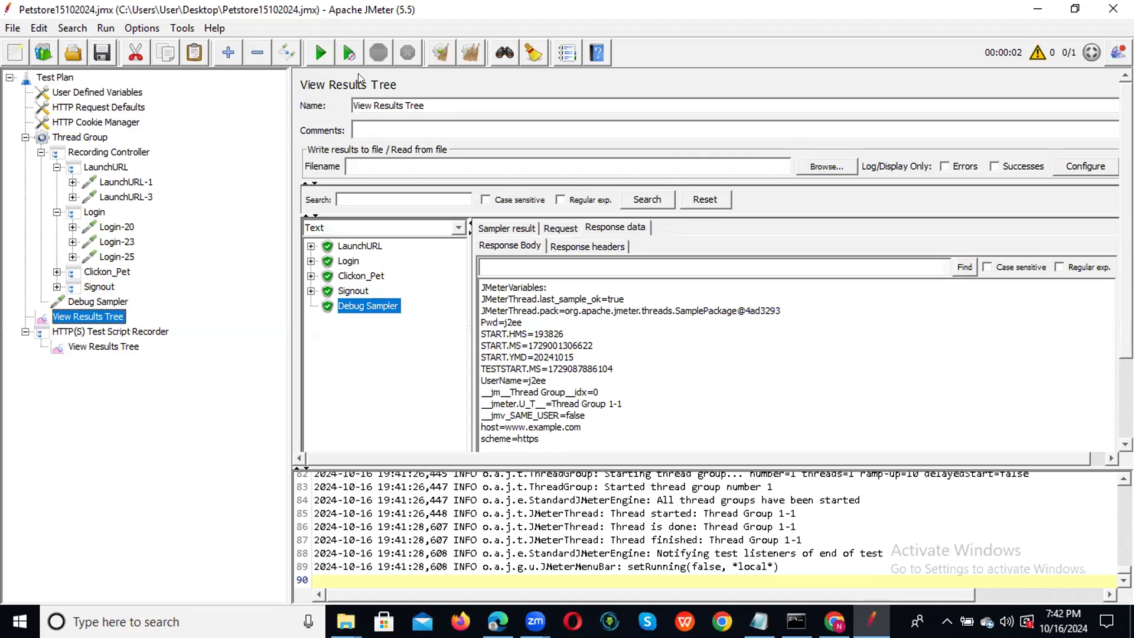
left_click(440, 52)
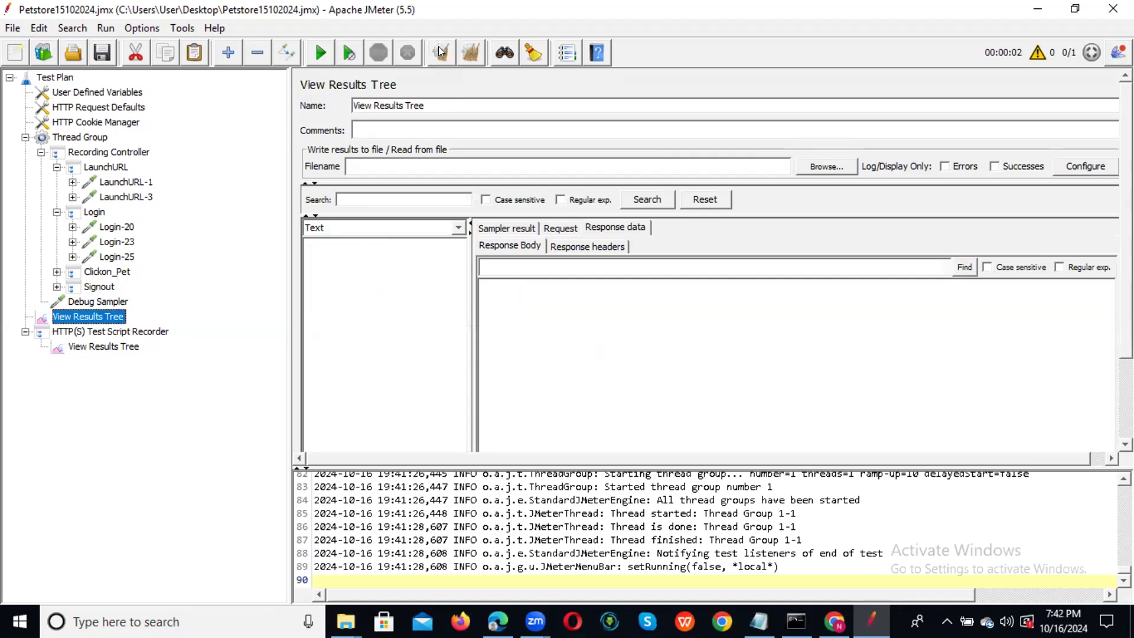
left_click(321, 52)
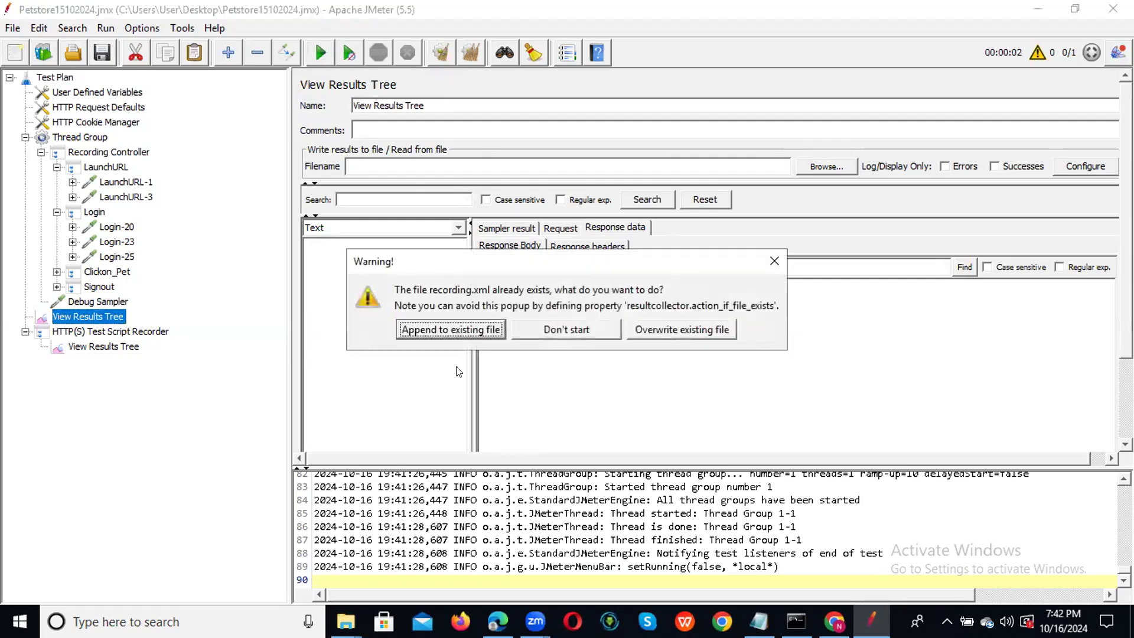
left_click(439, 330)
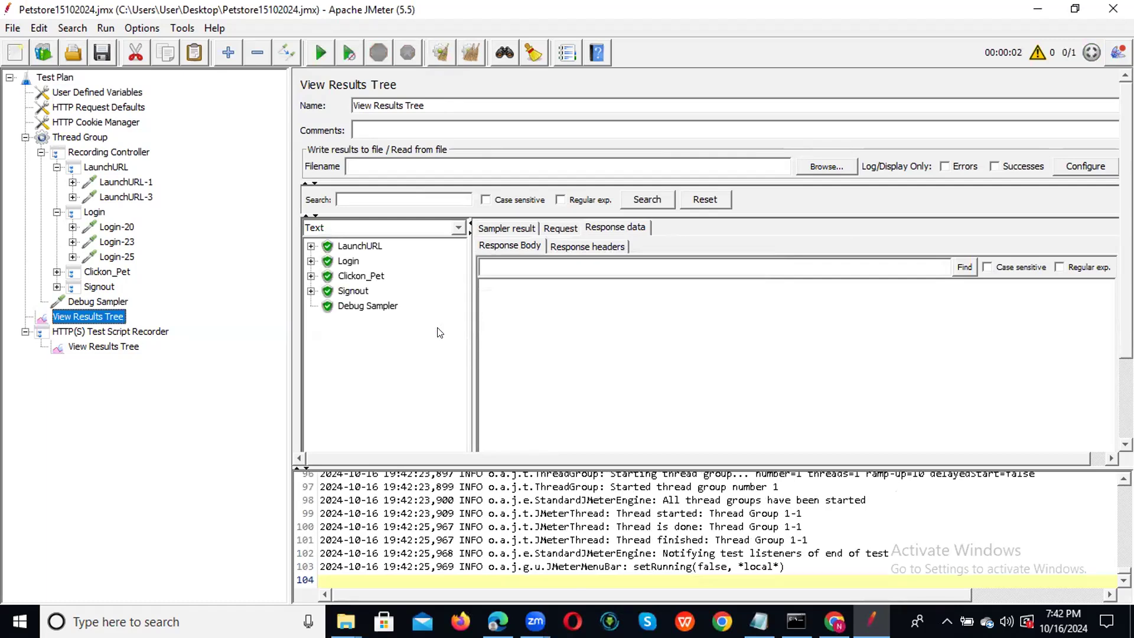
left_click(383, 305)
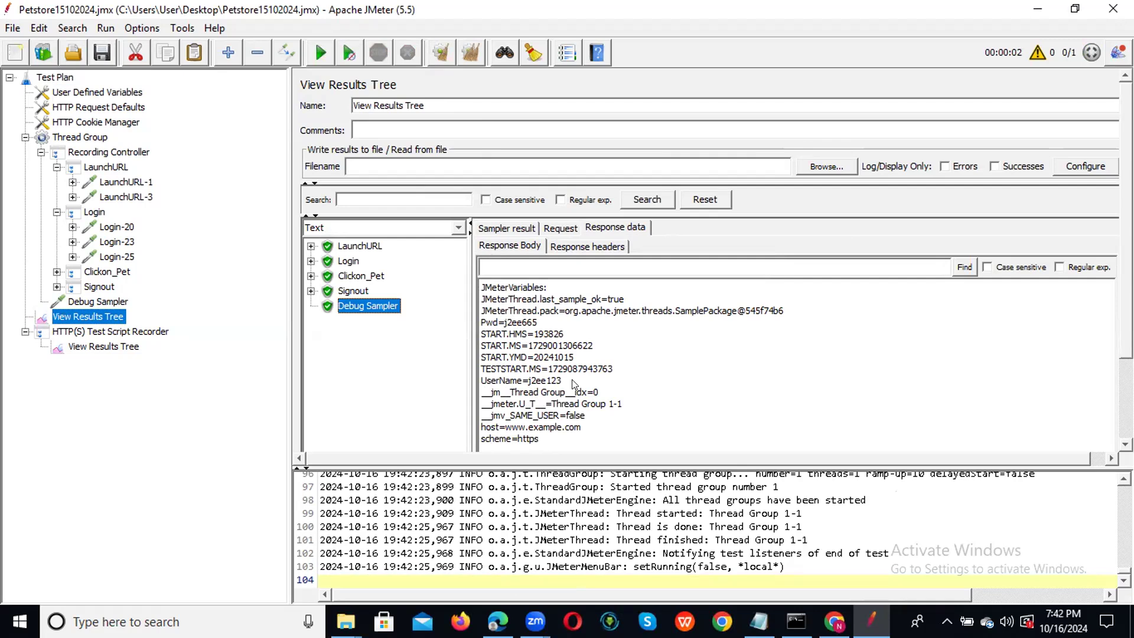
left_click(96, 98)
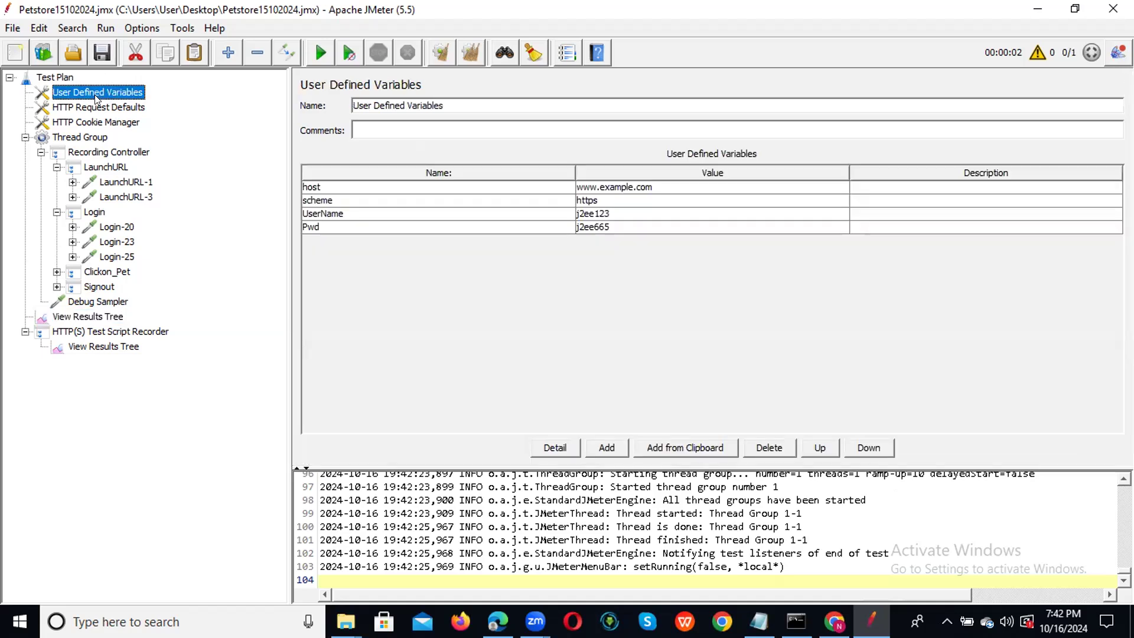
Delete the added digits from the UserName and Pwd values to restore the original credentials
left_click(613, 216)
left_click(612, 214)
key("BackSpace")
key("BackSpace")
key("BackSpace")
left_click(619, 223)
left_click(619, 222)
key("BackSpace")
key("BackSpace")
key("BackSpace")
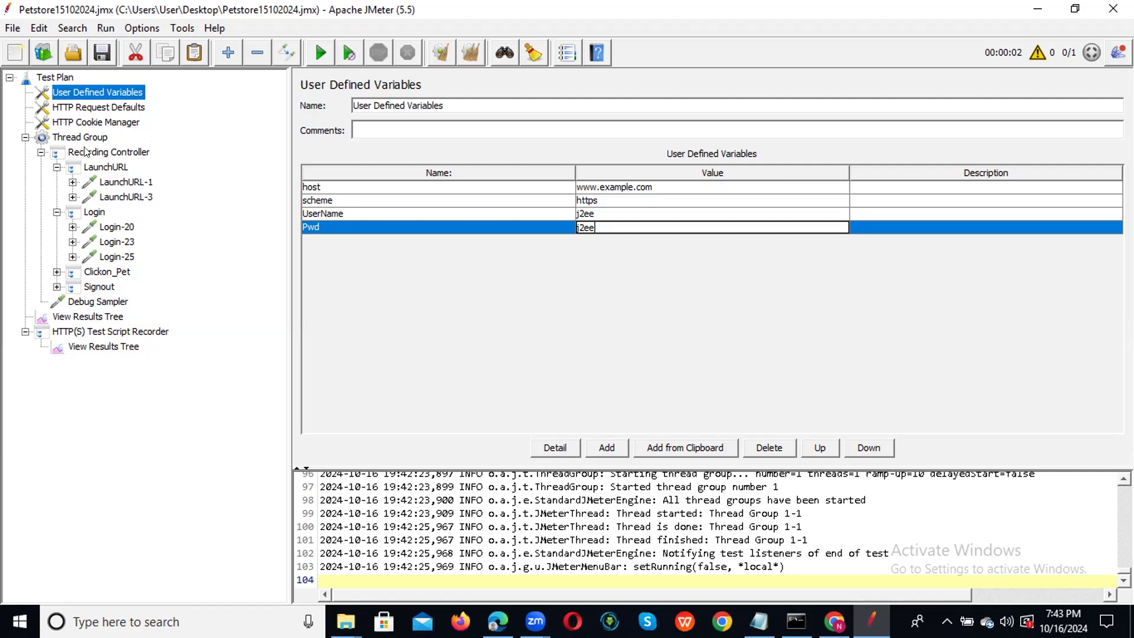
Add a CSV Data Set Config and move it above the Thread Group
left_click(75, 140)
right_click(75, 140)
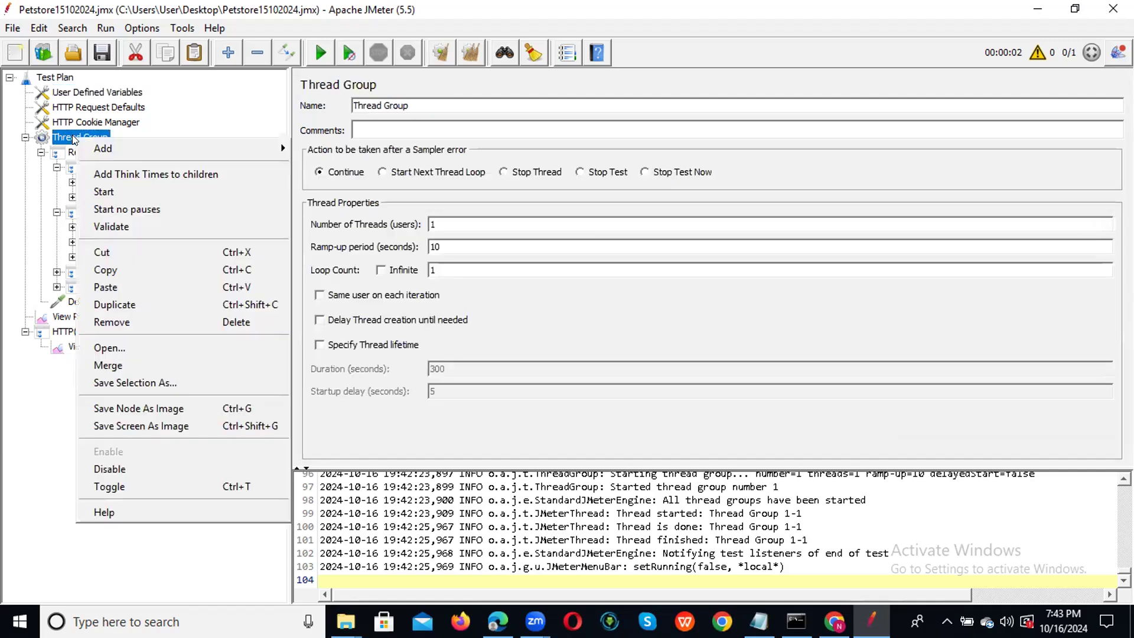
mouse_move(231, 148)
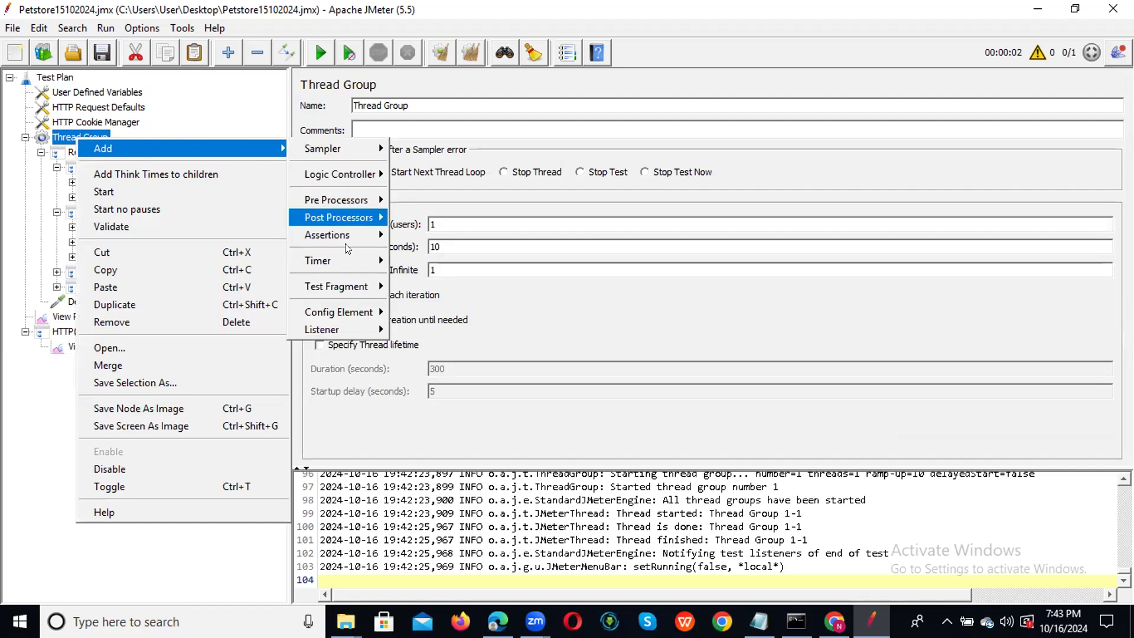
mouse_move(351, 313)
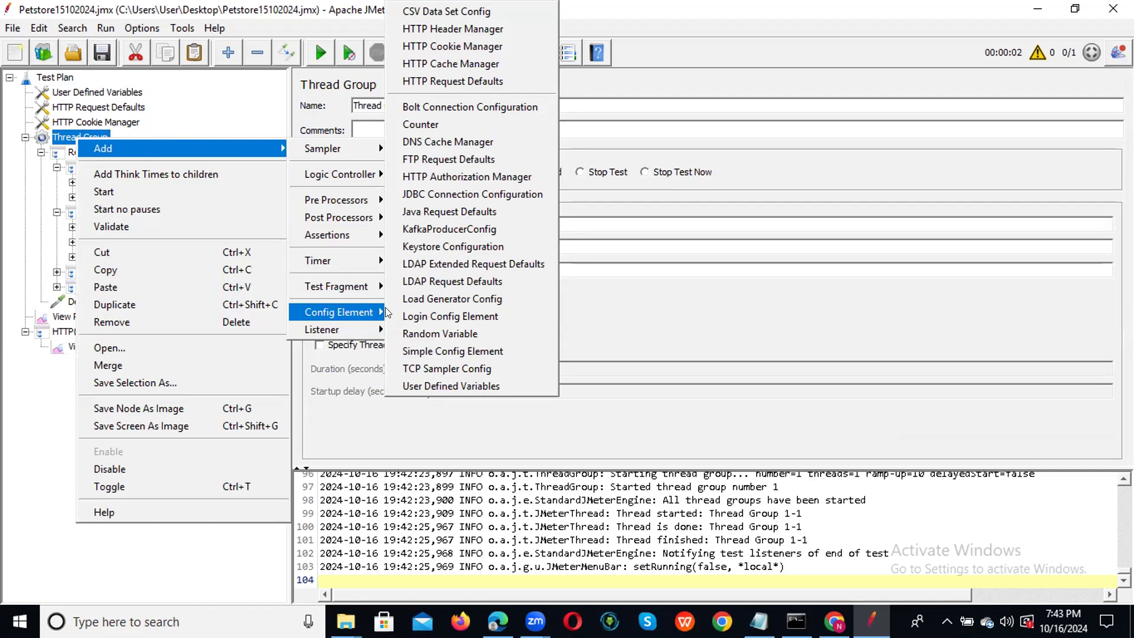
left_click(469, 13)
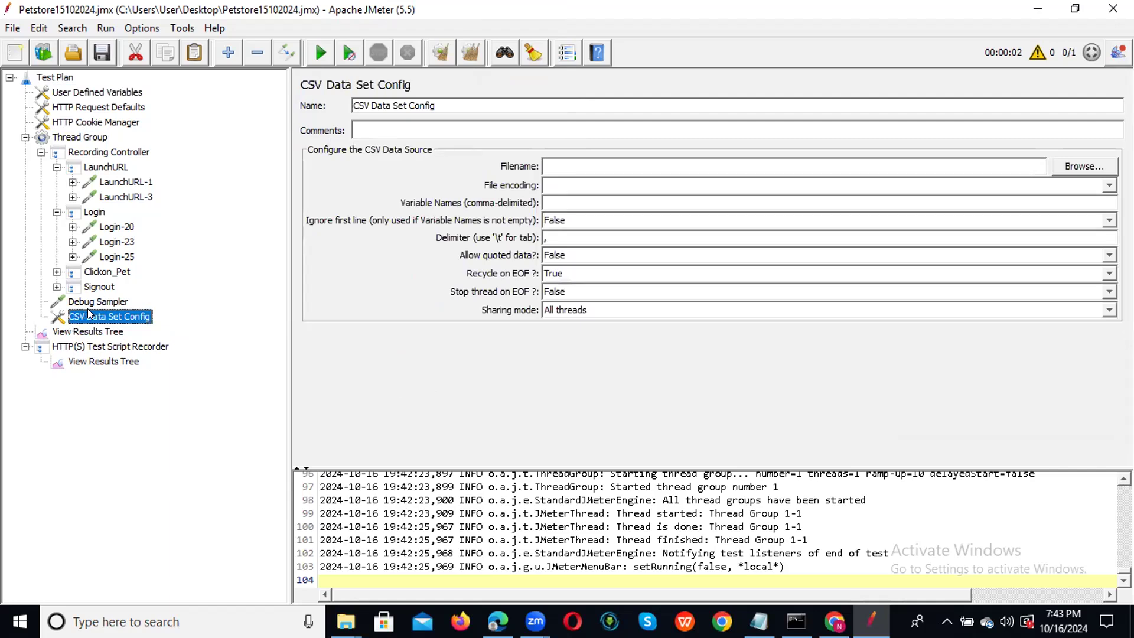
left_click_drag(87, 310, 98, 128)
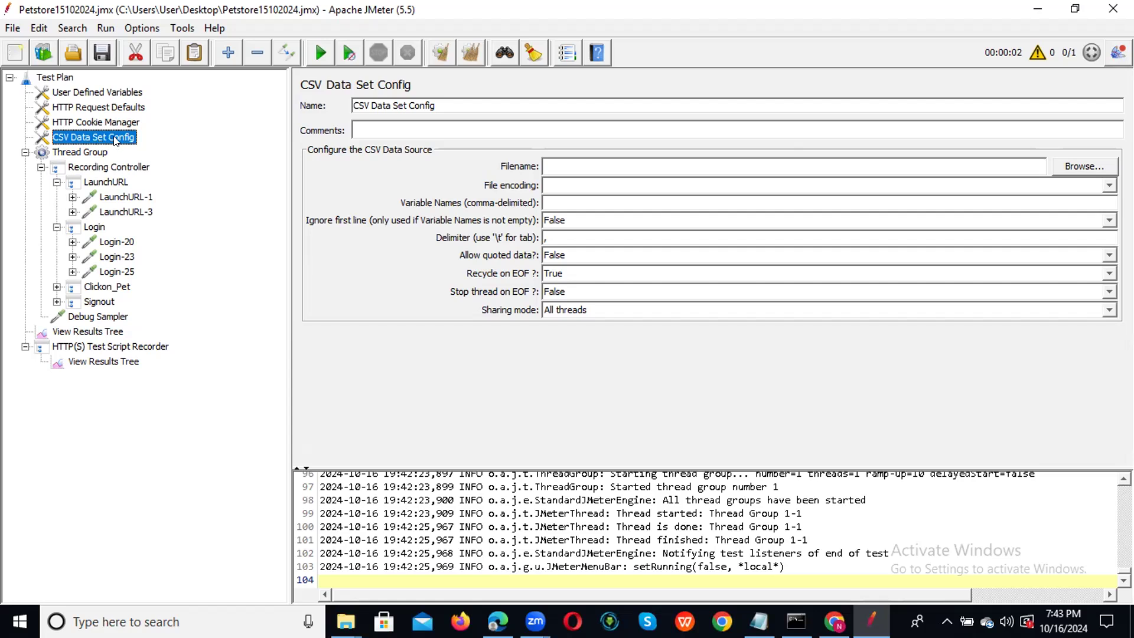
Open the CSV Data Set Config and place the cursor in its Filename field
left_click(98, 153)
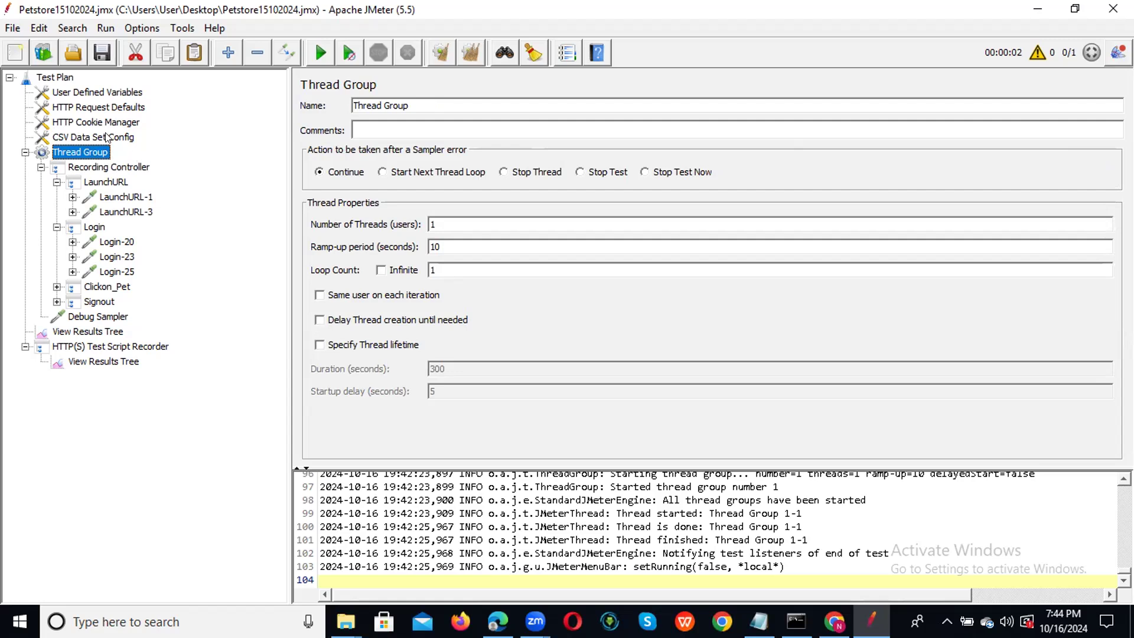
left_click(107, 138)
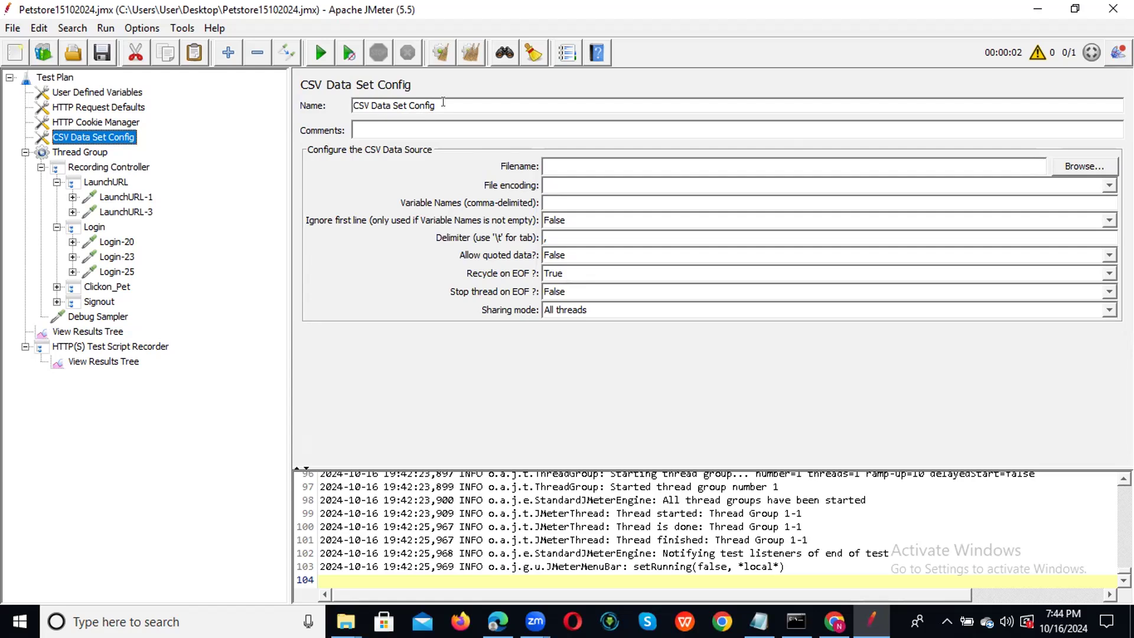
left_click(576, 168)
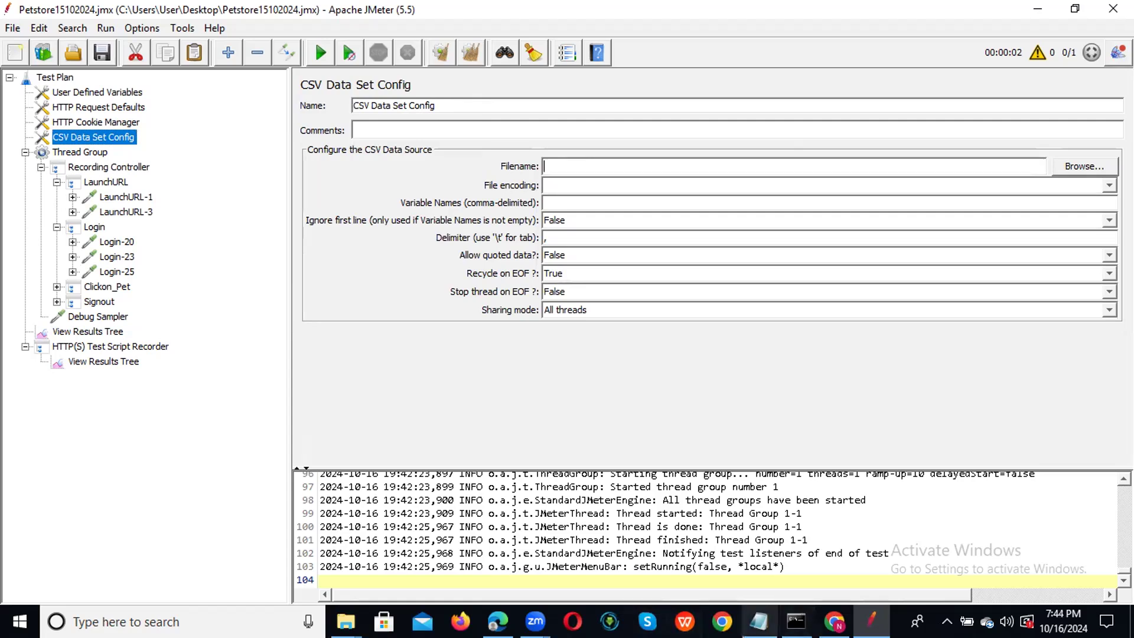
left_click(86, 609)
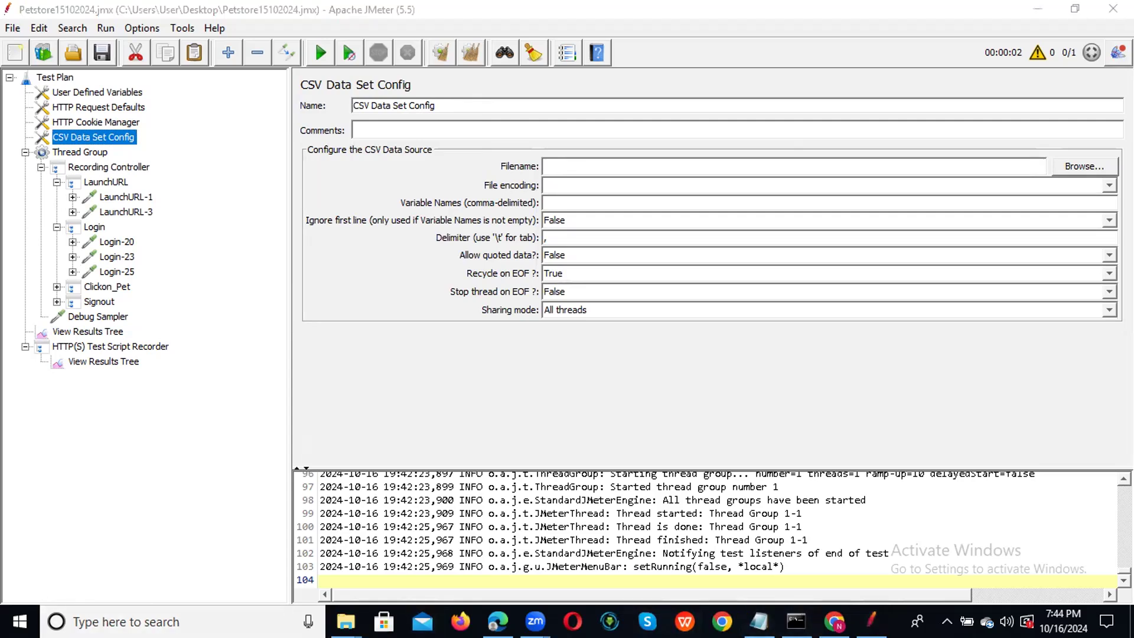
Launch Notepad and type the UserName,Pwd header followed by the first sample credential rows
type("note")
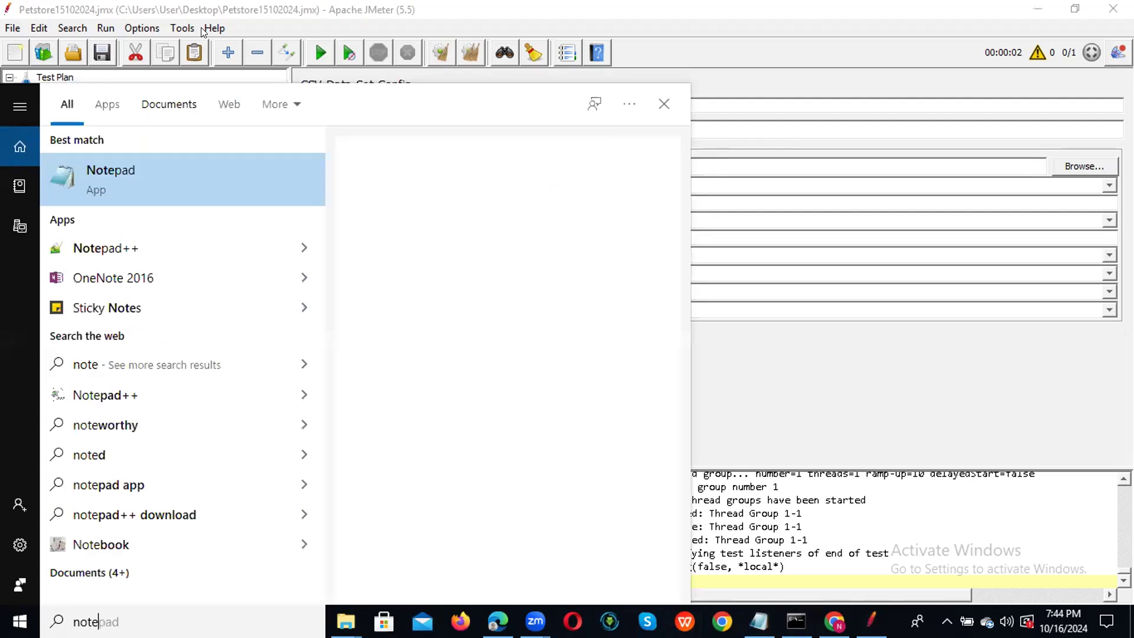
left_click(172, 179)
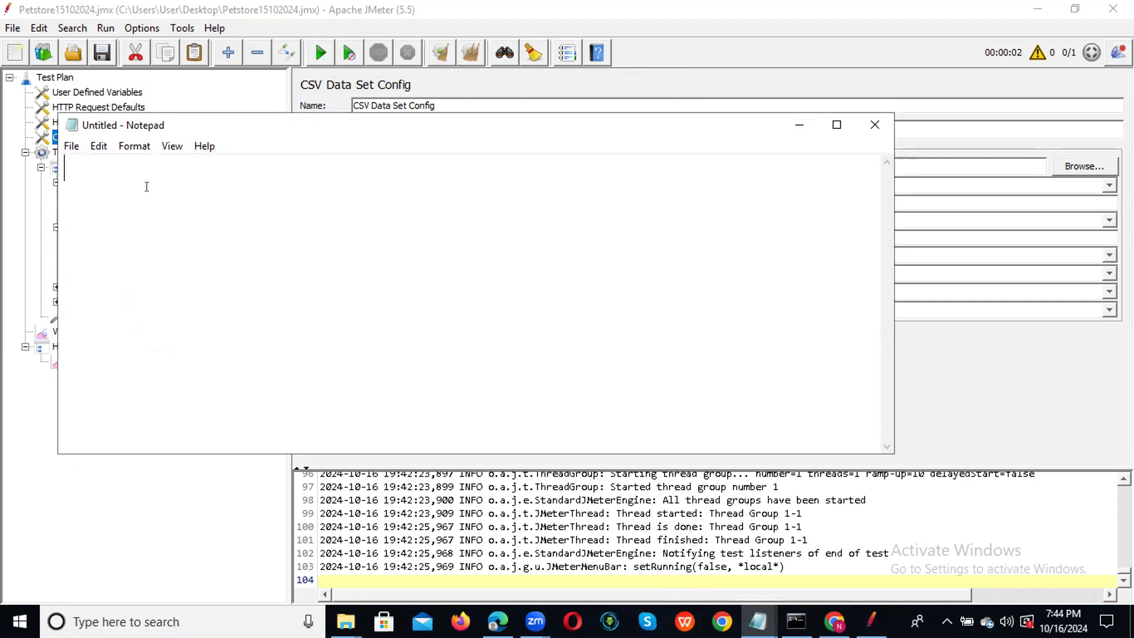
type("j2")
key("BackSpace")
key("BackSpace")
type("UserName,")
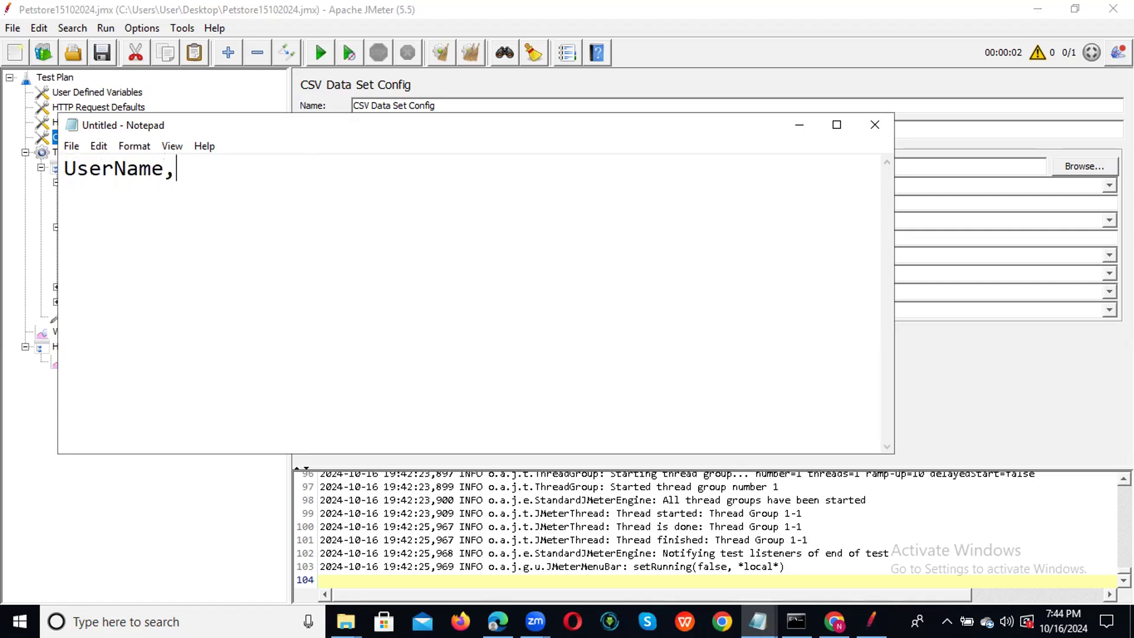
type("Pwd")
key("Return")
type("j2ee,")
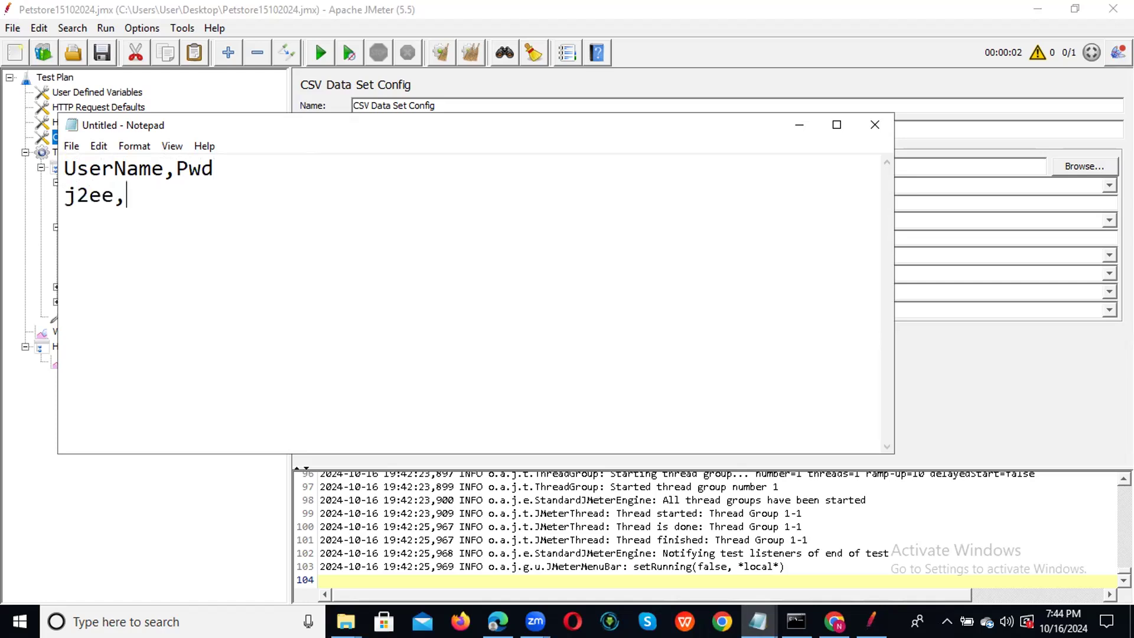
type("j2ee ")
type("j2")
type("ee1")
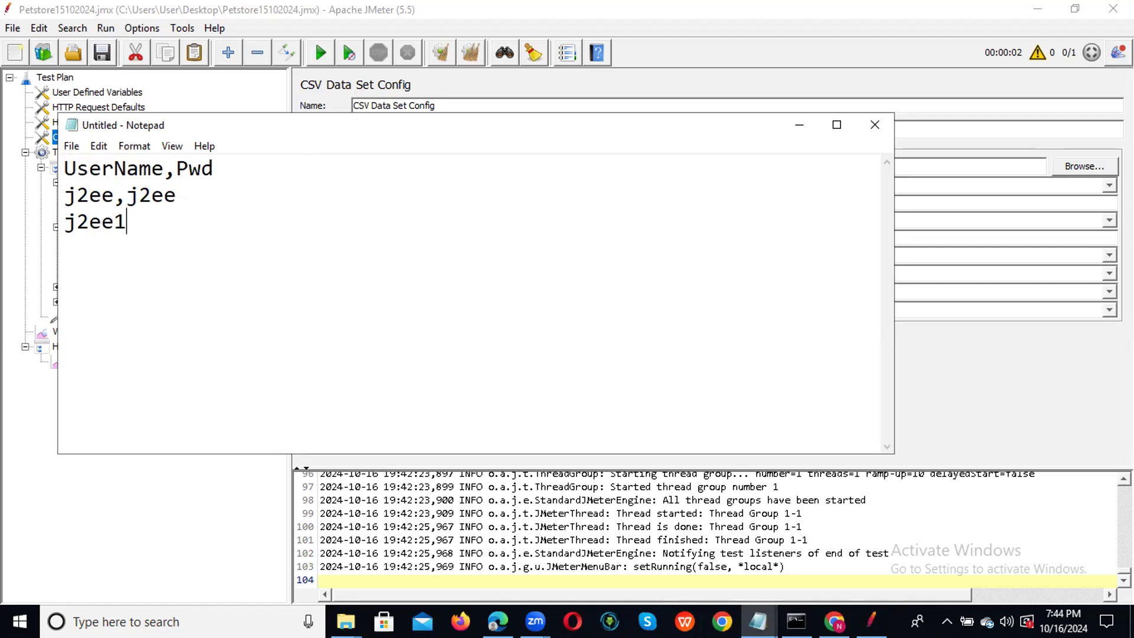
type(",j2ee3")
left_click_drag(202, 222, 50, 222)
key("ctrl+c")
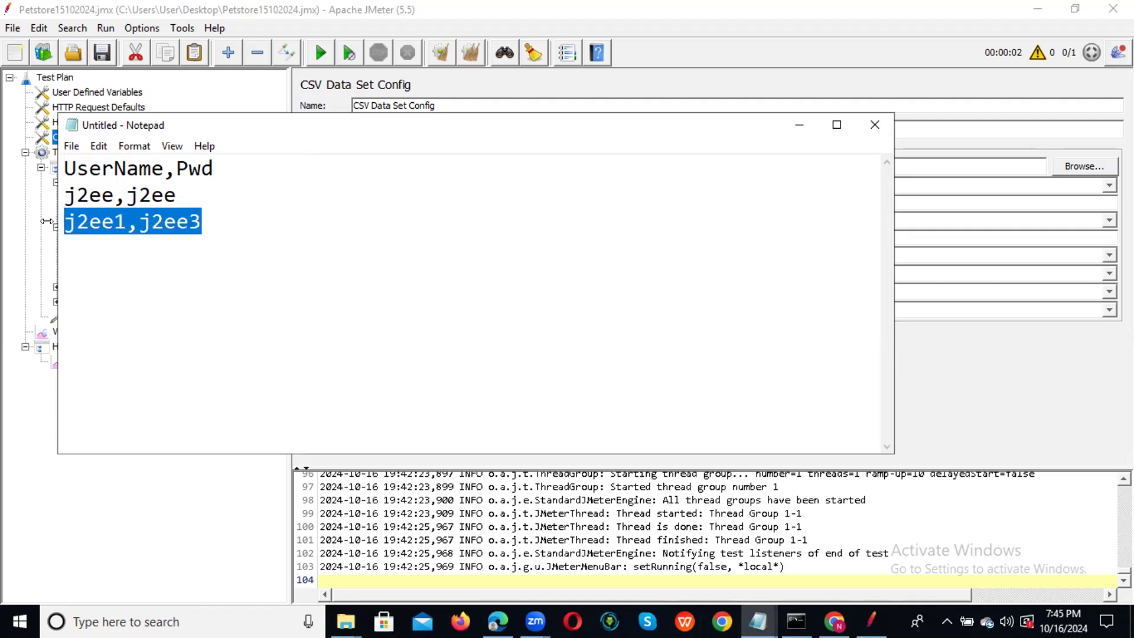
left_click(219, 218)
key("Return")
key("ctrl+v")
left_click(129, 248)
key("BackSpace")
type("4")
left_click(221, 249)
key("BackSpace")
type("5")
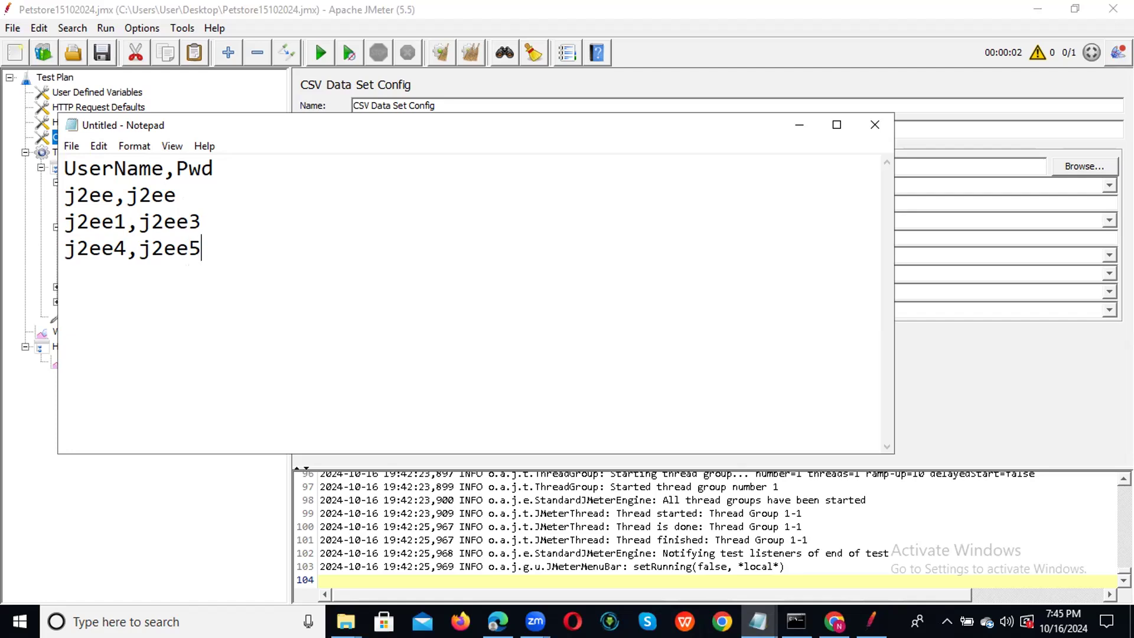
Add a fifth credential row copied from line 4, with username and password digits changed to 6
left_click_drag(220, 241, 59, 262)
key("ctrl+c")
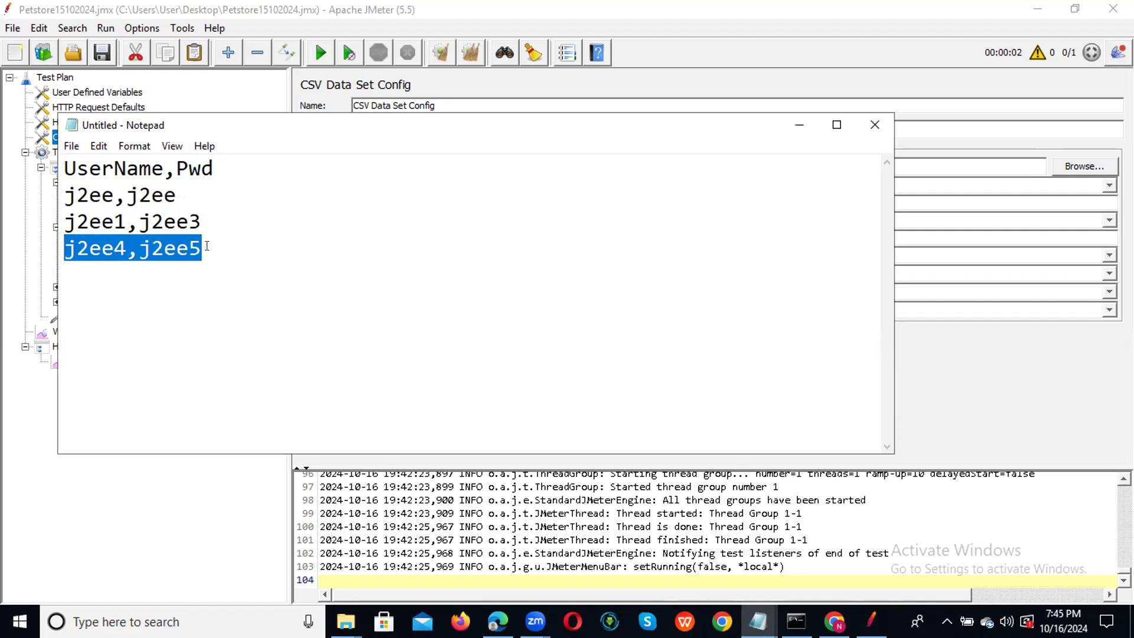
key("End")
key("Return")
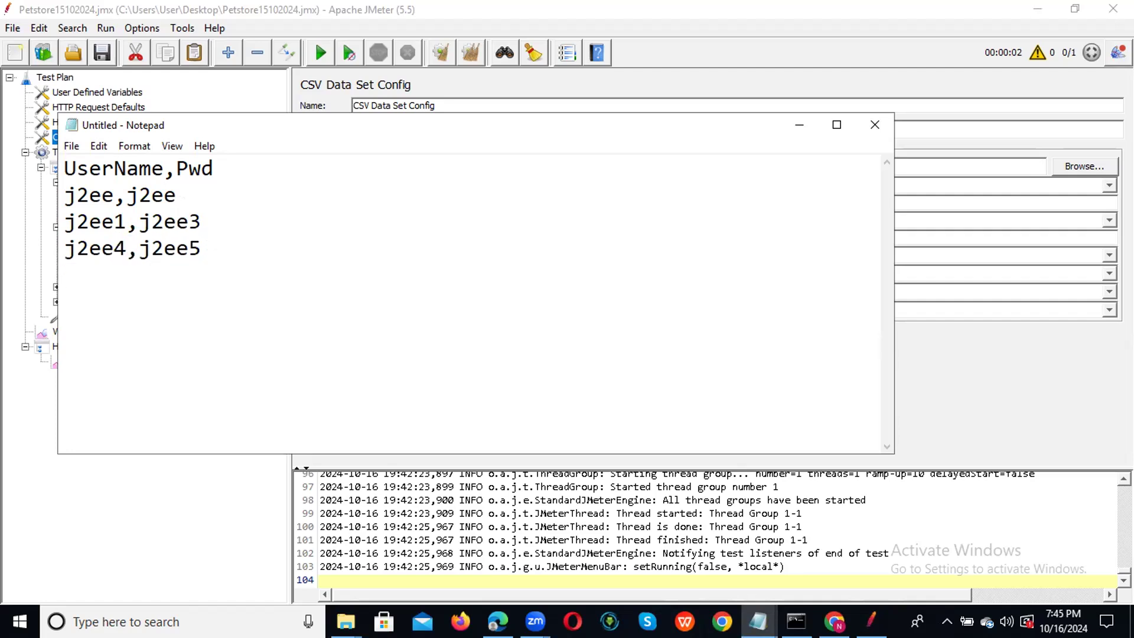
key("ctrl+v")
left_click(120, 267)
key("BackSpace")
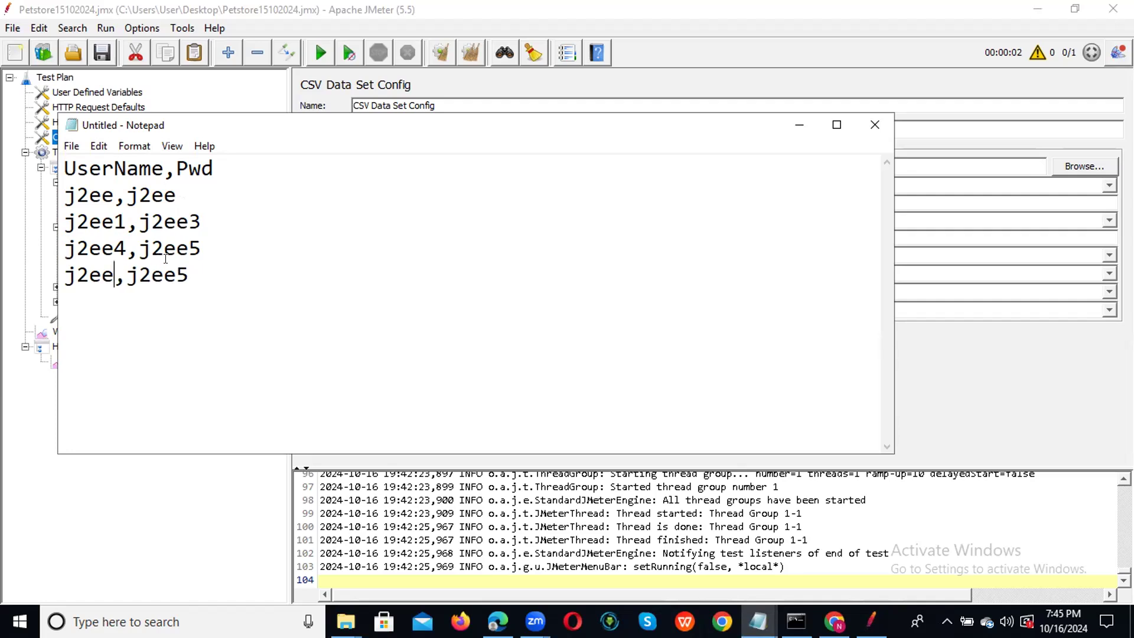
type("6")
left_click(212, 264)
key("BackSpace")
type("6")
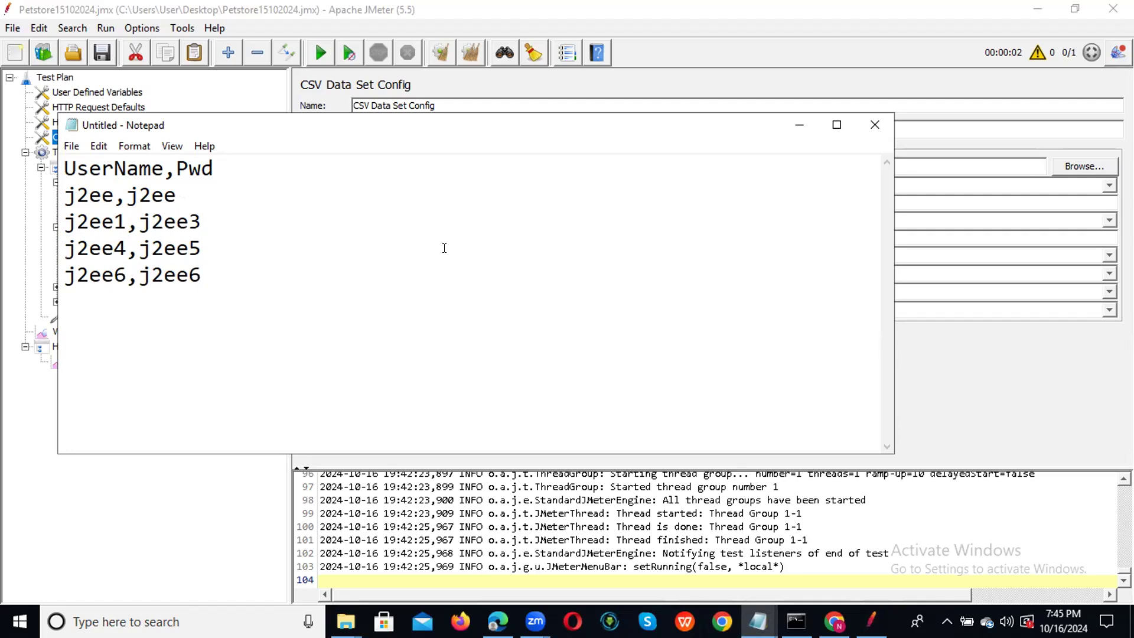
Save the text as Logindetails.txt on the Desktop and minimize Notepad to return to JMeter
key("ctrl+s")
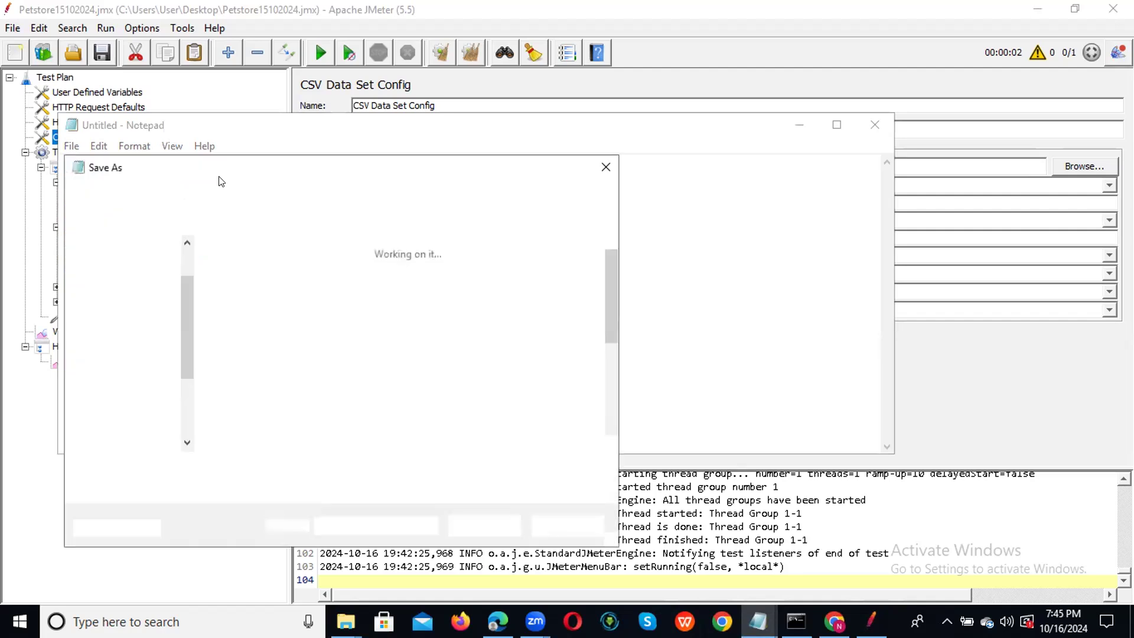
left_click(127, 292)
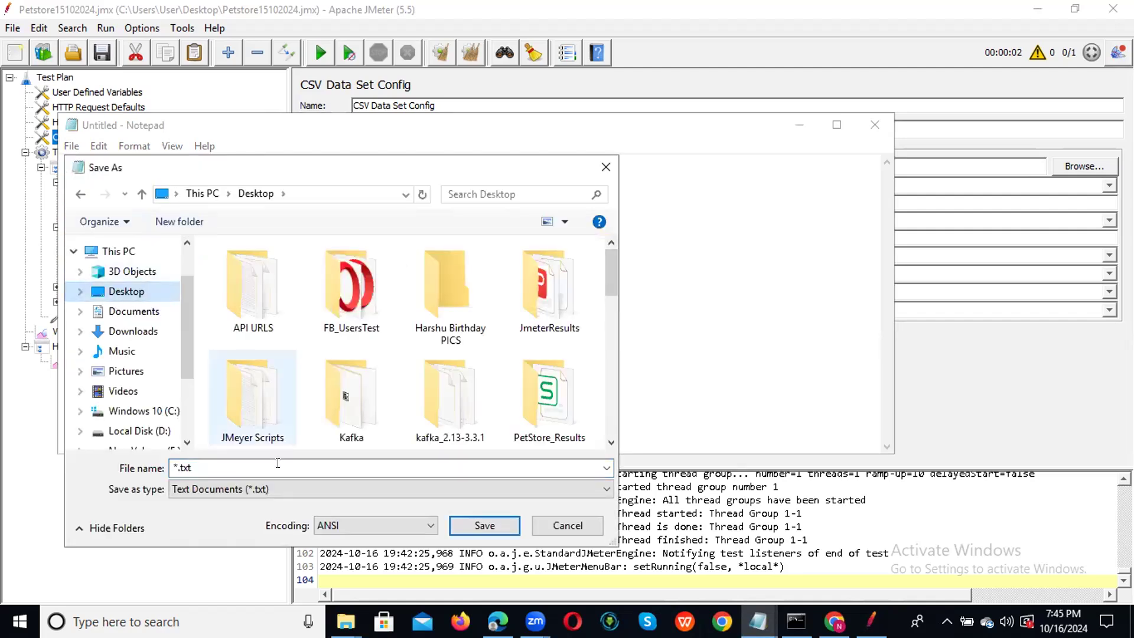
left_click(200, 466)
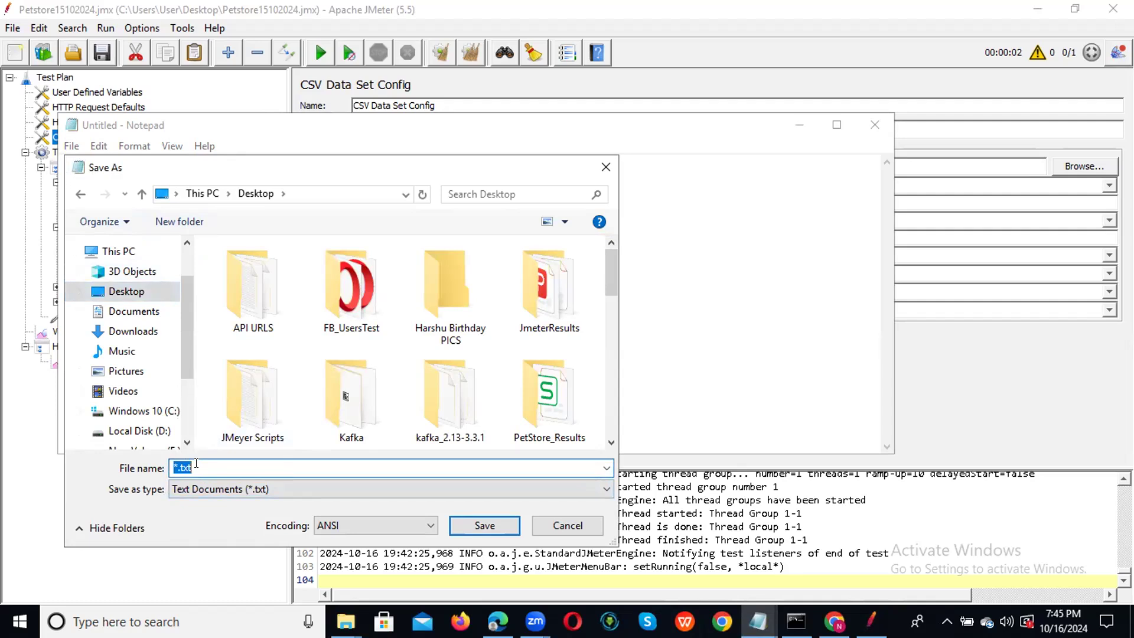
type("Logindetails")
left_click(484, 525)
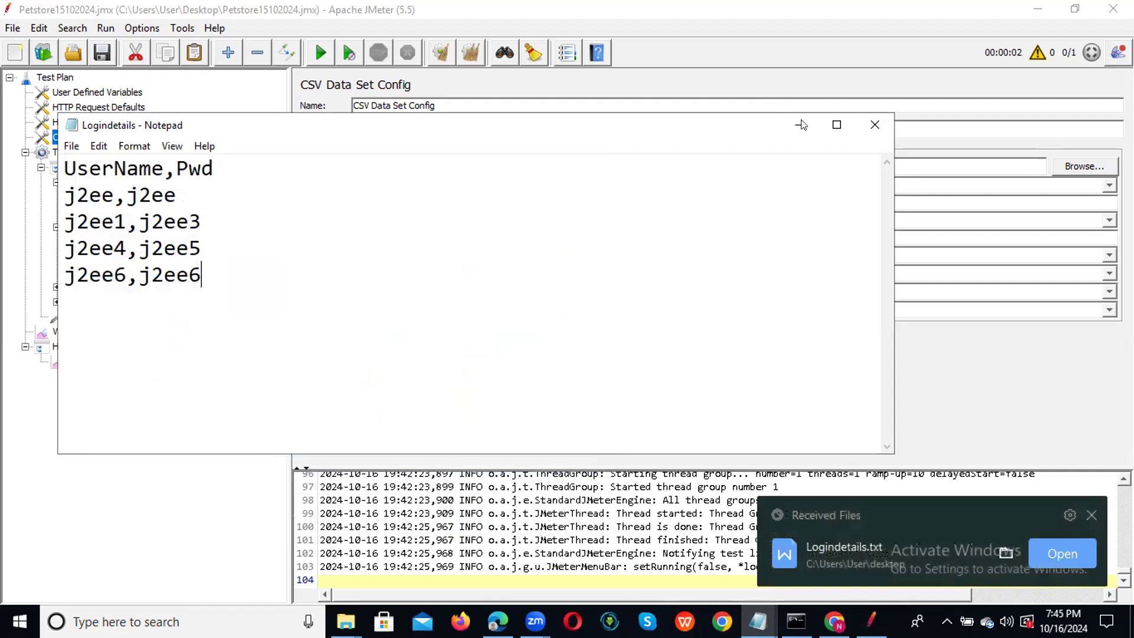
left_click(800, 123)
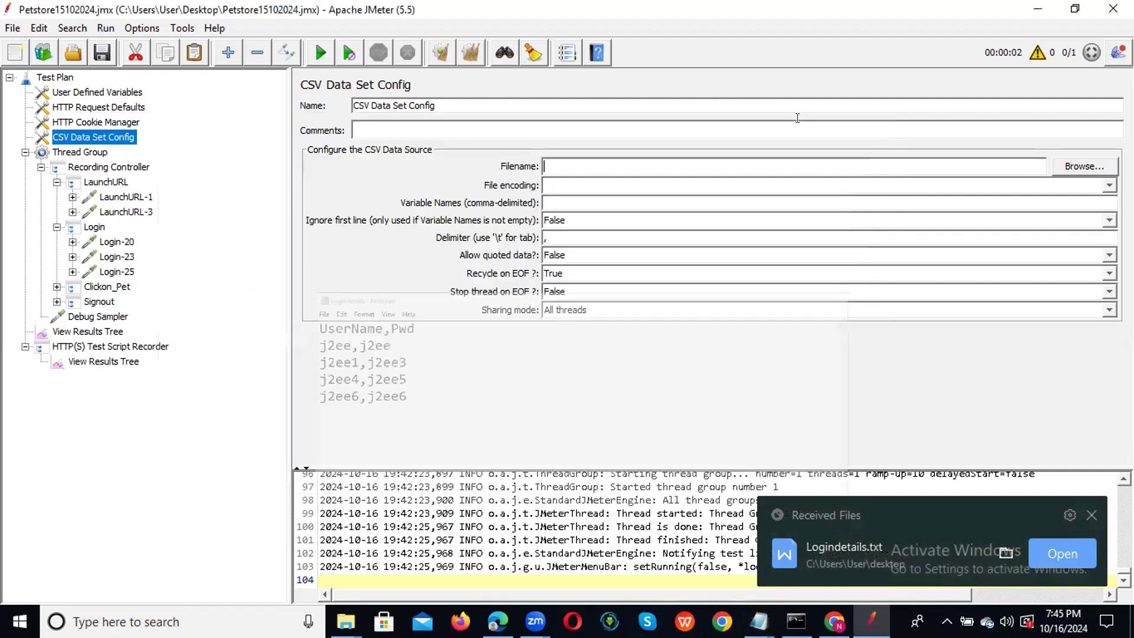
Set the CSV Data Set Config filename to Desktop/Logindetails.txt via the file browser
left_click(1080, 169)
scroll(634, 250, "right", 3)
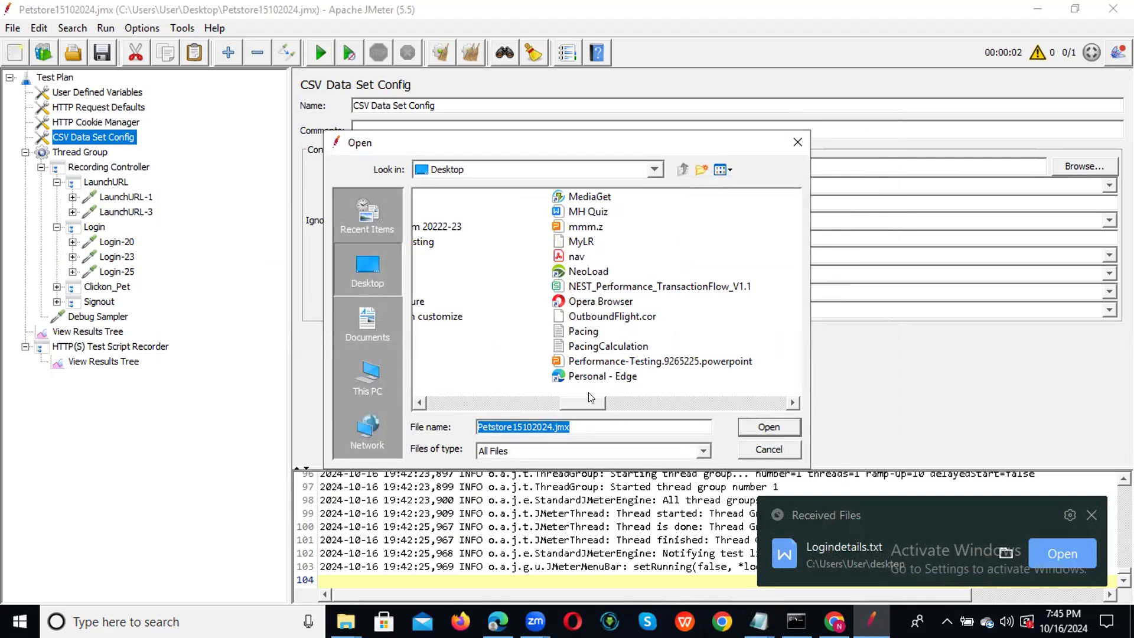
left_click_drag(583, 403, 447, 407)
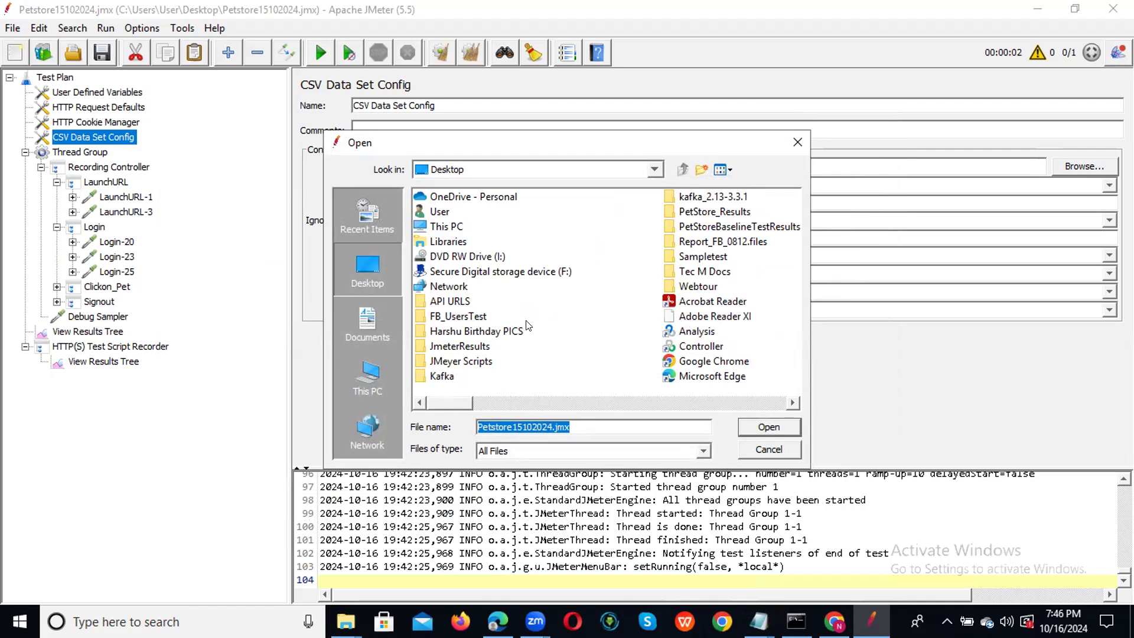
left_click(481, 316)
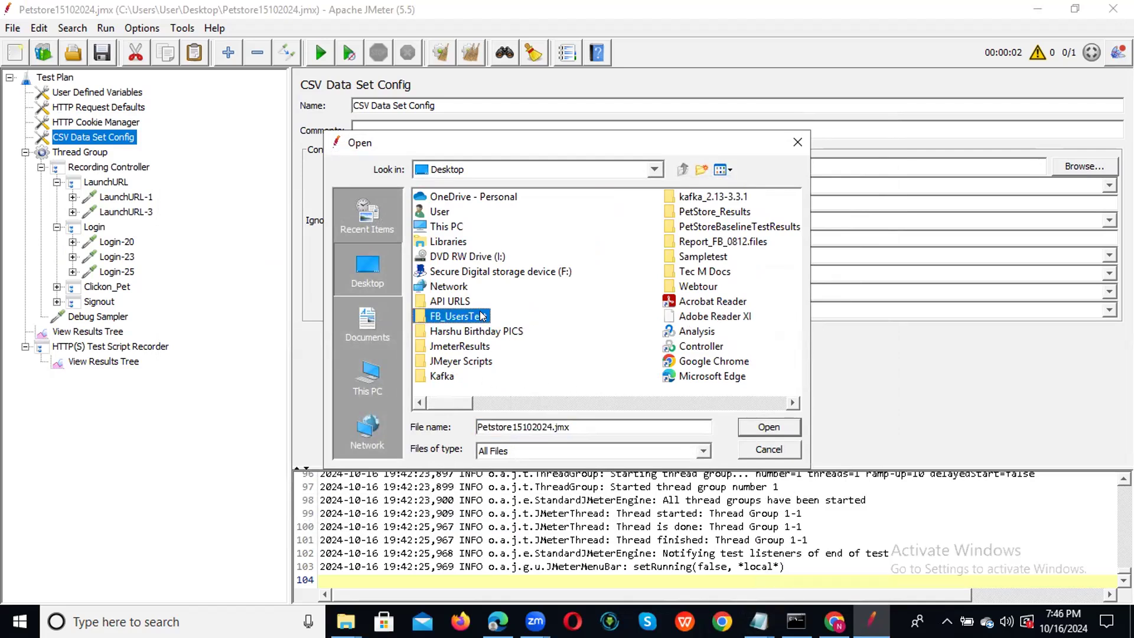
key("l")
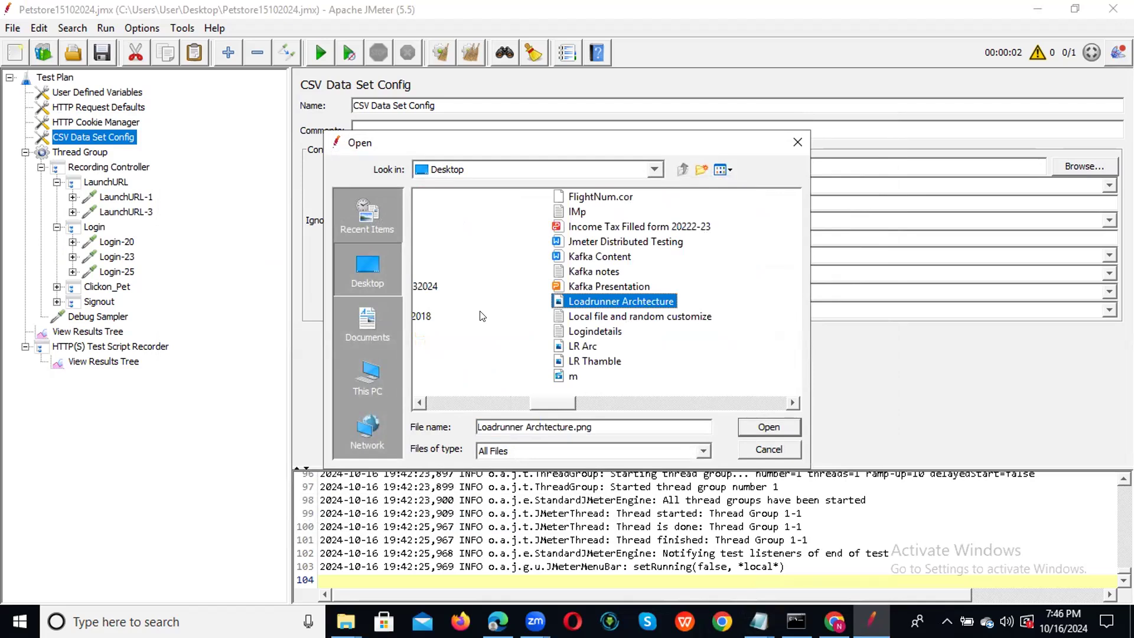
left_click(597, 332)
left_click(760, 433)
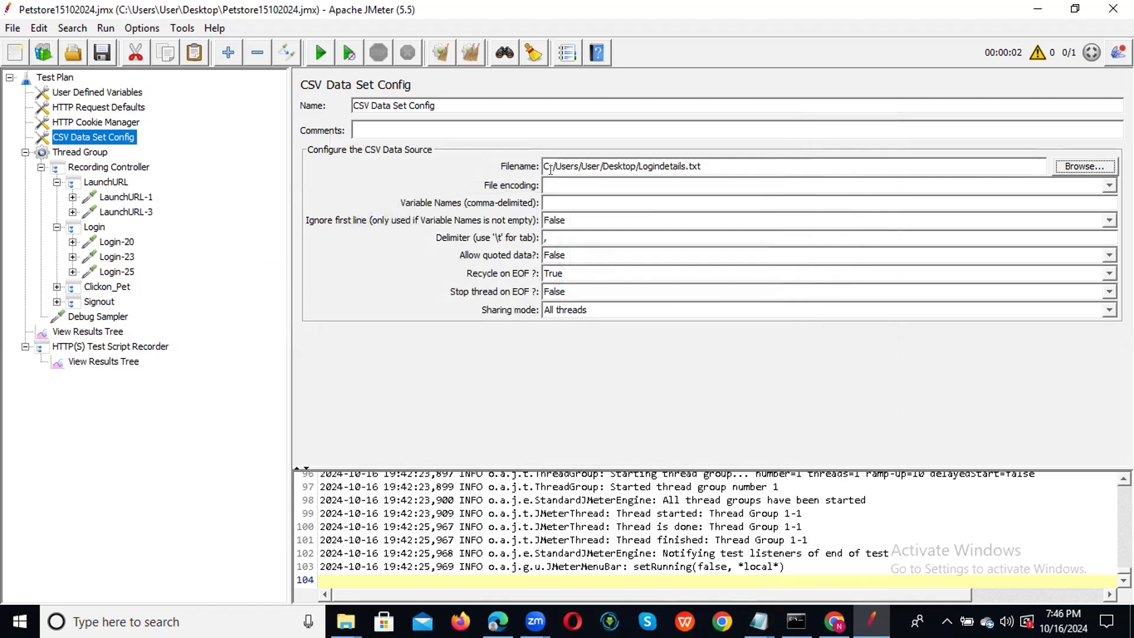
left_click(557, 184)
Choose UTF-8 as the file encoding and enter UserName,Pwd as the variable names
left_click(796, 185)
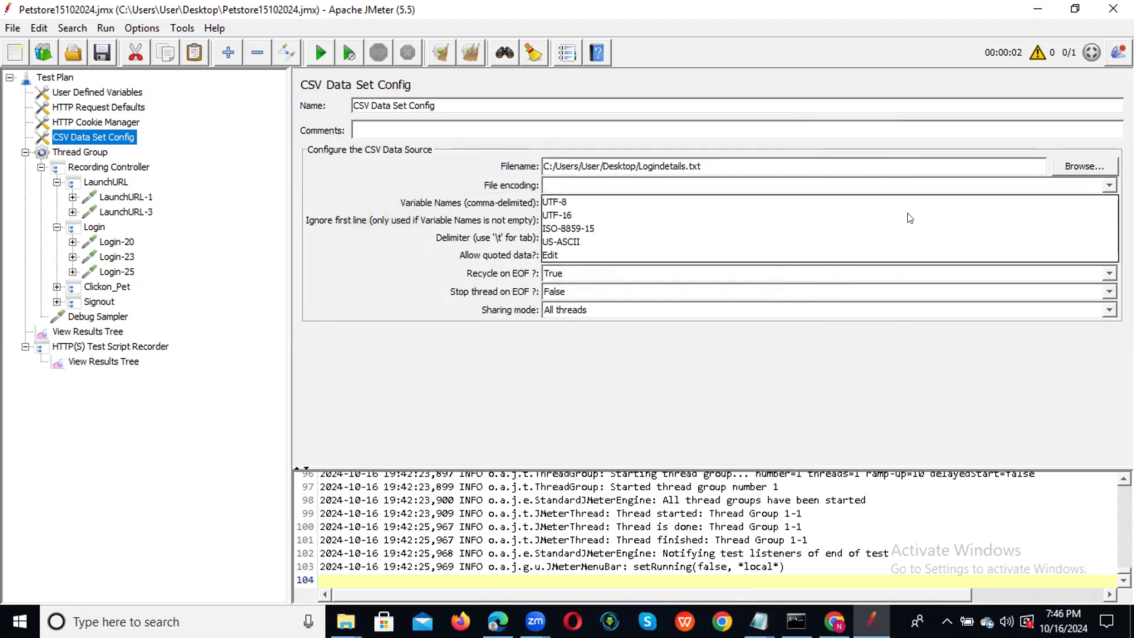
left_click(794, 201)
left_click(571, 199)
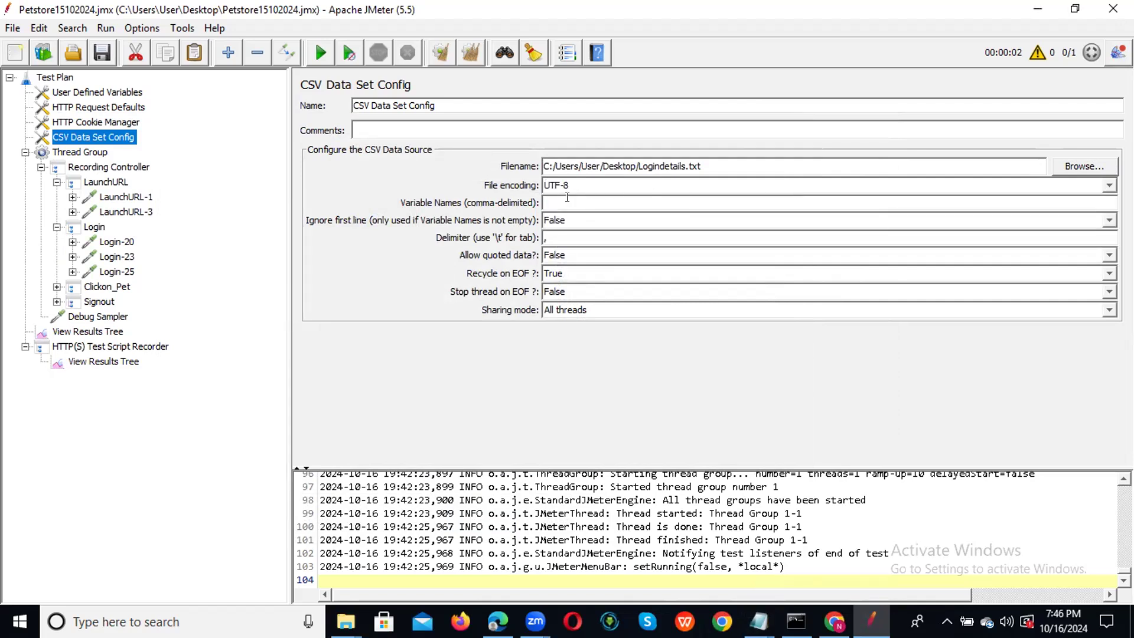
type("UserName,Pwd")
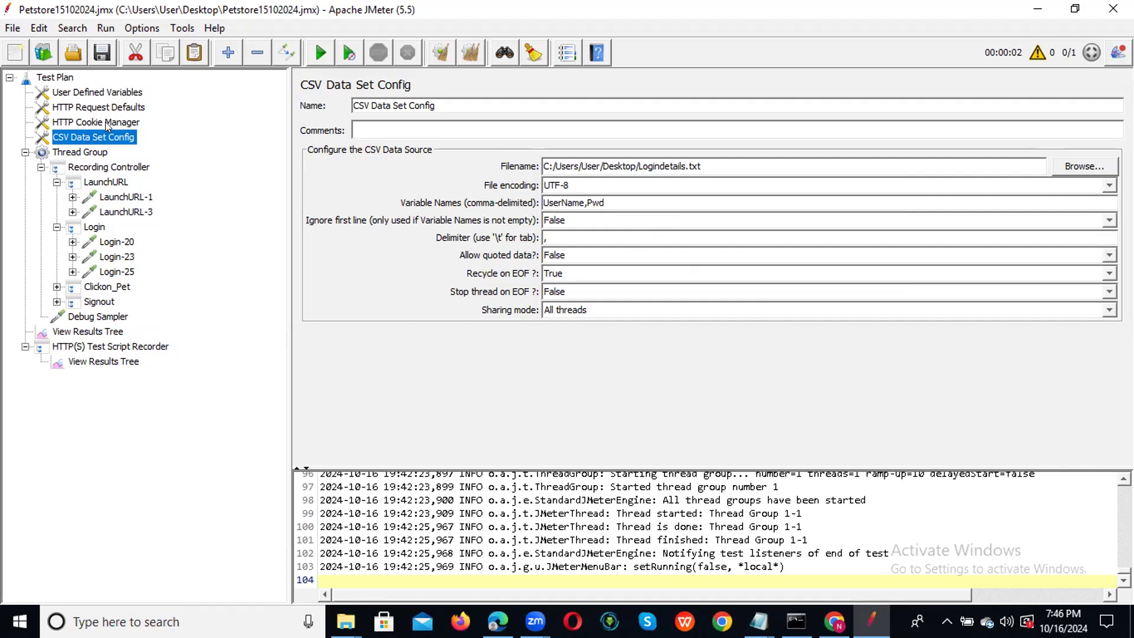
left_click(109, 98)
Delete the UserName and Pwd rows from User Defined Variables, leaving host and scheme
left_click(374, 217)
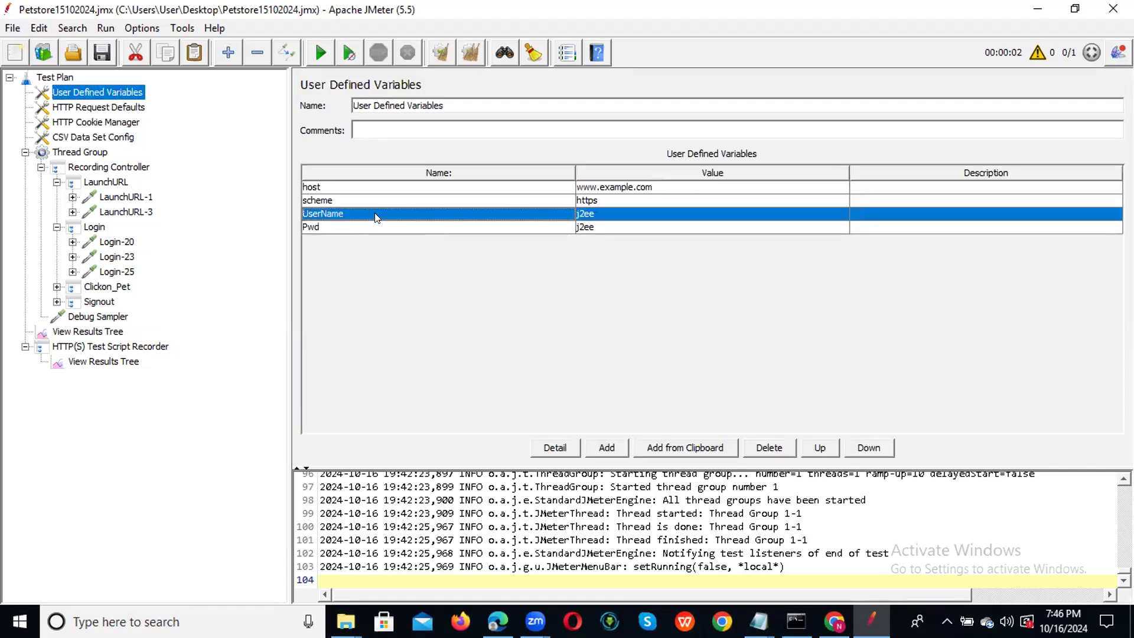
left_click(761, 448)
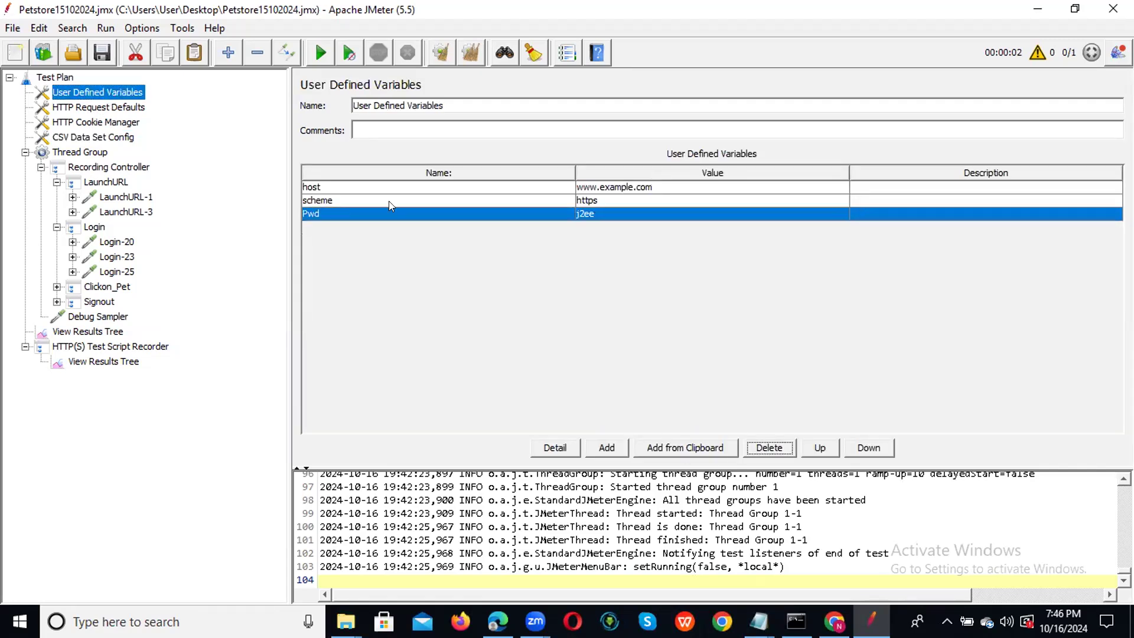
left_click(765, 448)
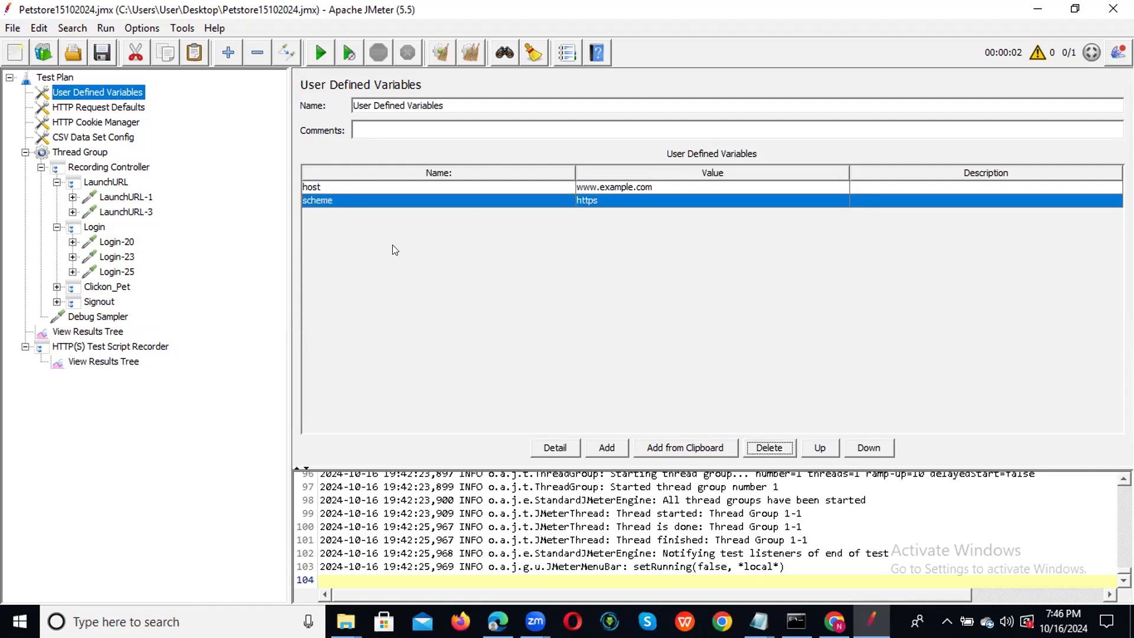
left_click(98, 92)
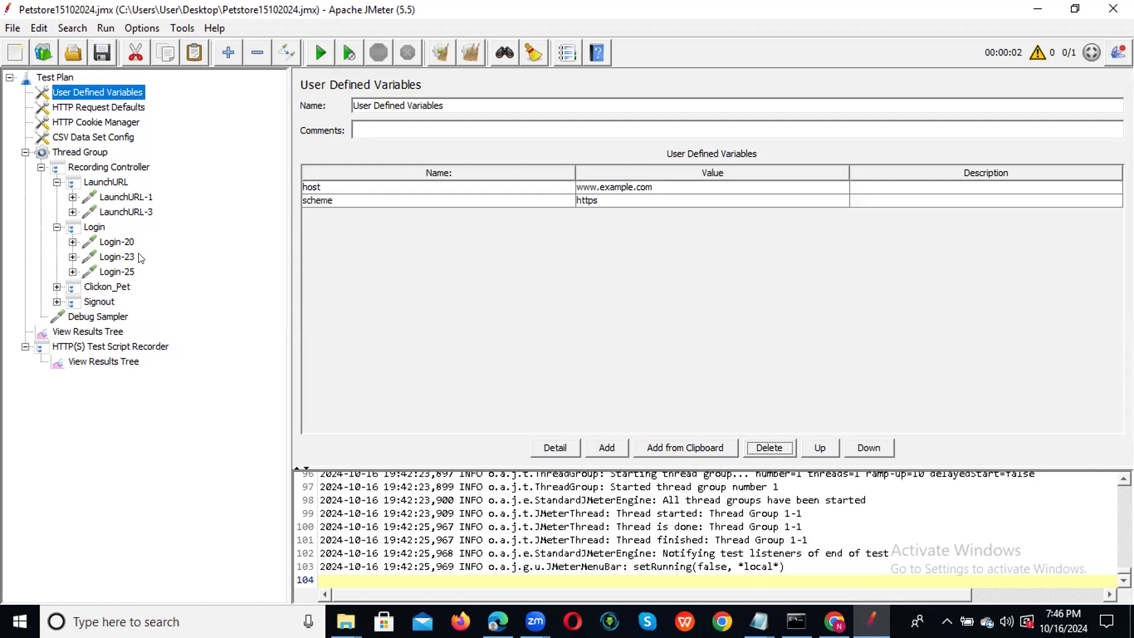
Clear the previous run's results in View Results Tree
left_click(83, 161)
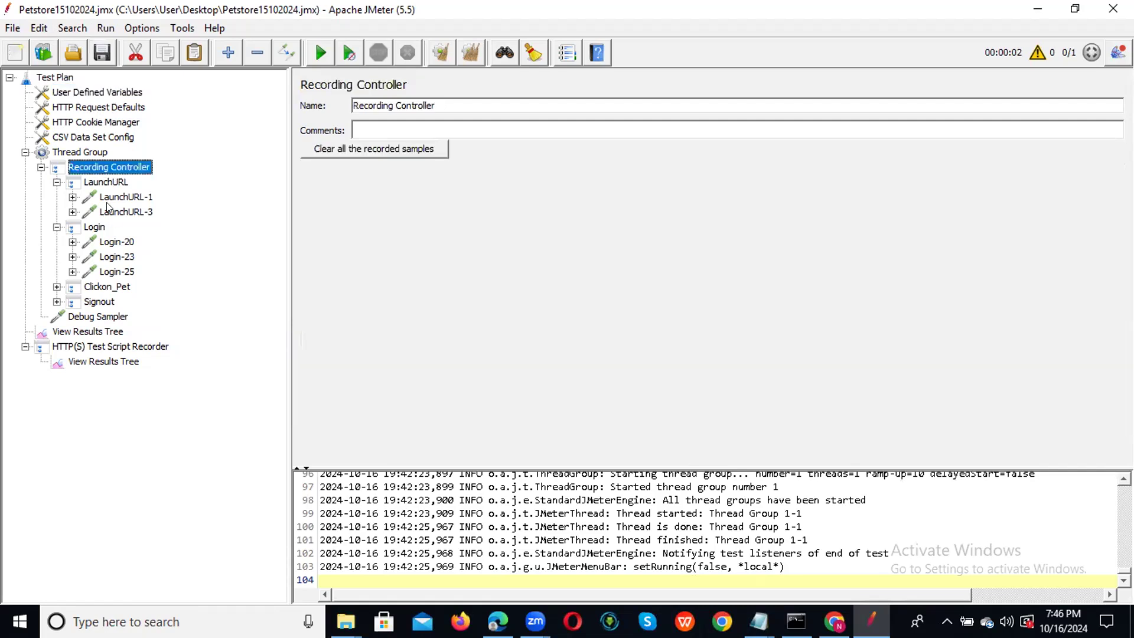
left_click(101, 330)
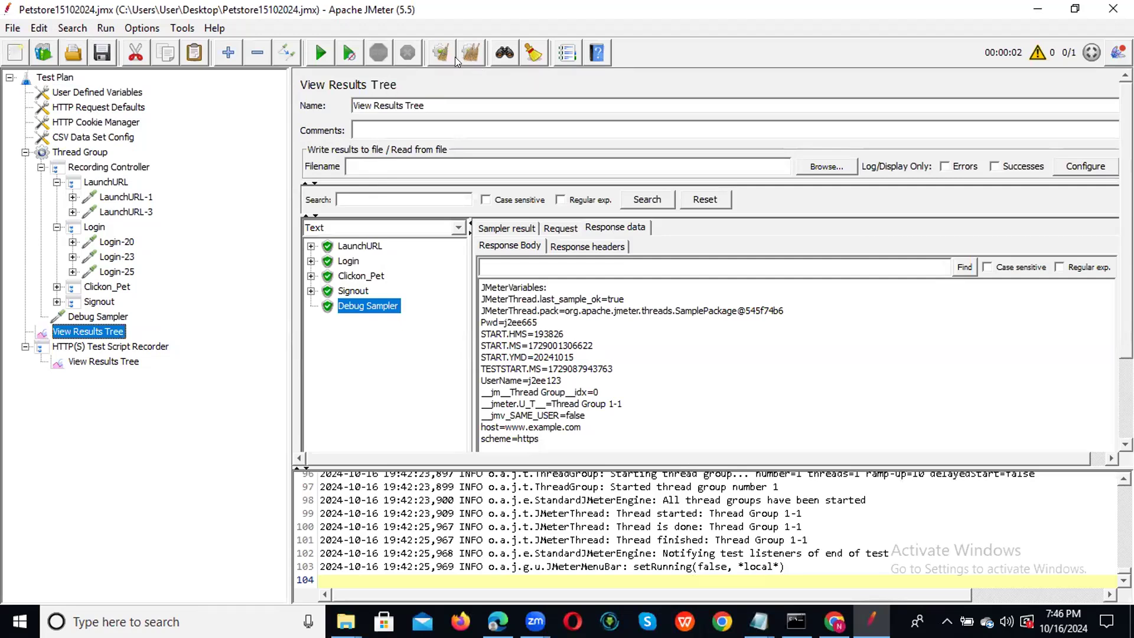
left_click(439, 53)
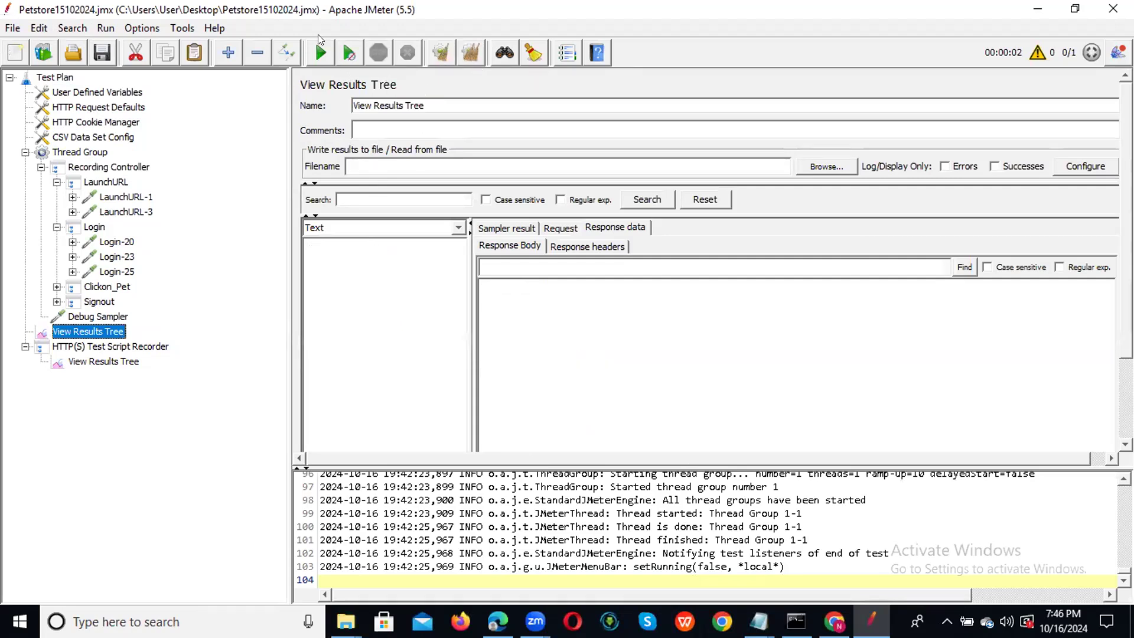
Run the test plan, appending to the existing results file, and view the Debug Sampler's variables
left_click(314, 54)
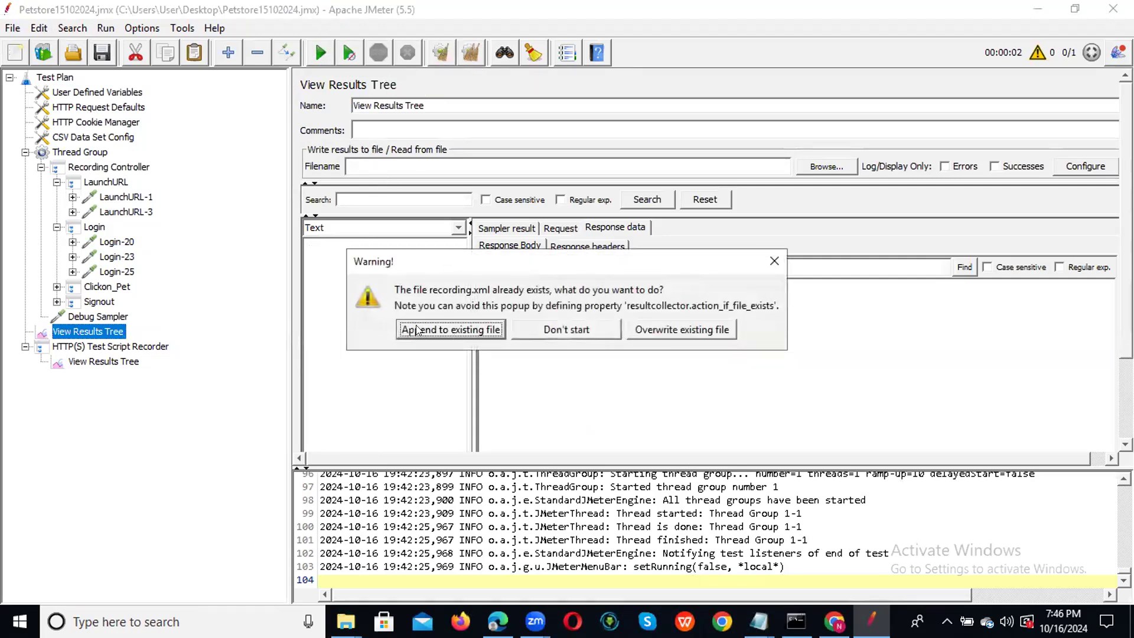
left_click(416, 328)
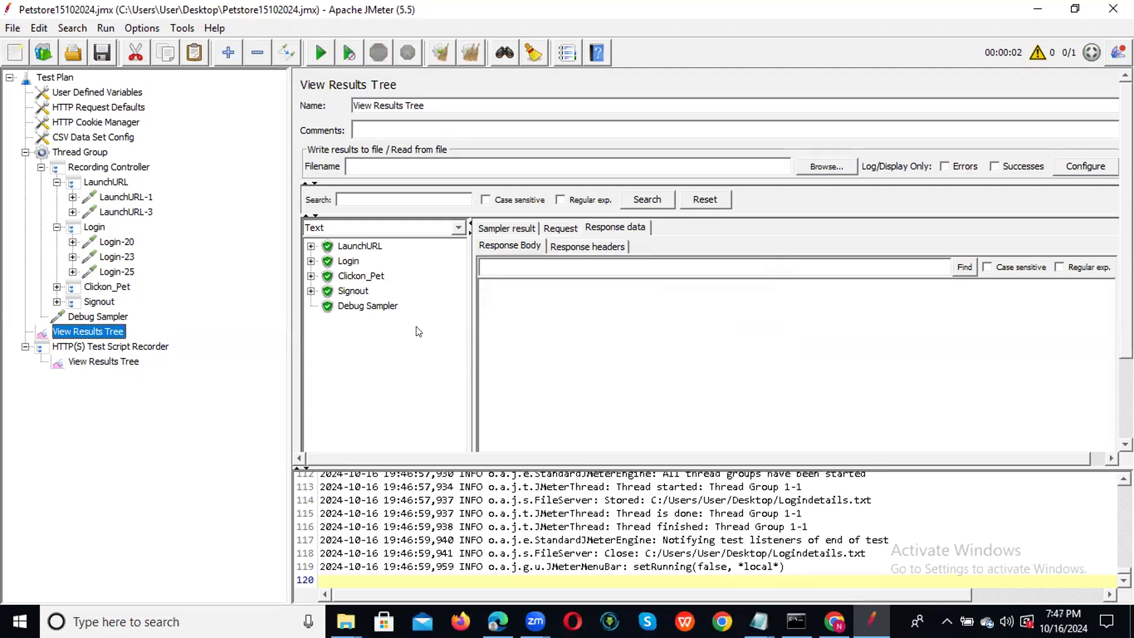
left_click(379, 305)
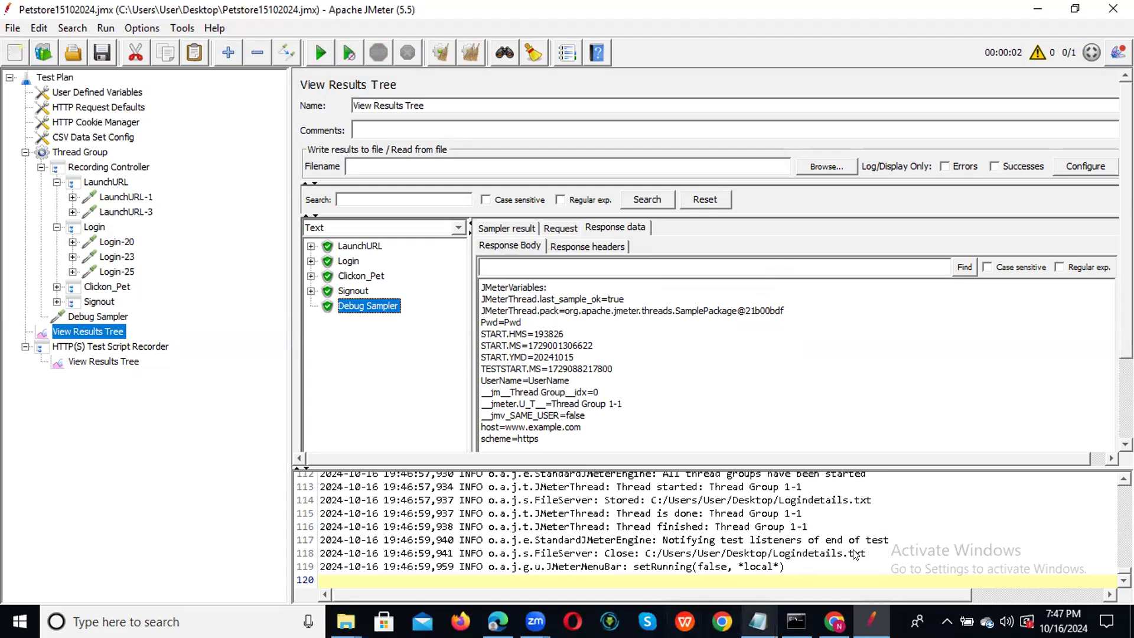
Delete the UserName,Pwd header line and its blank line from Logindetails, then close Notepad
left_click(758, 621)
left_click_drag(211, 165, 49, 169)
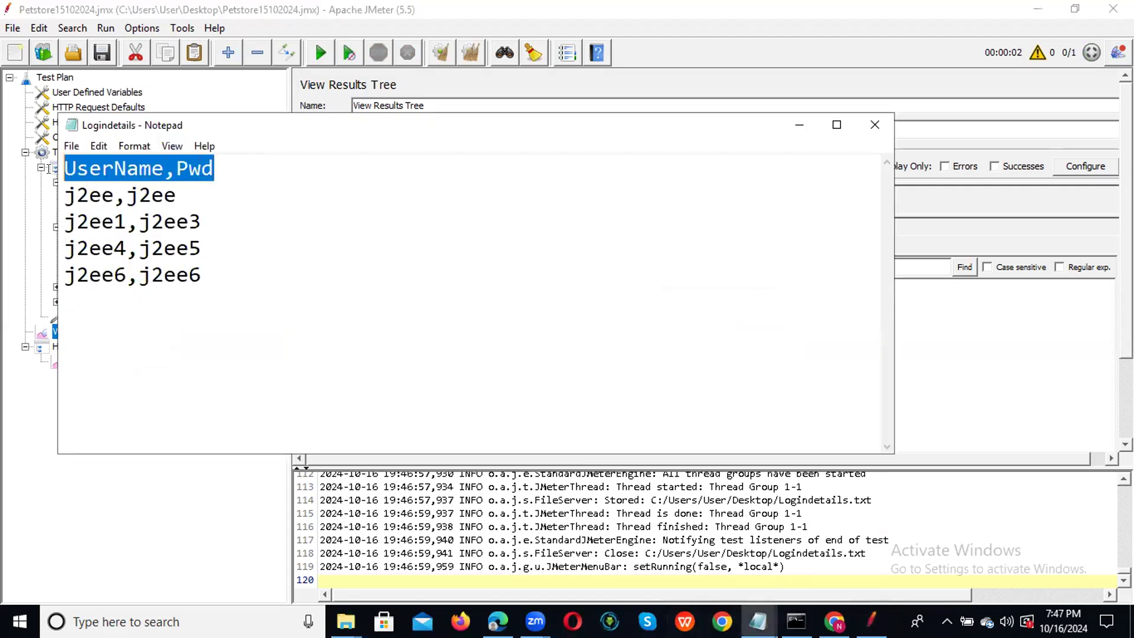
key("Delete")
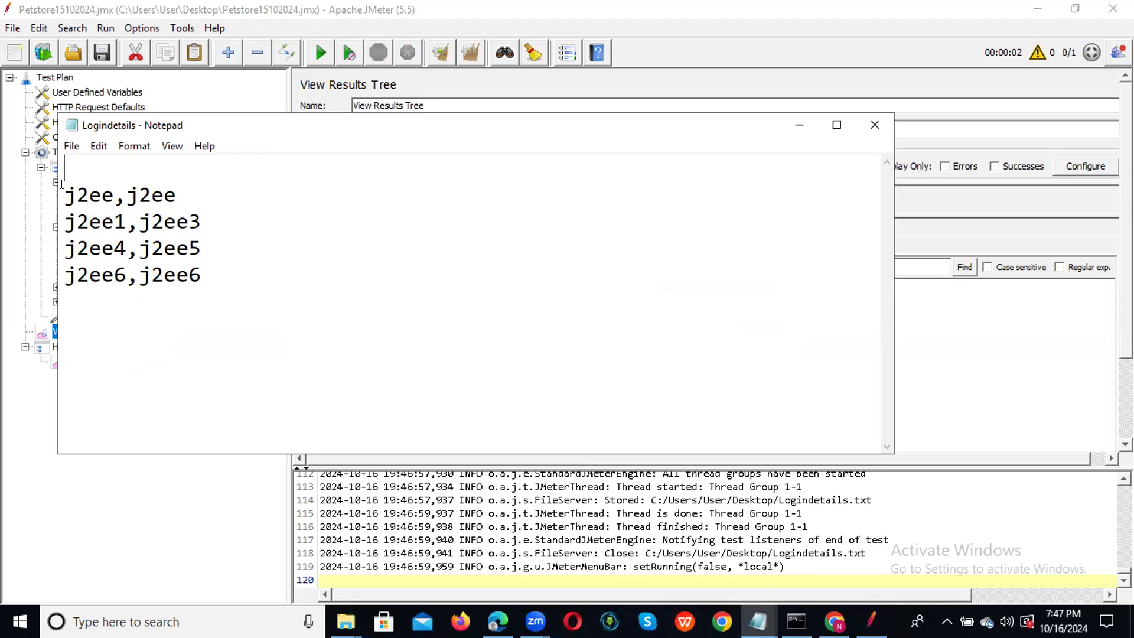
key("BackSpace")
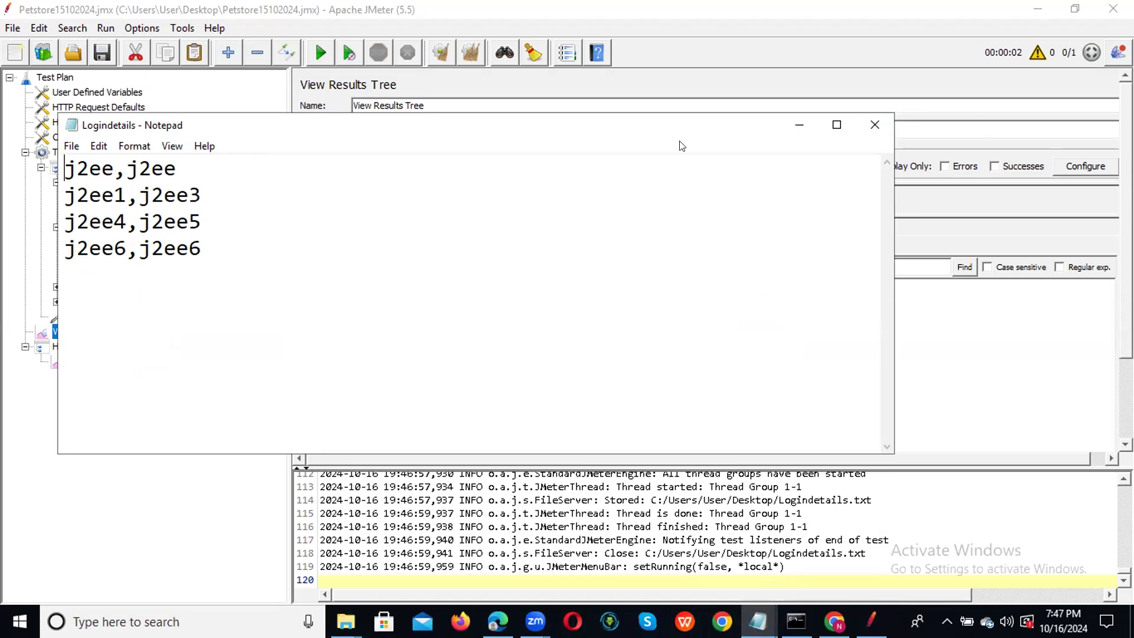
left_click_drag(682, 133, 679, 293)
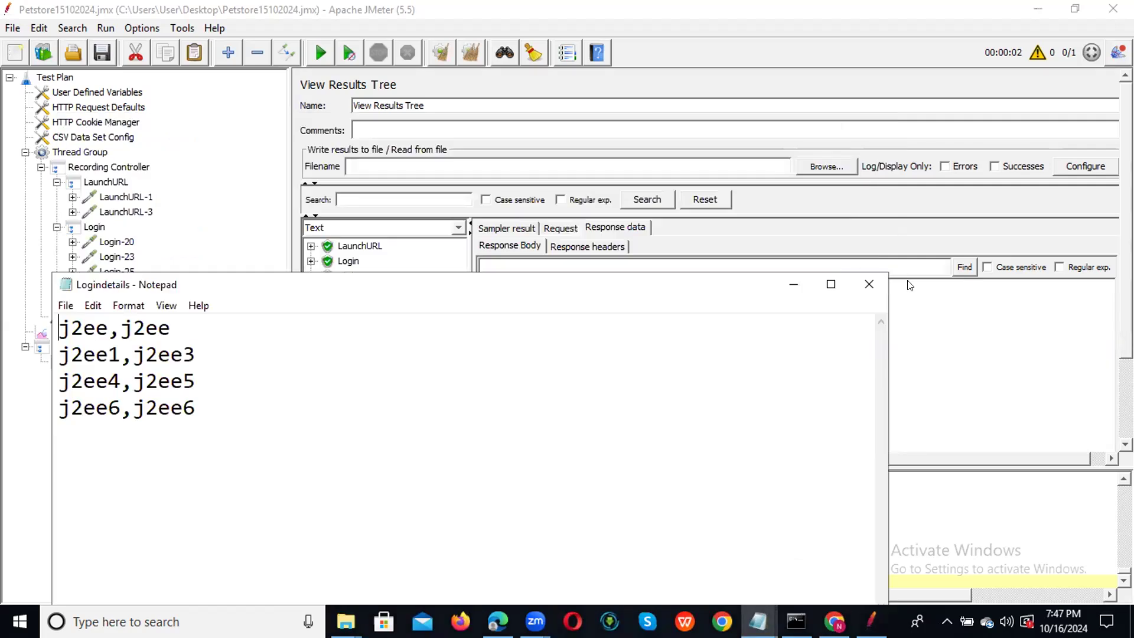
left_click(867, 282)
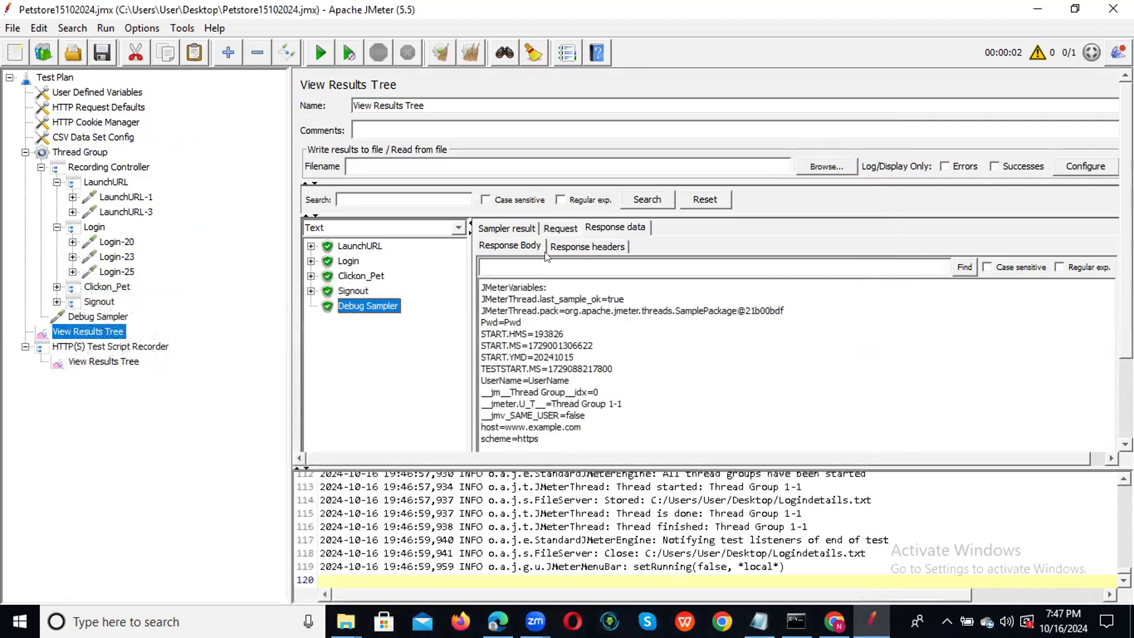
Check CSV Data Set Config and Debug Sampler, clear View Results Tree, and rerun appending to recording.xml
left_click(84, 138)
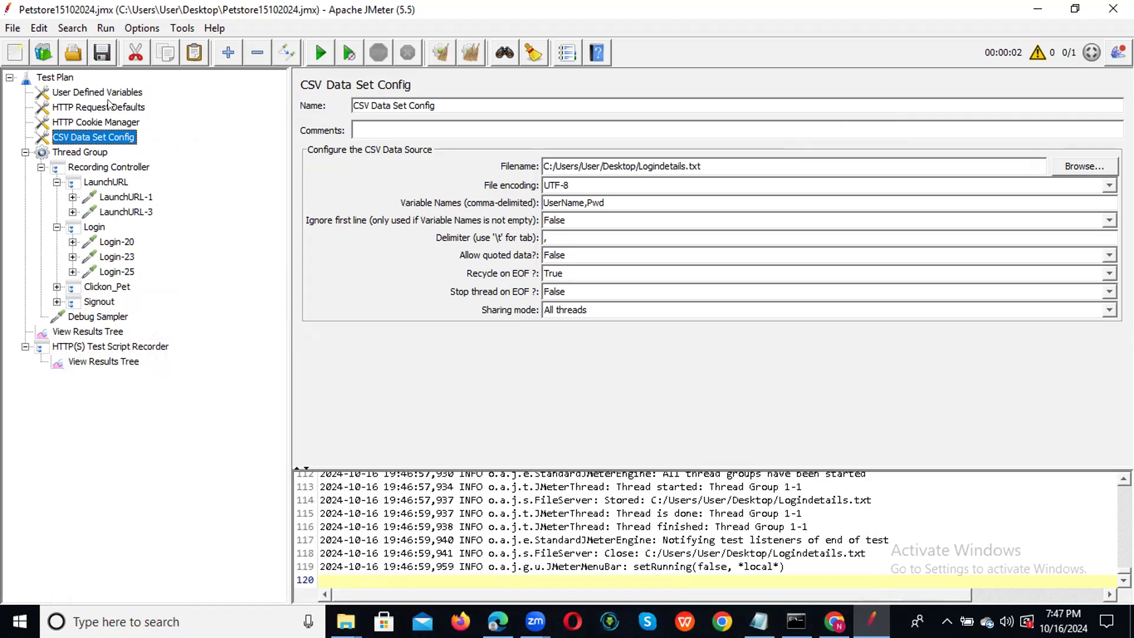
left_click(103, 317)
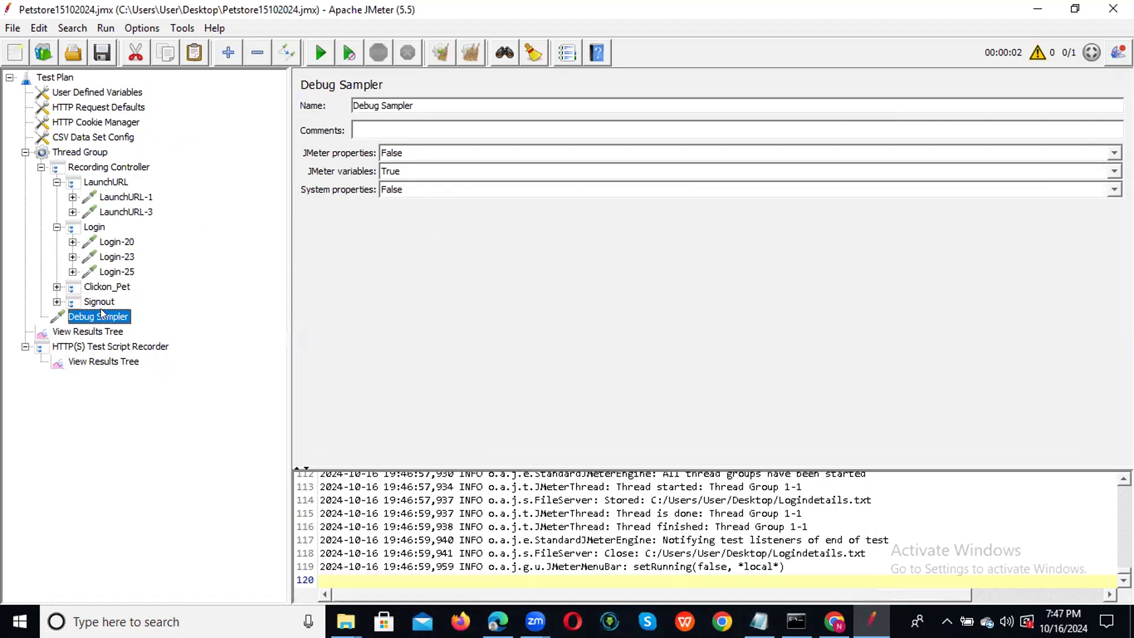
left_click(91, 331)
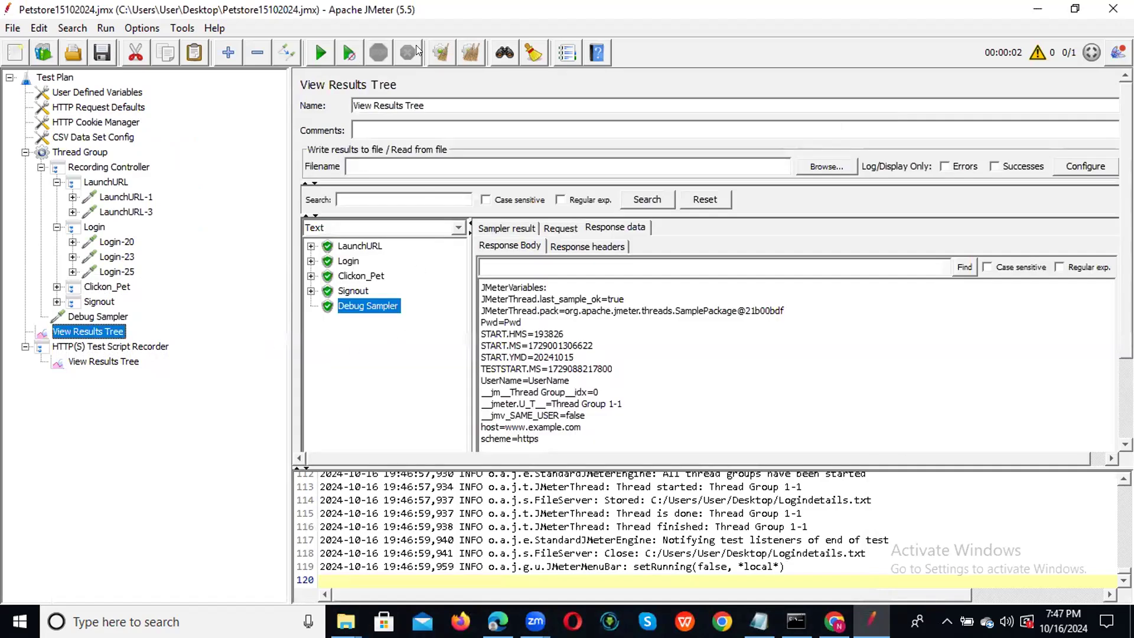
left_click(437, 55)
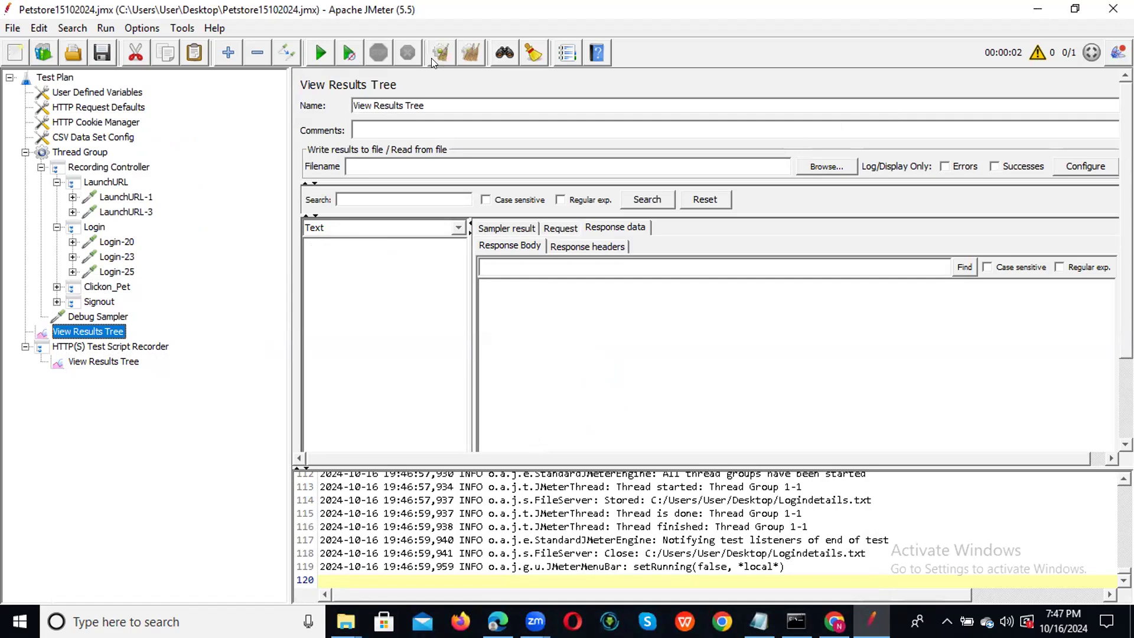
left_click(319, 52)
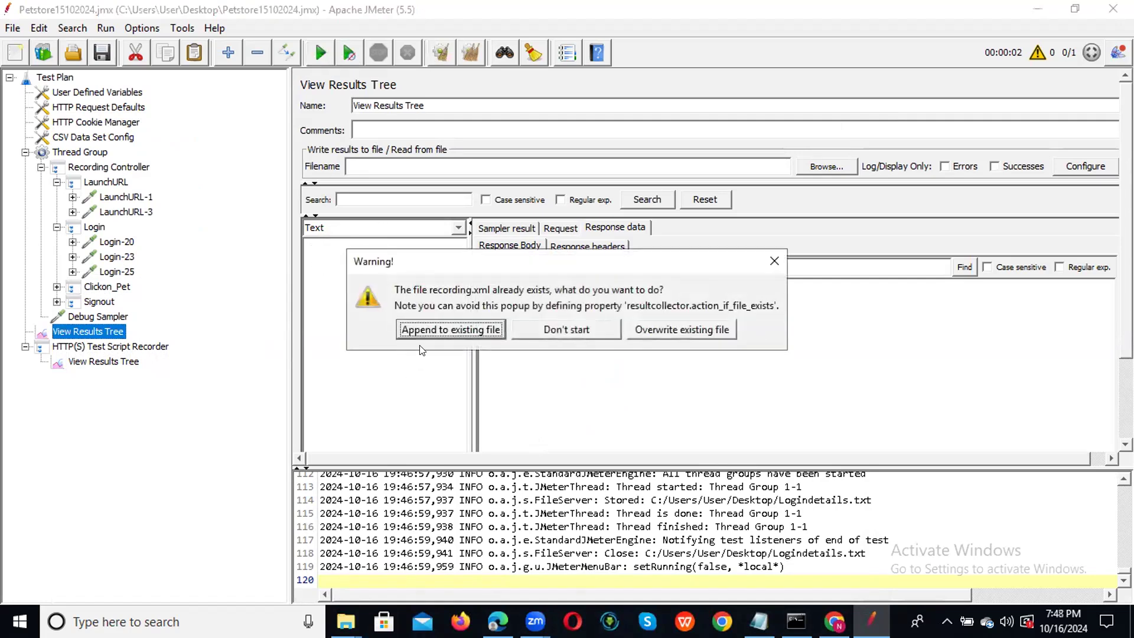
left_click(458, 328)
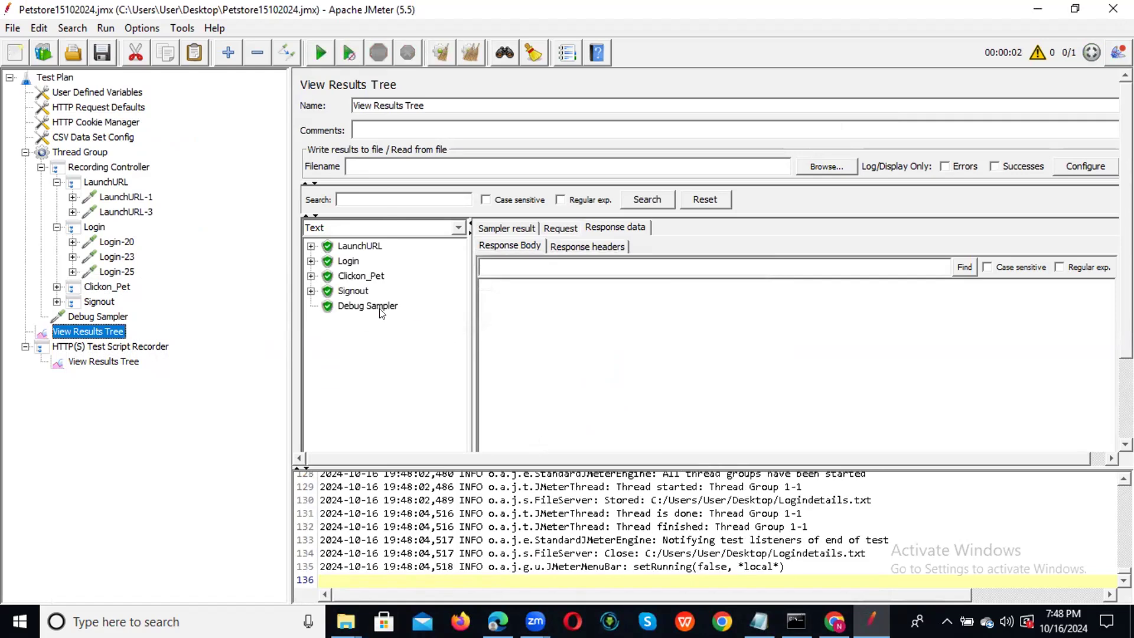
Inspect the Debug Sampler's UserName and Pwd values, now read from the first credential row
left_click(380, 309)
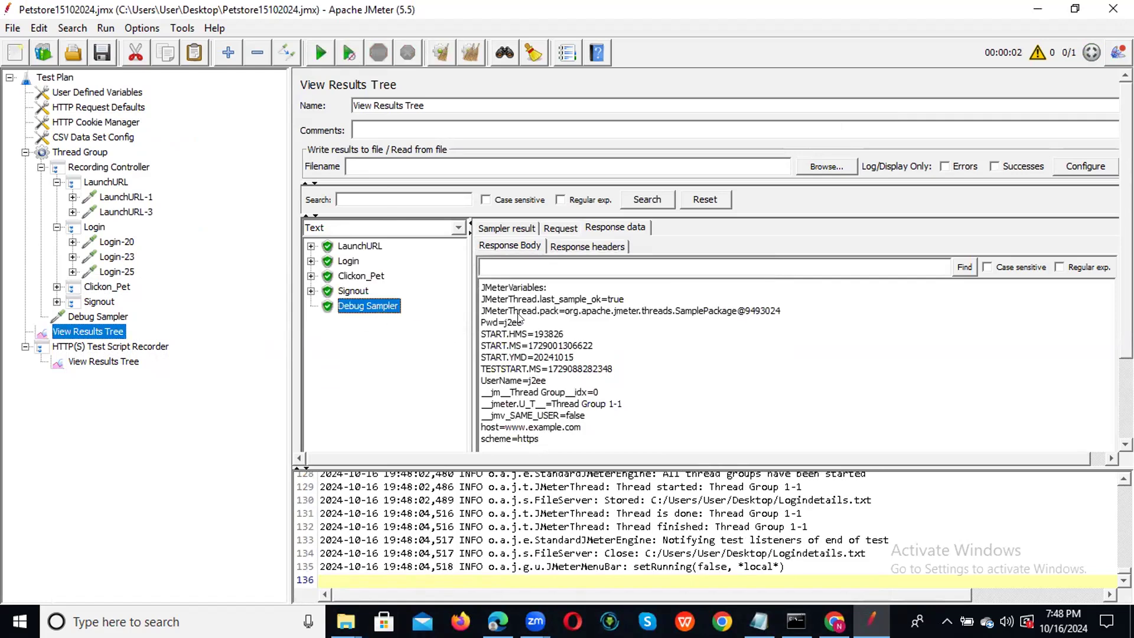
left_click_drag(494, 324, 523, 325)
left_click_drag(492, 381, 539, 380)
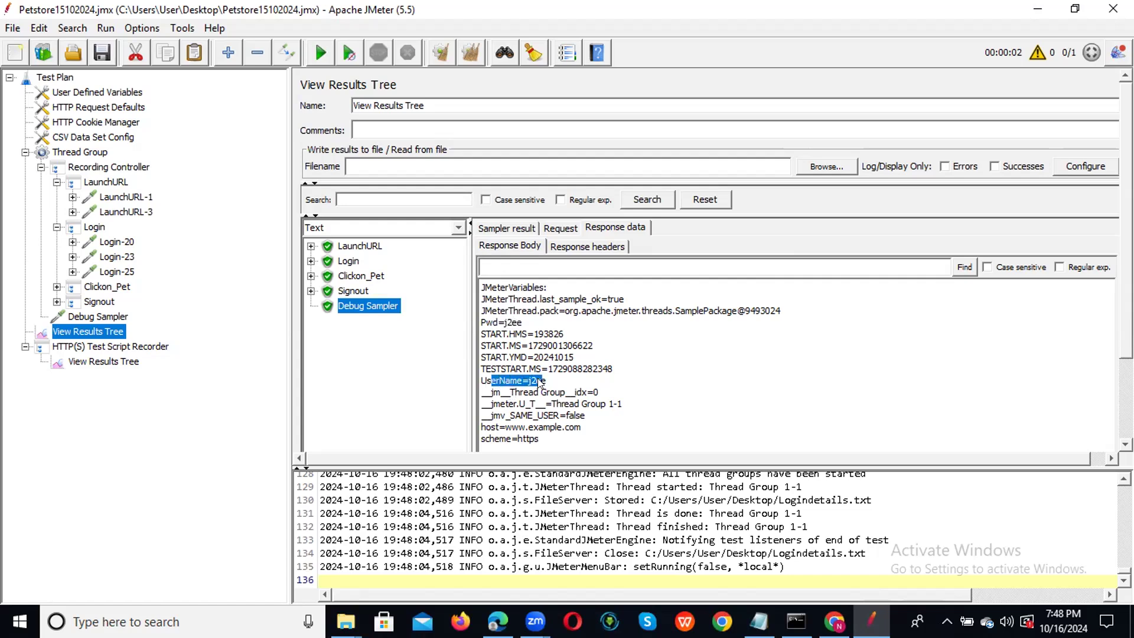
Change the Thread Group's Number of Threads from 1 to 3
left_click(89, 139)
left_click(88, 155)
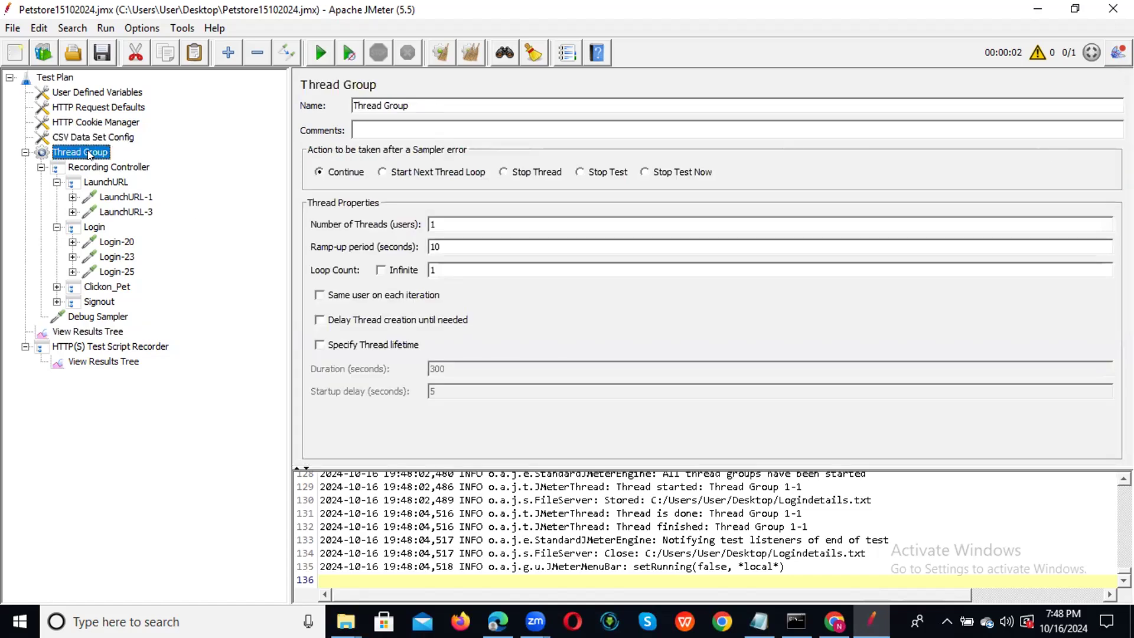
double_click(446, 224)
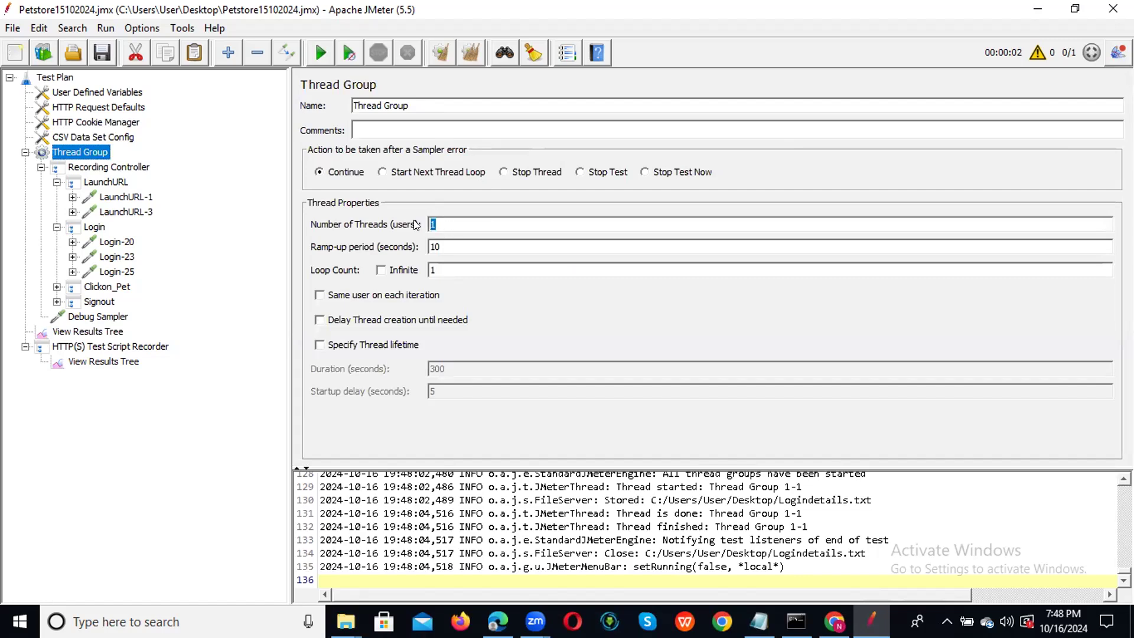
type("3")
left_click(102, 331)
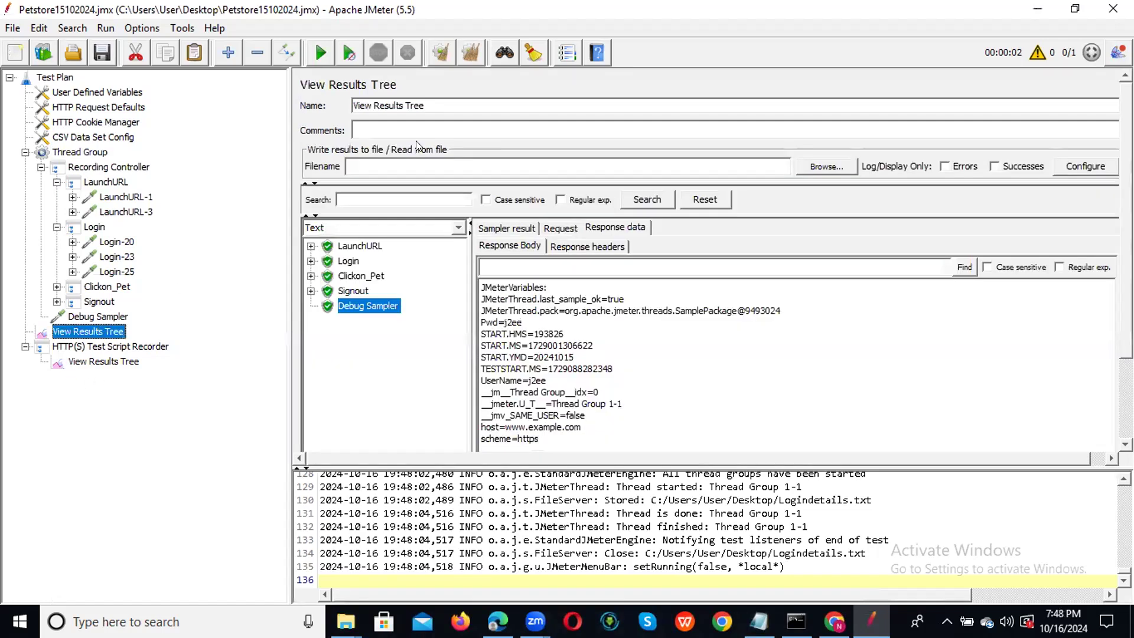
Clear results, run three threads appending to the file, and compare each thread's Debug Sampler login values
left_click(441, 55)
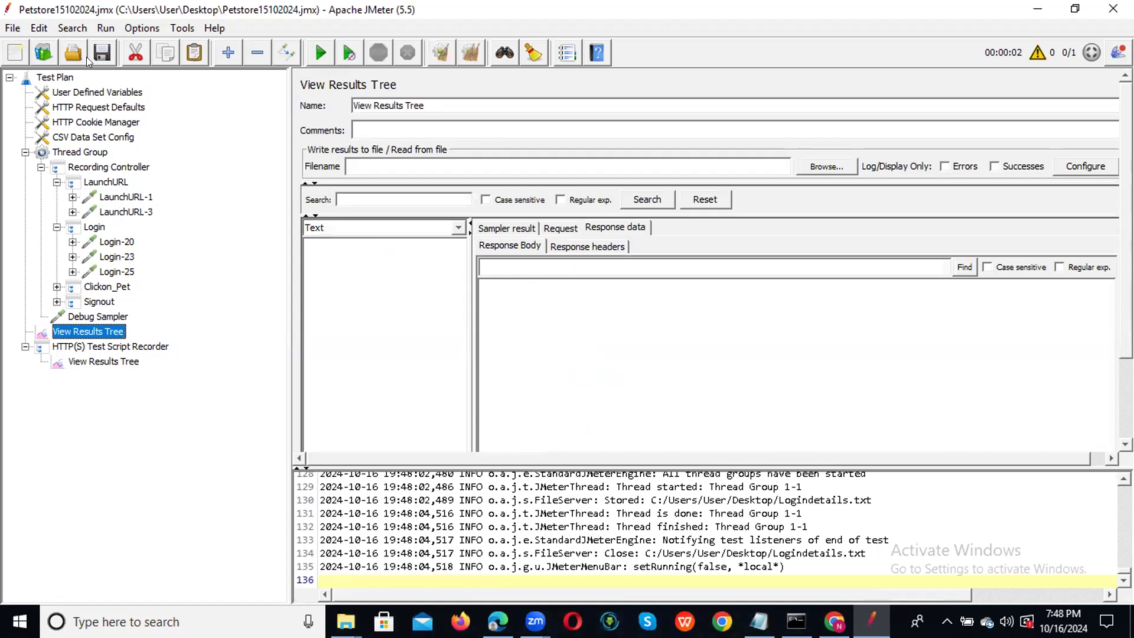
left_click(321, 52)
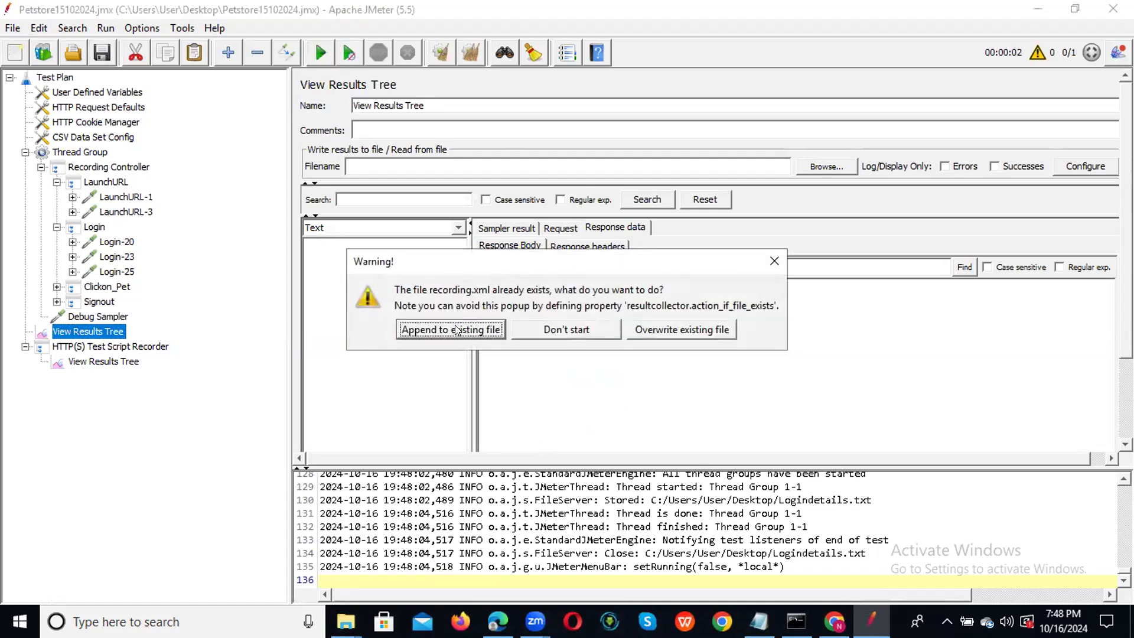
left_click(459, 326)
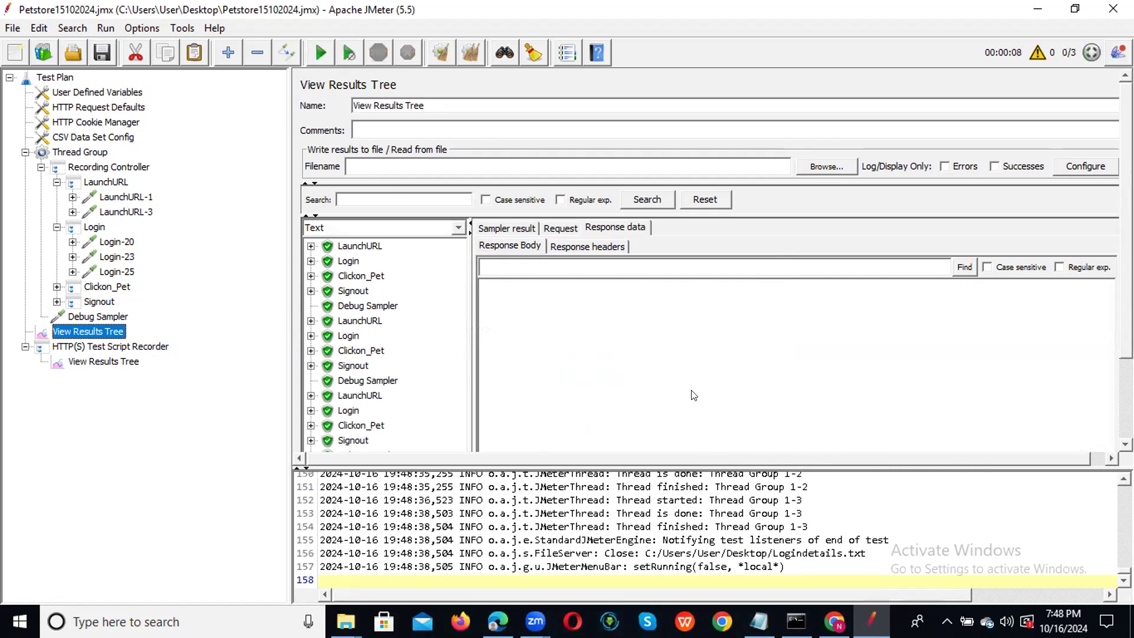
left_click(365, 306)
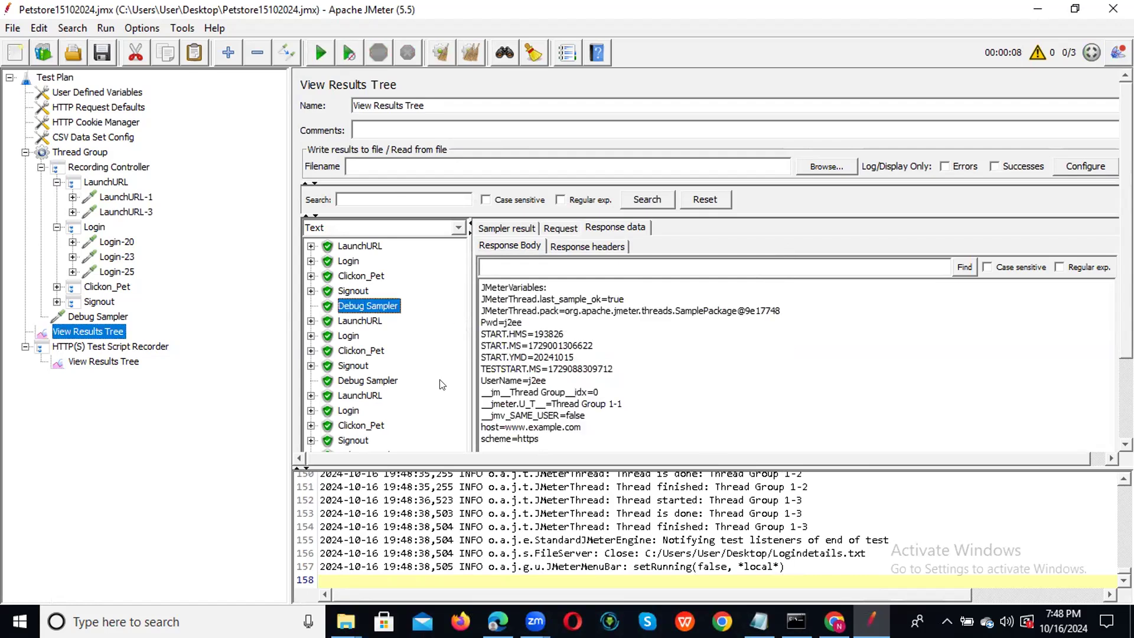
left_click(361, 383)
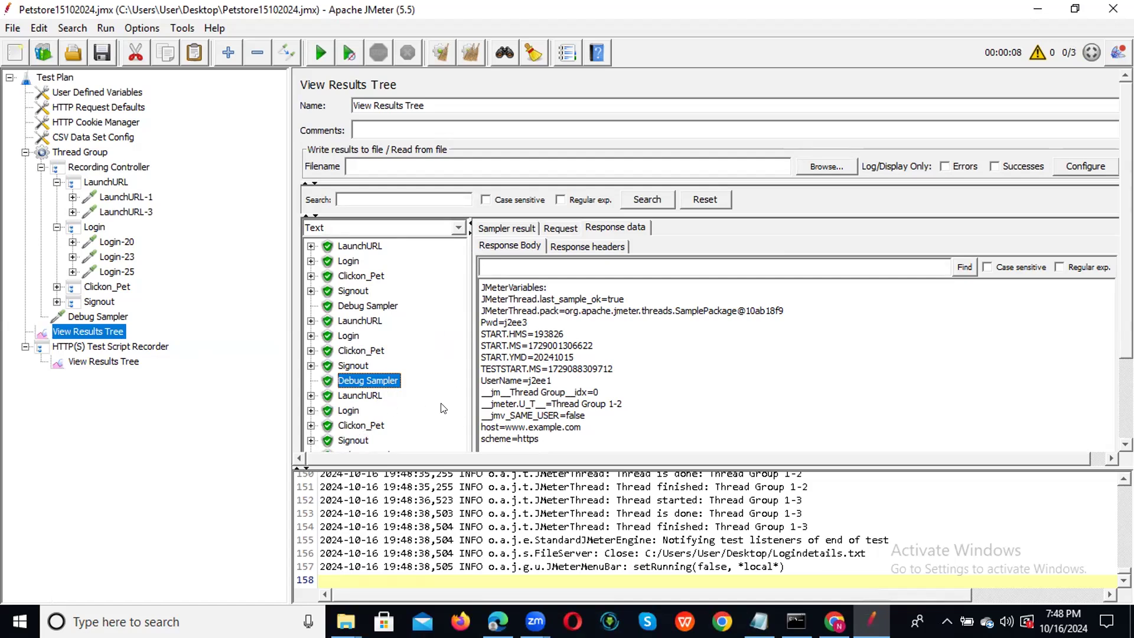
left_click(328, 450)
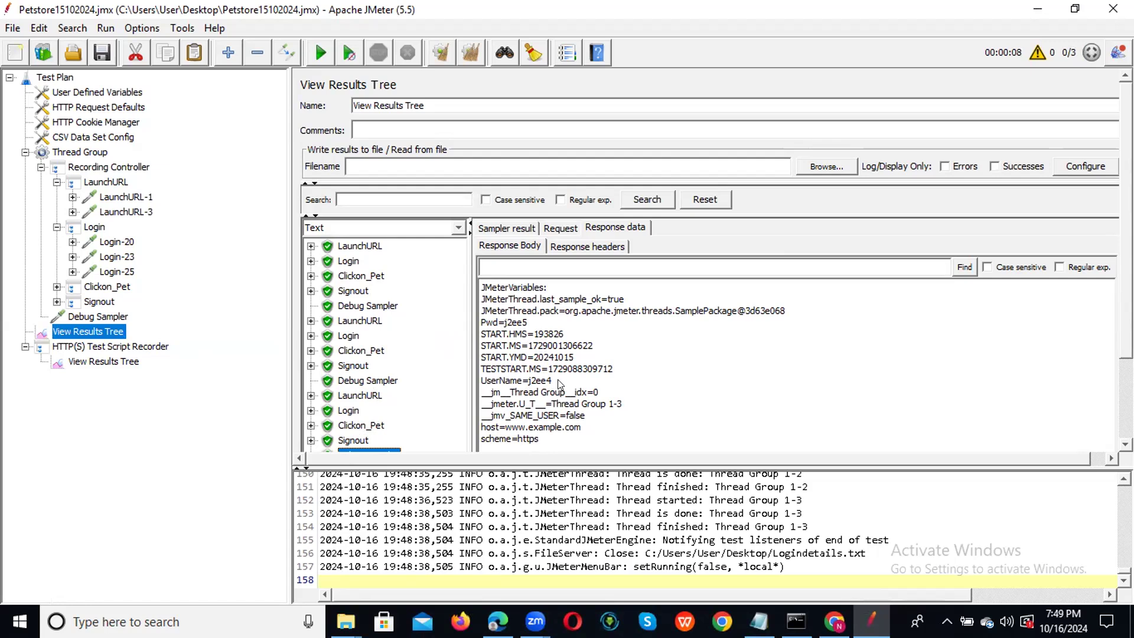
left_click(81, 152)
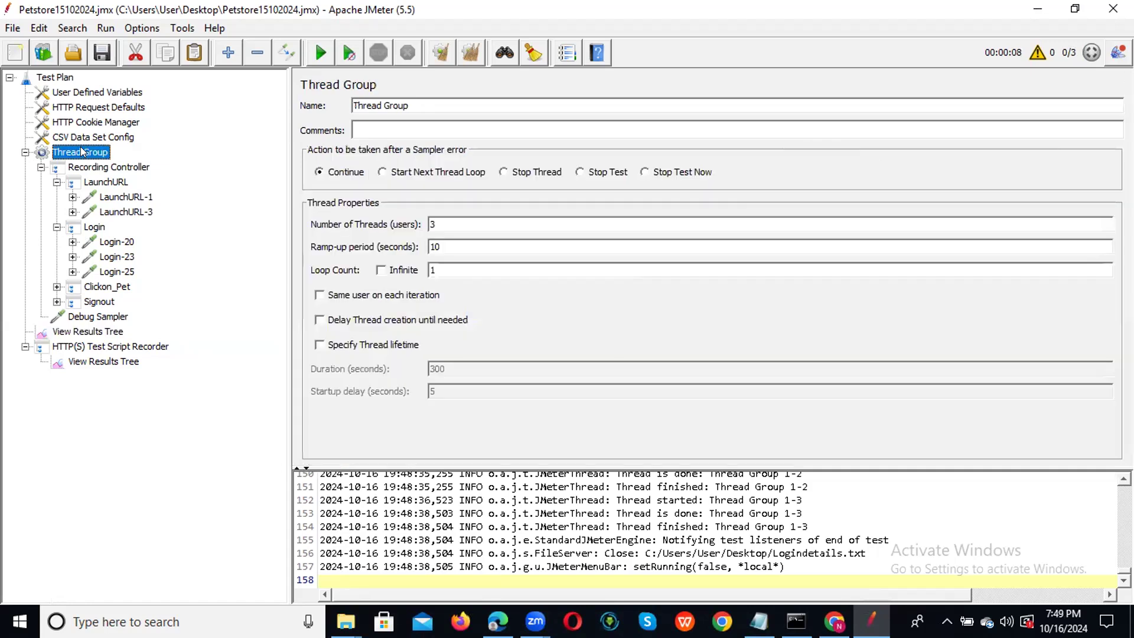
Insert a User Parameters pre-processor into the Thread Group, placed after the Debug Sampler
right_click(81, 150)
mouse_move(277, 160)
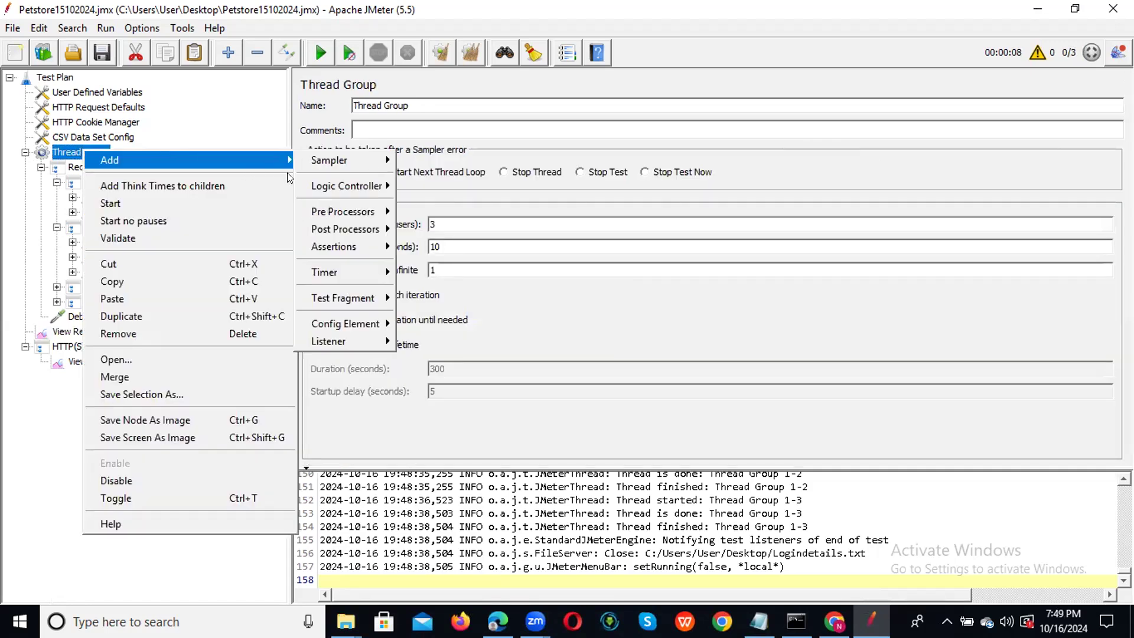
mouse_move(338, 330)
mouse_move(351, 208)
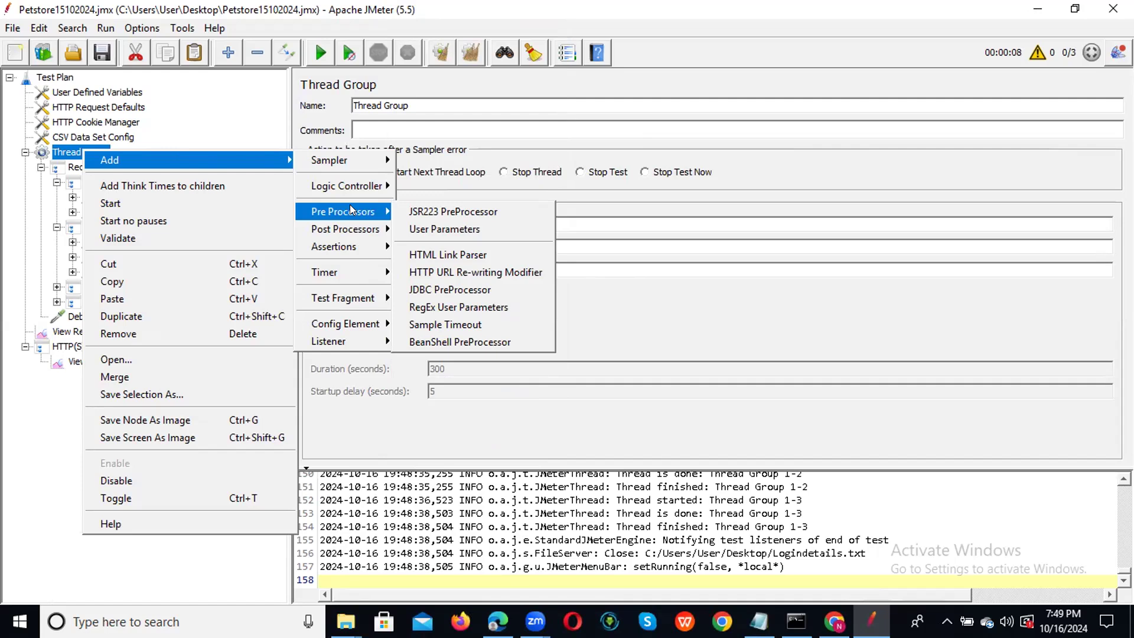
left_click(478, 229)
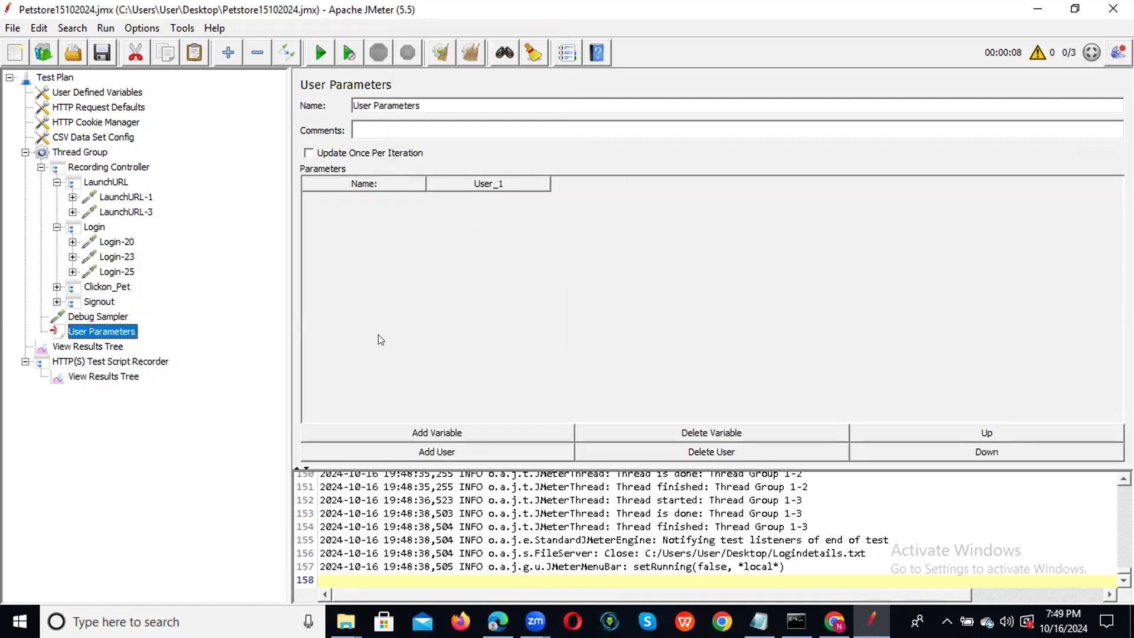
Review the User Defined Variables and User Parameters settings, then bring up the Thread Group's context menu
left_click(114, 93)
left_click(101, 333)
left_click(100, 153)
right_click(100, 153)
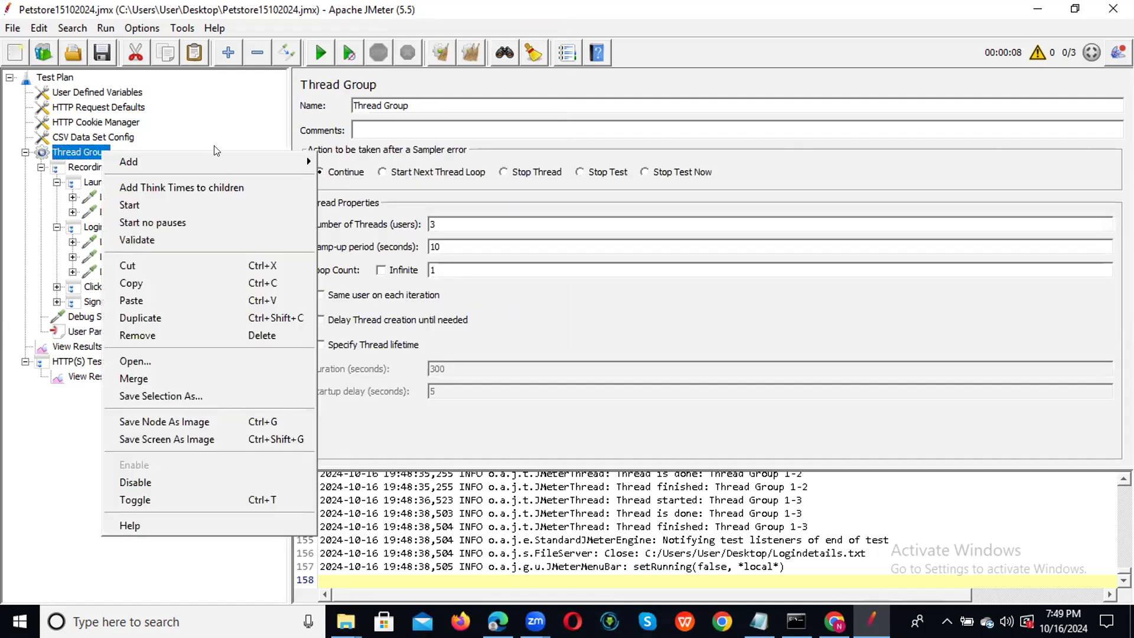
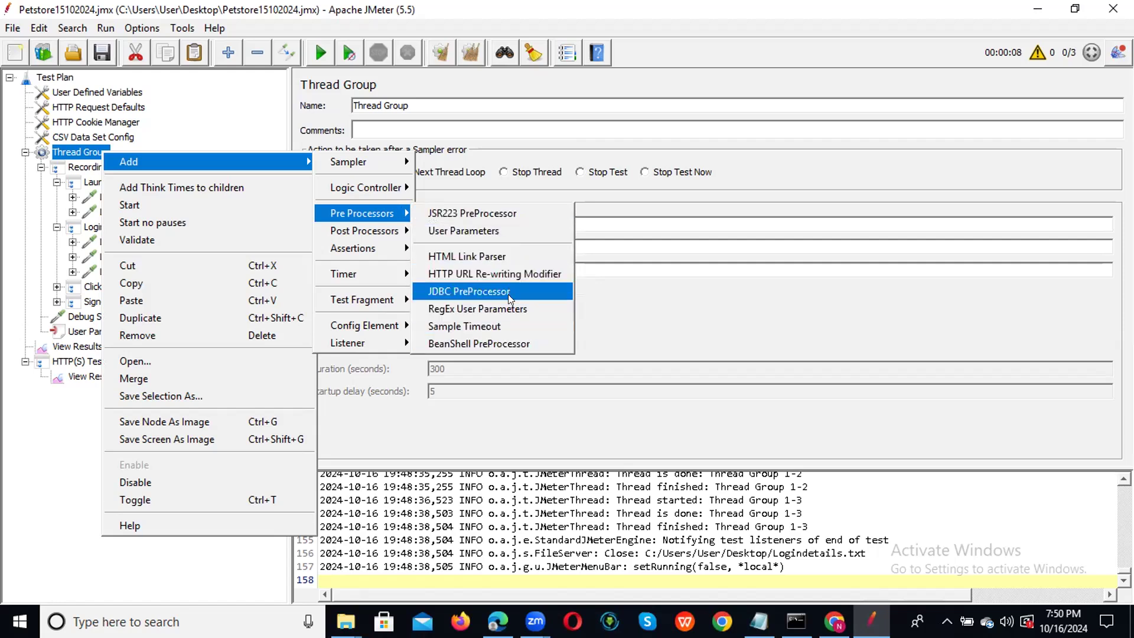
Add a RegEx User Parameters pre-processor under the Thread Group and disable it
left_click(505, 309)
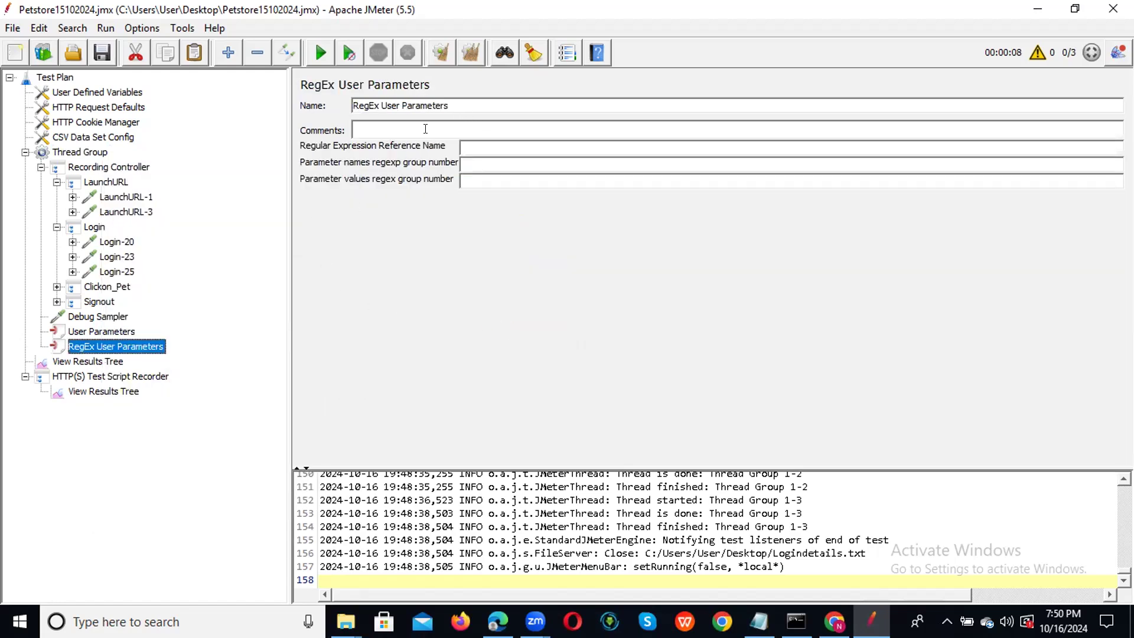
left_click(489, 143)
right_click(134, 338)
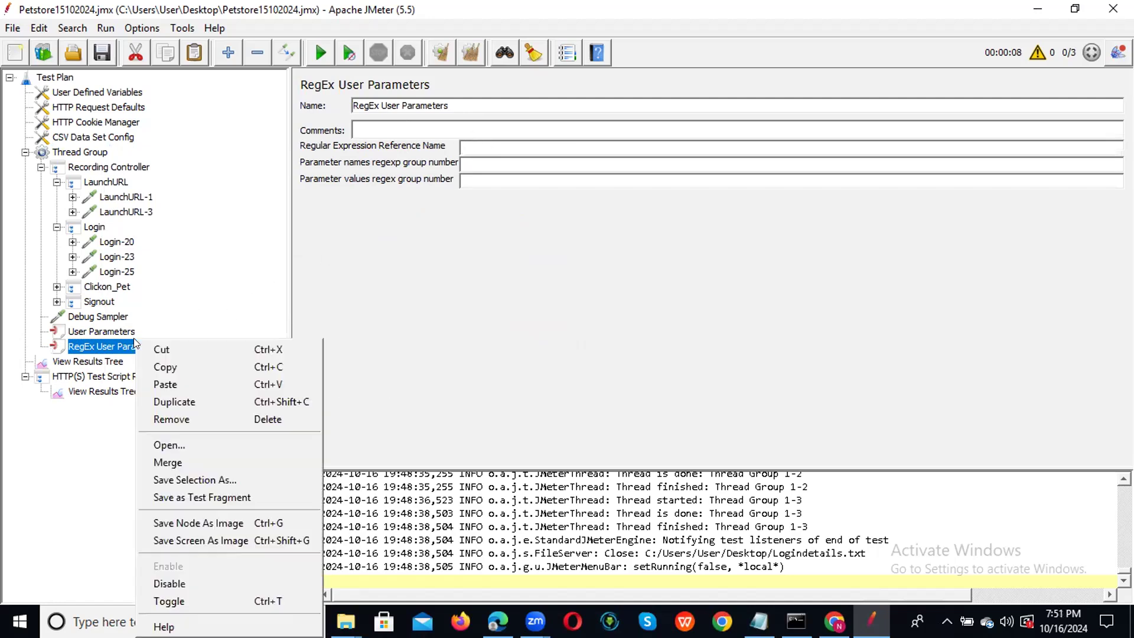
left_click(200, 583)
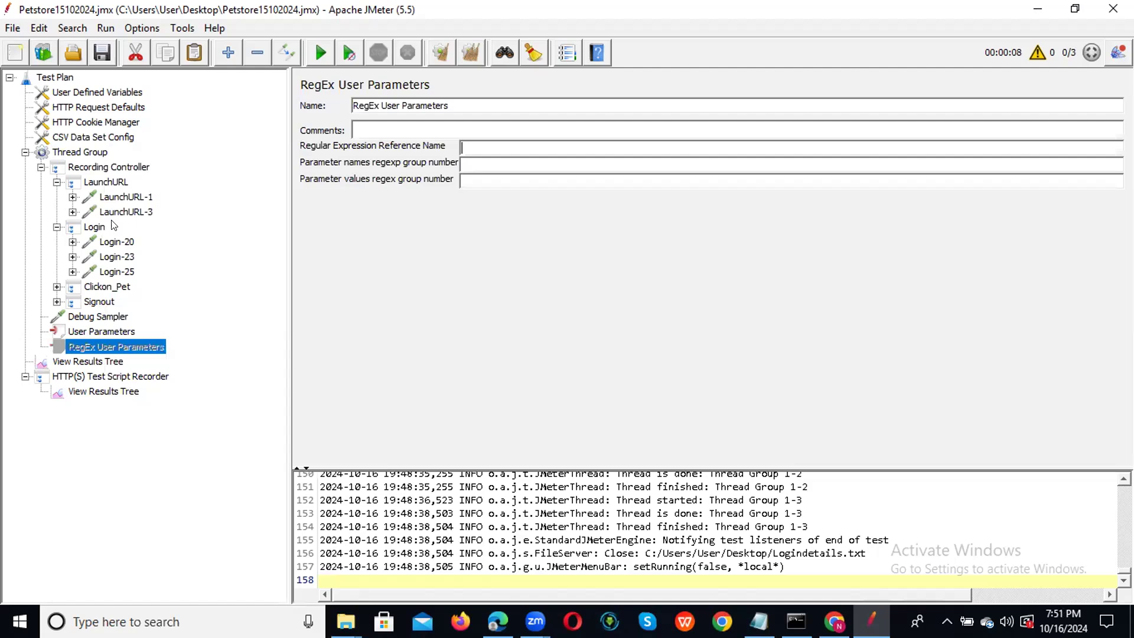
left_click(88, 155)
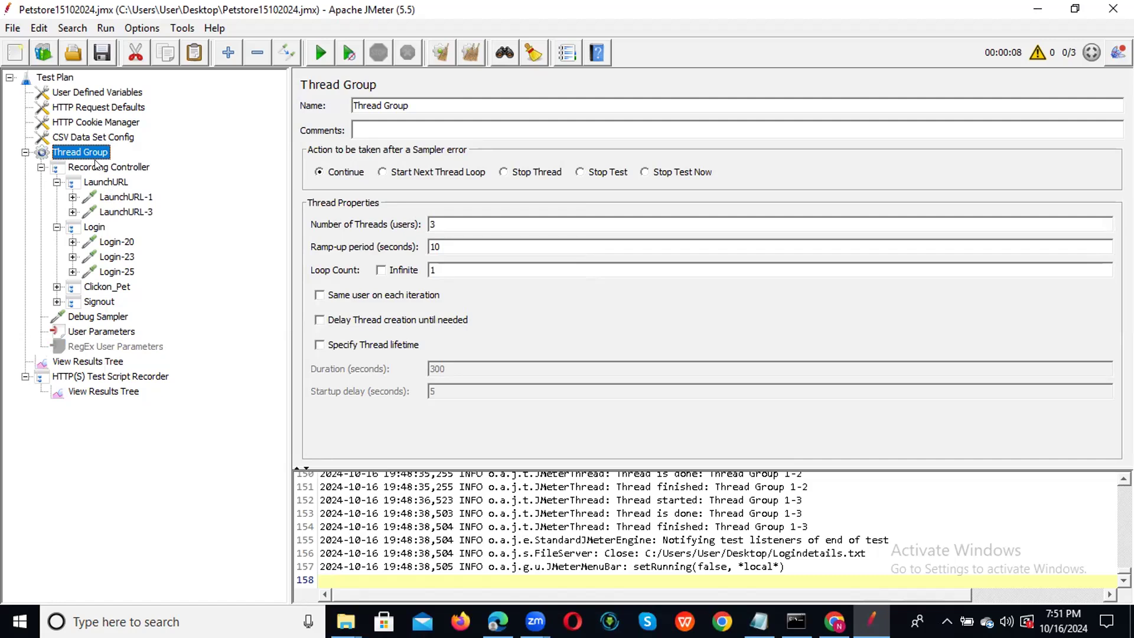
right_click(87, 153)
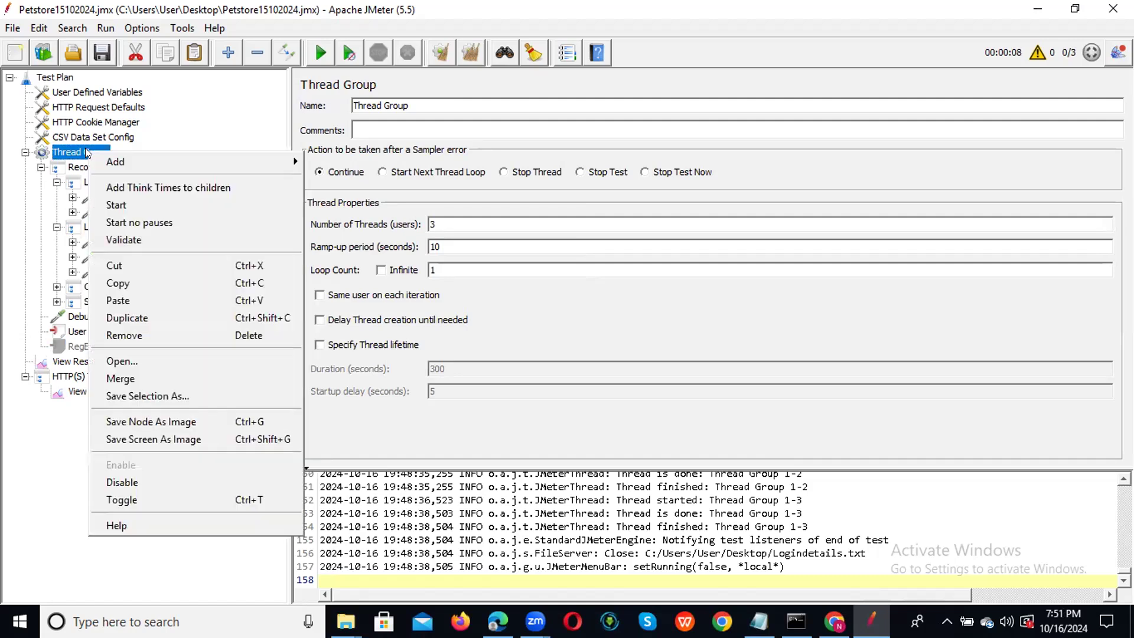
left_click(815, 171)
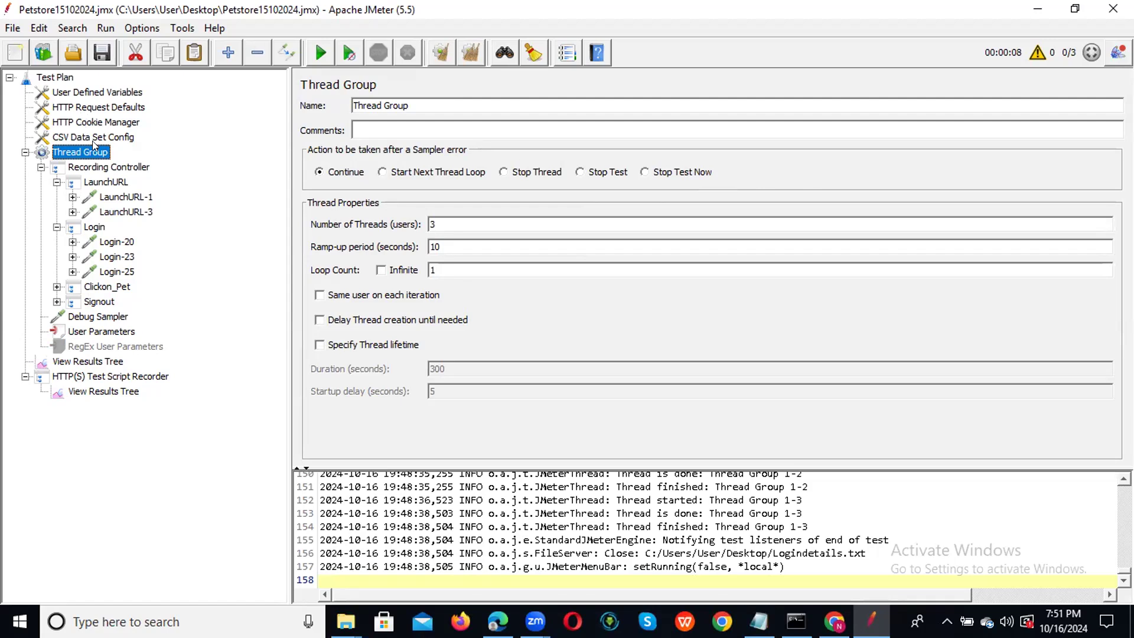
right_click(96, 152)
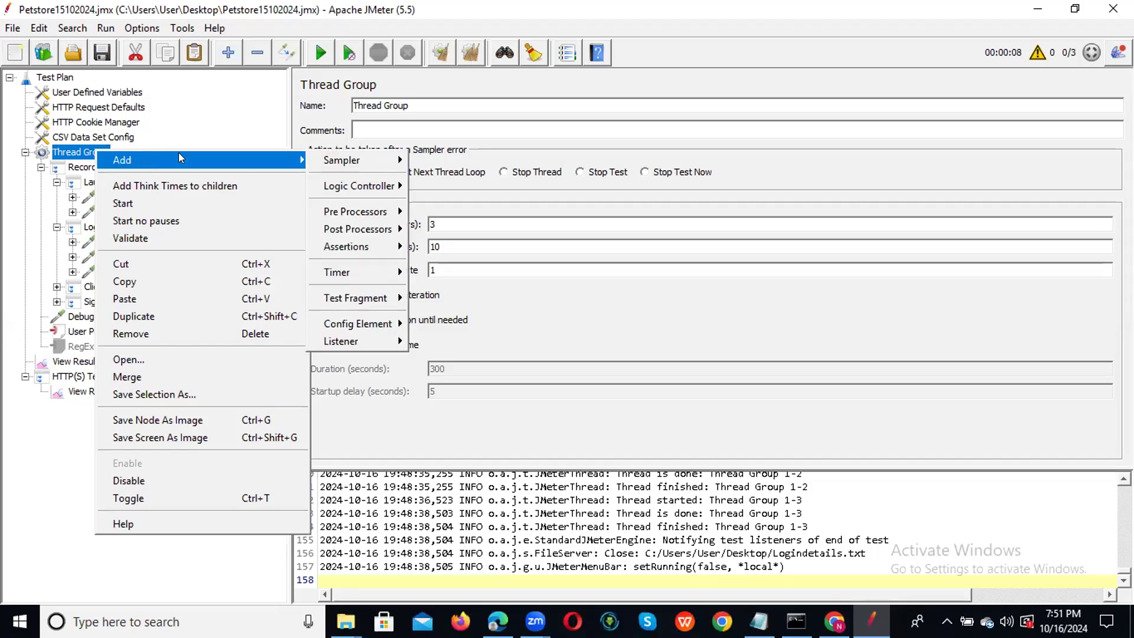
mouse_move(177, 159)
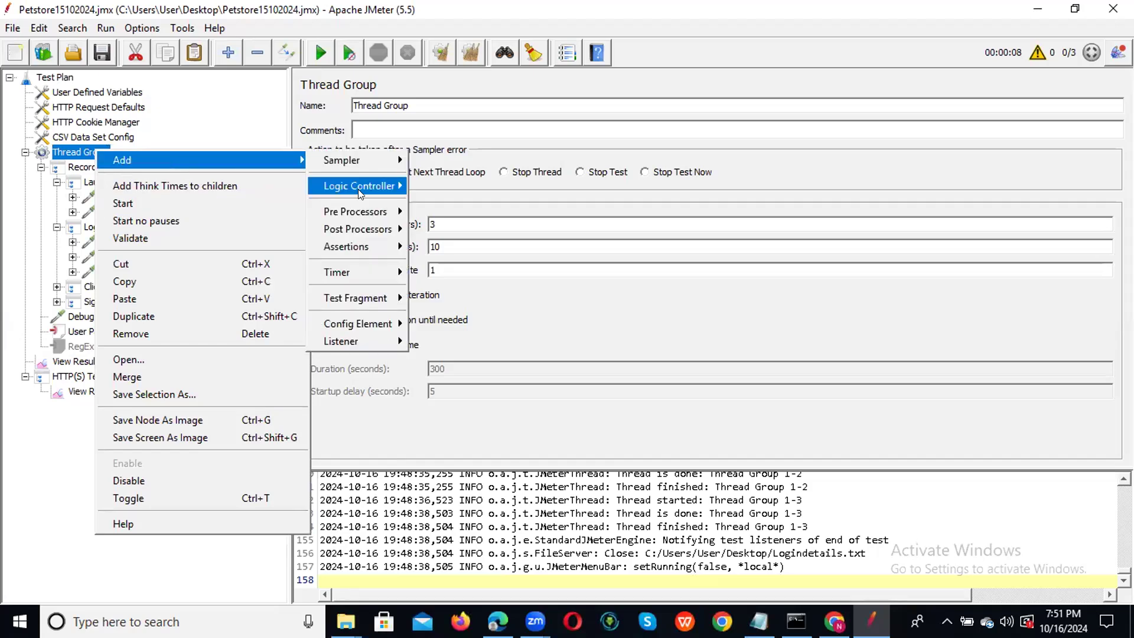
mouse_move(365, 220)
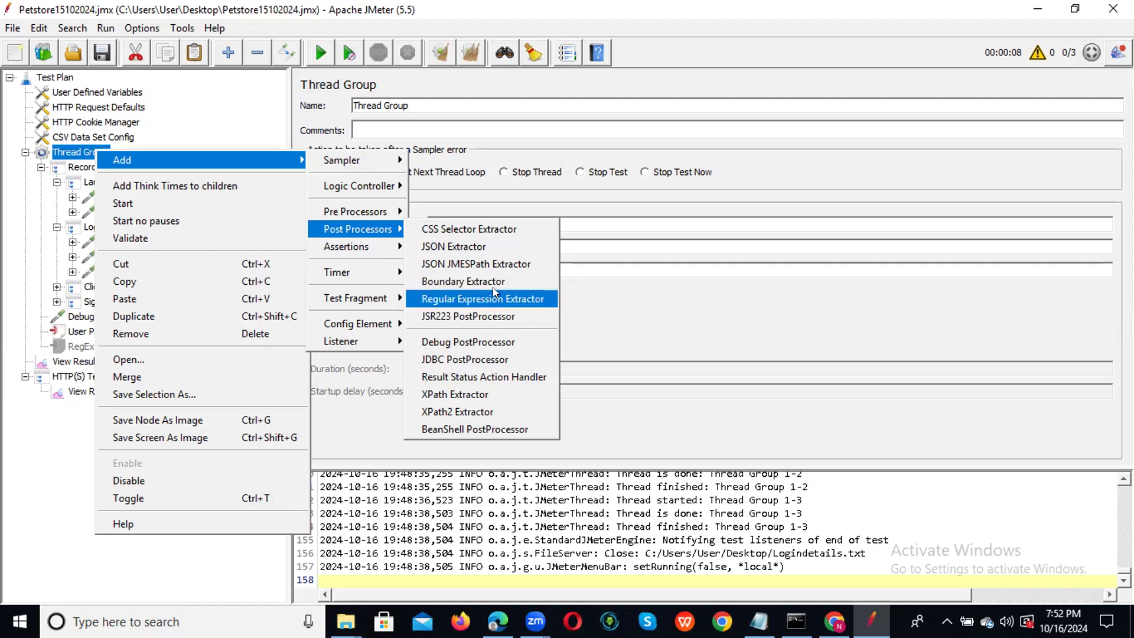
left_click(787, 173)
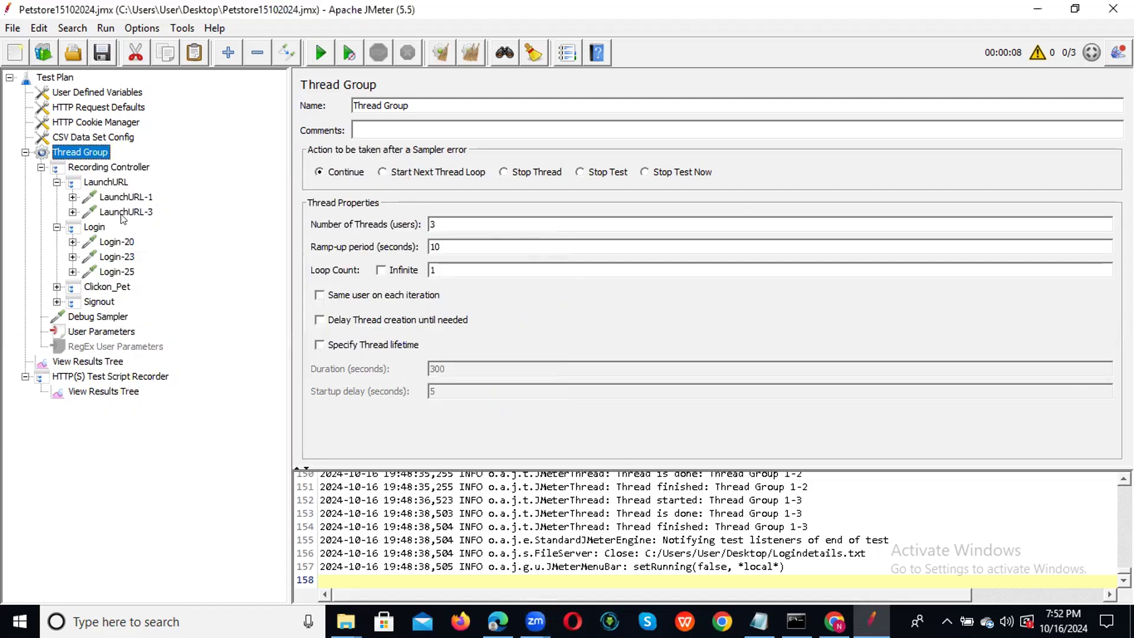
right_click(83, 153)
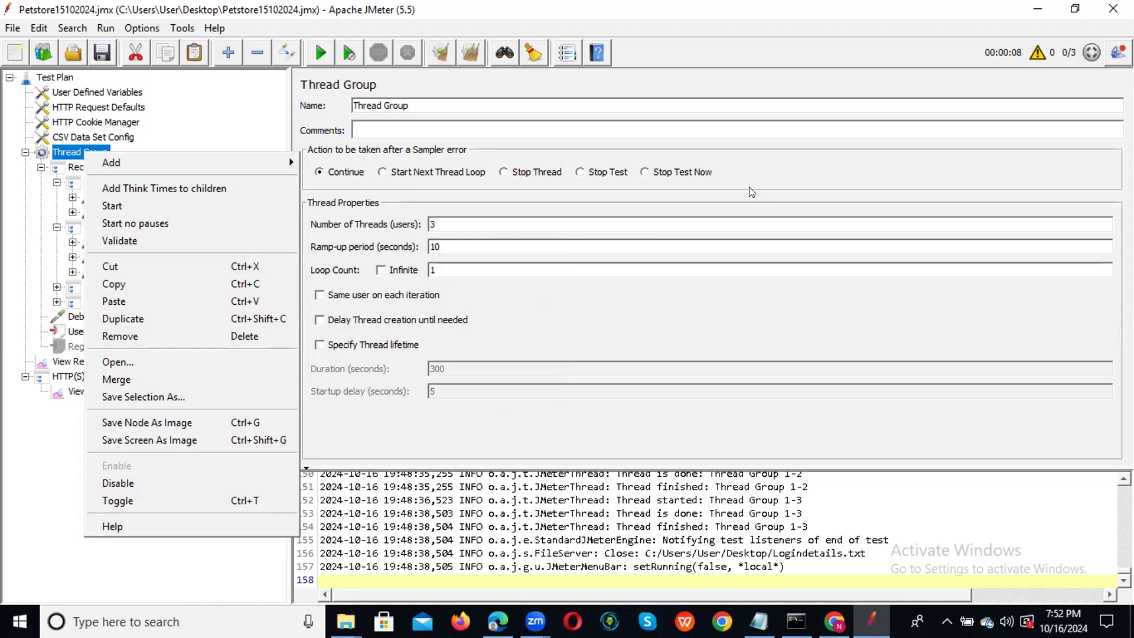
left_click(759, 161)
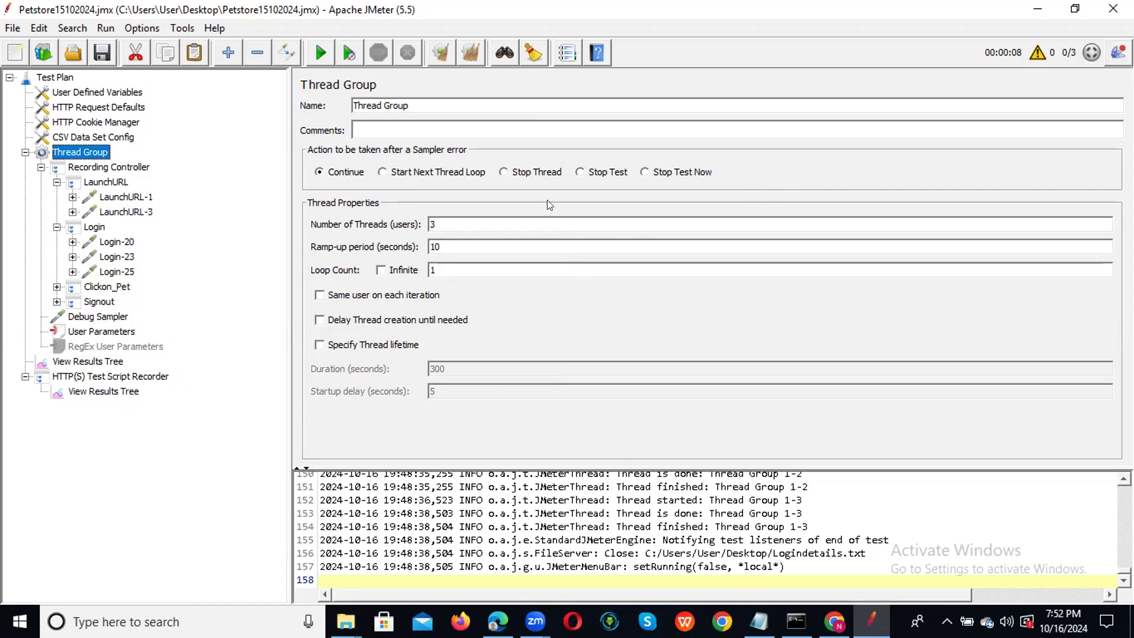
Review the recorded LaunchURL-1, LaunchURL-3, Login-20 and Login-23 request settings
left_click(72, 197)
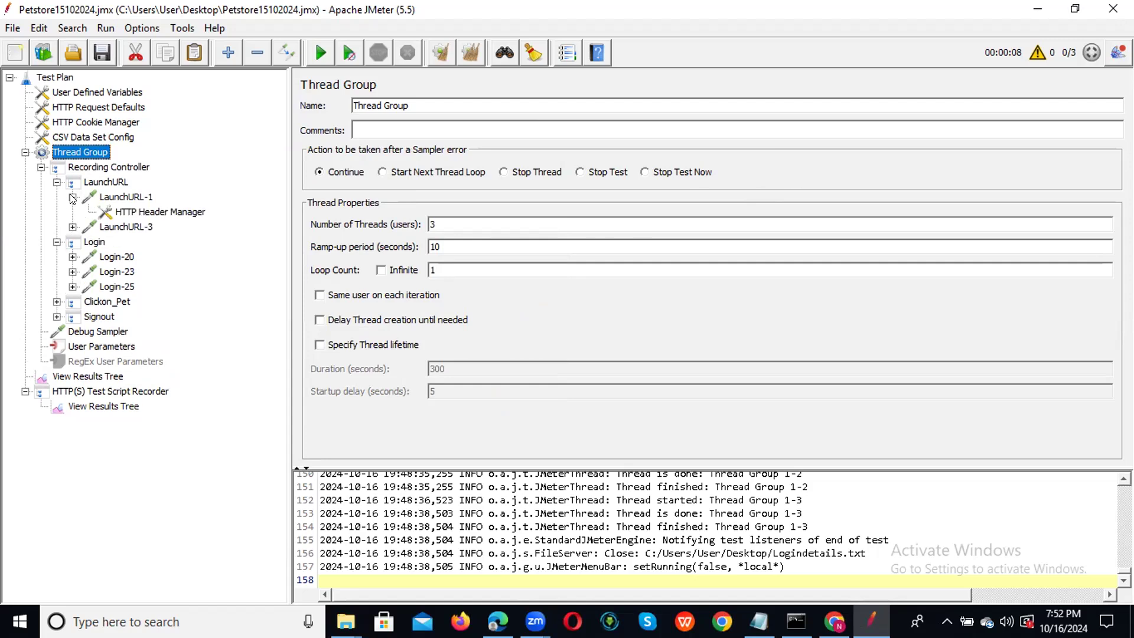
left_click(121, 201)
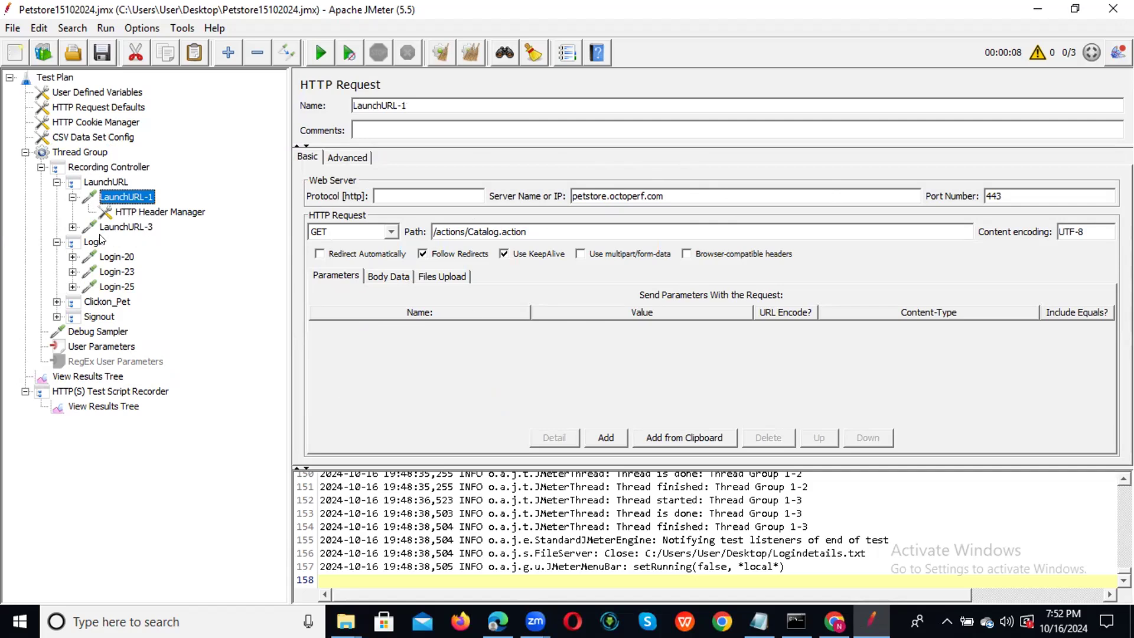
left_click(117, 227)
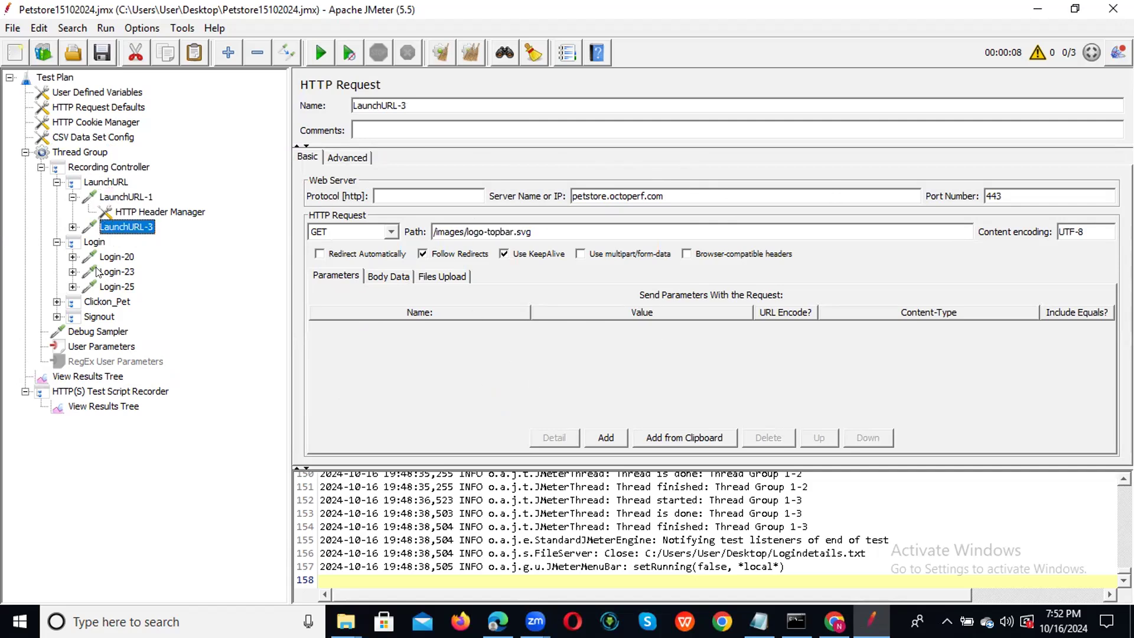
left_click(112, 258)
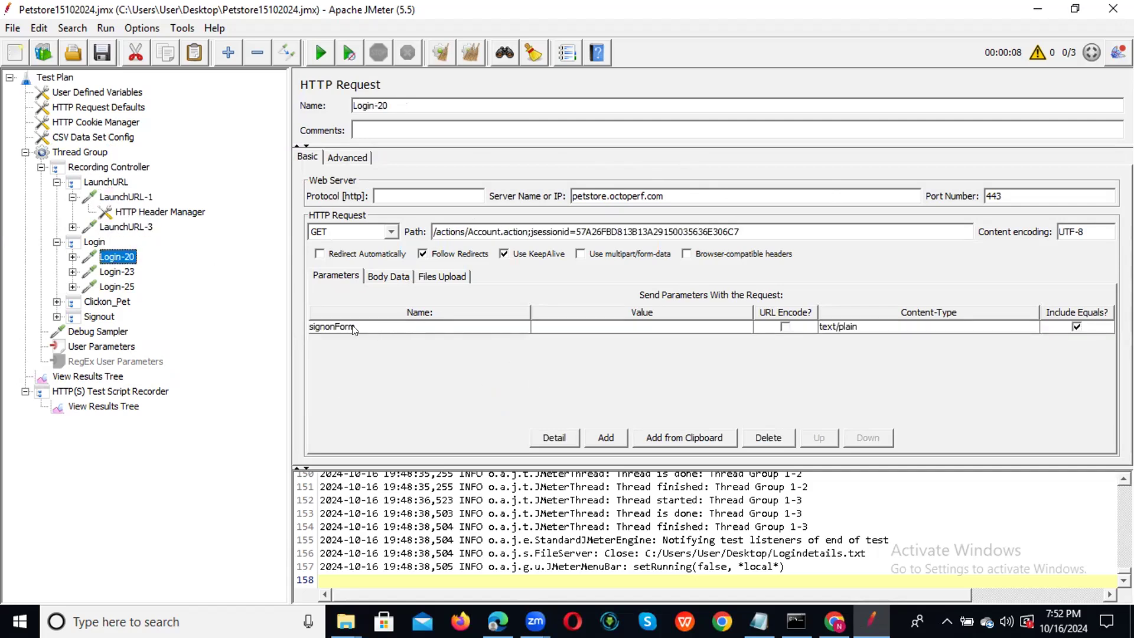
left_click(111, 274)
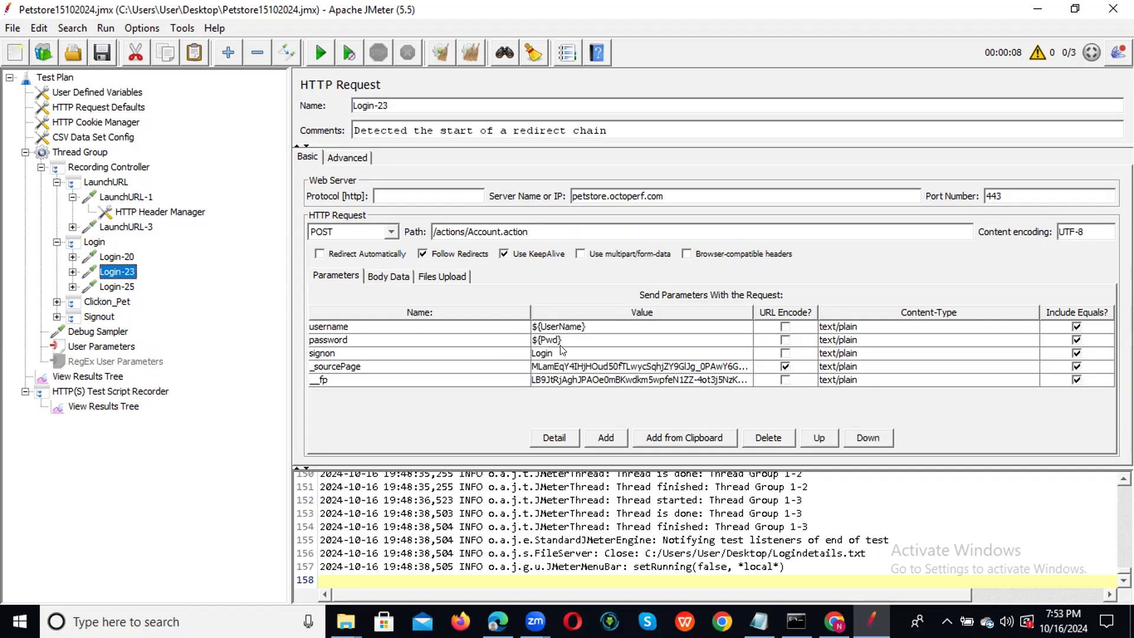
Examine Login-23's _sourcePage and _fp parameter rows, then show the earlier run in View Results Tree
left_click(354, 372)
left_click(354, 379)
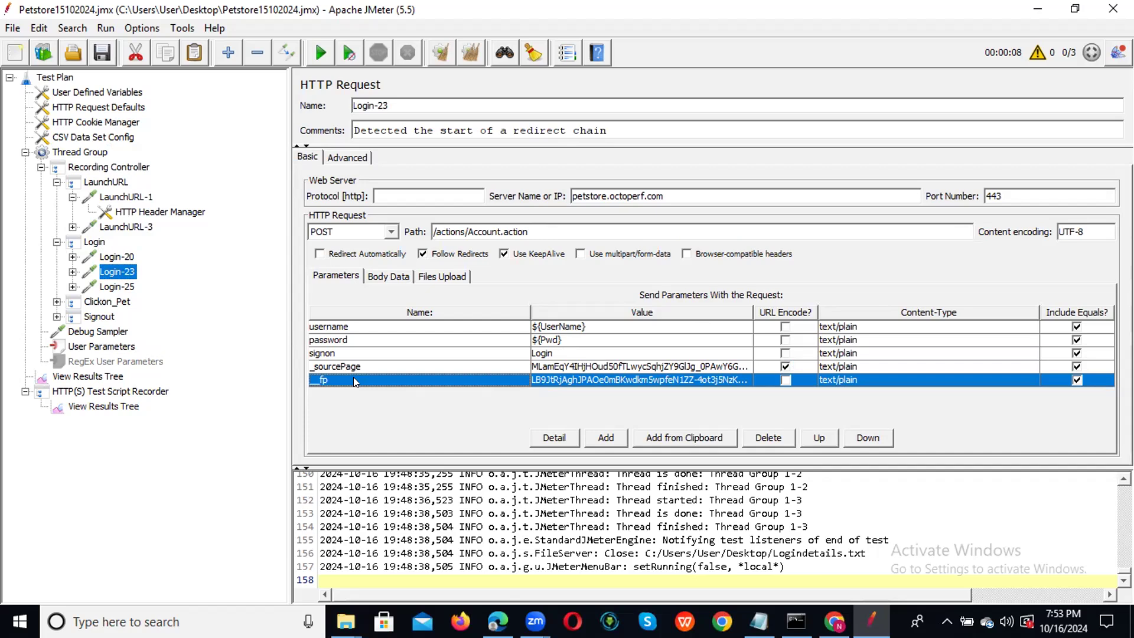
left_click(564, 367)
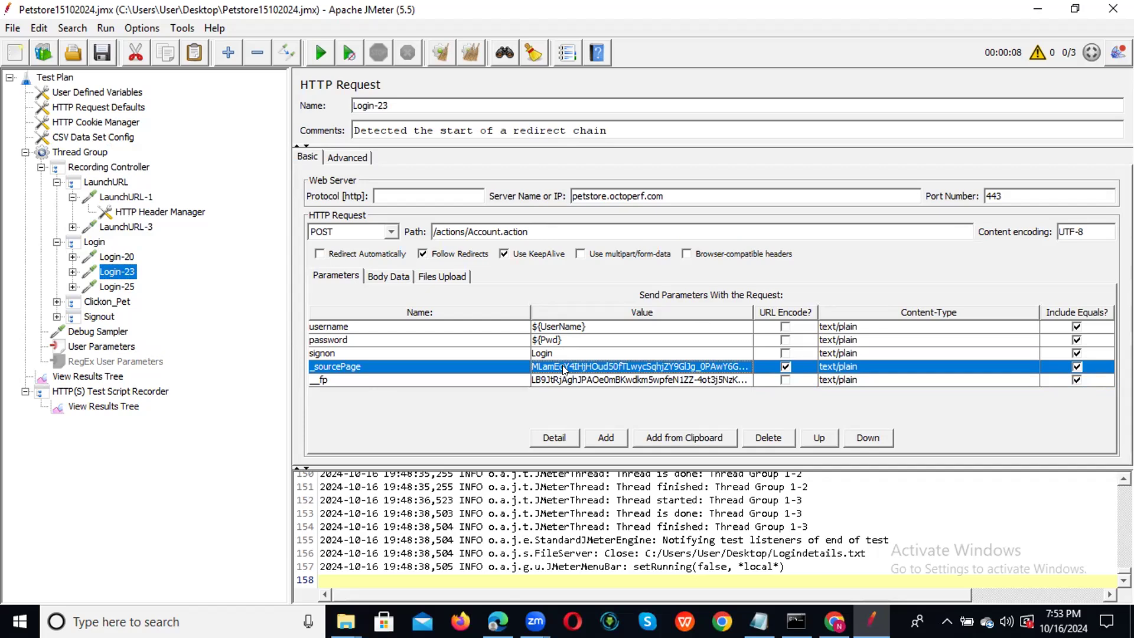
left_click(98, 378)
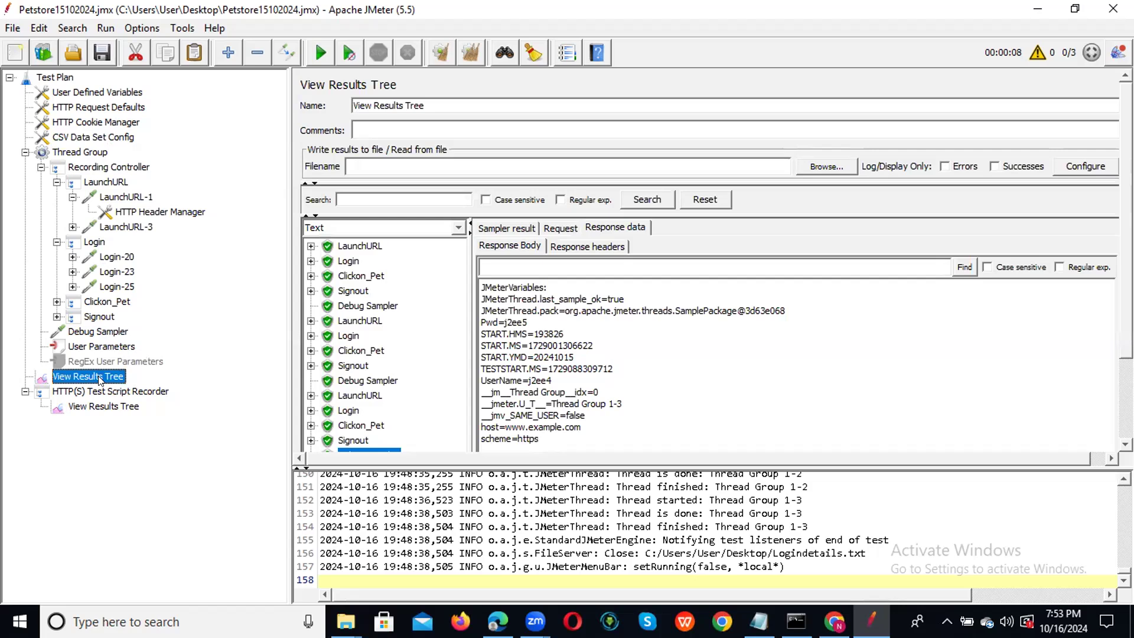
Set the Thread Group to 1 thread and run the test, appending to the existing results file
left_click(94, 153)
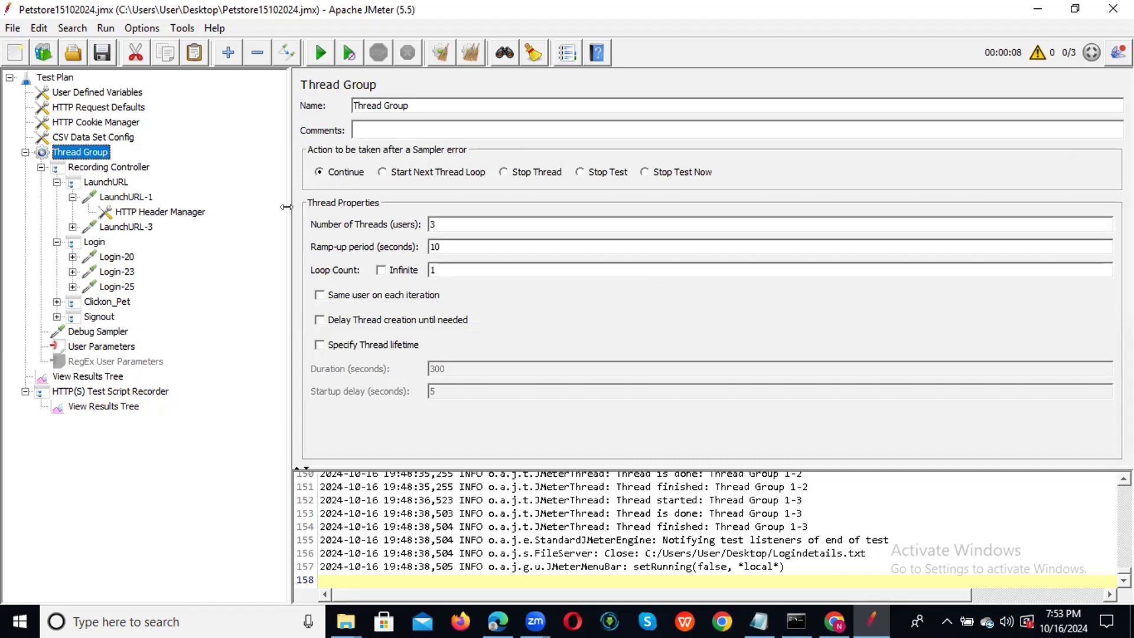
double_click(437, 223)
type("1")
left_click(321, 52)
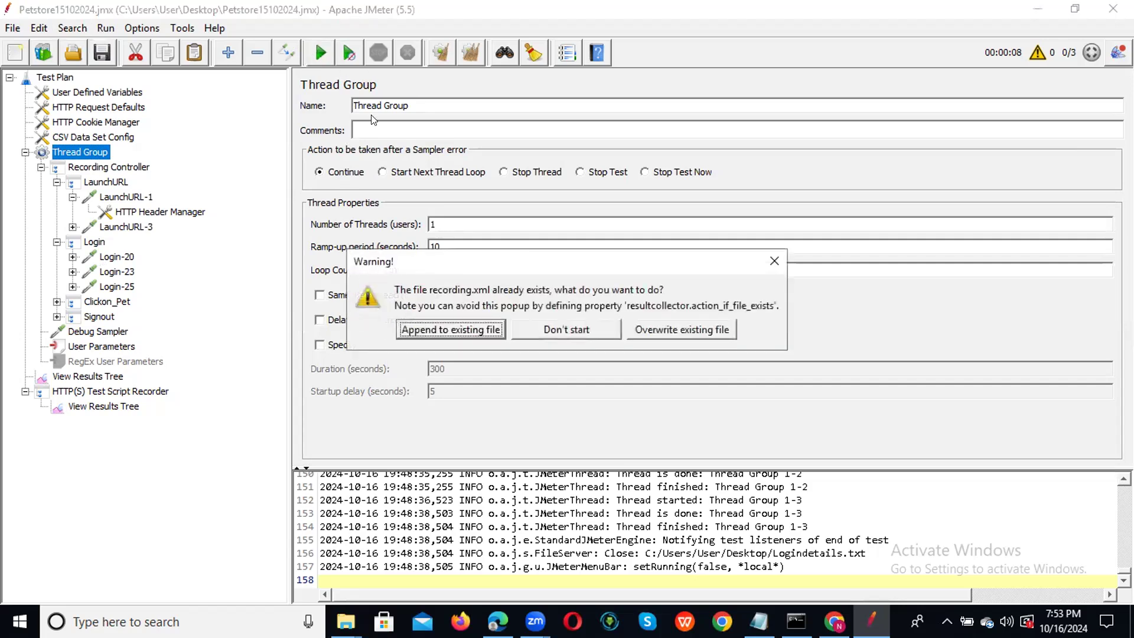
left_click(456, 332)
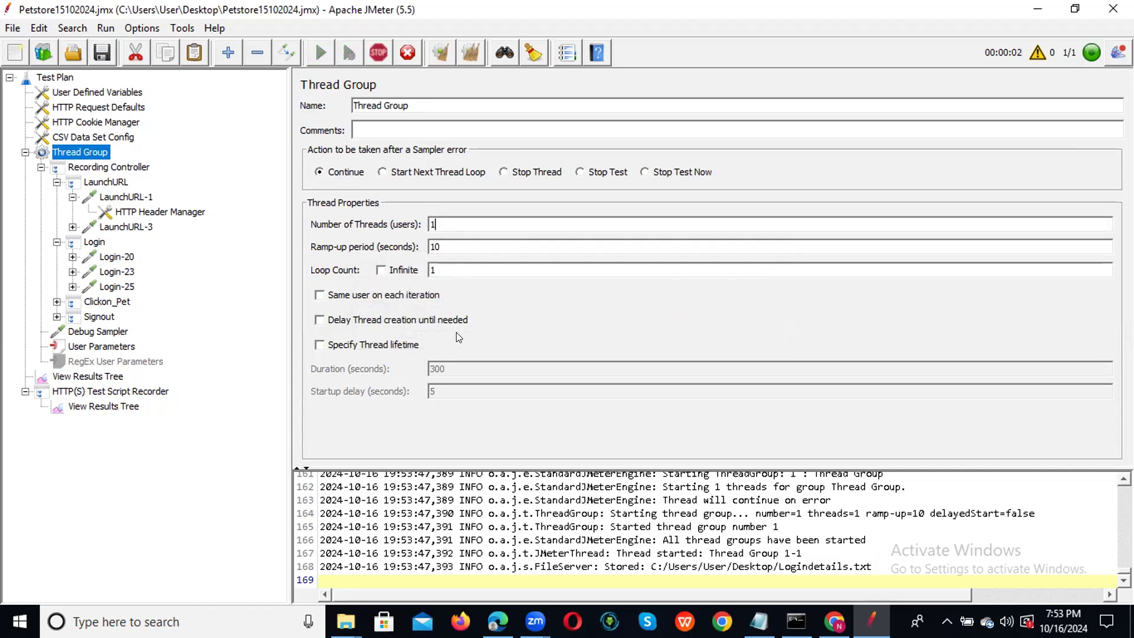
Clear all results in View Results Tree and rerun the test, appending to the results file
left_click(107, 373)
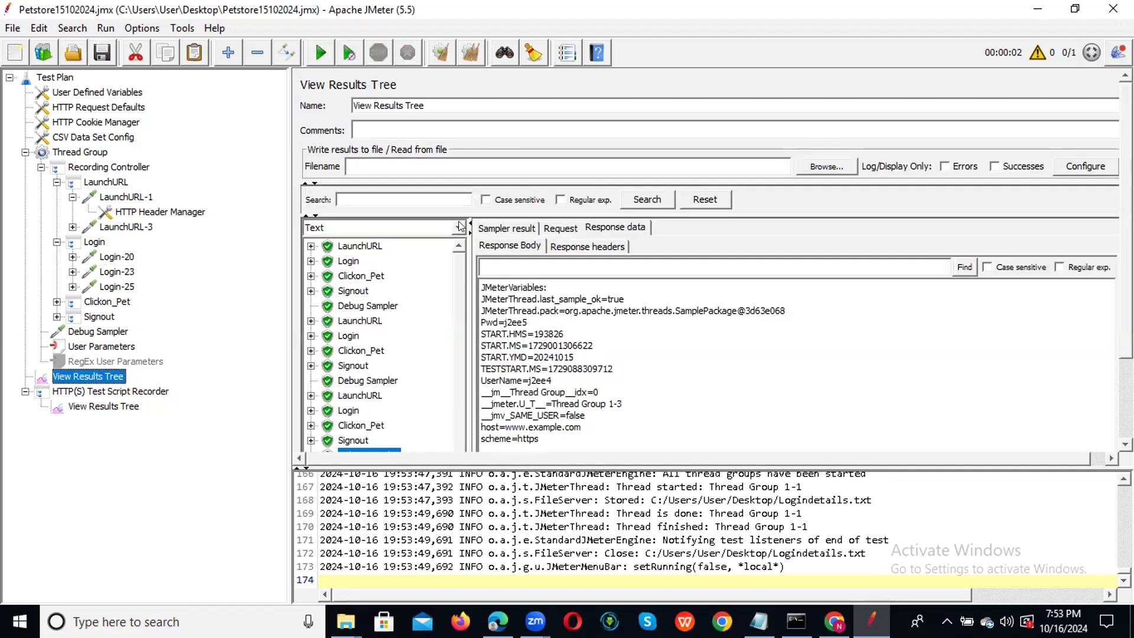
left_click(440, 53)
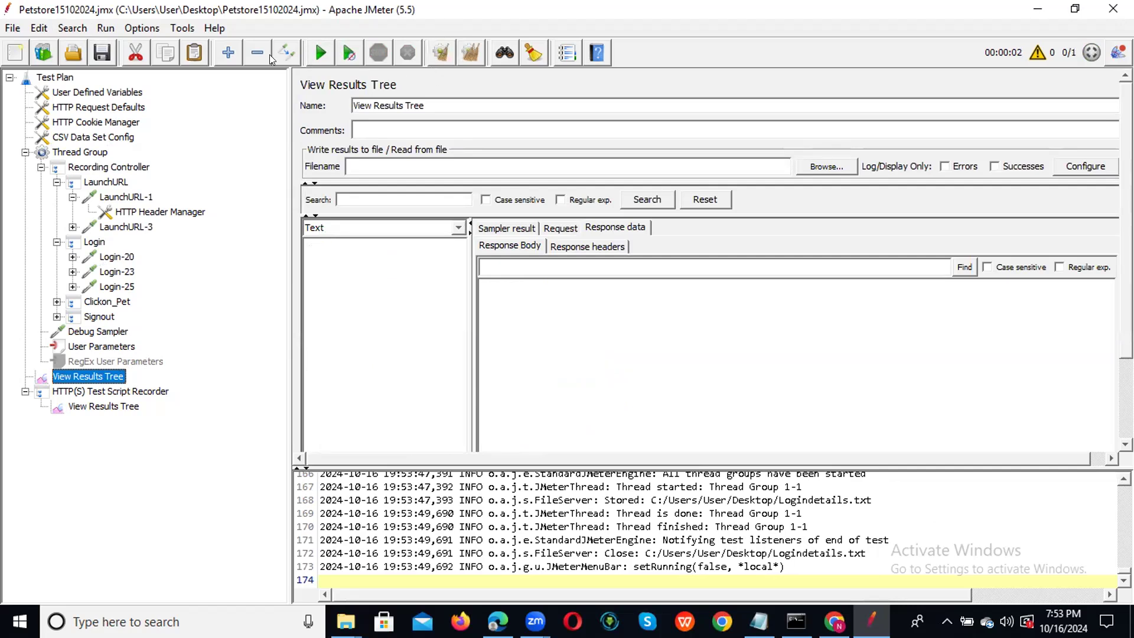
left_click(319, 54)
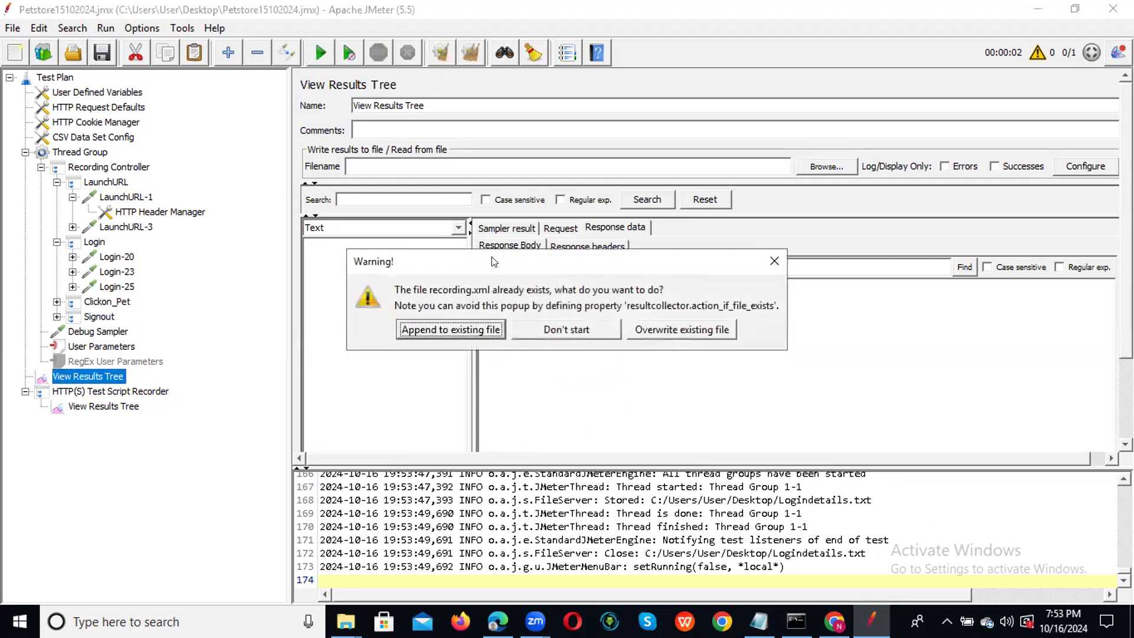
left_click(443, 331)
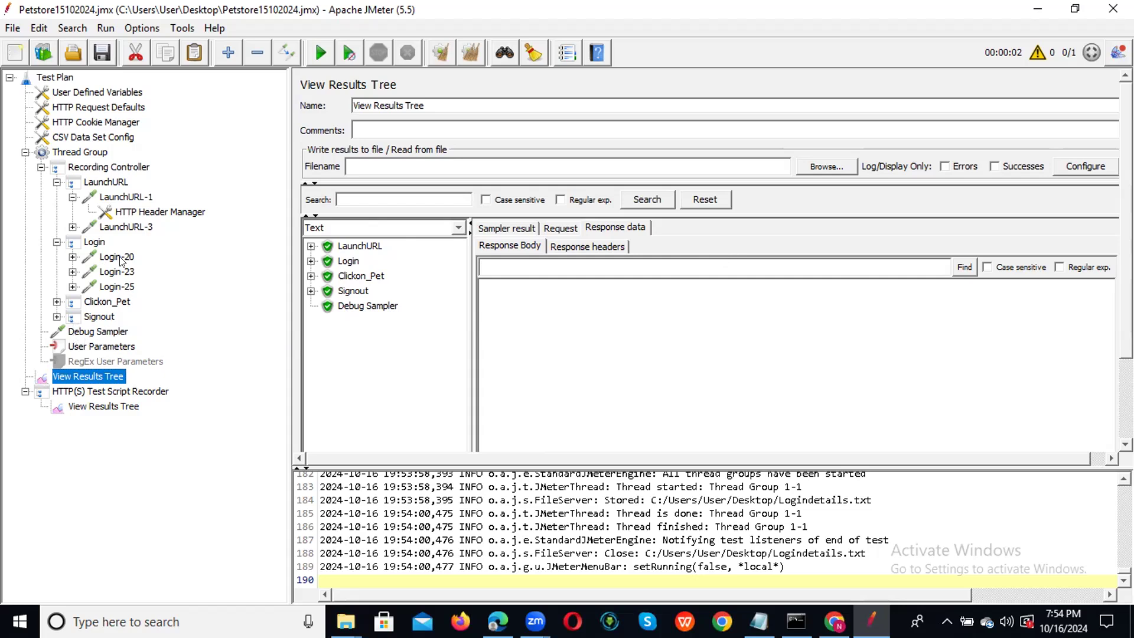
Copy the _sourcePage parameter name from Login-23 and search the response body for it
left_click(121, 273)
left_click(363, 368)
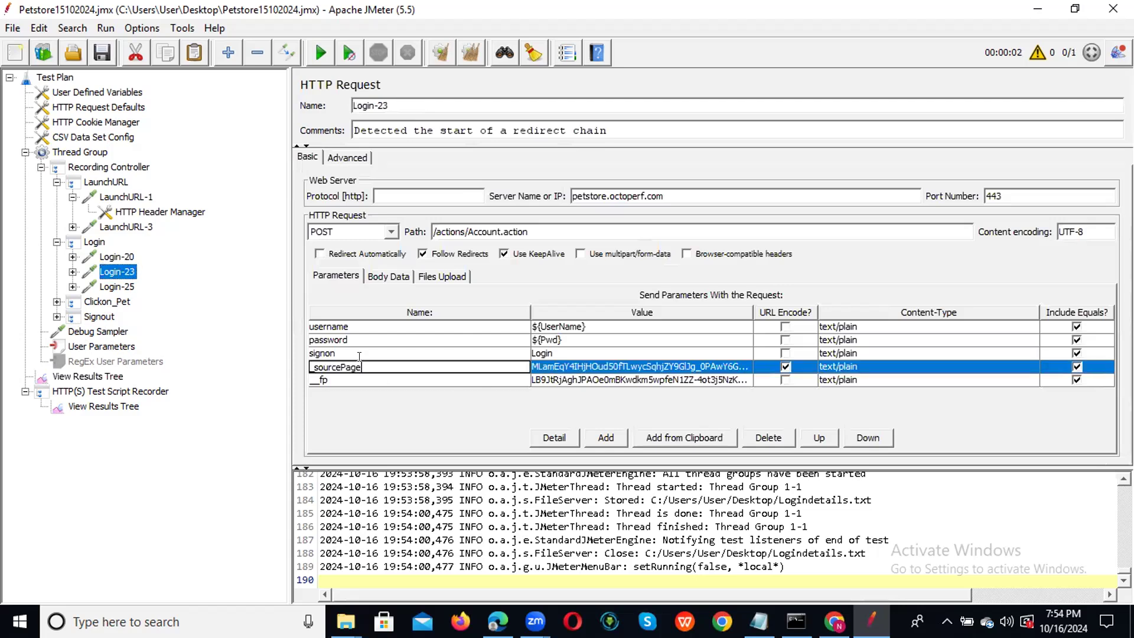
left_click_drag(361, 367, 295, 366)
key("ctrl+c")
left_click(100, 377)
left_click(553, 264)
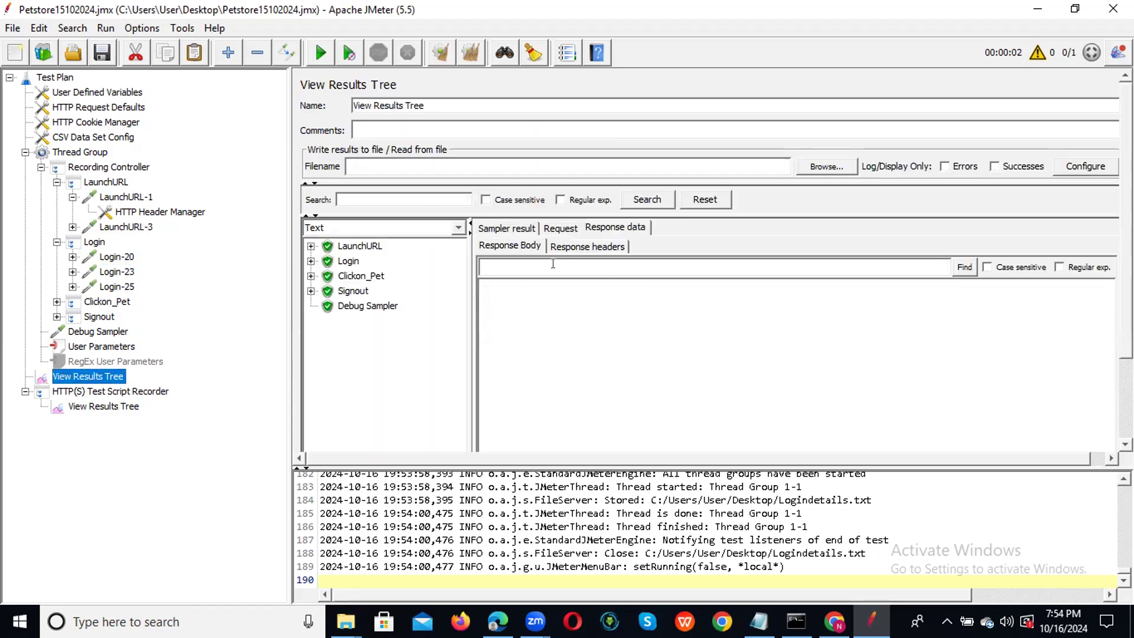
key("ctrl+v")
left_click(964, 268)
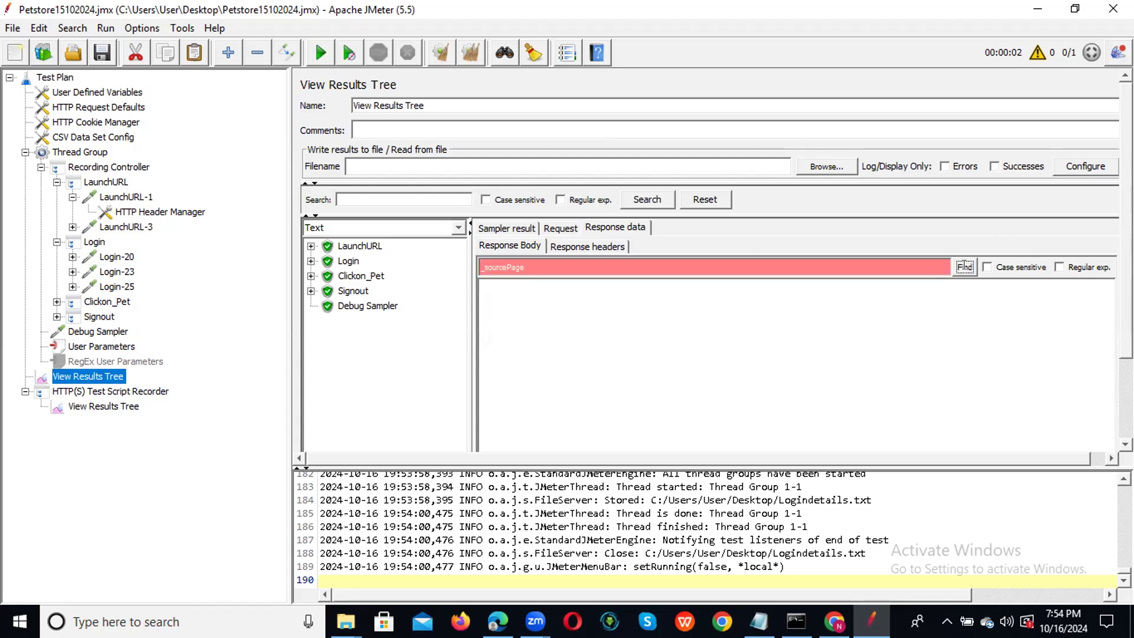
Check the LaunchURL, Login and Clickon_Pet responses for _sourcePage, then expand LaunchURL to LaunchURL-1
left_click(373, 244)
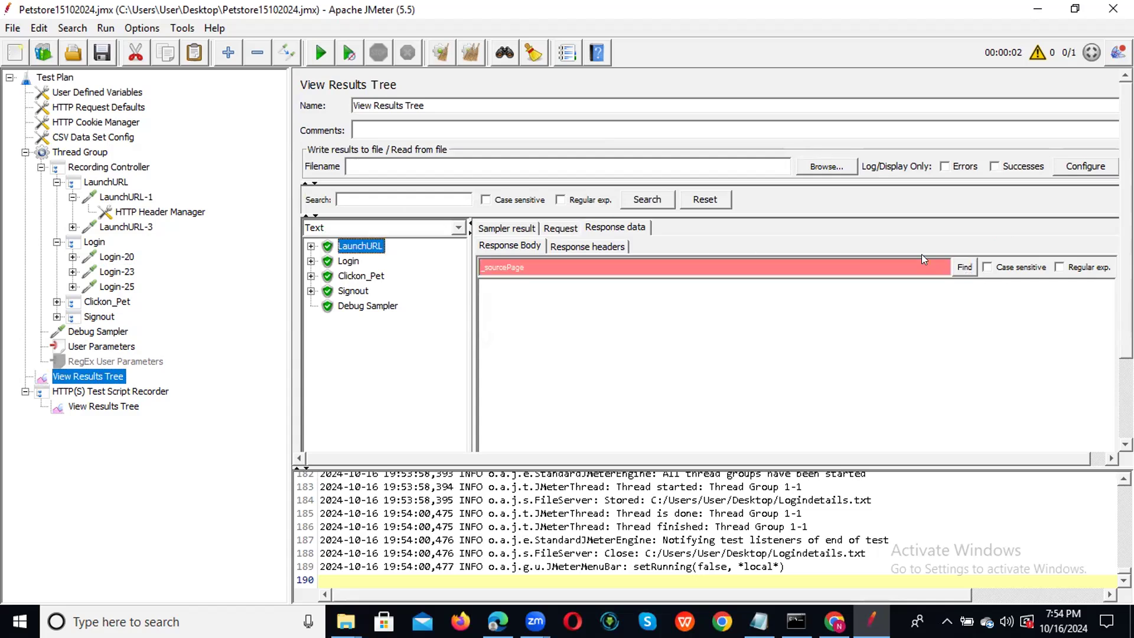
left_click(347, 260)
left_click(964, 267)
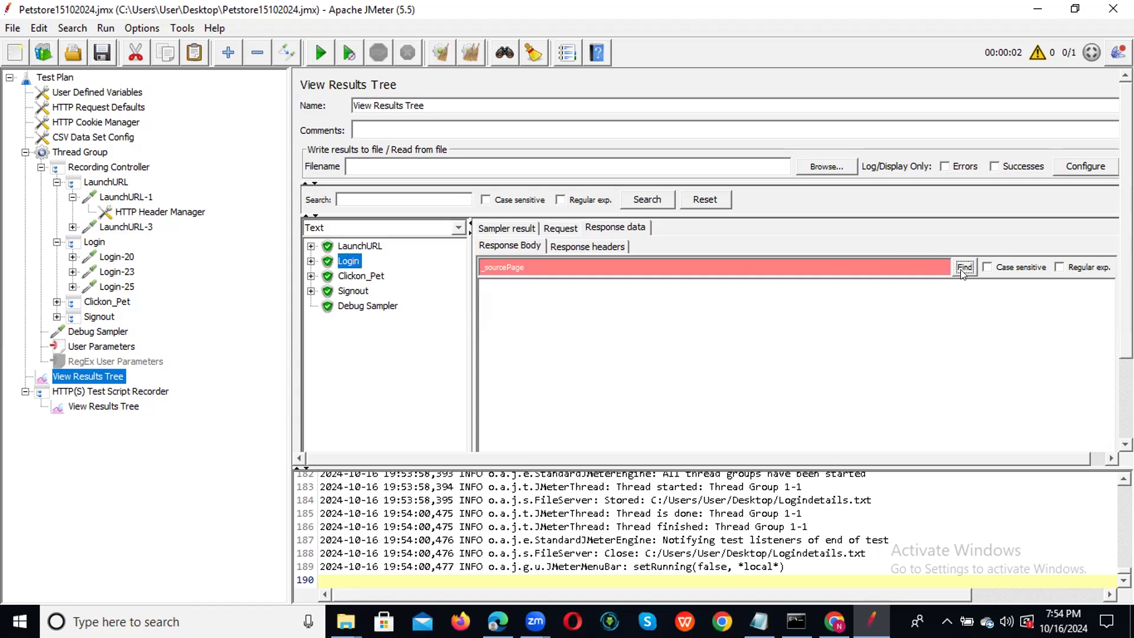
left_click(360, 275)
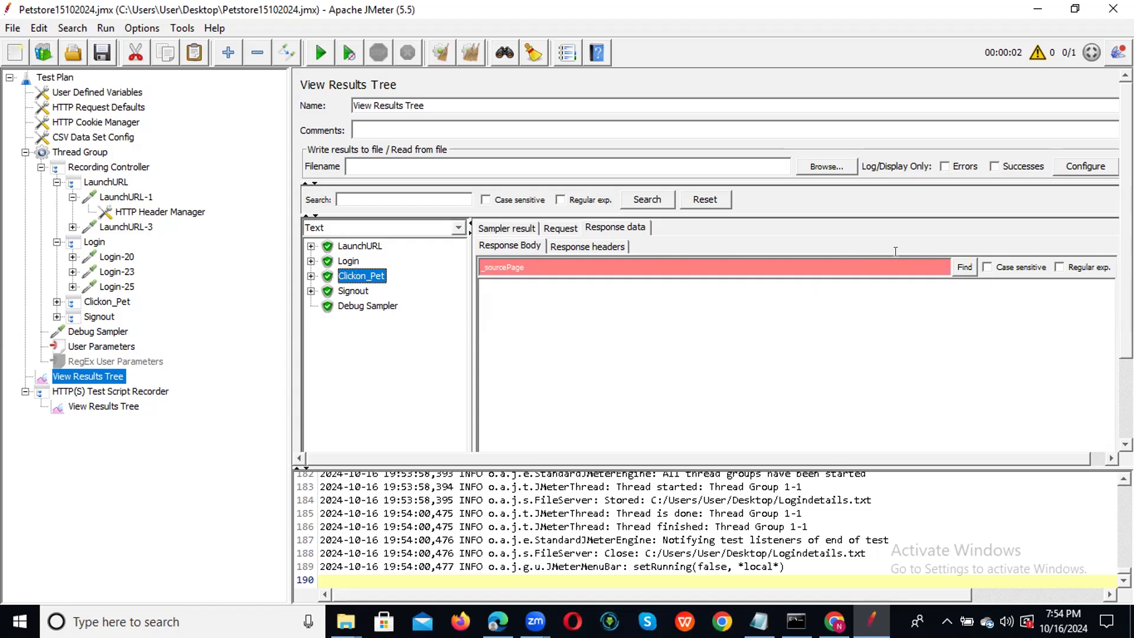
left_click(311, 246)
left_click(369, 260)
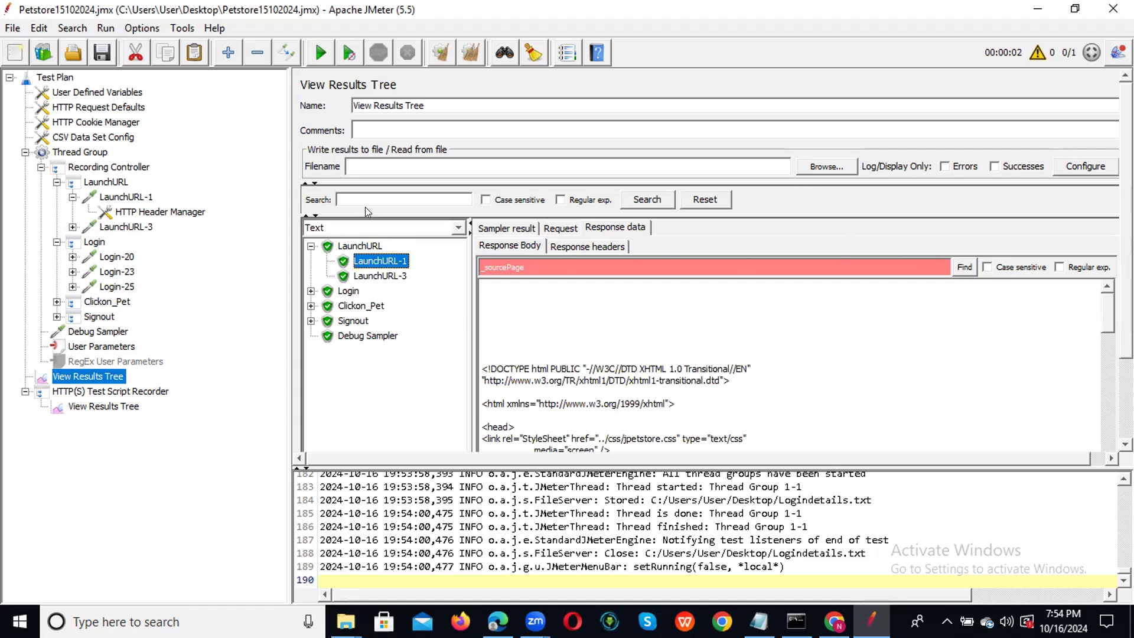
Search the results tree for _sourcePage and select its hidden input tag in LaunchURL-1's response body
left_click(378, 195)
key("ctrl+v")
left_click(654, 202)
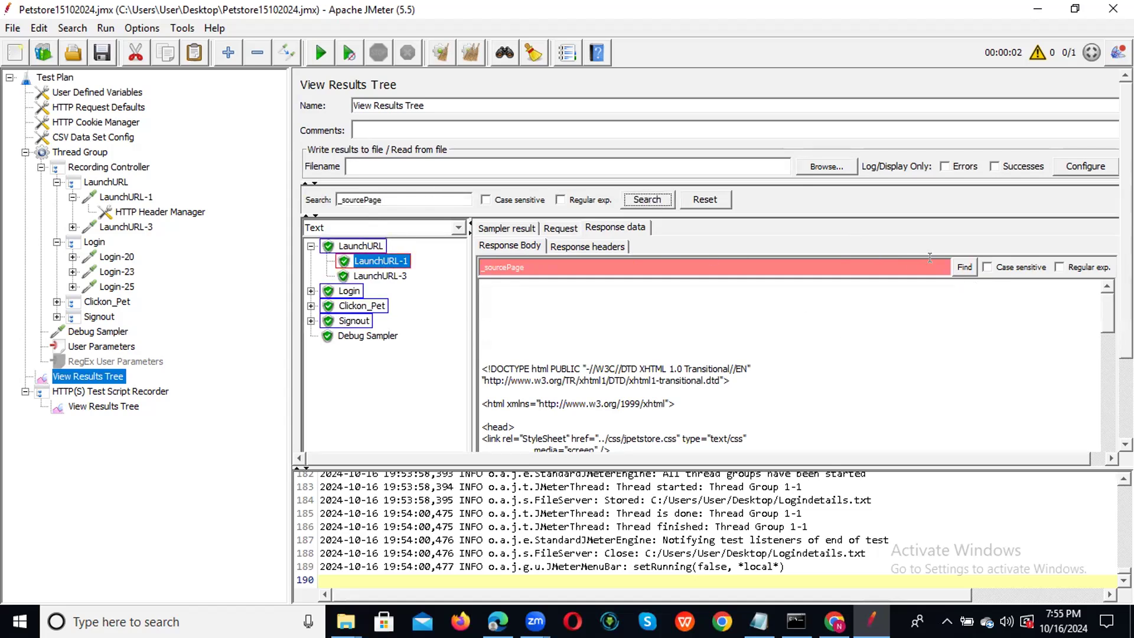
left_click(366, 261)
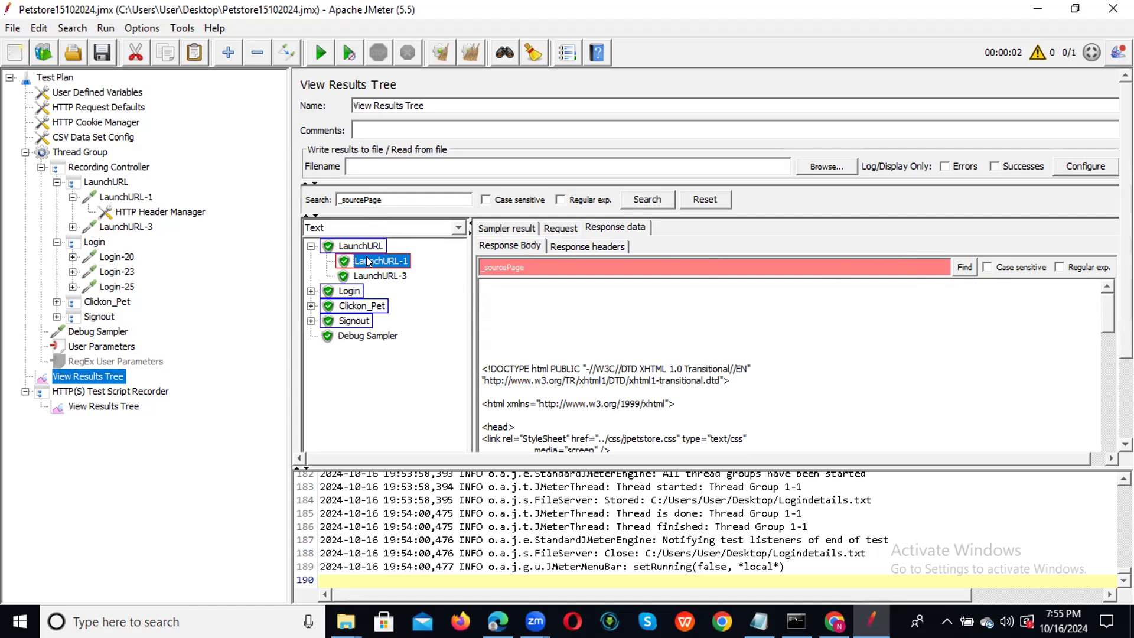
left_click(537, 270)
left_click(964, 267)
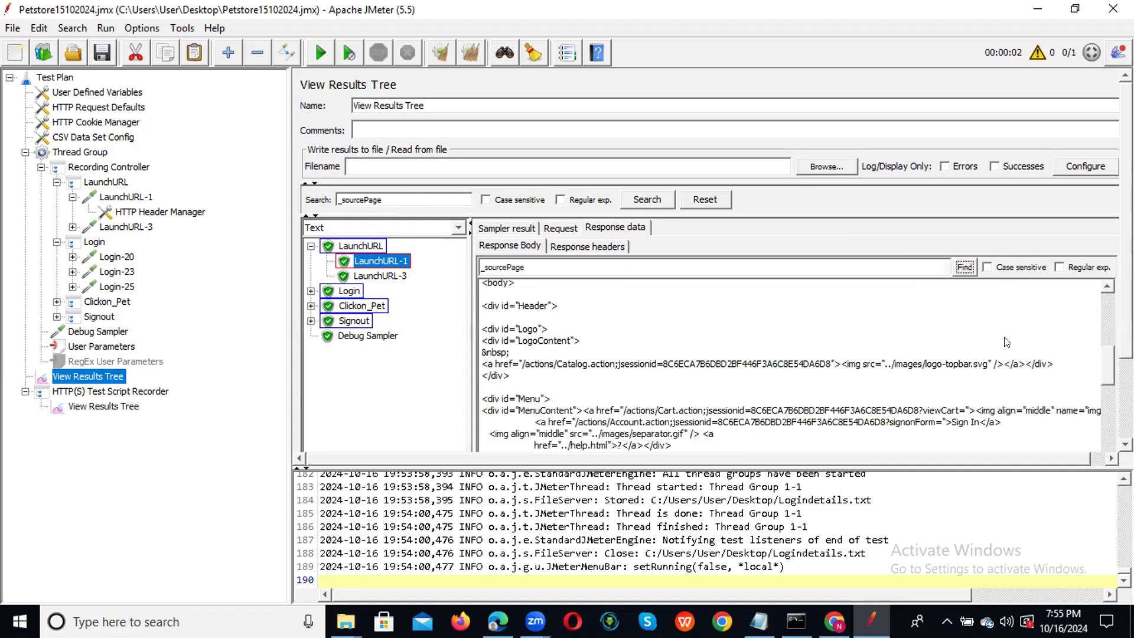
left_click_drag(1102, 365, 1098, 390)
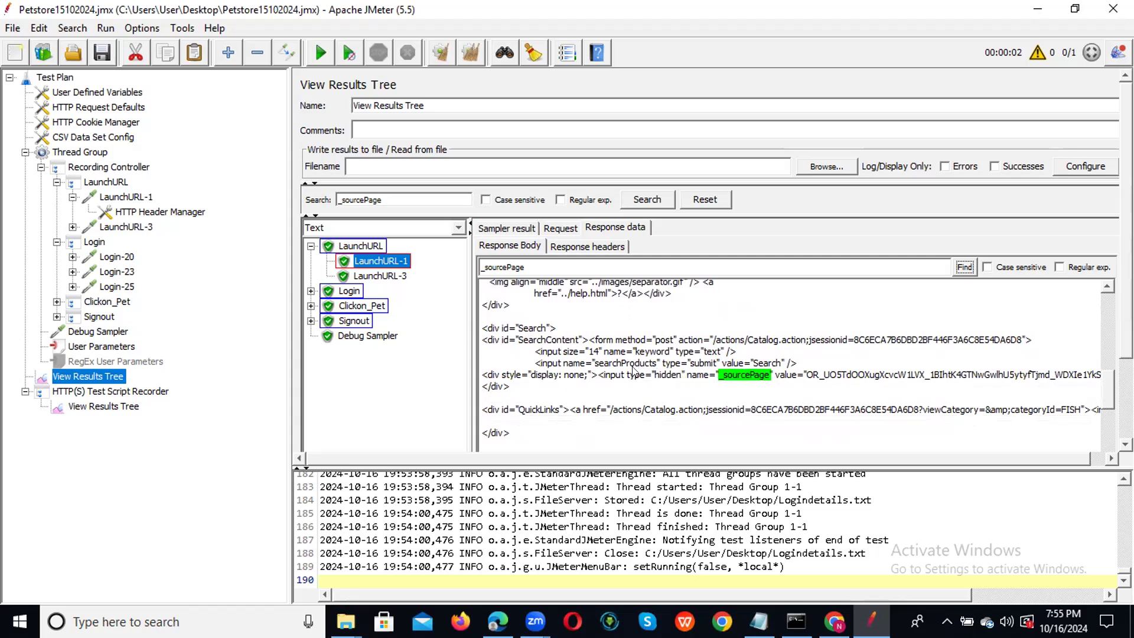
left_click_drag(598, 375, 560, 385)
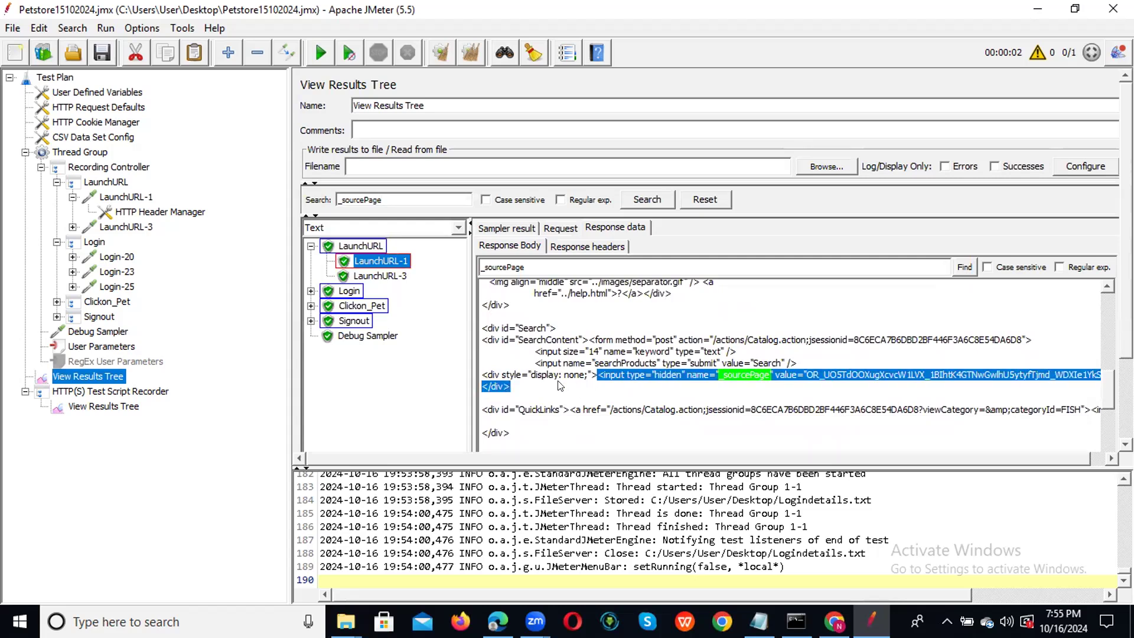
Paste the copied _sourcePage hidden-input HTML below the Validation points line in Notepad
left_click(759, 621)
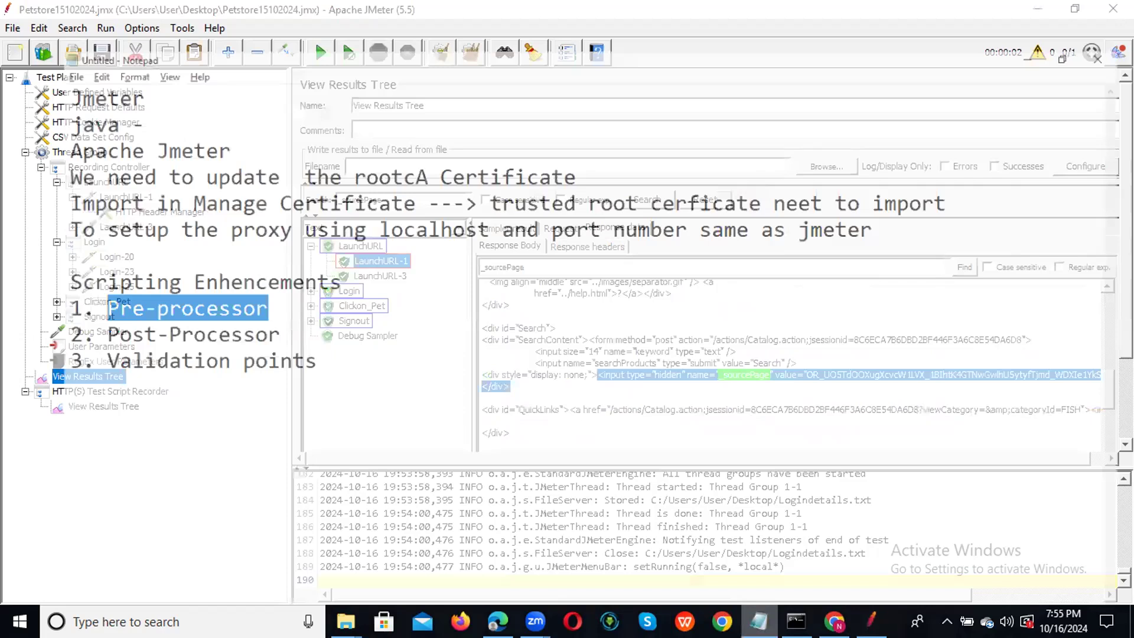
left_click(298, 332)
key("Return")
key("Return")
type("<input type=\"hidden\" name=\"_sourcePage\" value=\"OR_UO5TdOOXugXcvcW1LVX_1BIhtK4GTNwGwlhU5ytyfTjmd_WDXIe1YkSpBZdPfDP36aMaVT4x3YeQ6tnY_AJdI7Eqwedc2\" /><input type=\"hidden\" name=\"__fp\" value=\"eQfFdclUjUZ0fp0FOLm6DEdtv-RzTP2VQOAtCjTtykTwPI4MC_Iui2krEl_jWBvX\" /></div></form></div> </div>")
left_click_drag(7, 389, 182, 513)
left_click(180, 523)
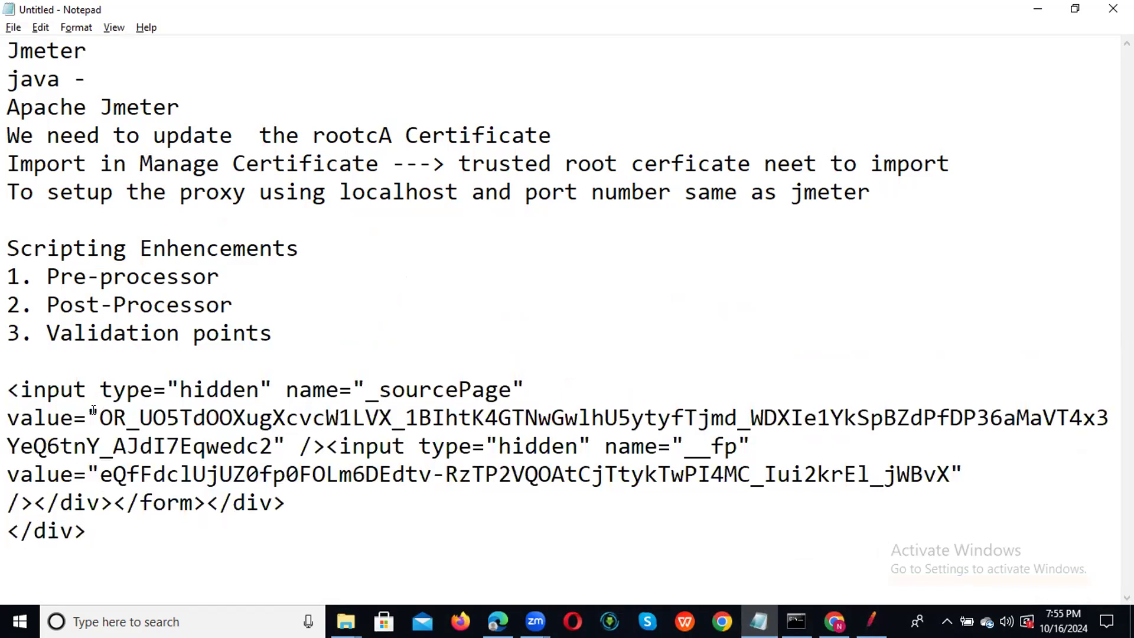
left_click_drag(98, 410, 943, 462)
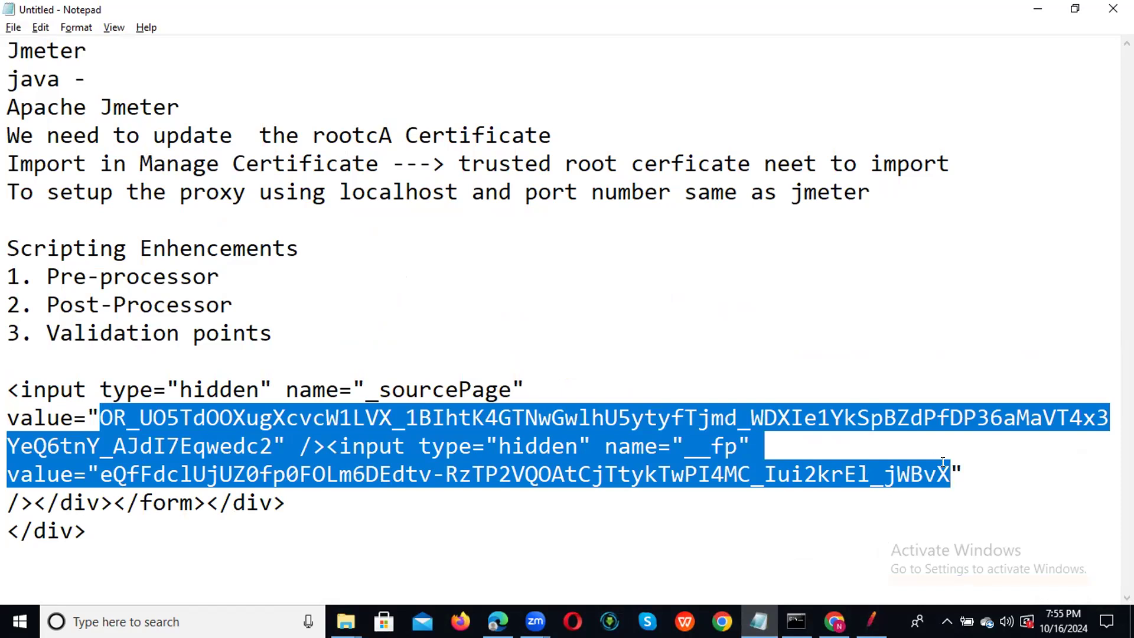
key("alt+Tab")
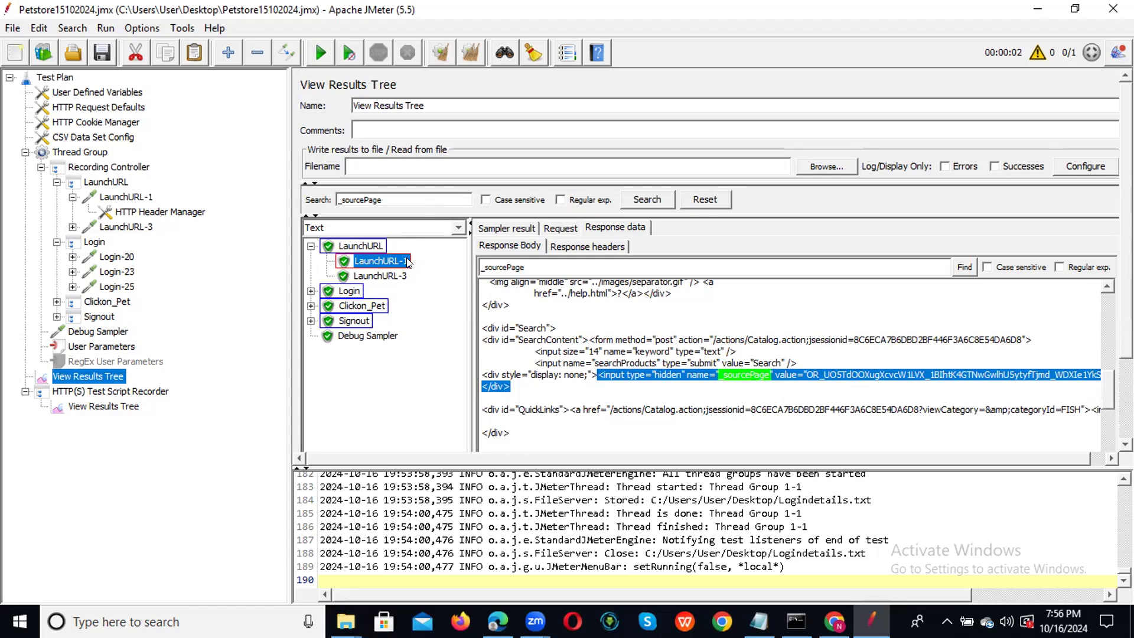
Expand Login, Clickon_Pet and Signout in the results tree, then show LaunchURL-1's request settings
left_click(311, 291)
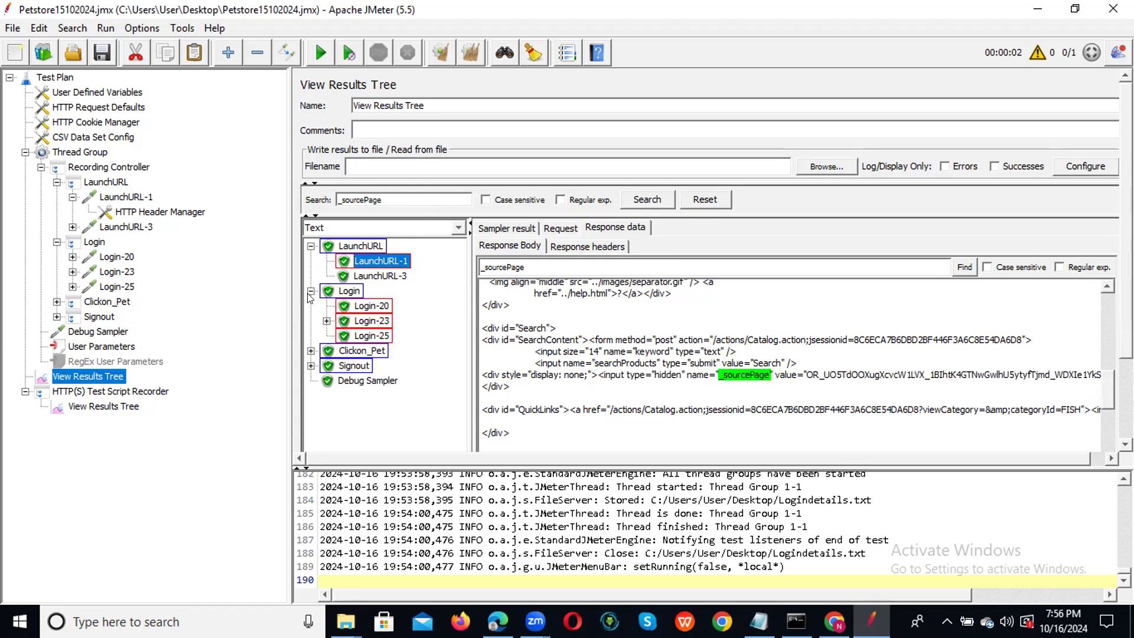
left_click(310, 351)
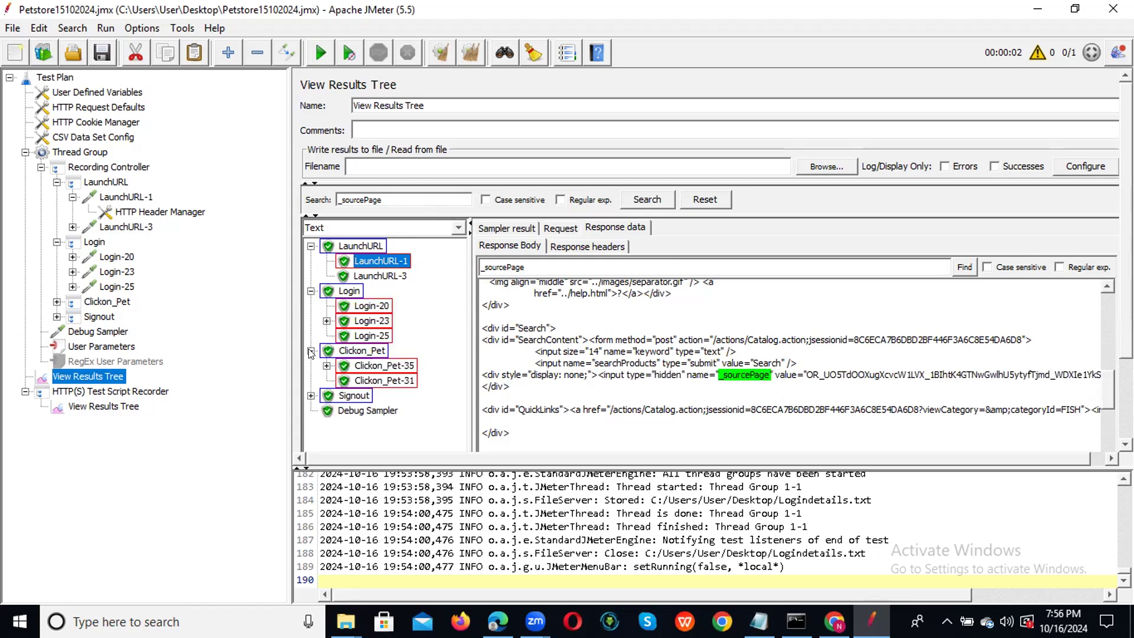
left_click(311, 395)
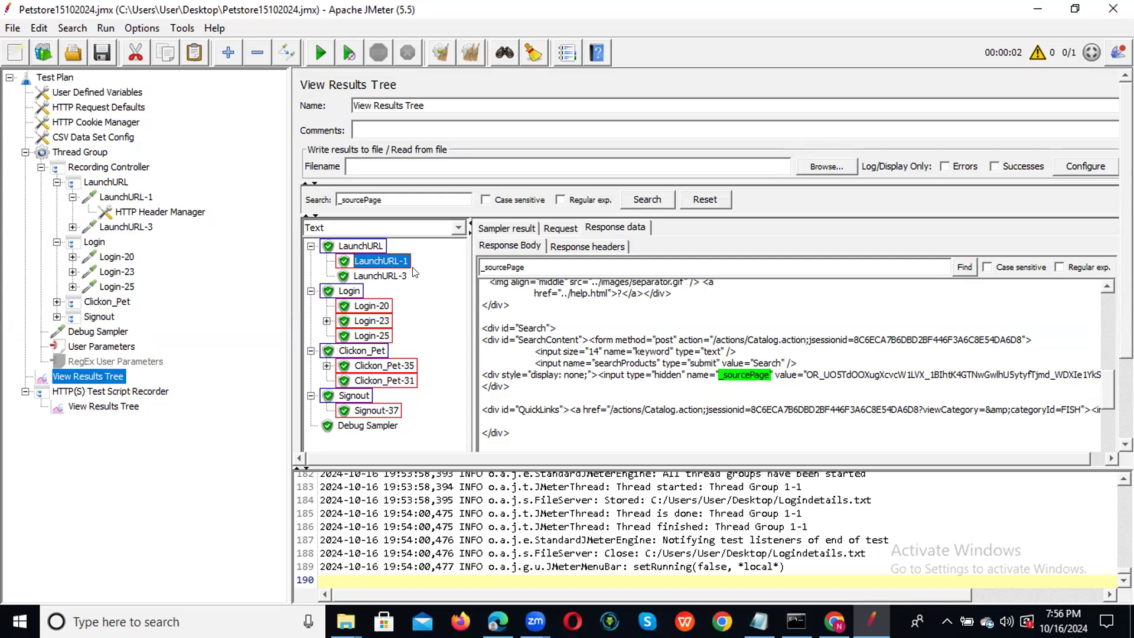
left_click(73, 196)
left_click(121, 196)
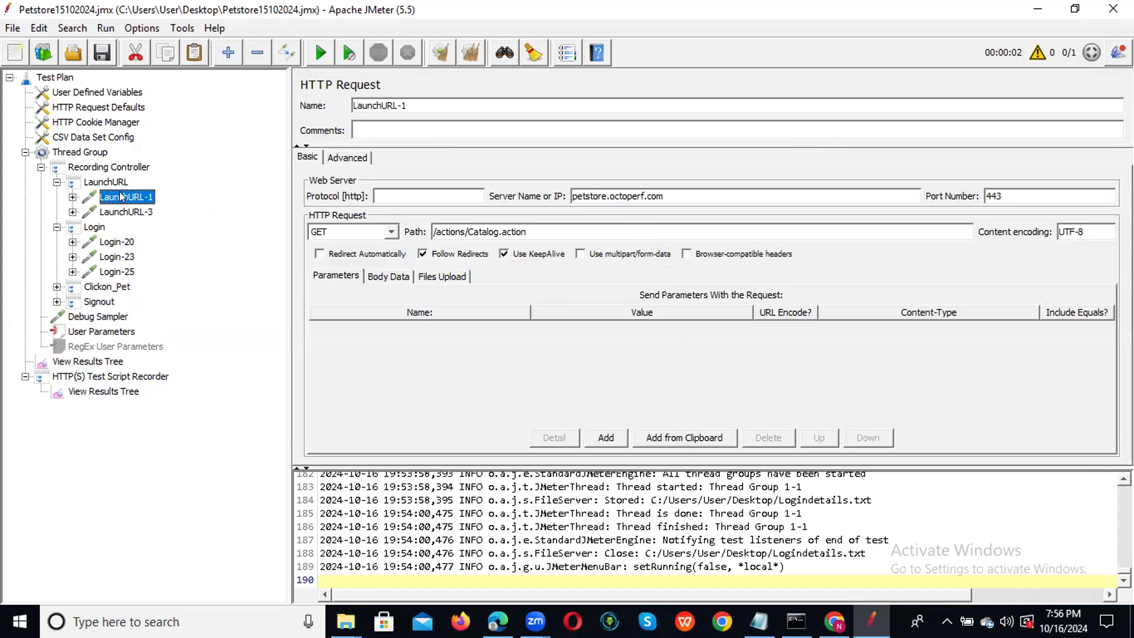
Add a Boundary Extractor under LaunchURL-1 named Boundary Extractor_SourcePage
right_click(120, 192)
mouse_move(200, 203)
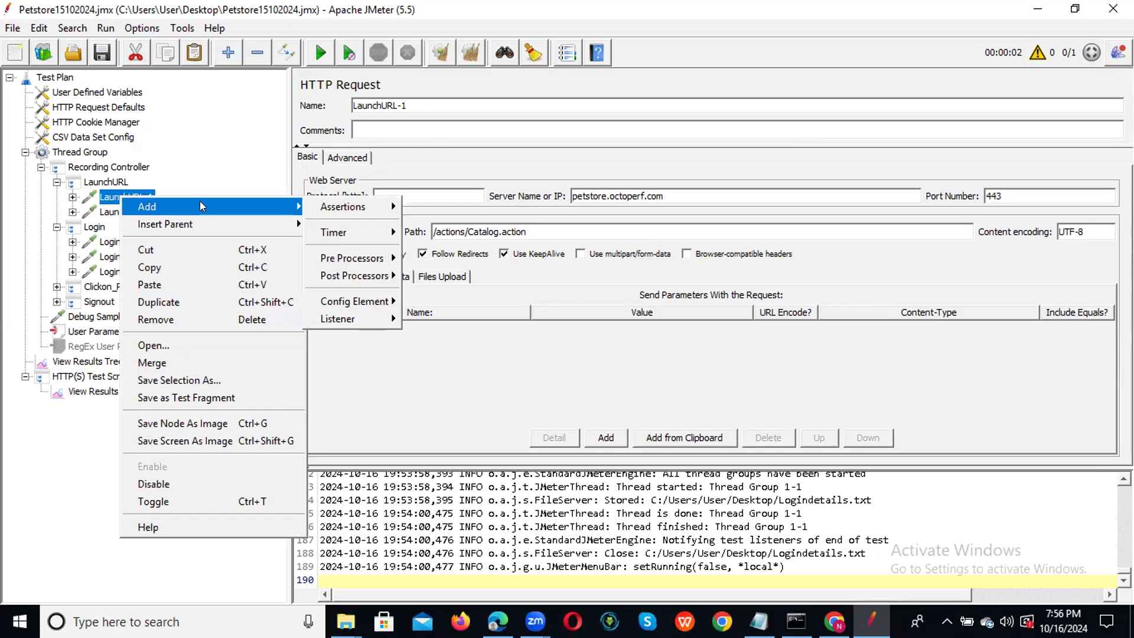
mouse_move(360, 276)
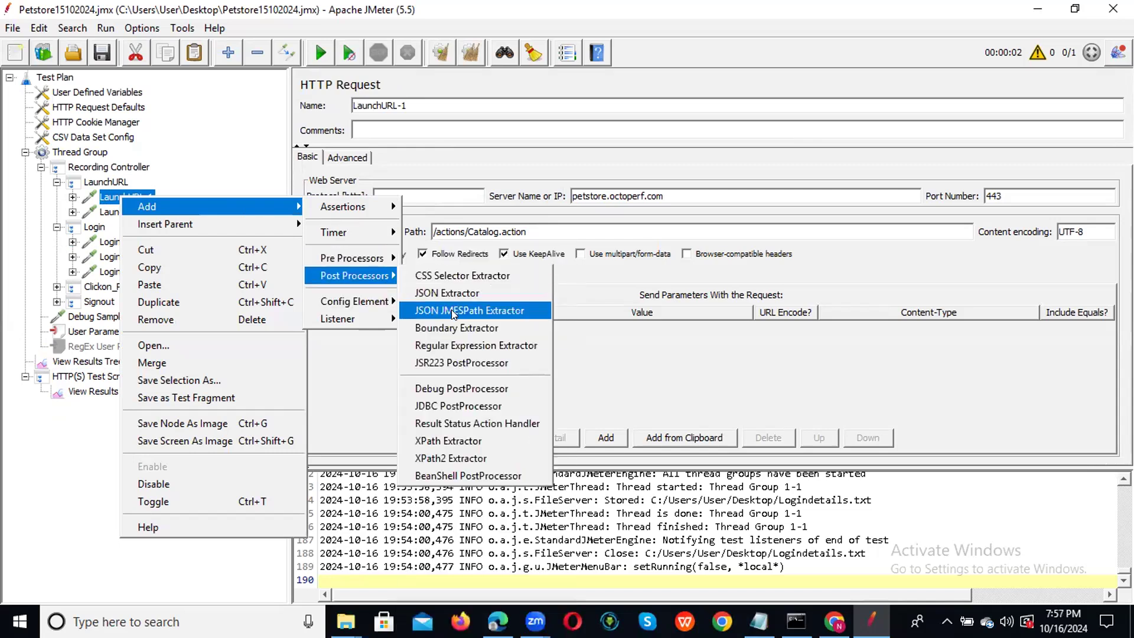
left_click(453, 328)
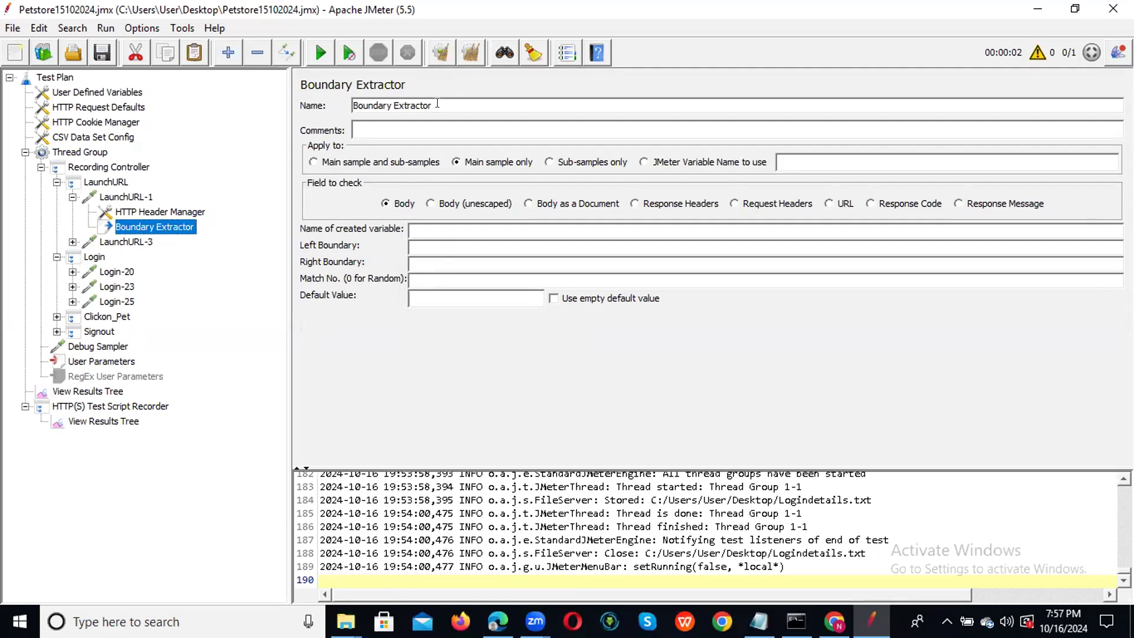
mouse_move(437, 104)
left_mouse_down()
mouse_move(396, 98)
mouse_move(435, 102)
left_mouse_up()
type("_SourcePage")
Set the extractor's created variable name to SourcePage_Corr
left_click(430, 231)
type("SourcePage_Co")
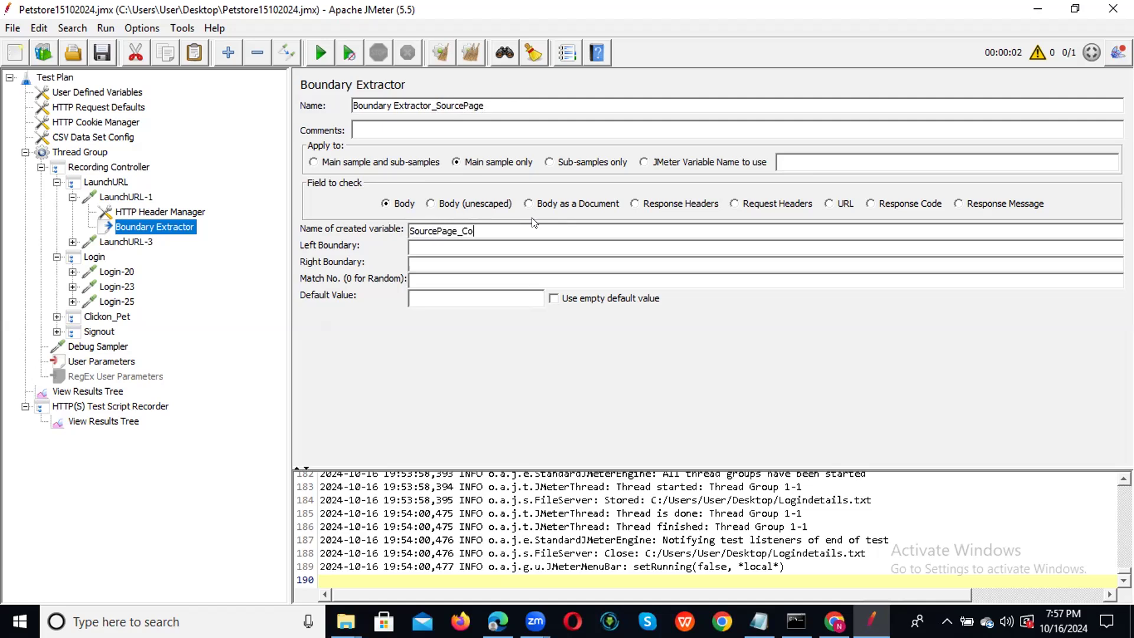
type("rr")
left_click(421, 247)
key("alt+Tab")
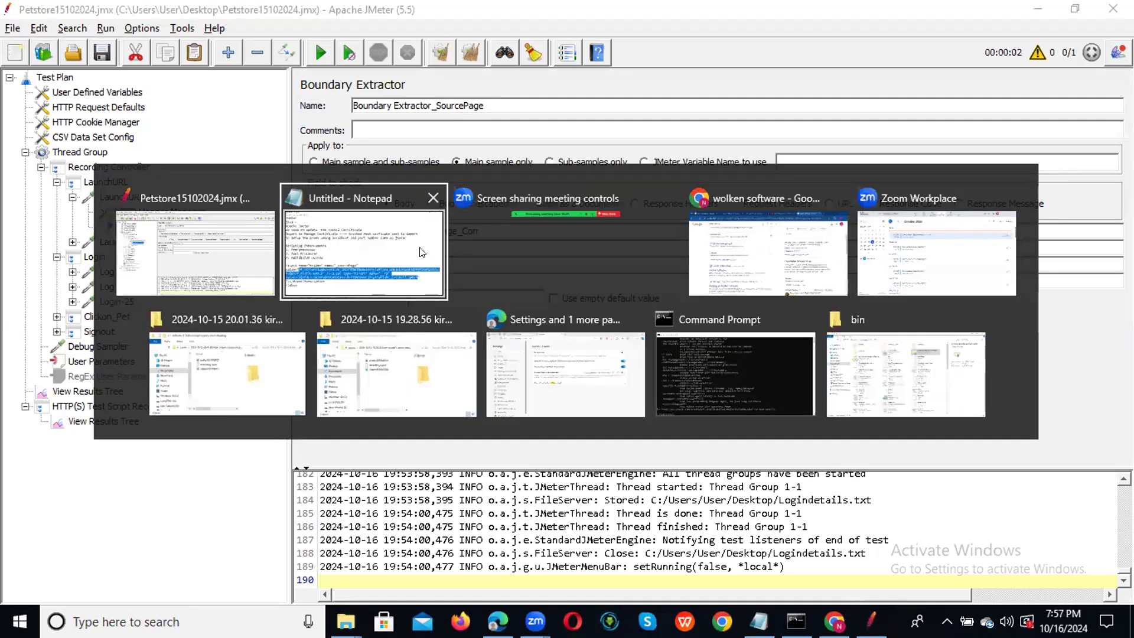
Set the Left Boundary to <input type="hidden" name="_sourcePage" value=" copied from the notes
left_click_drag(100, 414, 6, 387)
key("ctrl+c")
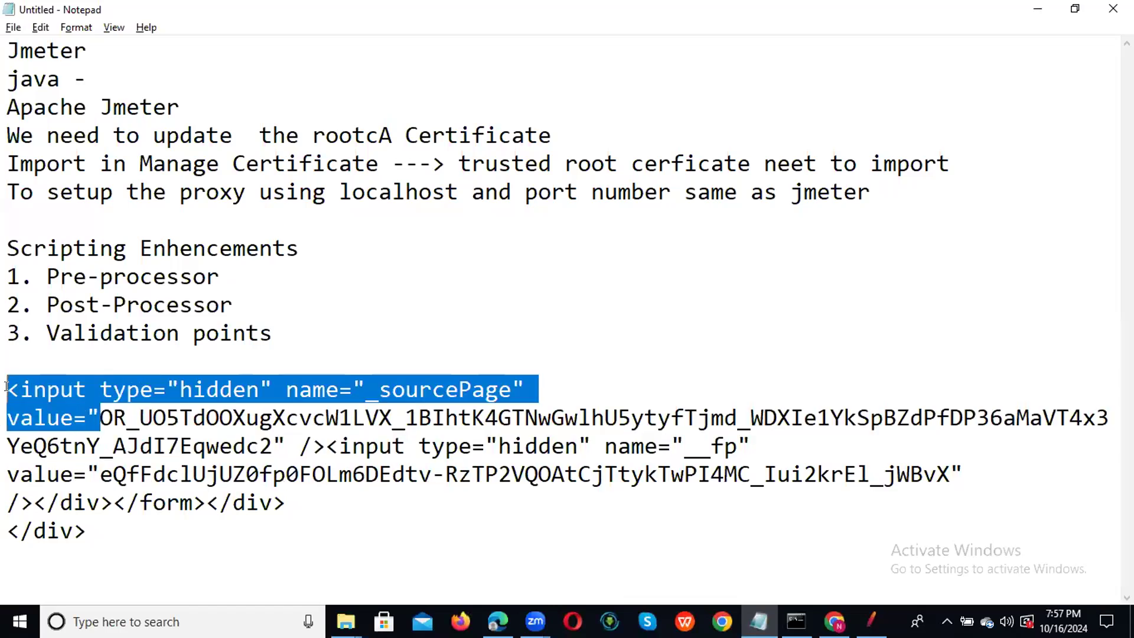
key("alt+Tab")
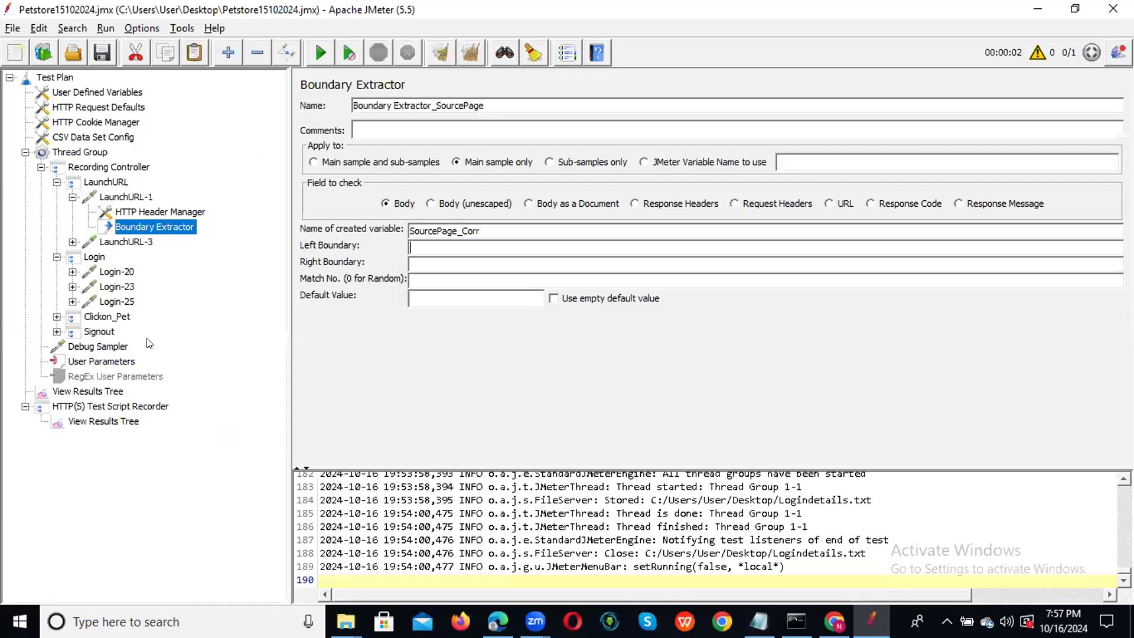
left_click(465, 246)
key("ctrl+v")
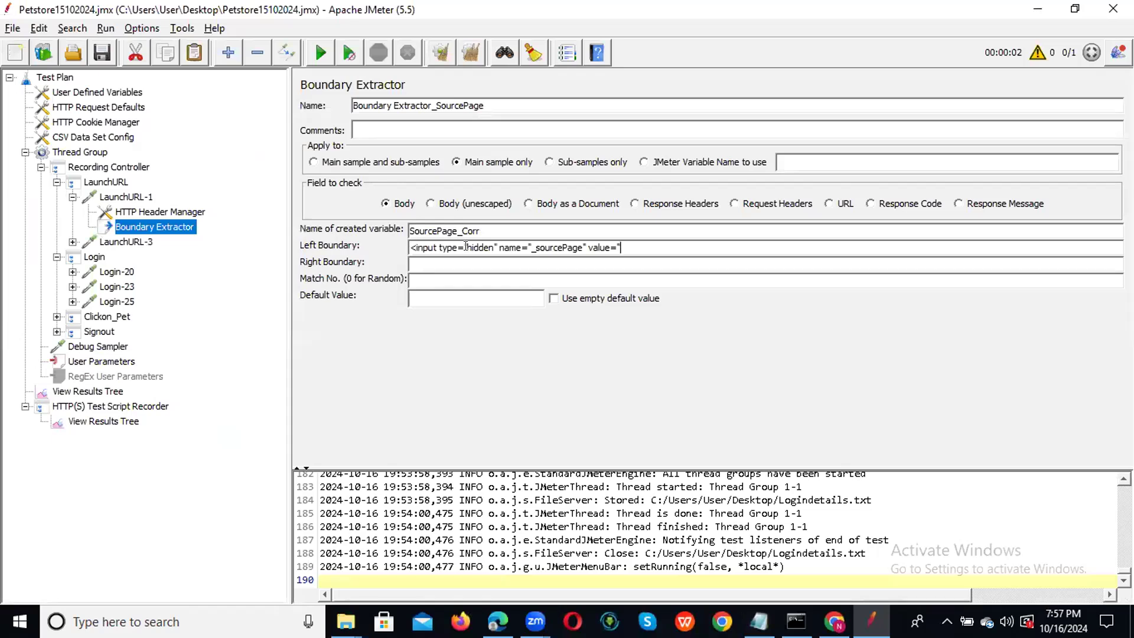
Set the Right Boundary to " /> copied from the notes
key("alt+Tab")
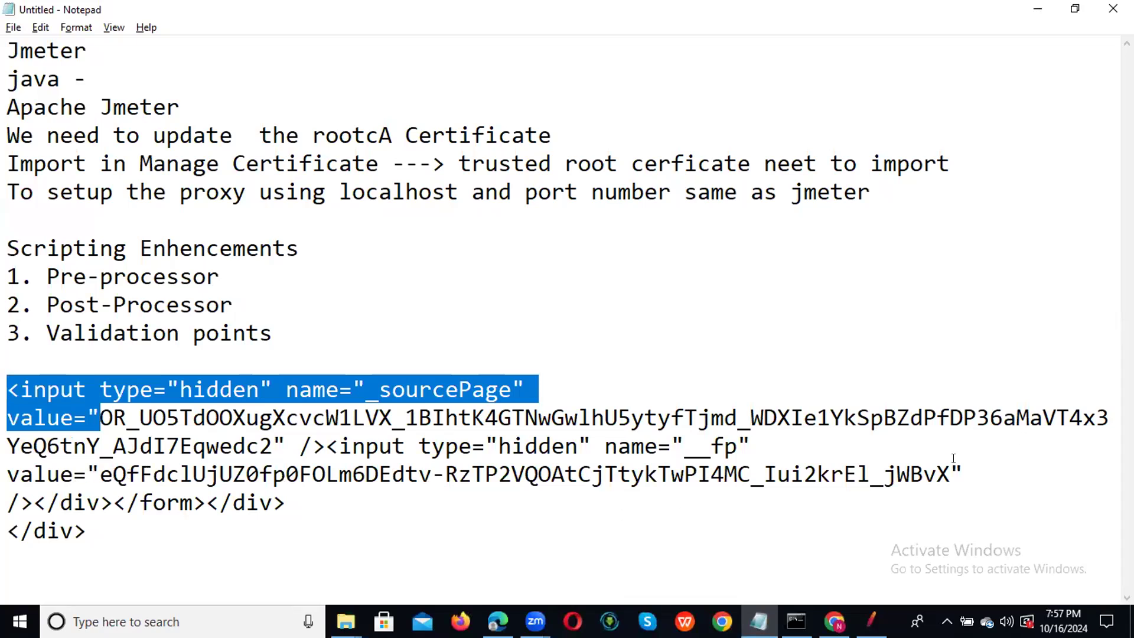
left_click_drag(950, 473, 25, 498)
key("ctrl+c")
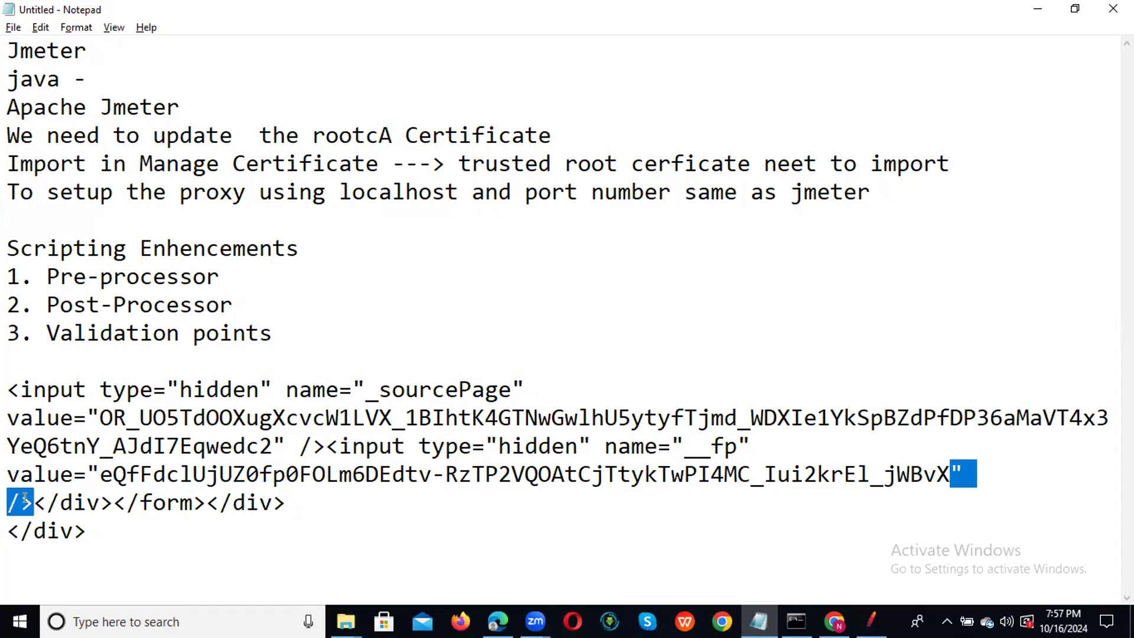
key("alt+Tab")
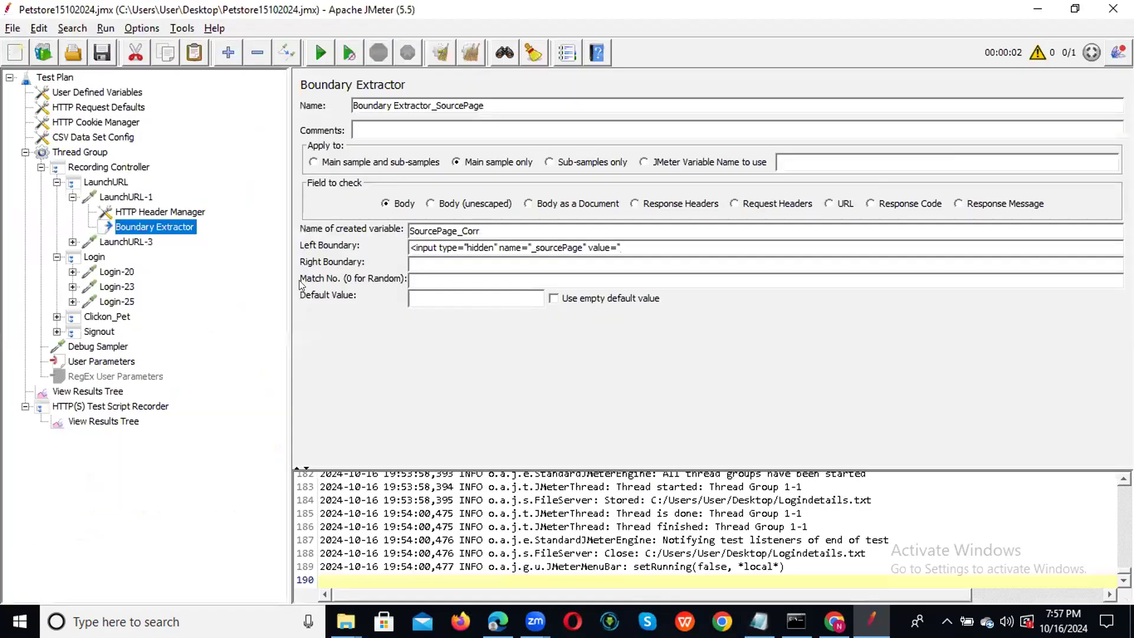
left_click(422, 259)
key("ctrl+v")
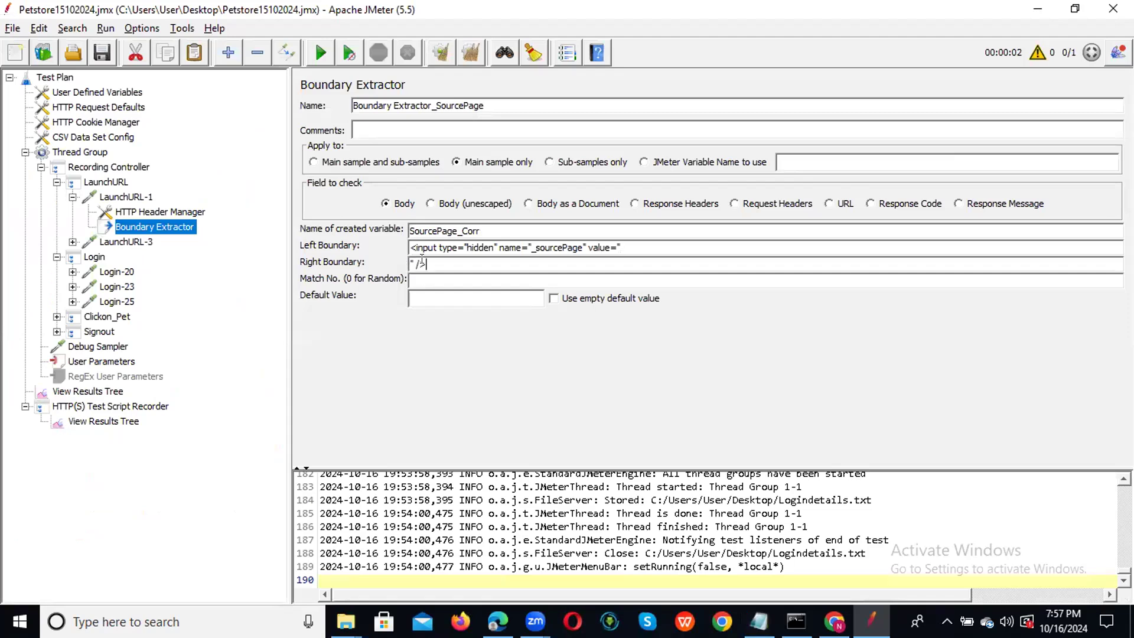
Enter NotFound as the extractor's default value and recheck the SourcePage_Corr variable name
left_click(436, 275)
type("NotFound")
left_click_drag(480, 230, 398, 227)
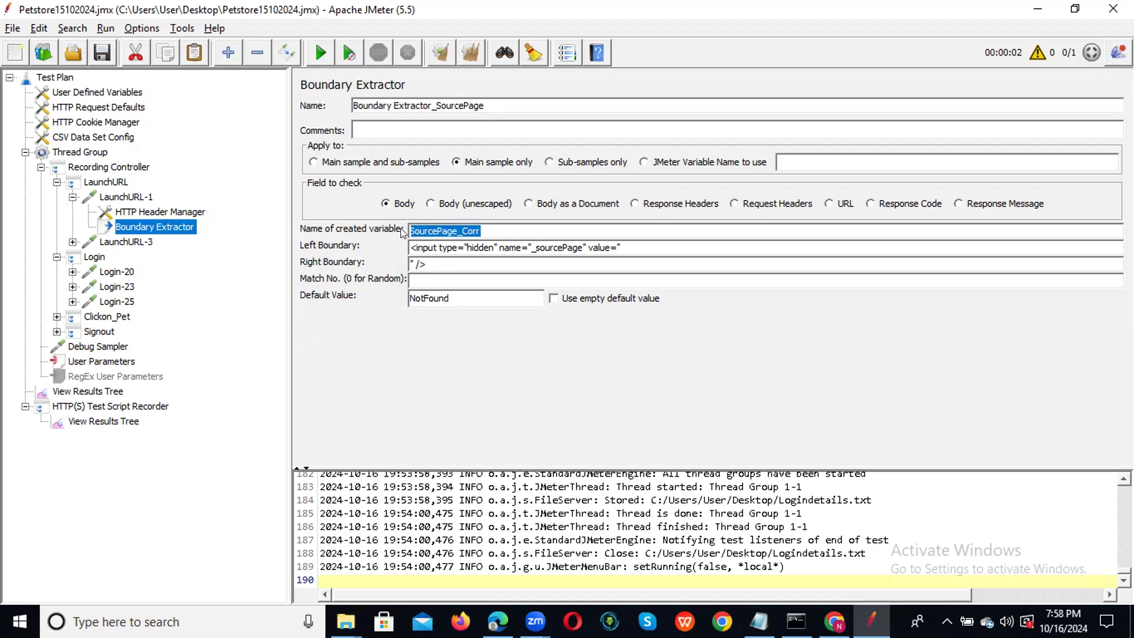
left_click(491, 104)
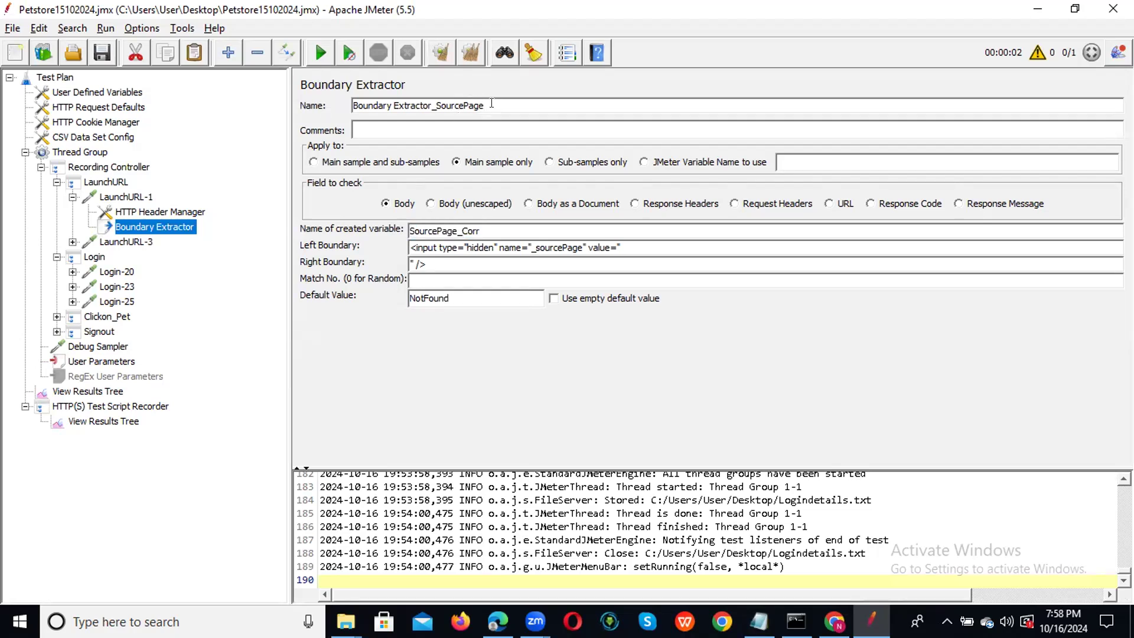
left_click_drag(479, 232, 401, 231)
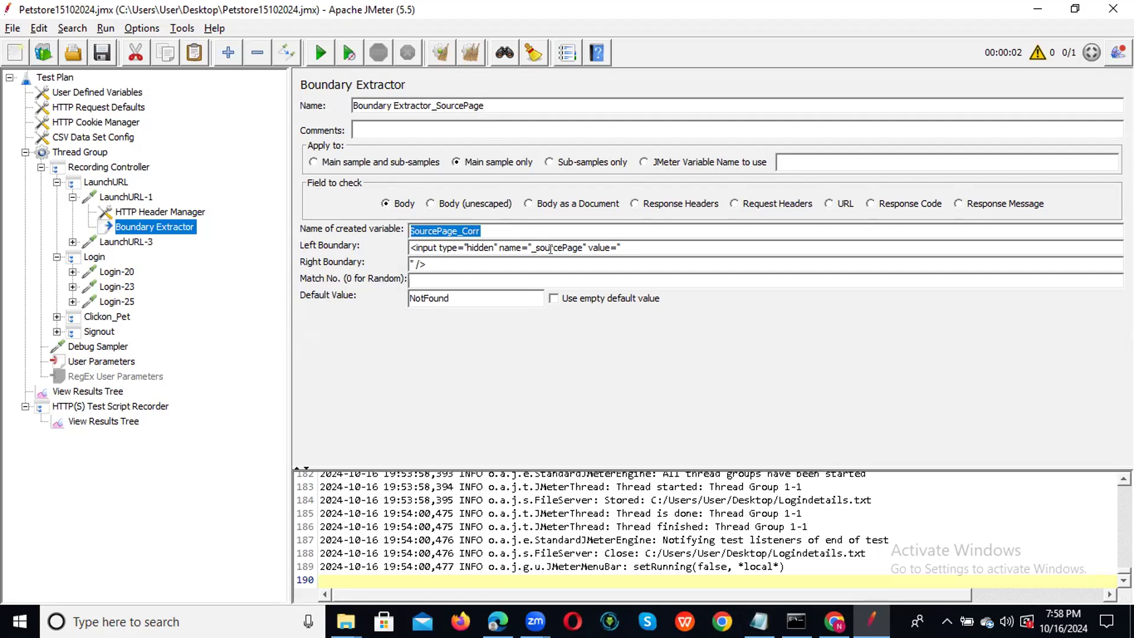
left_click(624, 247)
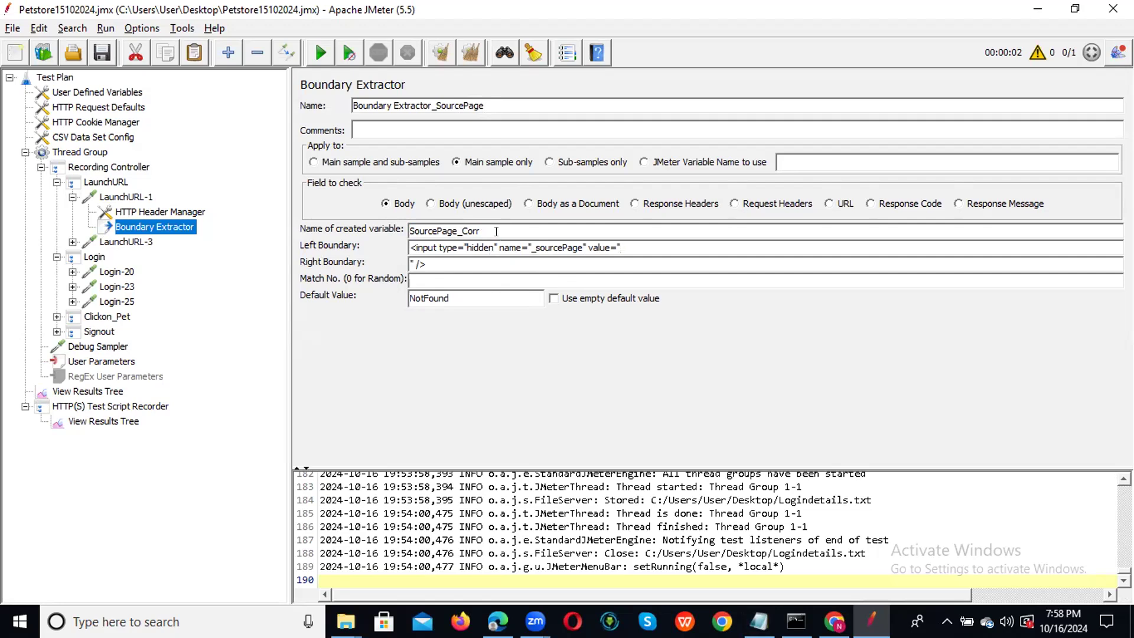
left_click(114, 273)
Copy Login-23's recorded _sourcePage value into the Search Tree search field
left_click(114, 287)
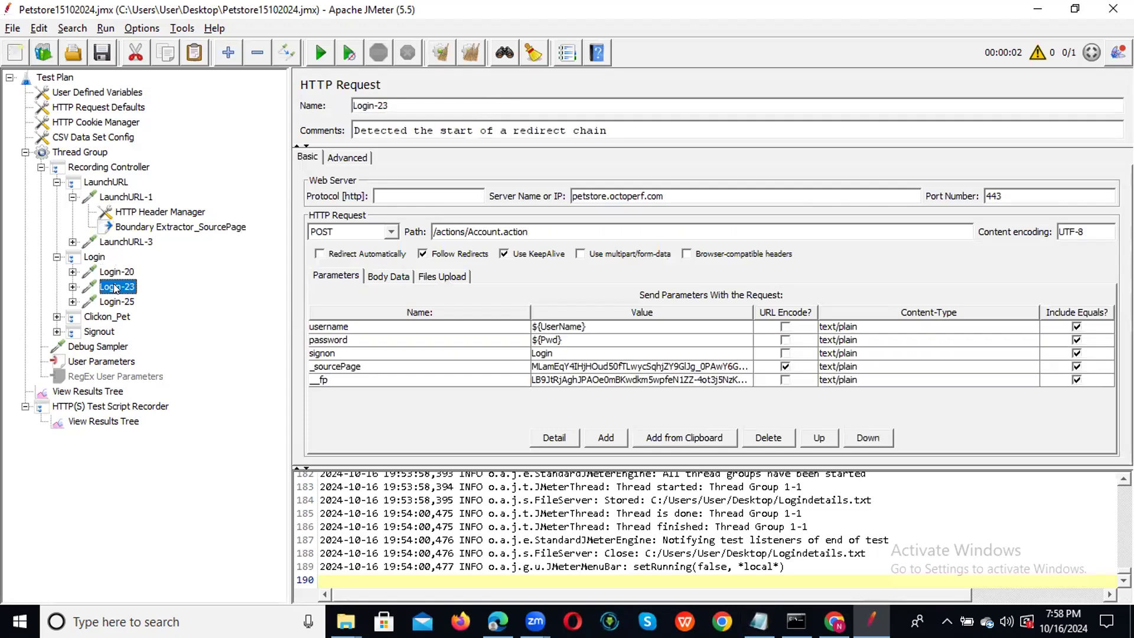
double_click(638, 366)
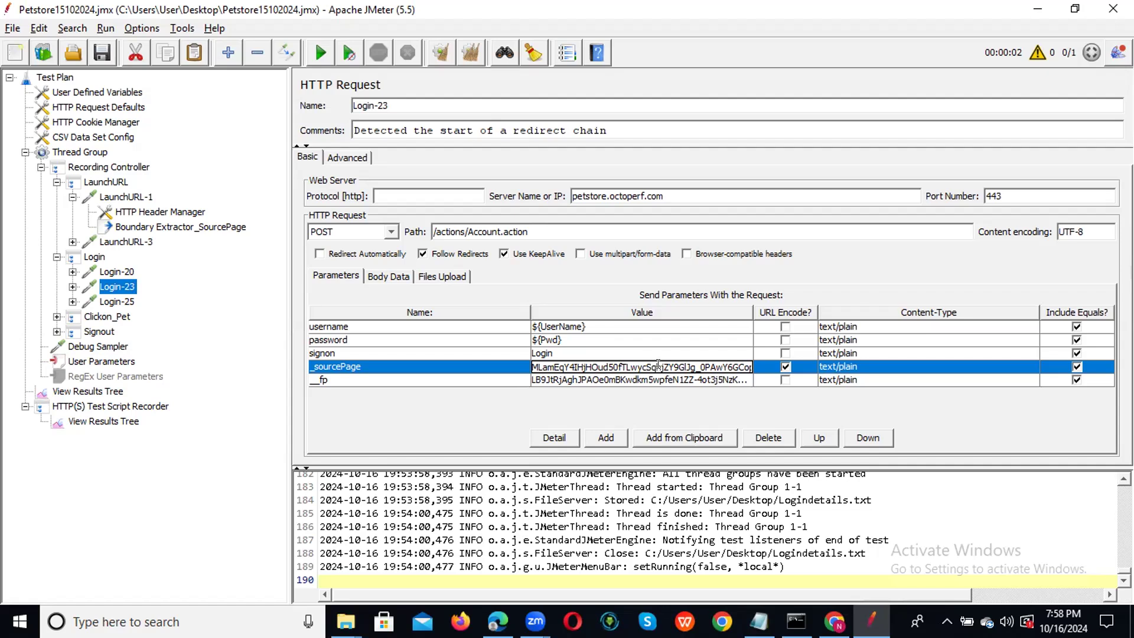
key("ctrl+f")
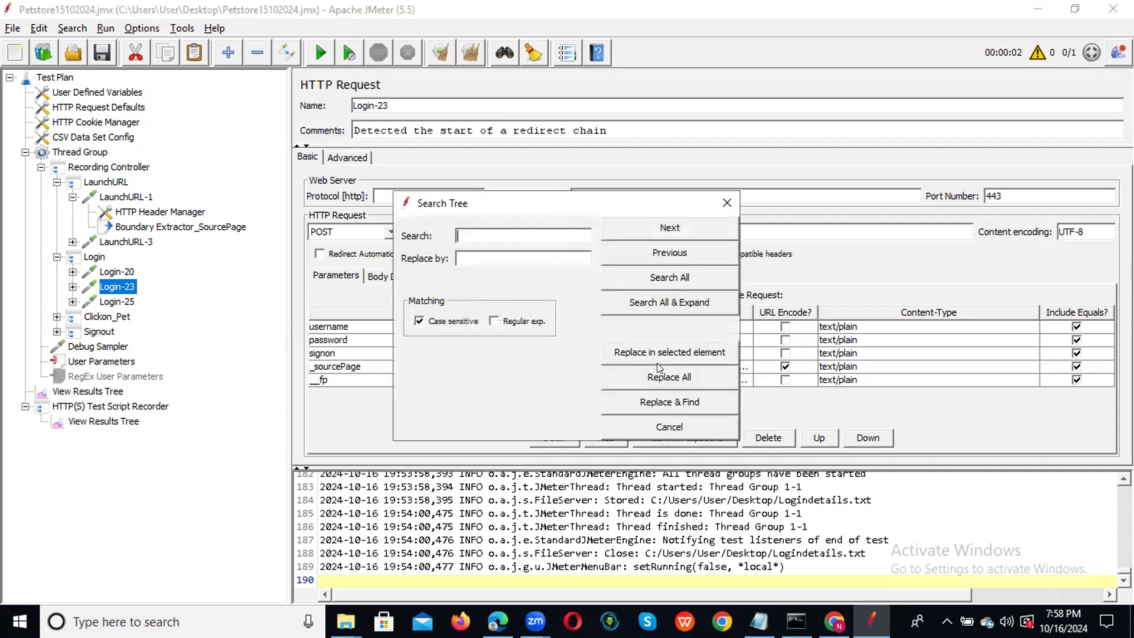
left_click_drag(537, 203, 953, 202)
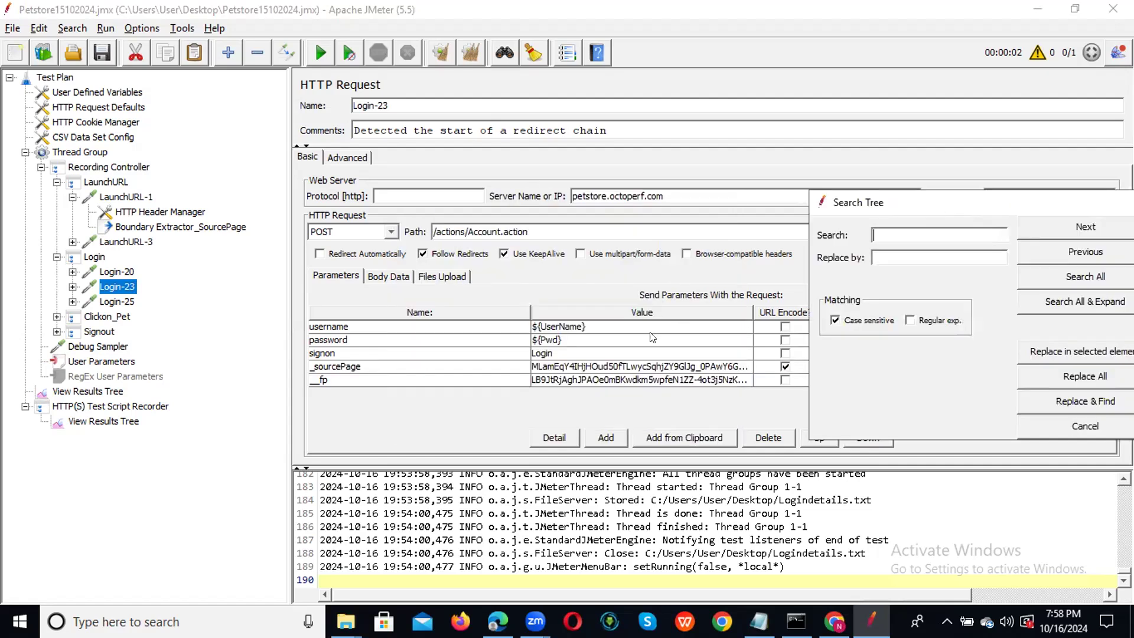
double_click(597, 367)
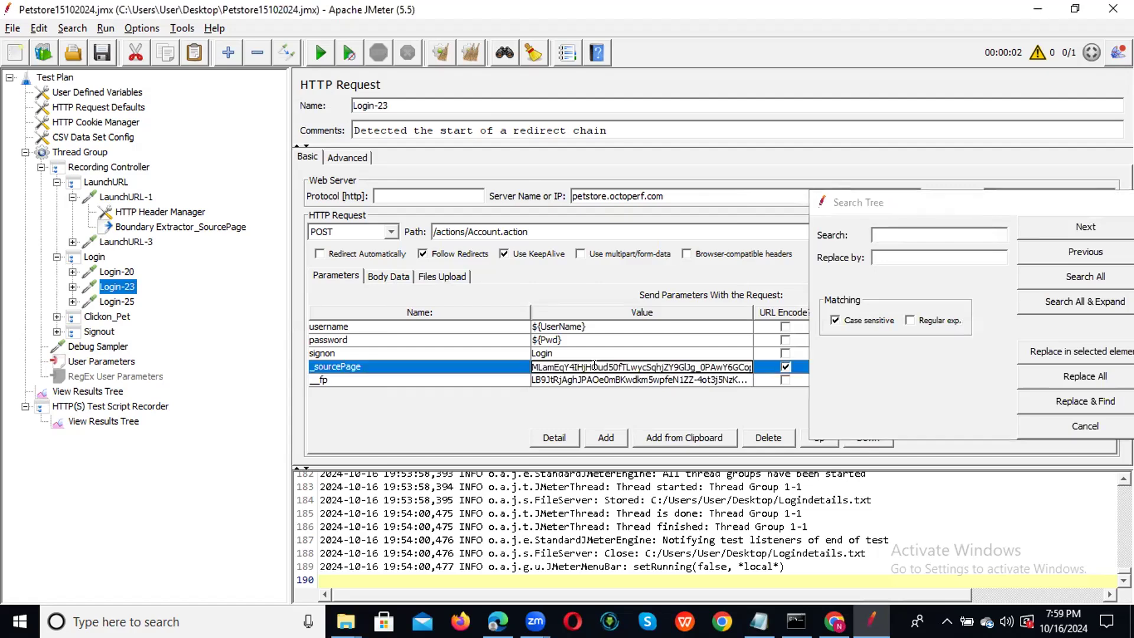
key("ctrl+a")
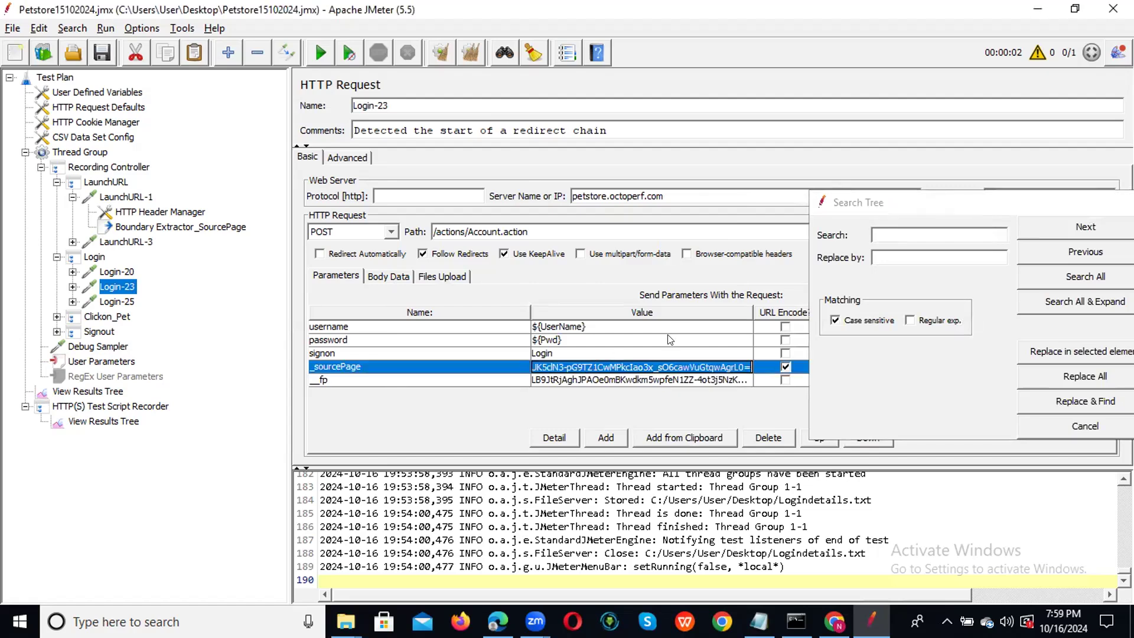
left_click(903, 231)
type("JK5dN3-pG9TZ1CwMPkcIao3x_sO6cawVuGtqwAgrL0=")
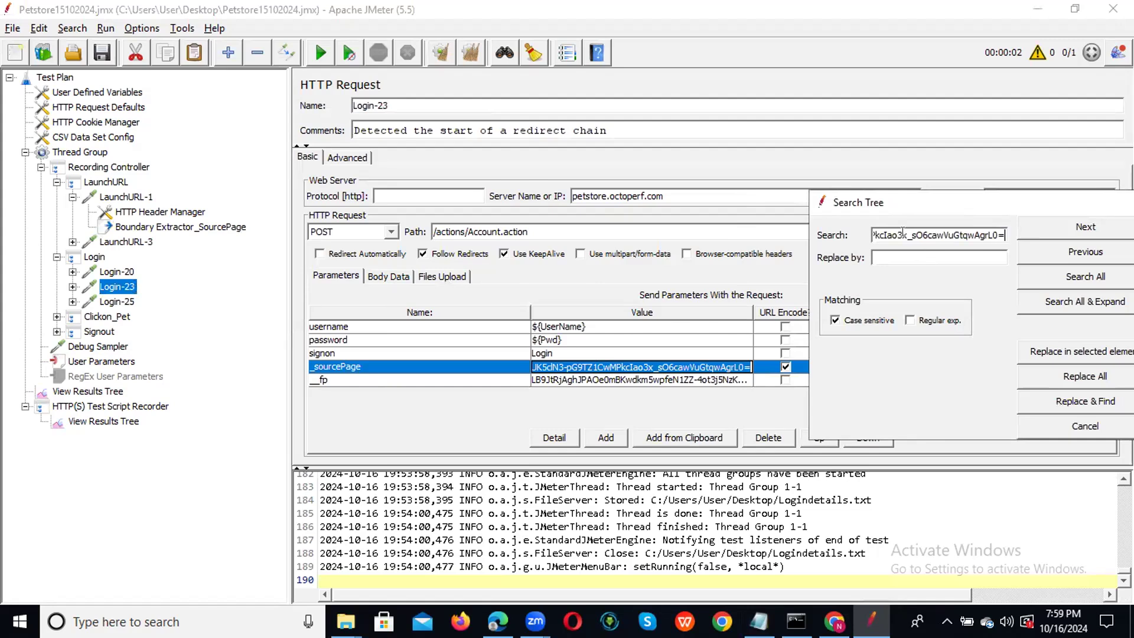
Enter ${SourcePage_Corr} as the Replace by text, using the extractor's variable name
left_click(142, 229)
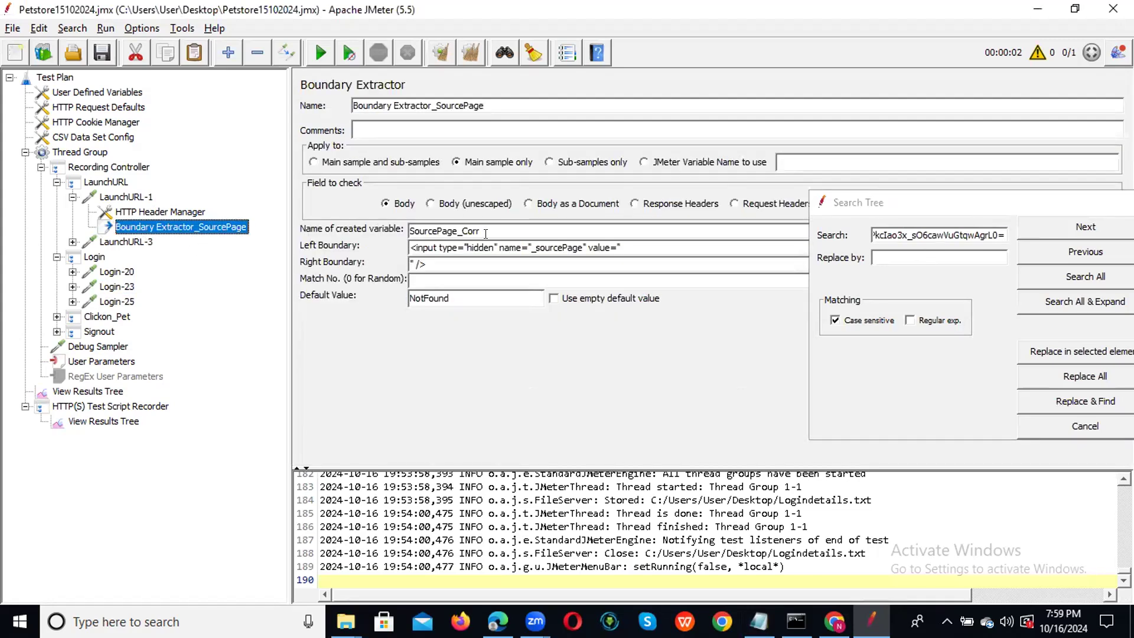
left_click_drag(483, 231, 404, 230)
key("ctrl+c")
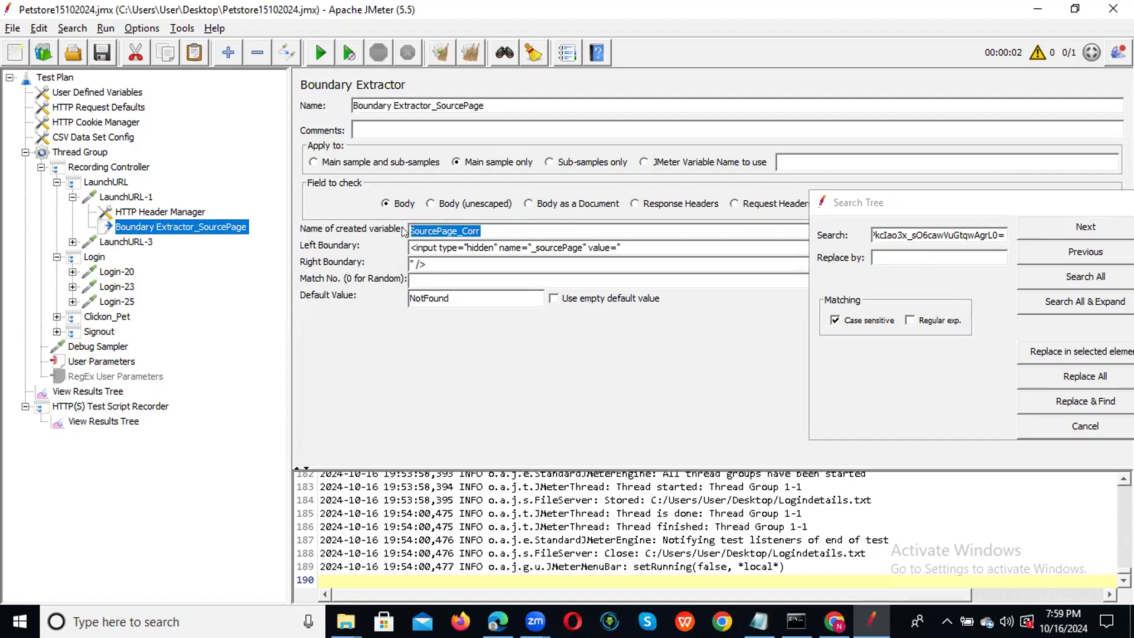
left_click(876, 255)
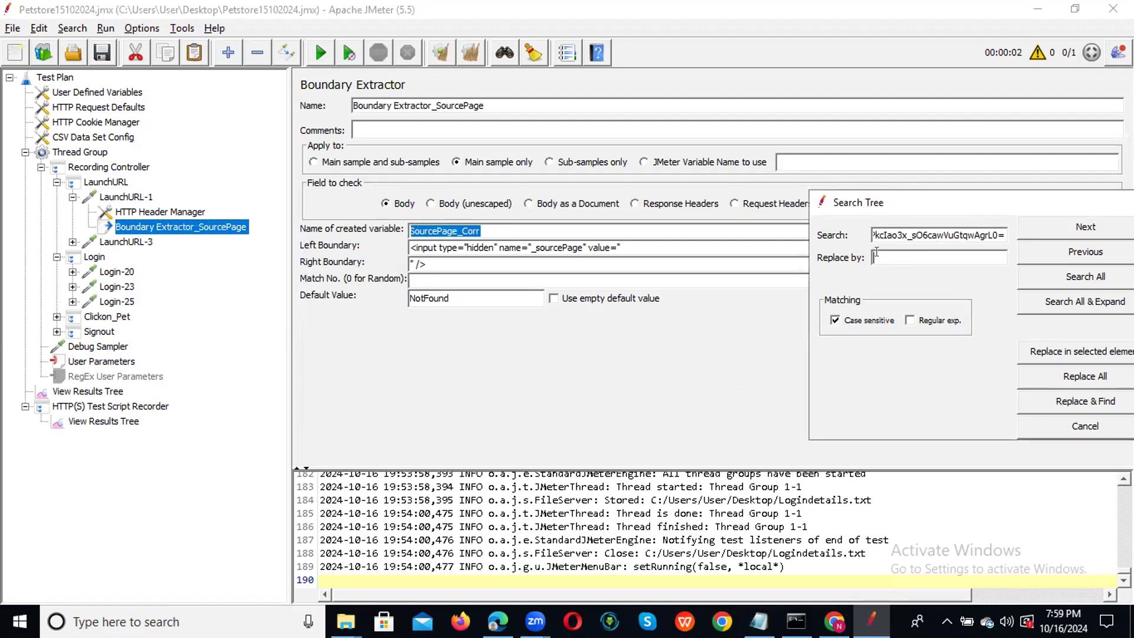
type("${")
key("ctrl+v")
type("}")
left_click_drag(919, 202, 702, 189)
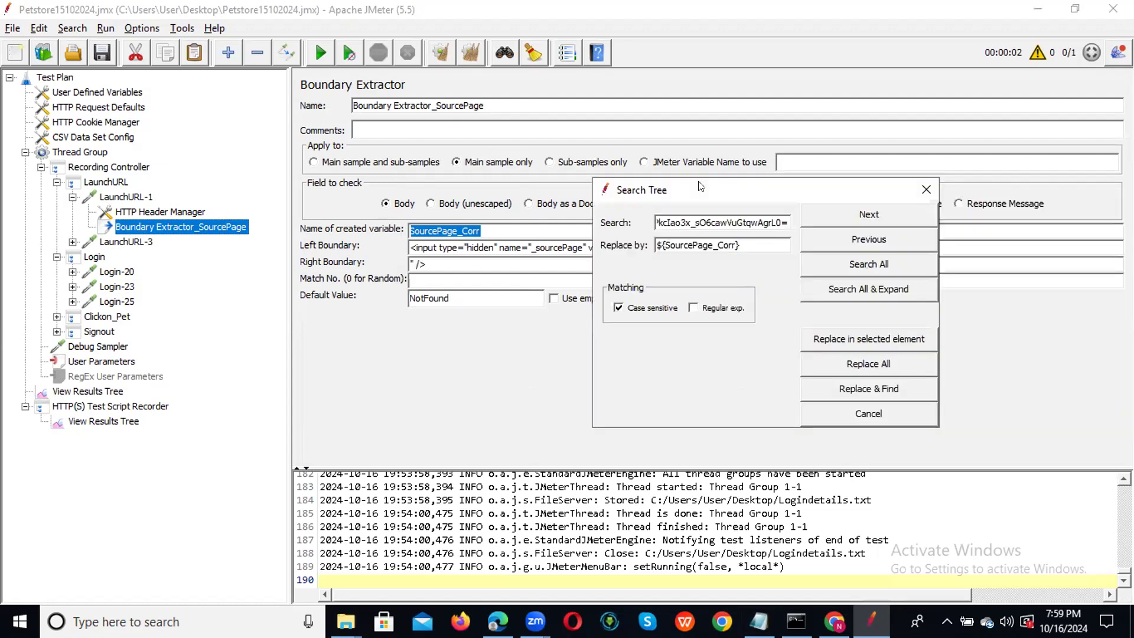
Find the recorded value in Login-23, replace it with ${SourcePage_Corr}, and close Search Tree
left_click(84, 151)
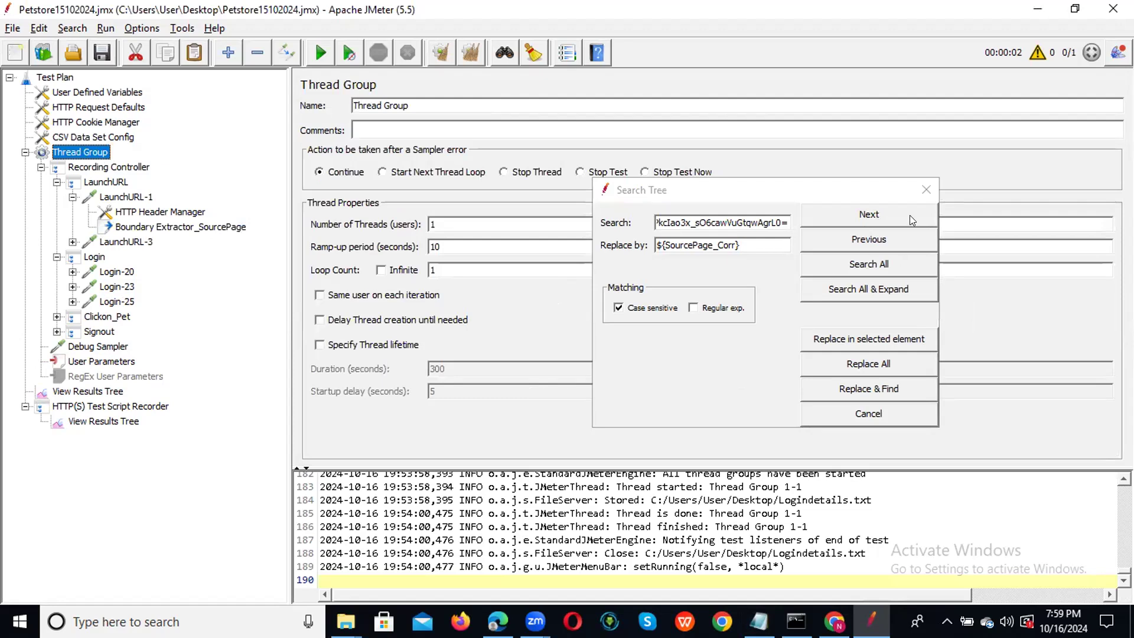
left_click(868, 218)
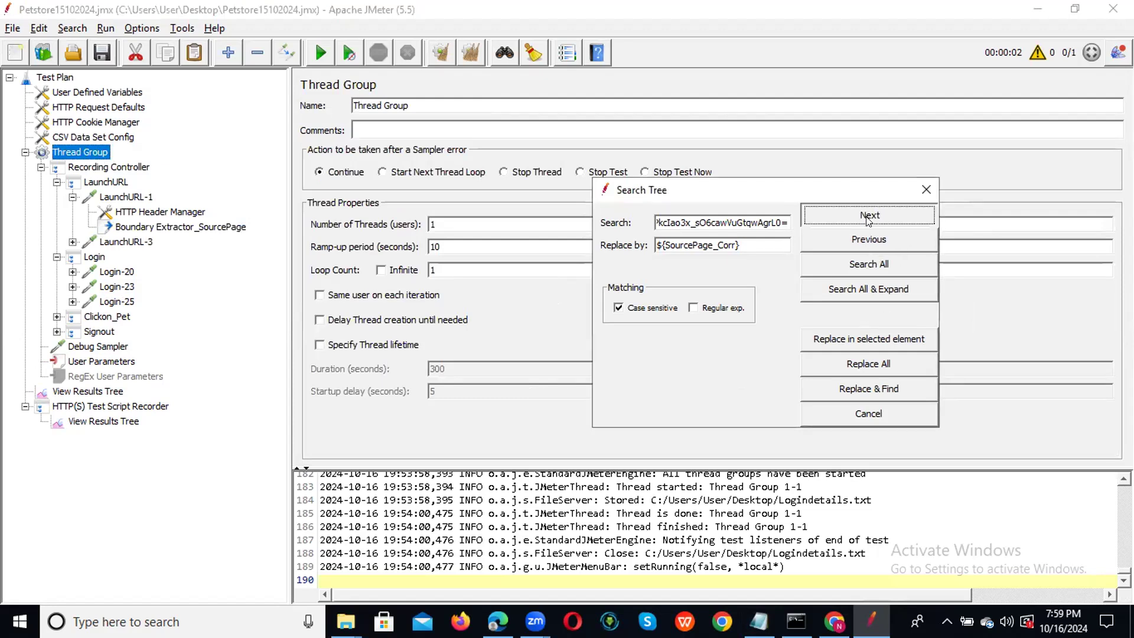
left_click(869, 218)
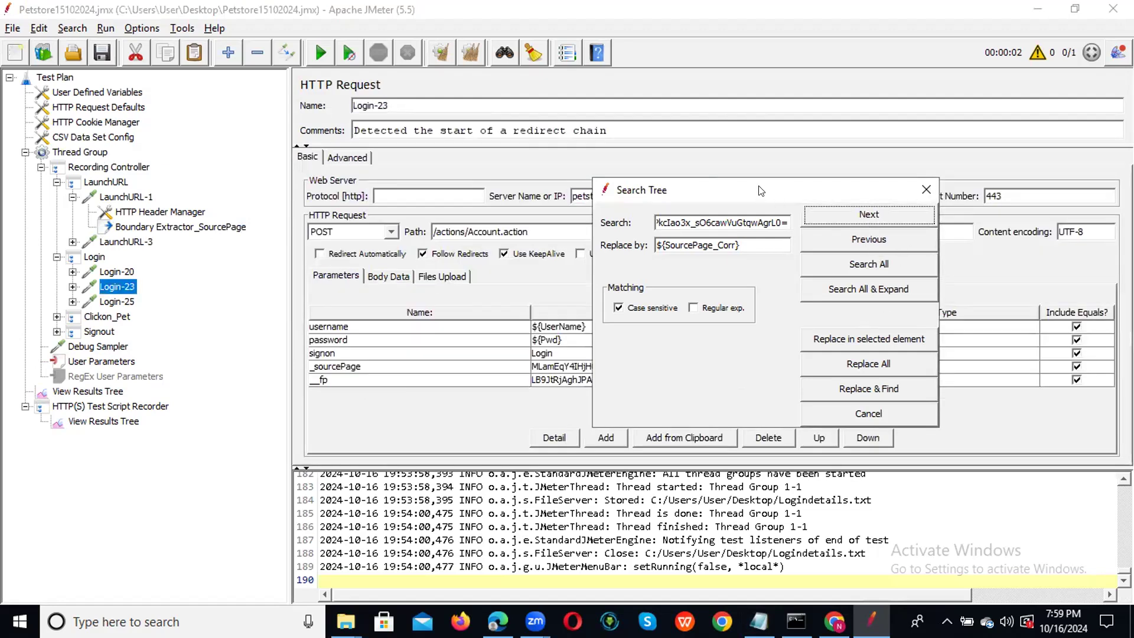
left_click_drag(761, 190, 918, 35)
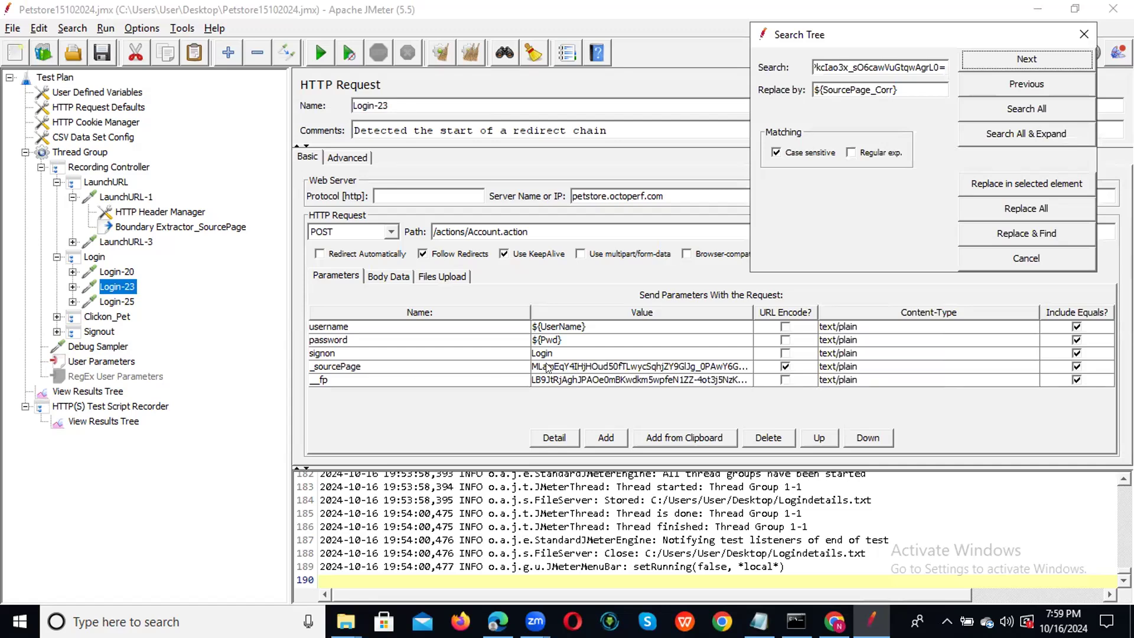
left_click(1025, 61)
left_click(1014, 235)
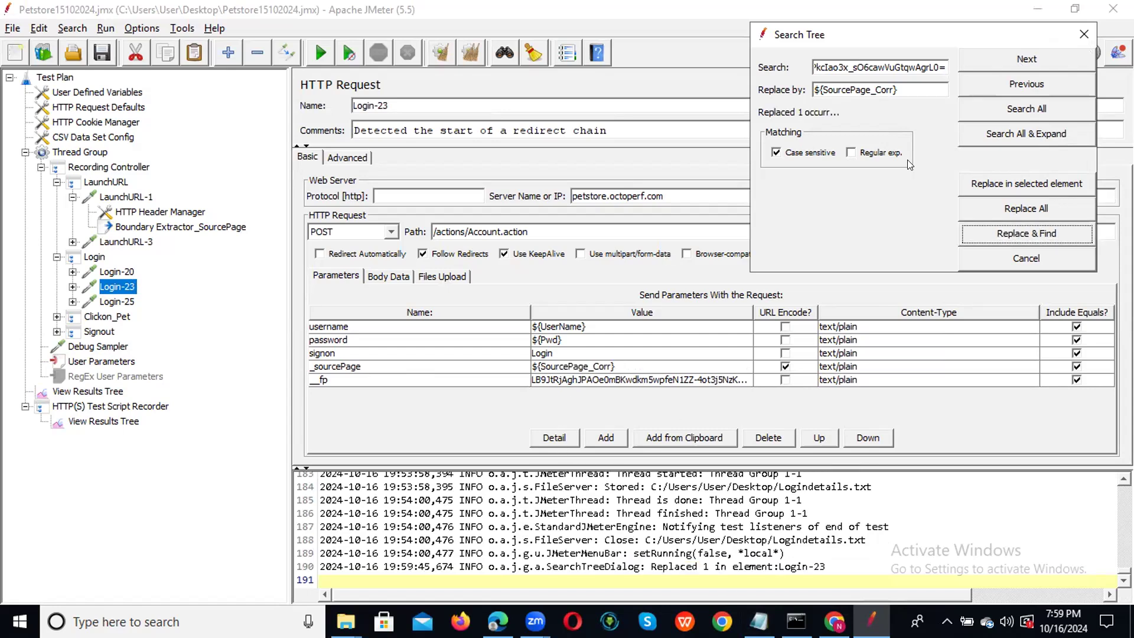
left_click(1082, 33)
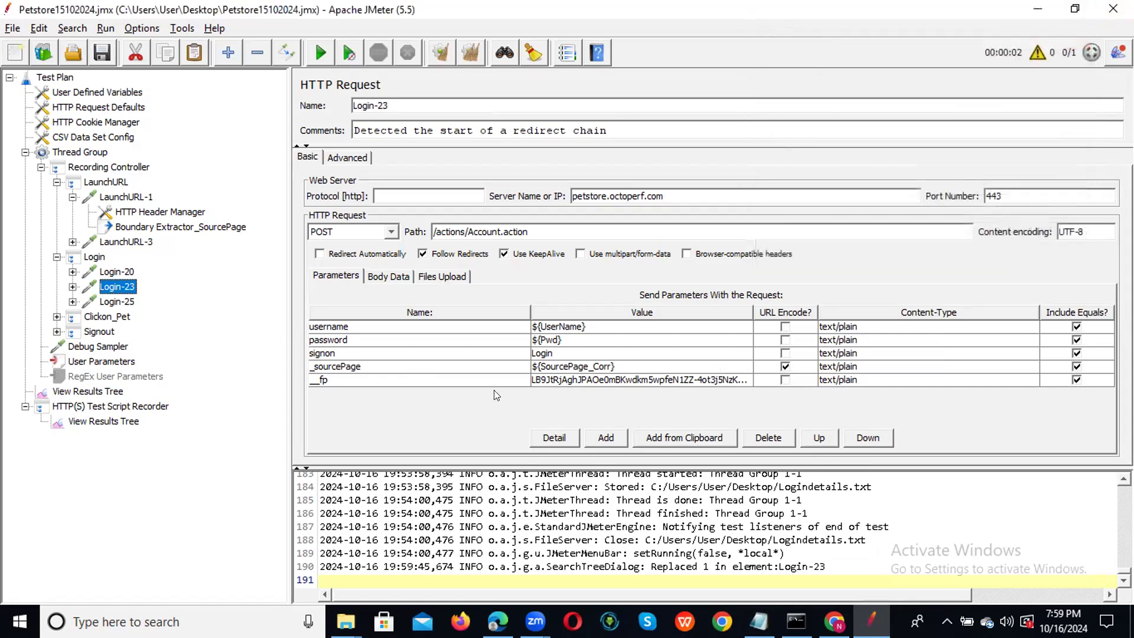
In View Results Tree, clear the old results and rerun the test, appending to recording.xml
left_click(98, 392)
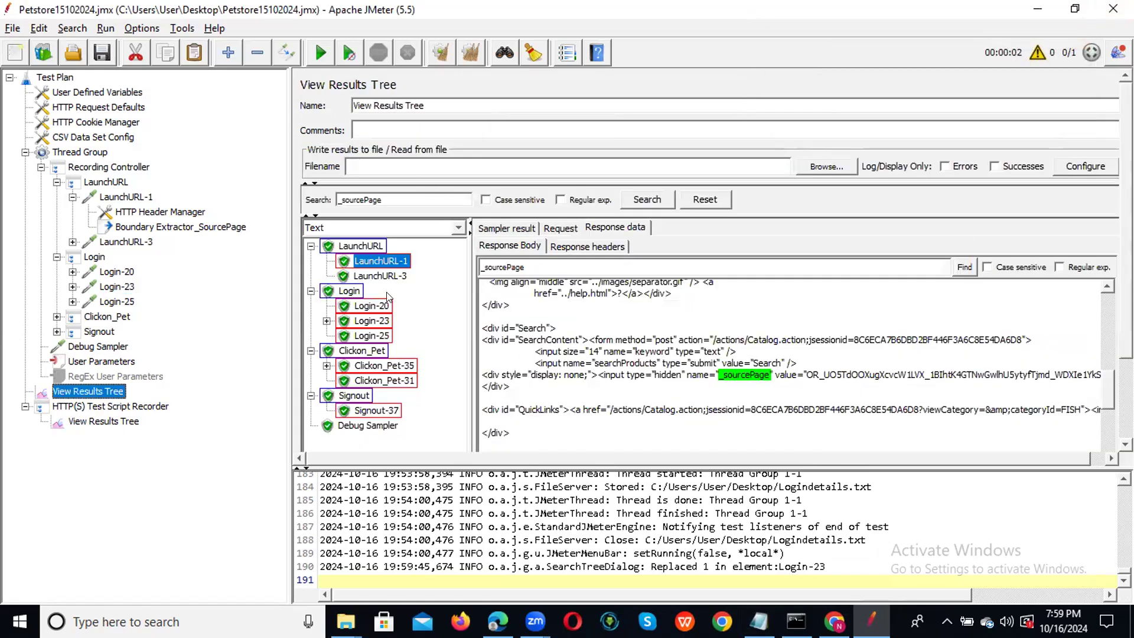
left_click(440, 54)
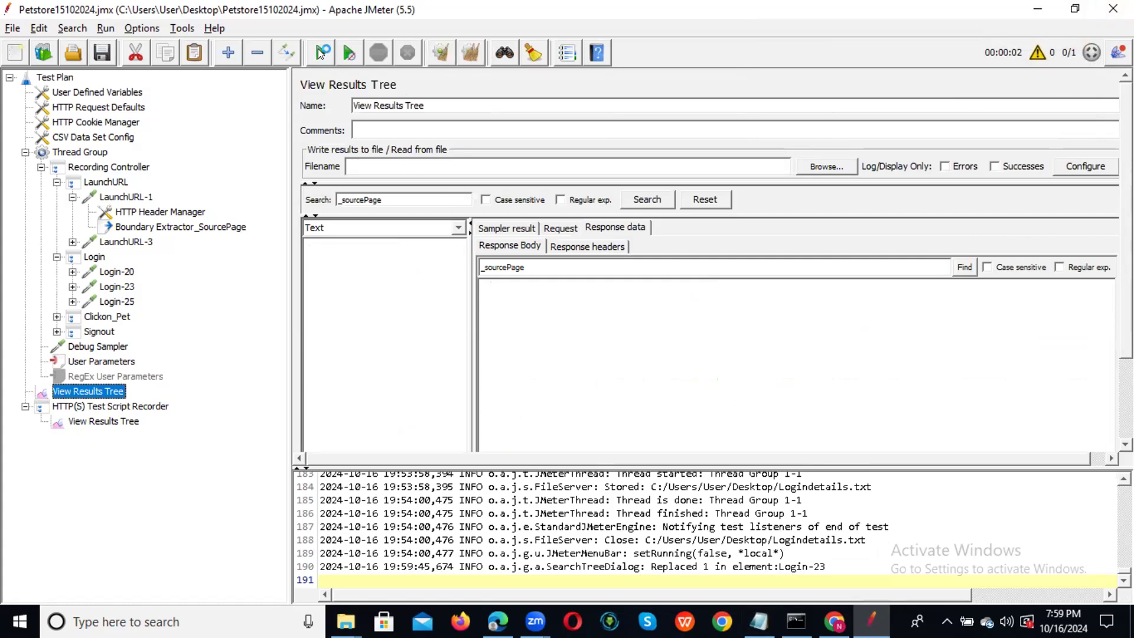
left_click(319, 53)
left_click(436, 330)
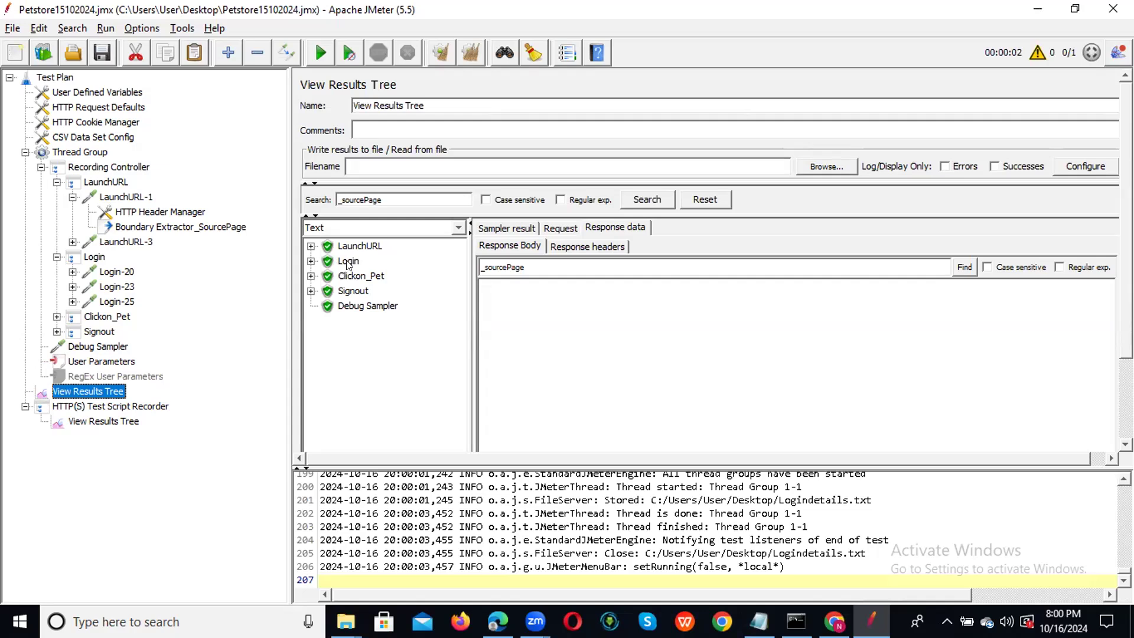
Copy the SourcePage_Corr value from the Debug Sampler's variables to carry over to Notepad
left_click(355, 312)
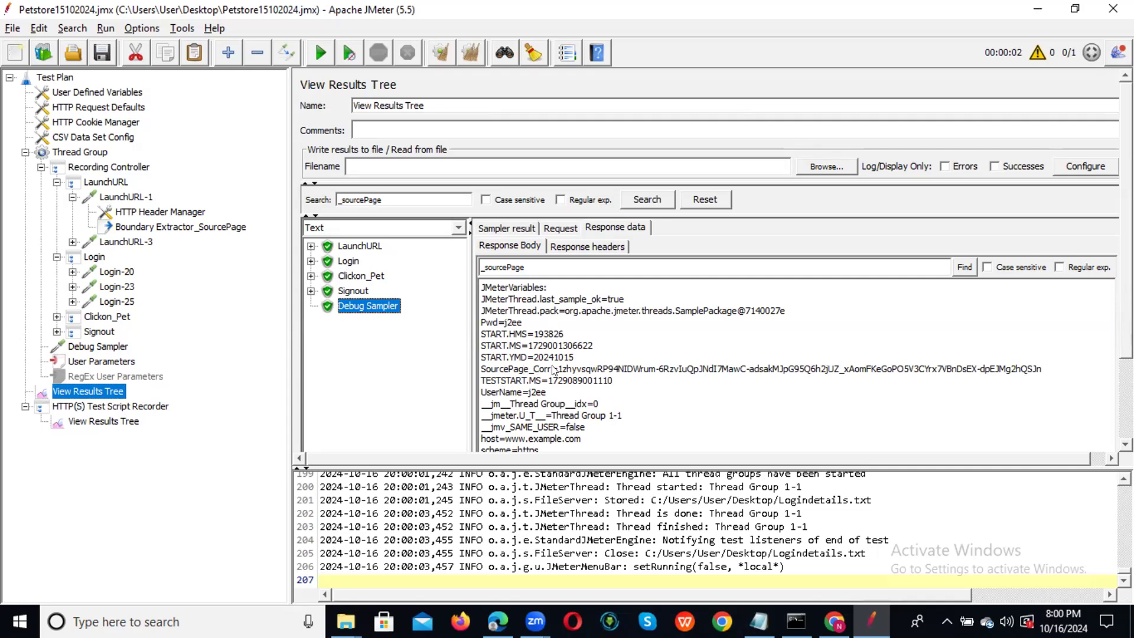
left_click_drag(560, 369, 1043, 368)
key("ctrl+c")
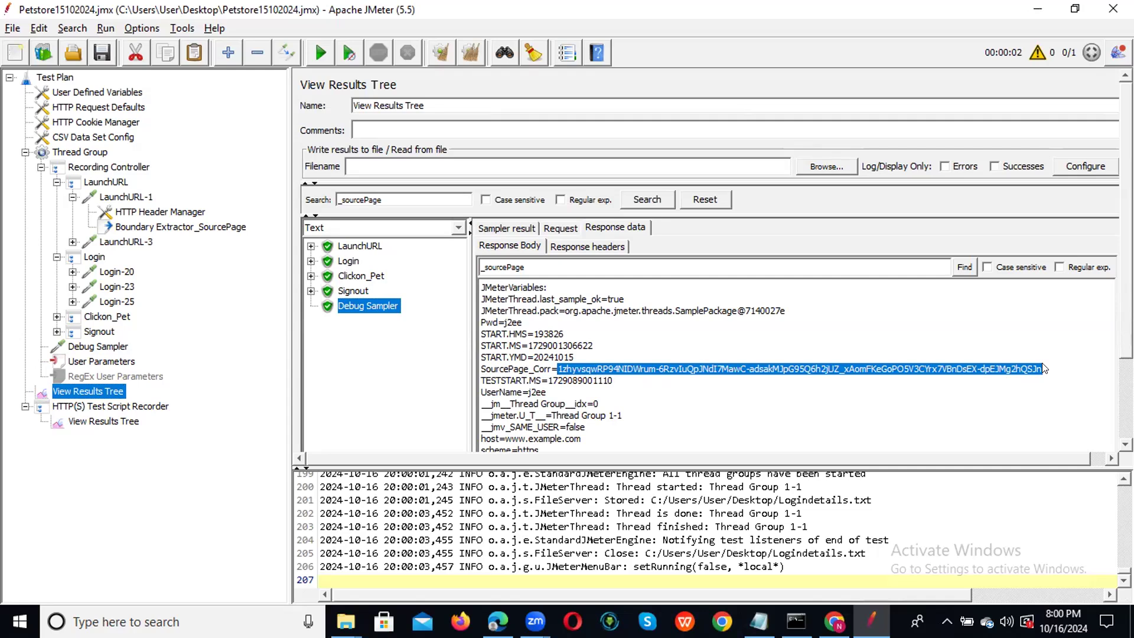
key("alt+Tab")
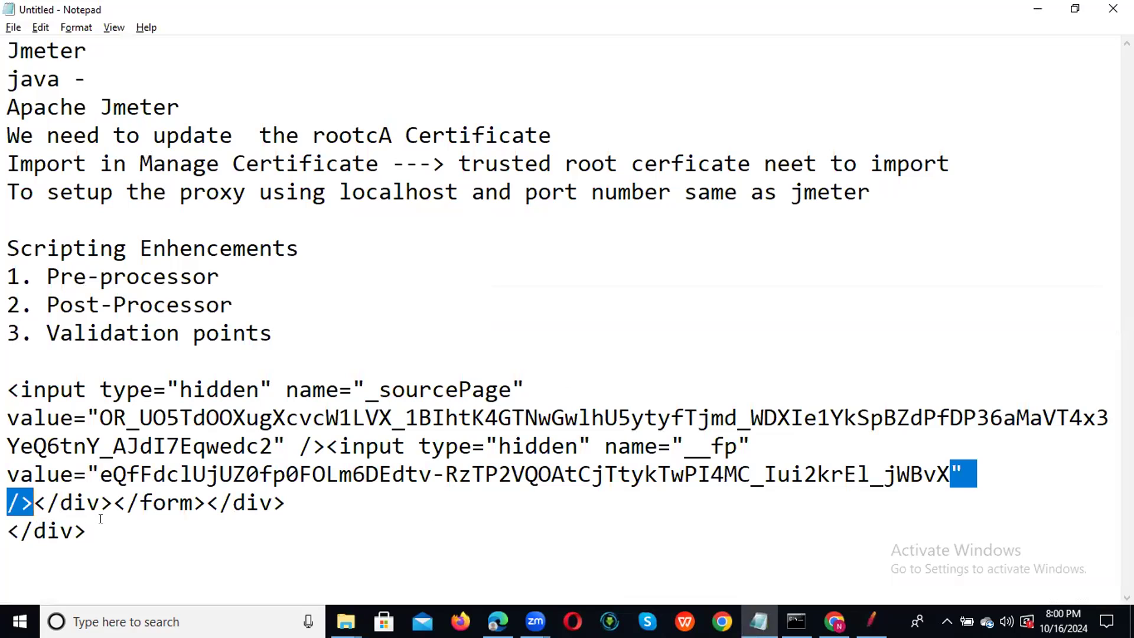
Paste the captured SourcePage_Corr value on a new line below the saved _sourcePage markup in Notepad
left_click(224, 571)
key("Return")
key("Return")
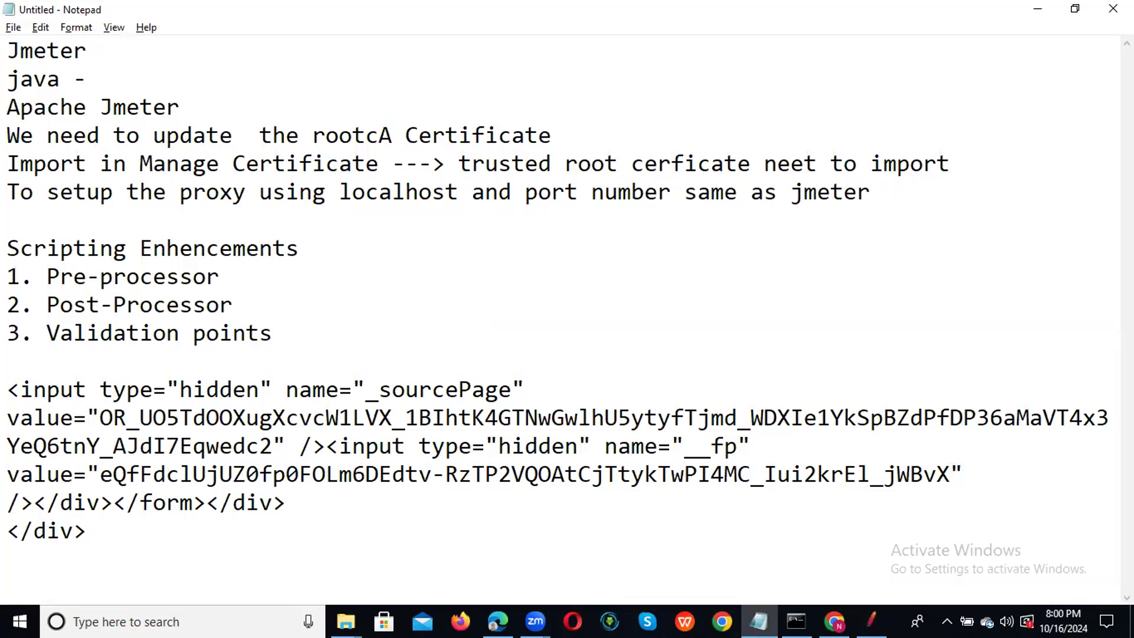
key("ctrl+v")
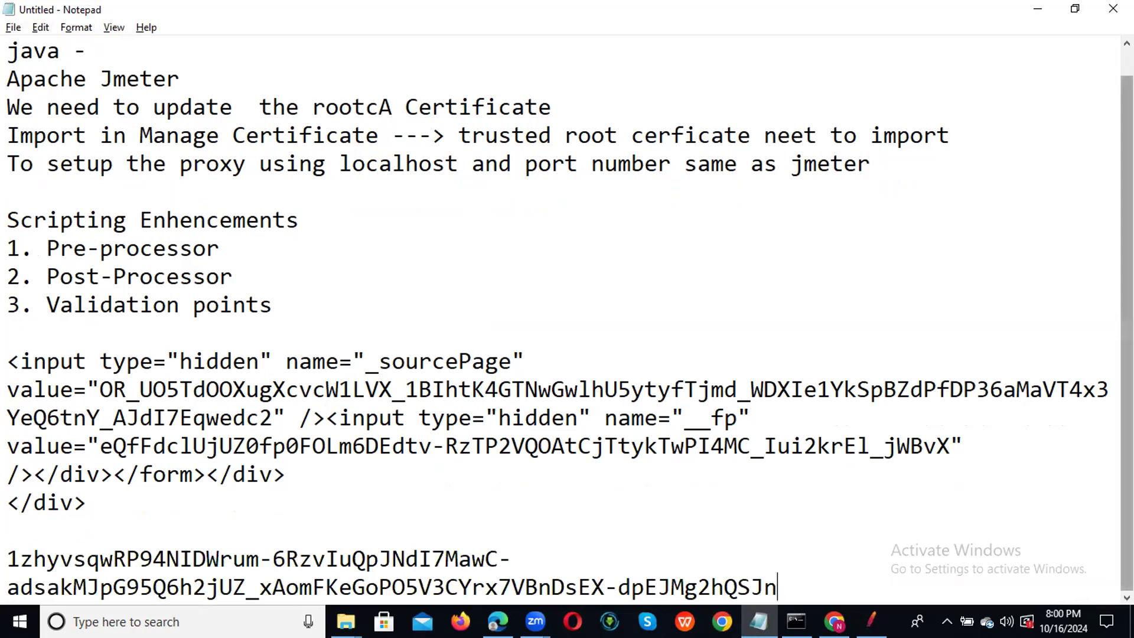
key("Up")
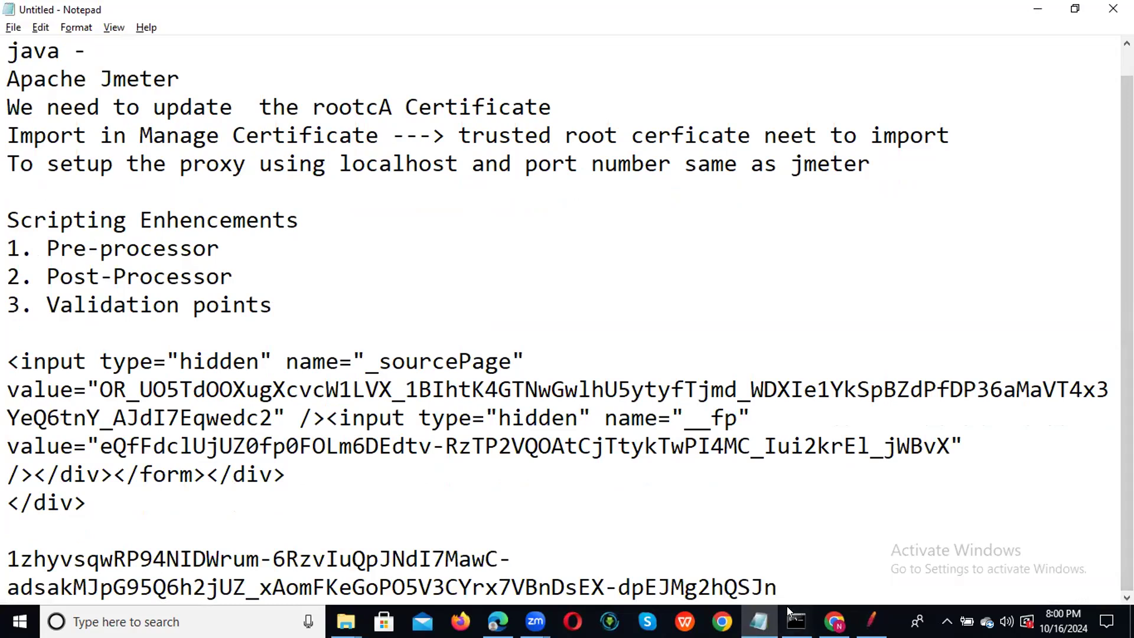
key("Down")
key("Down")
key("Down")
key("Down")
key("Down")
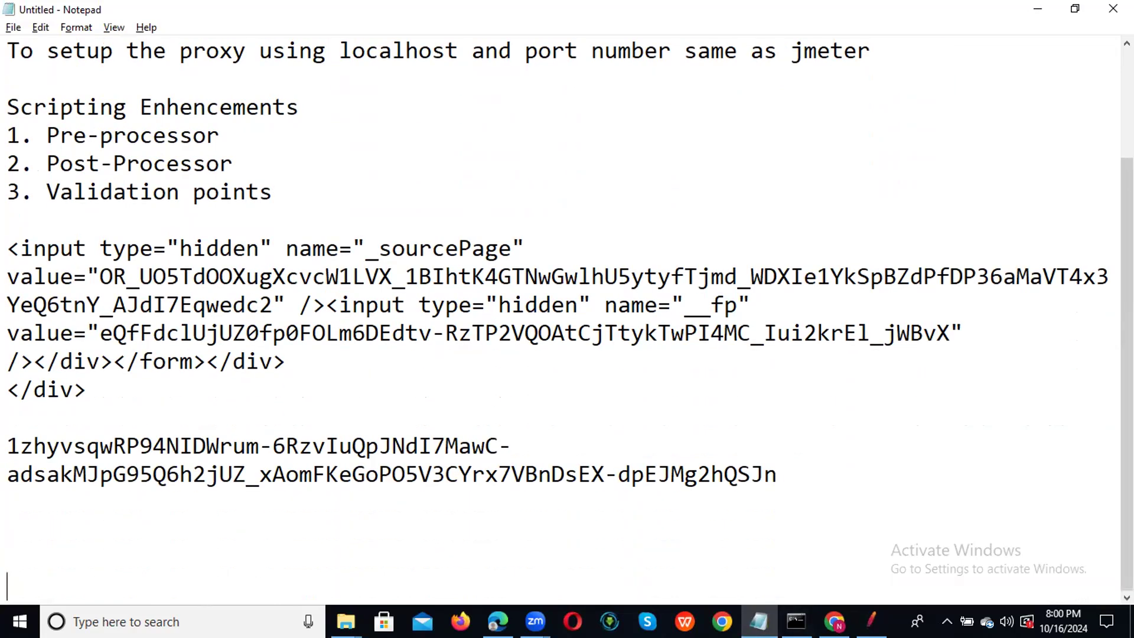
left_click(6, 474)
key("Return")
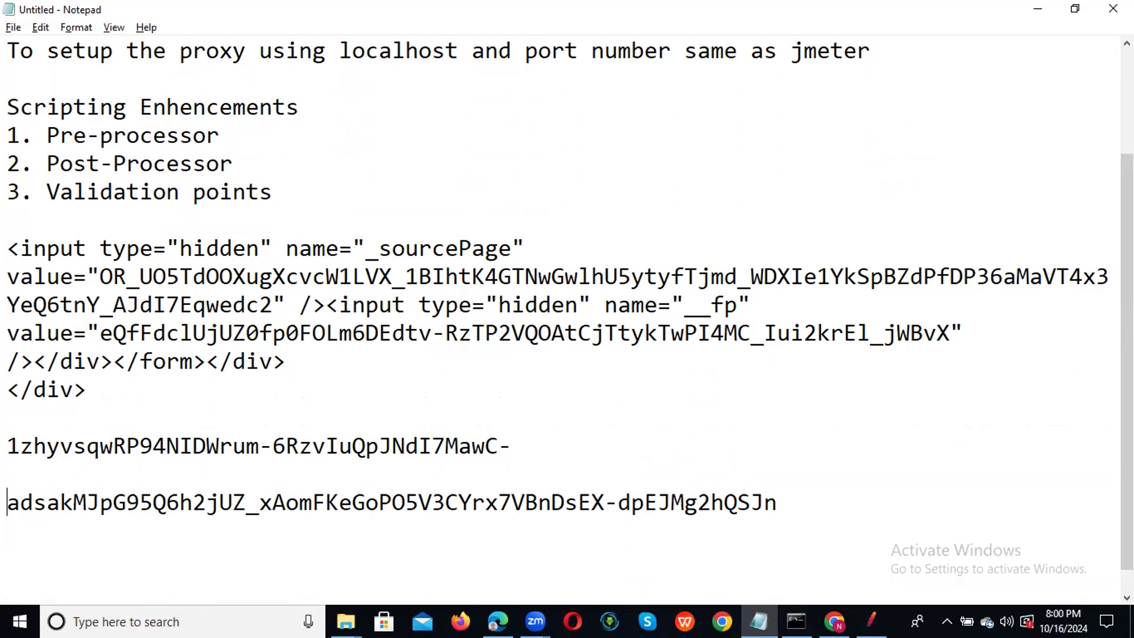
key("BackSpace")
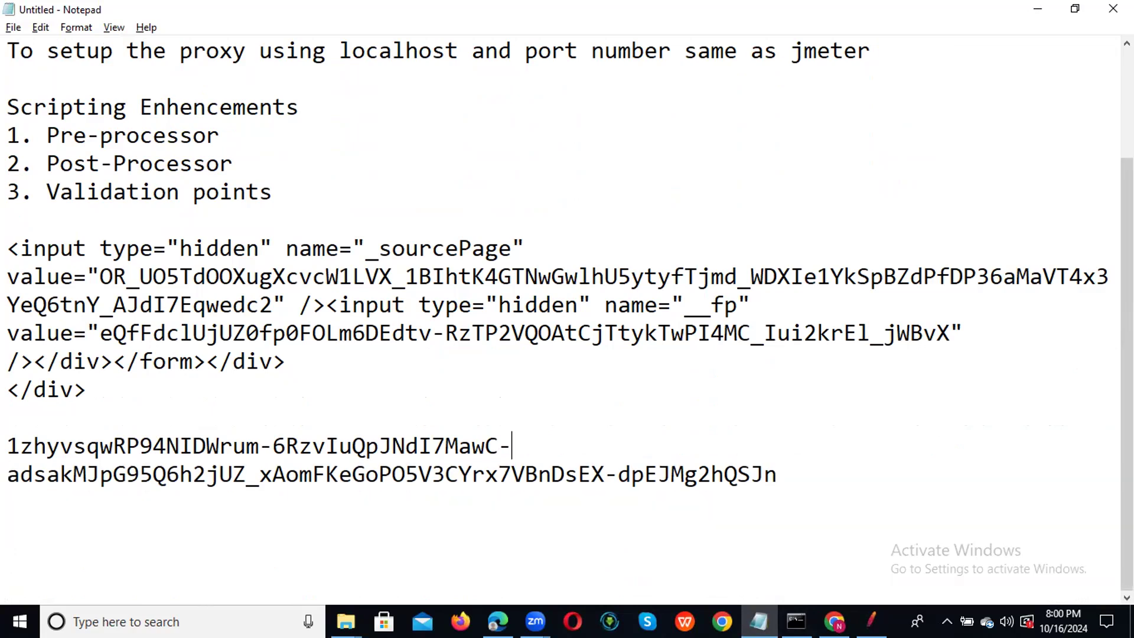
key("alt+Tab")
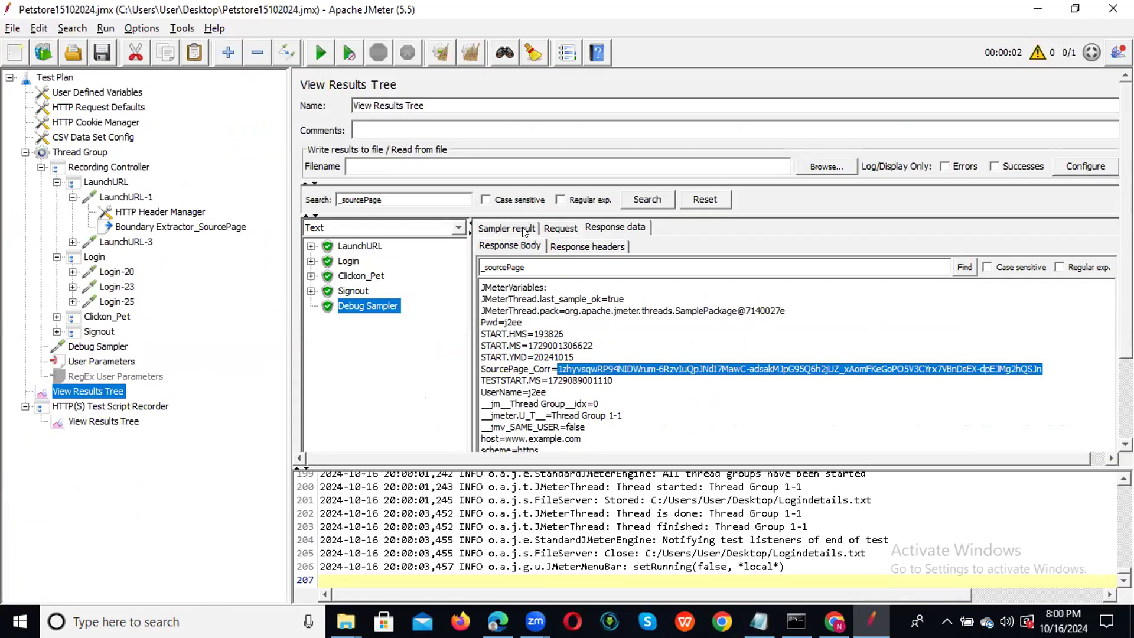
Clear the results and run the test again, appending to recording.xml
left_click(433, 48)
left_click(320, 52)
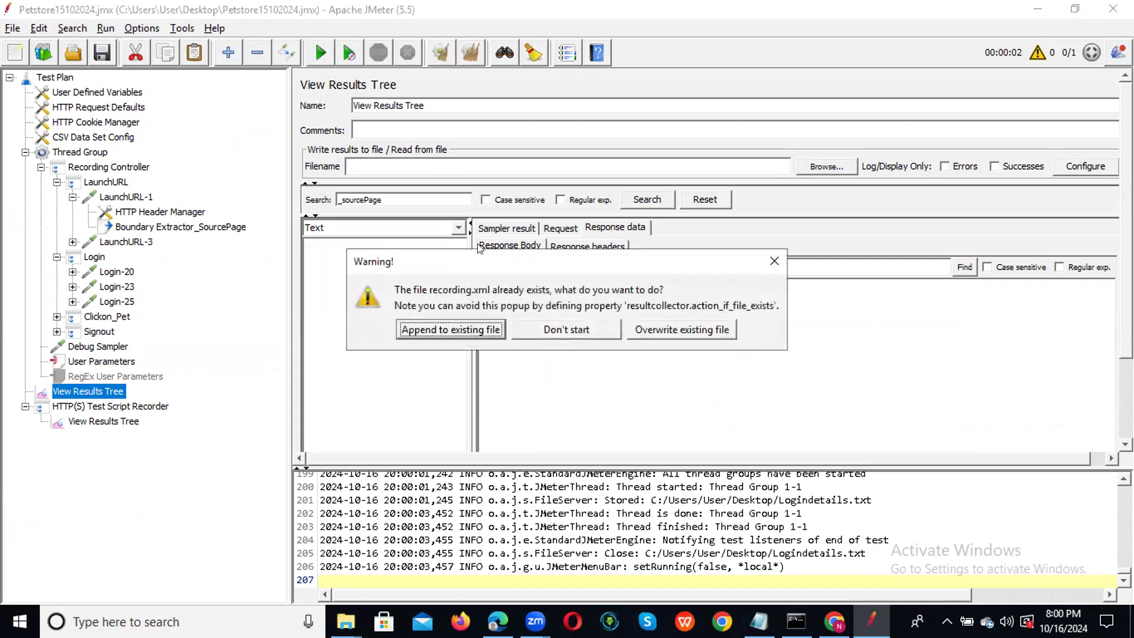
left_click(459, 330)
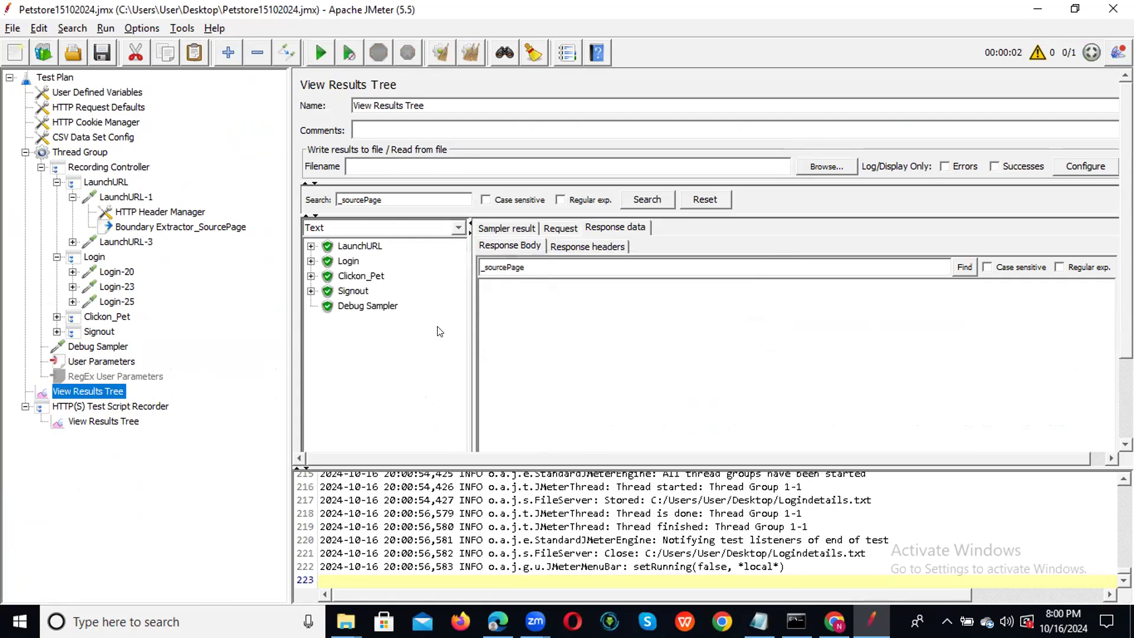
Copy the new SourcePage_Corr value from the Debug Sampler and paste it below the first one in Notepad
left_click(388, 304)
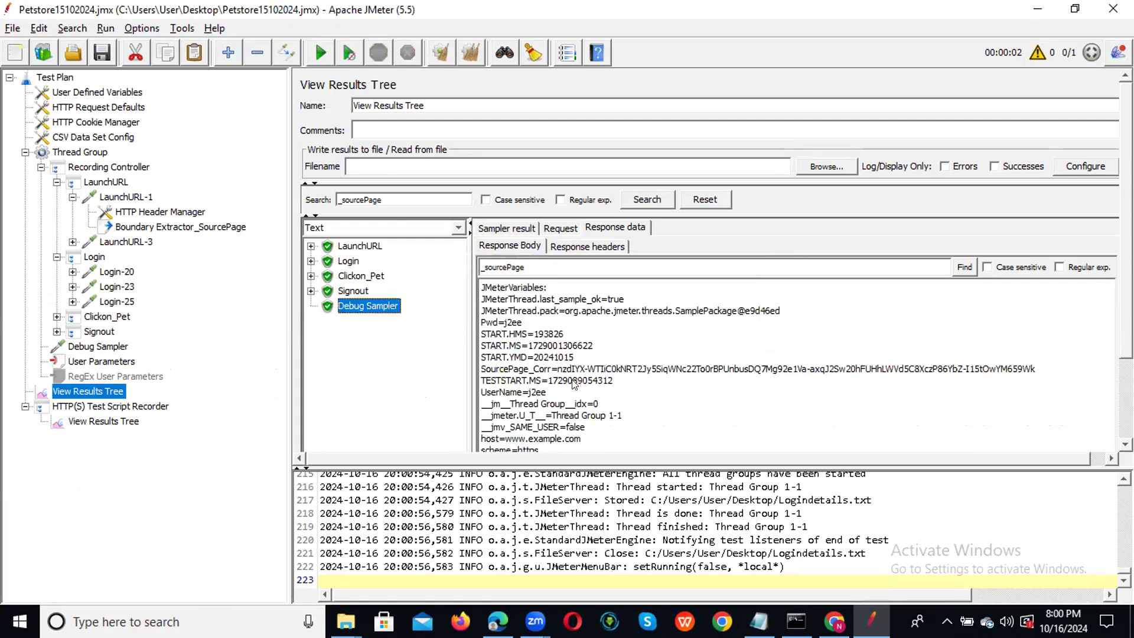
left_click_drag(559, 369, 1038, 369)
key("ctrl+c")
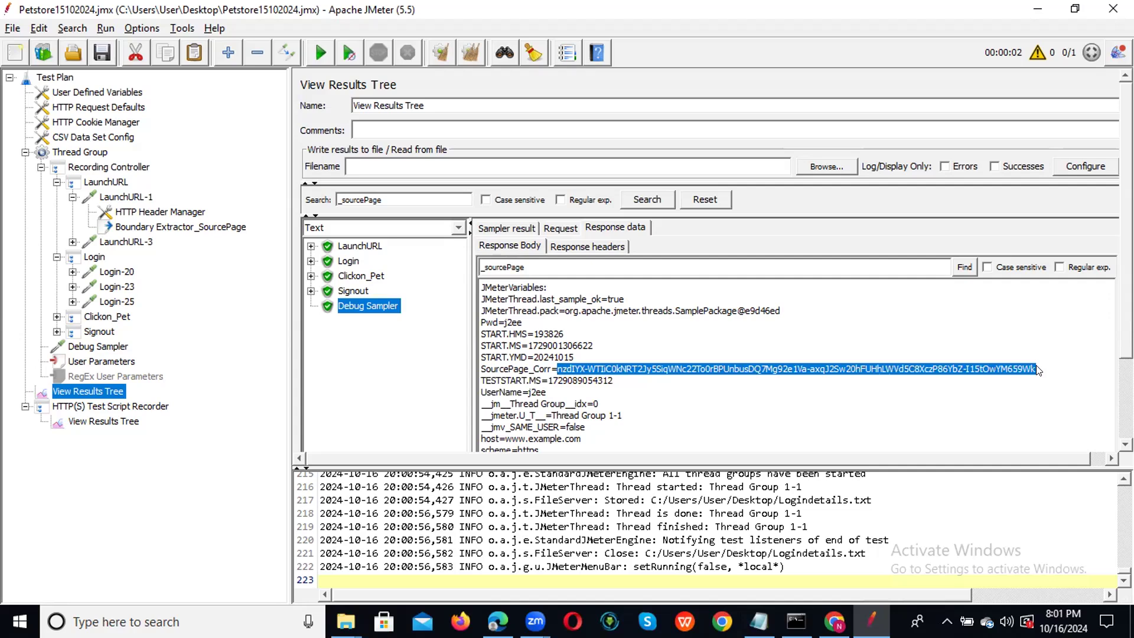
key("alt+Tab")
left_click(5, 511)
key("ctrl+v")
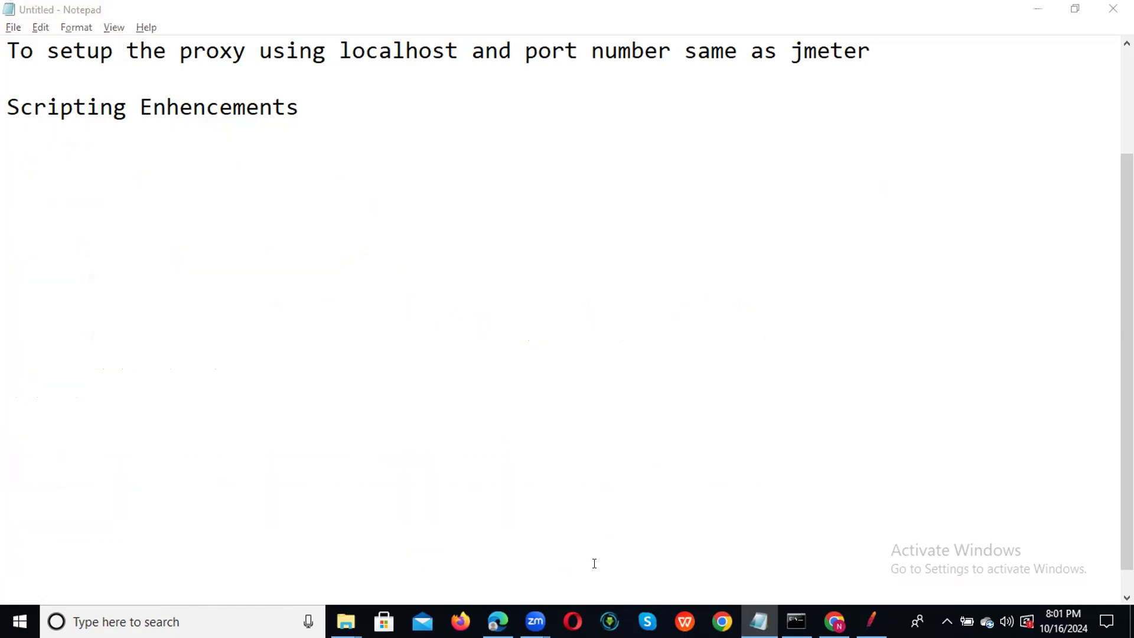
key("alt+Tab")
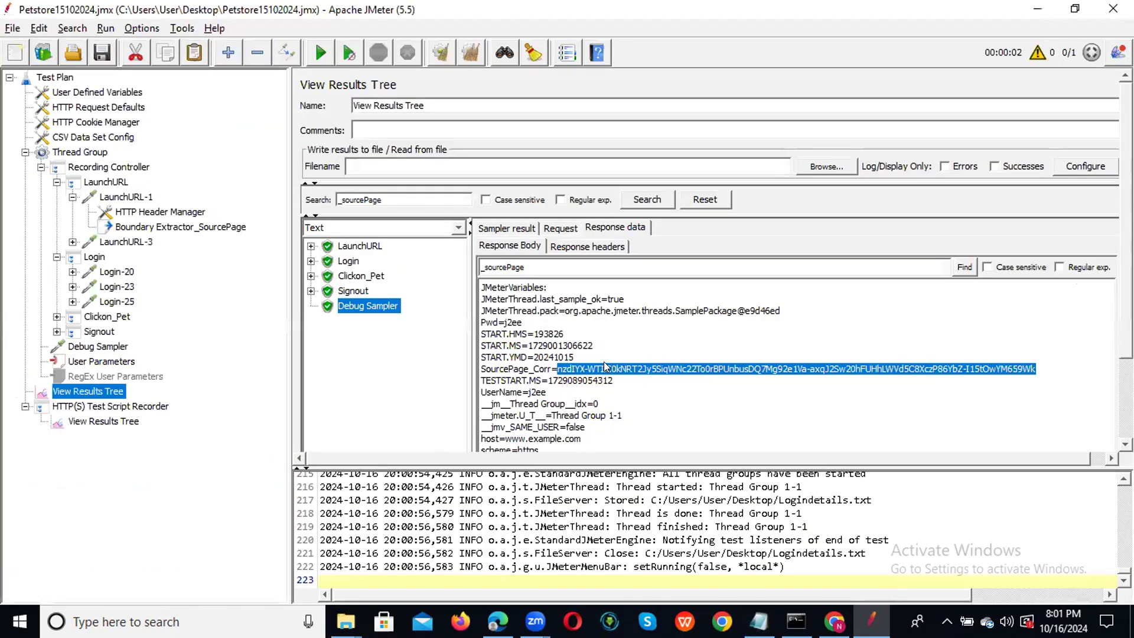